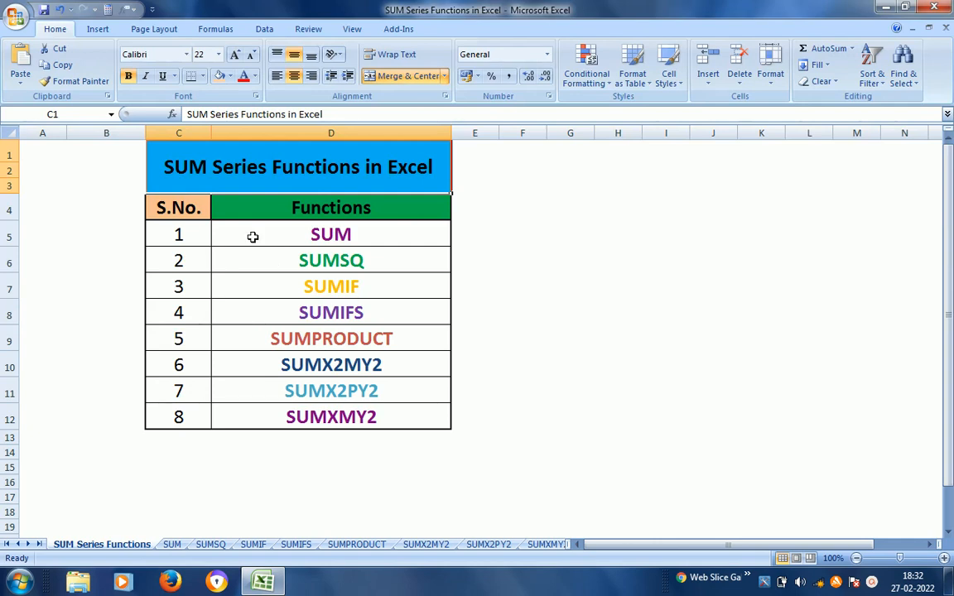
# Open the SUM example sheet from the list of SUM series functions.
pyautogui.click(207, 239)
pyautogui.click(190, 282)
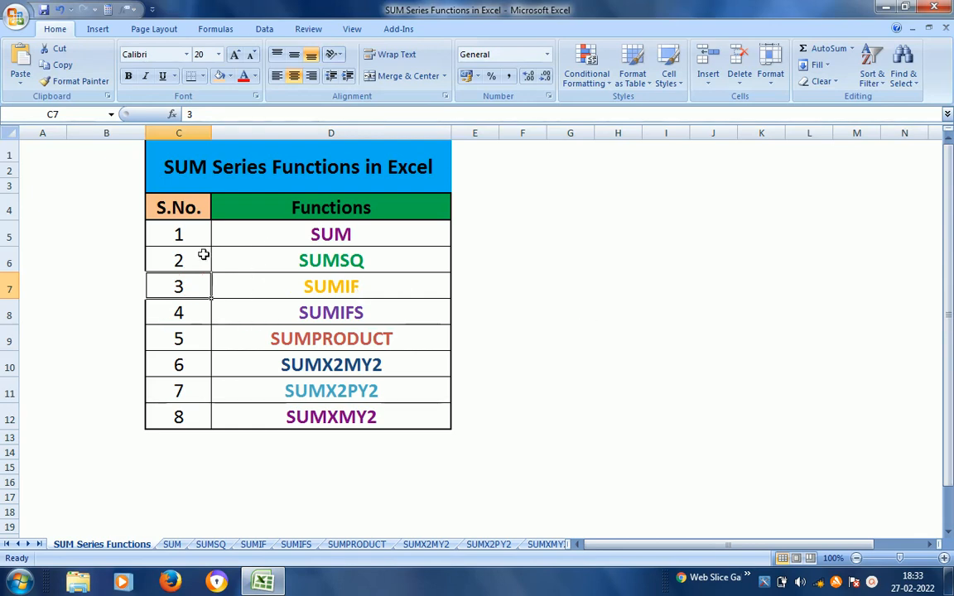
pyautogui.click(179, 235)
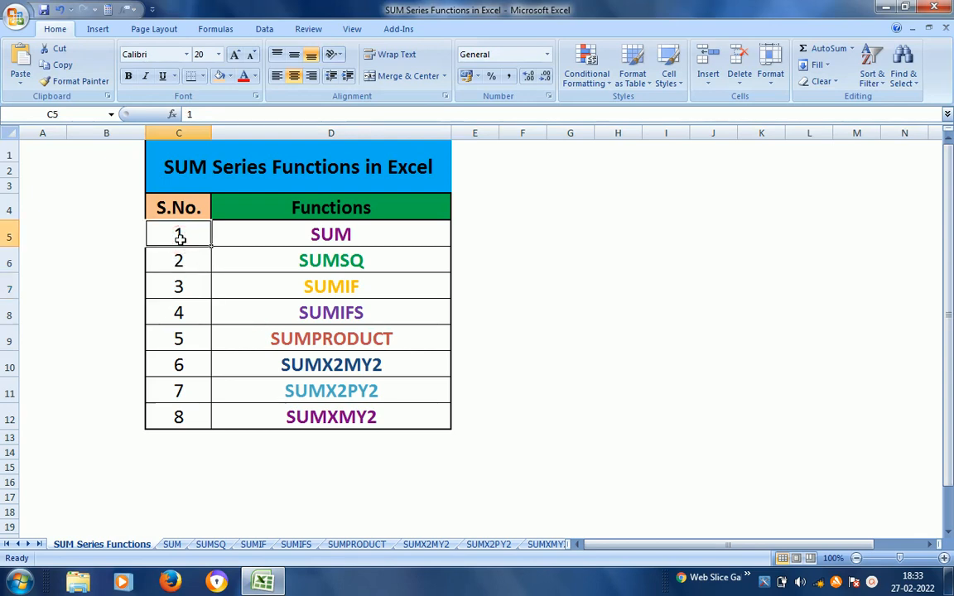
pyautogui.click(347, 240)
pyautogui.click(348, 238)
pyautogui.click(482, 288)
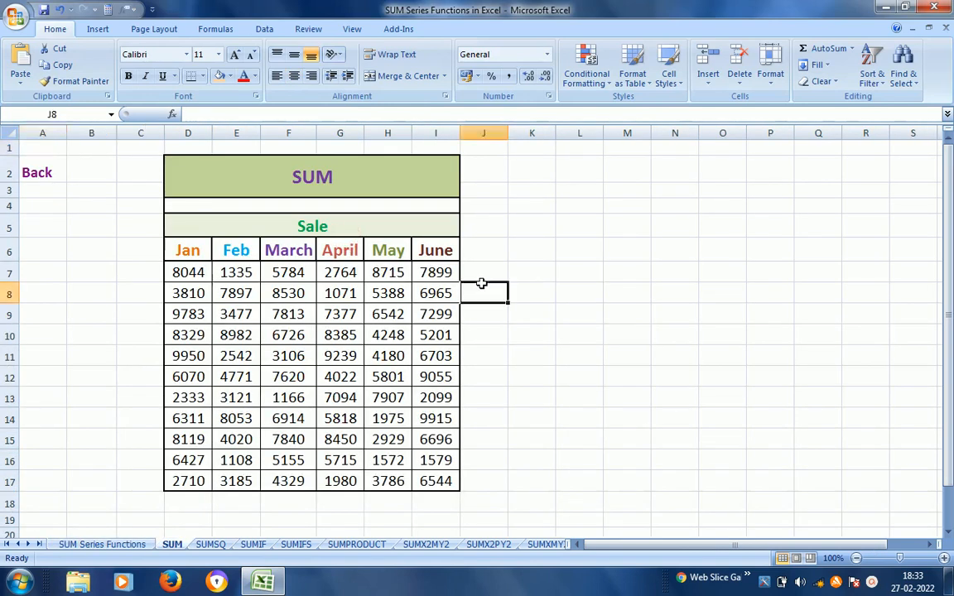
# Examine the Sale table's January to June headings and its first row of values.
pyautogui.press('Up')
pyautogui.press('Up')
pyautogui.press('Down')
pyautogui.press('Up')
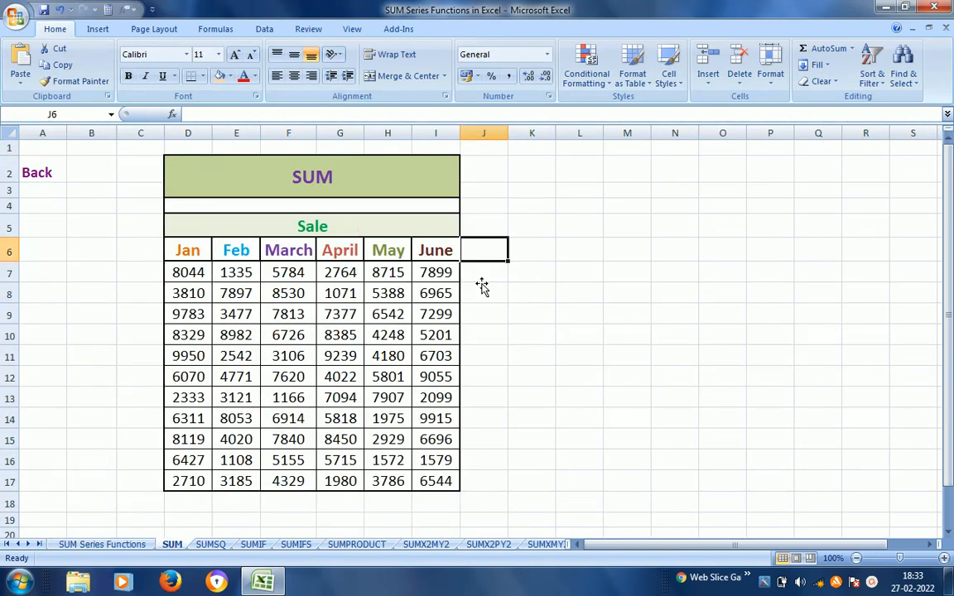
pyautogui.press('Left')
pyautogui.press('Left')
pyautogui.press('Left')
pyautogui.press('Left')
pyautogui.press('Left')
pyautogui.press('Left')
pyautogui.press('Down')
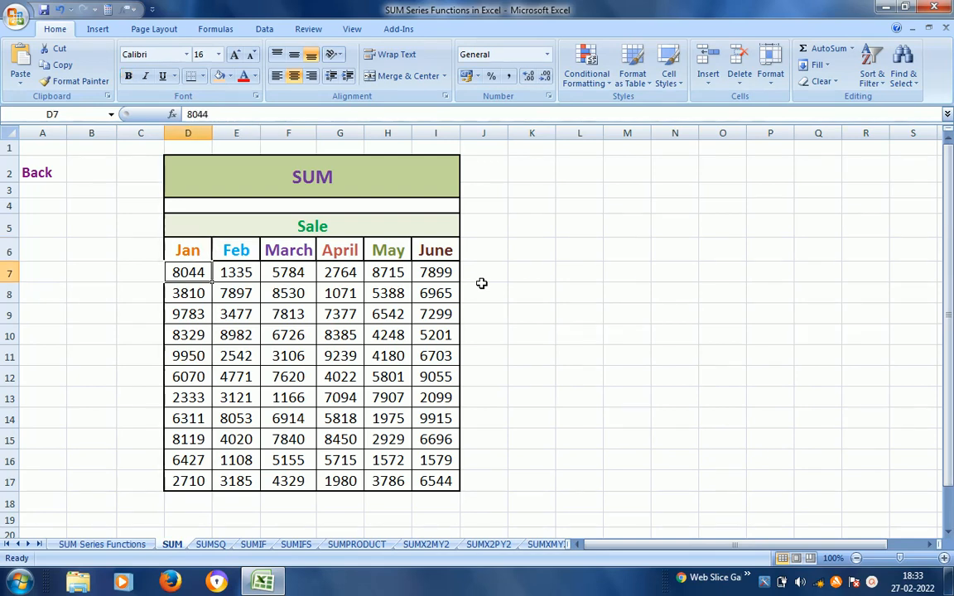
pyautogui.press('Right')
pyautogui.press('Right')
pyautogui.press('Right')
pyautogui.press('Right')
pyautogui.press('Right')
pyautogui.press('Right')
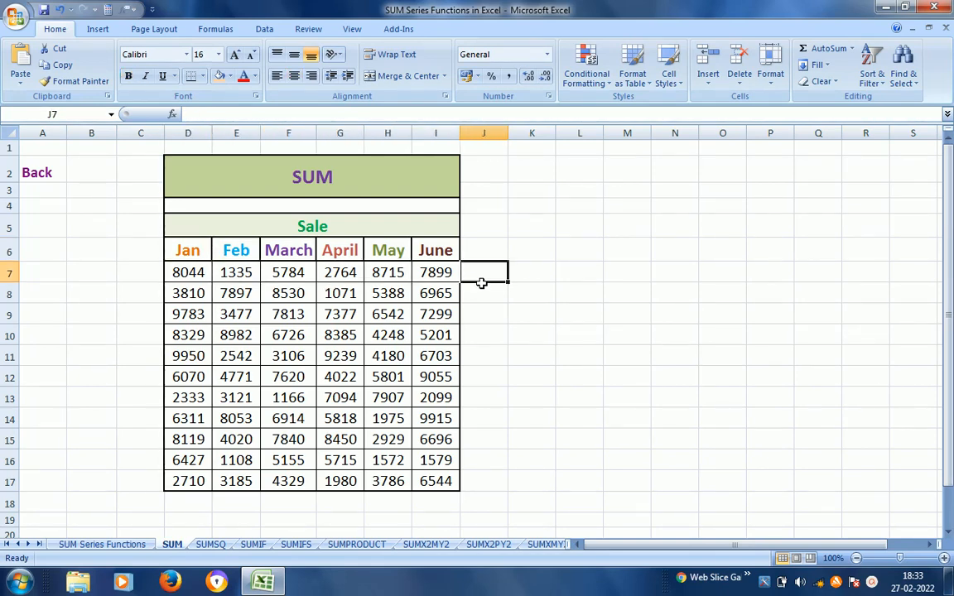
pyautogui.press('Left')
pyautogui.press('Left')
pyautogui.press('Left')
pyautogui.press('Left')
pyautogui.press('Left')
pyautogui.press('Left')
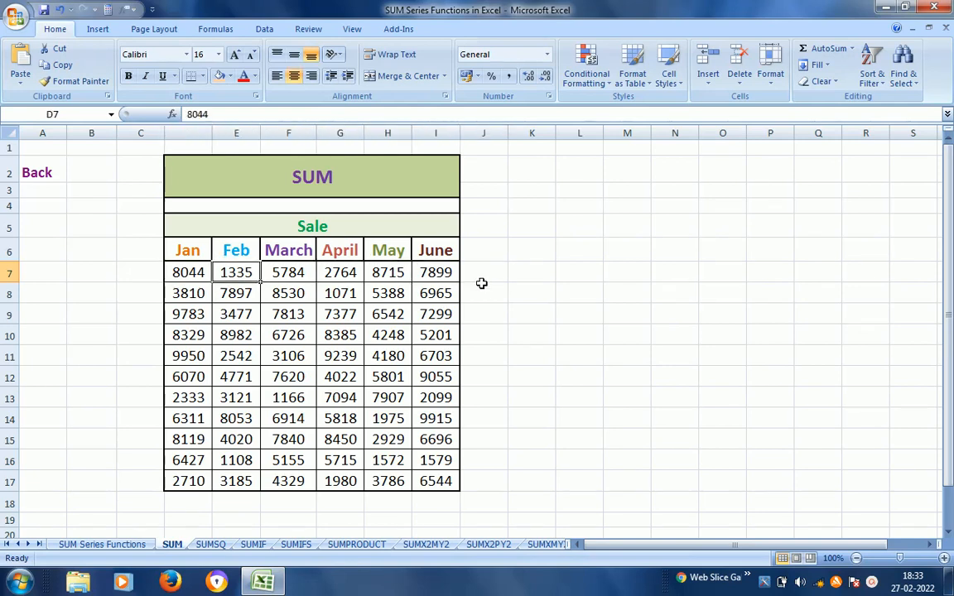
pyautogui.press('Right')
pyautogui.press('Right')
pyautogui.press('Right')
pyautogui.press('Right')
pyautogui.press('Left')
pyautogui.press('Left')
pyautogui.press('Left')
pyautogui.press('Left')
pyautogui.press('Up')
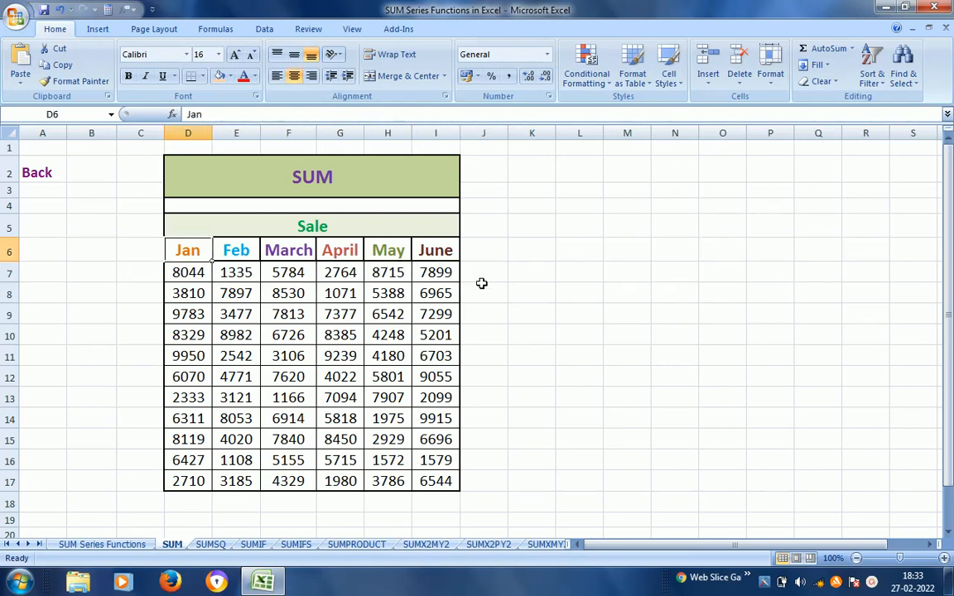
pyautogui.press('Up')
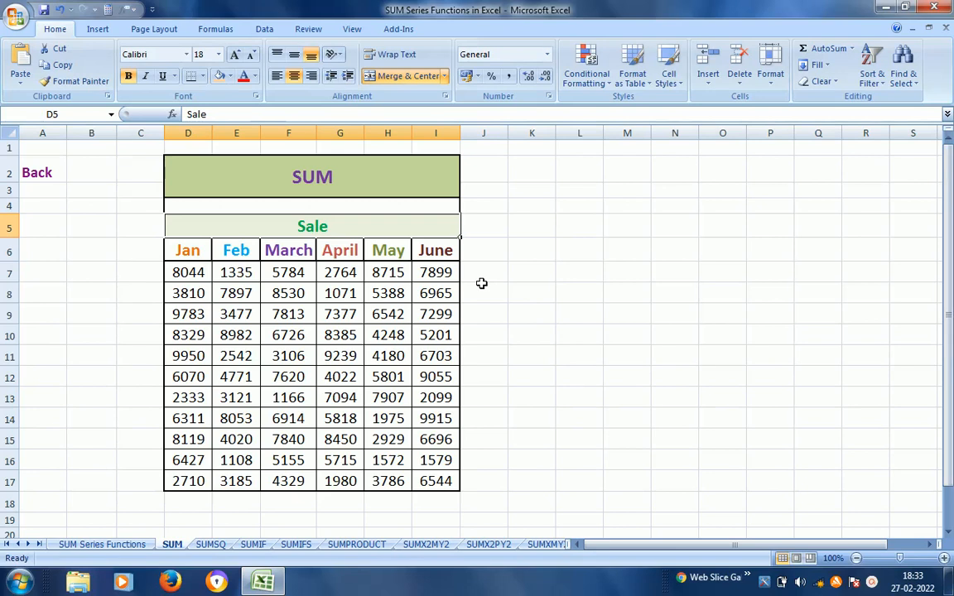
pyautogui.press('Down')
pyautogui.press('Right')
pyautogui.press('Right')
pyautogui.press('Right')
pyautogui.press('Right')
pyautogui.press('Right')
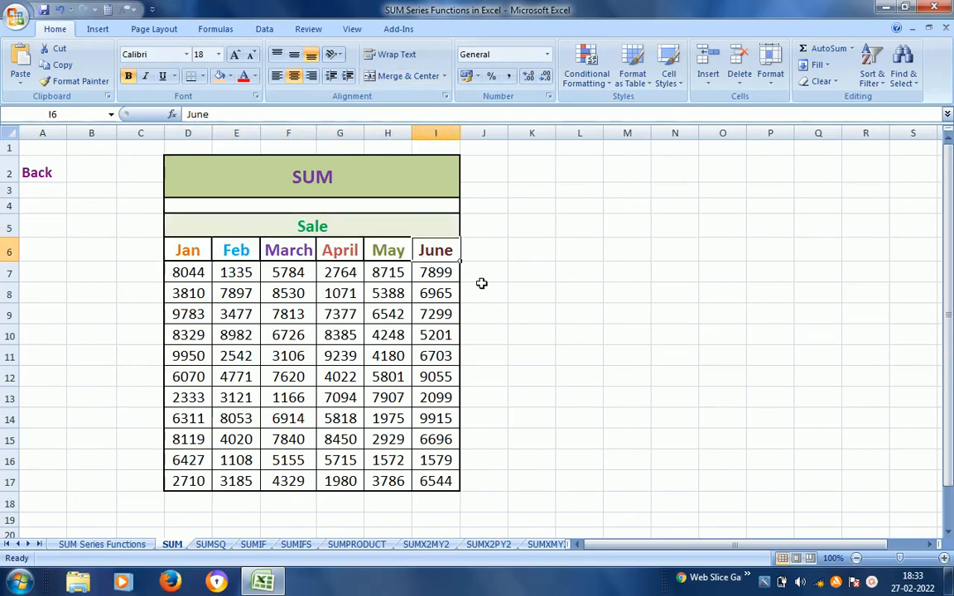
pyautogui.press('Down')
pyautogui.press('Left')
pyautogui.press('Left')
pyautogui.press('Left')
pyautogui.press('Left')
pyautogui.press('Left')
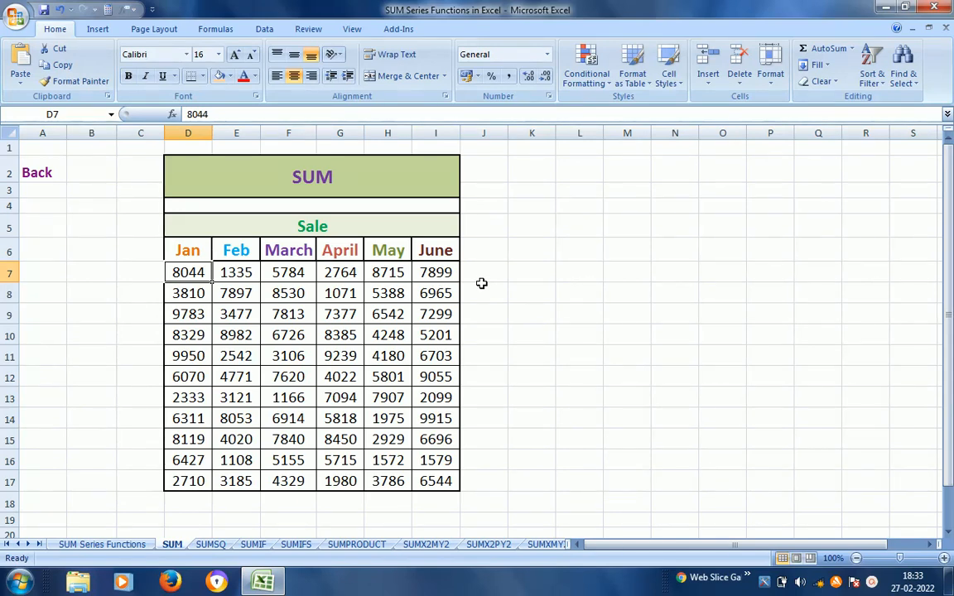
# Check the quick sums of the sale values in D7:I7 and D8:I8.
pyautogui.hotkey('shift', 'Right')
pyautogui.hotkey('shift', 'Right')
pyautogui.hotkey('shift', 'Right')
pyautogui.hotkey('shift', 'Right')
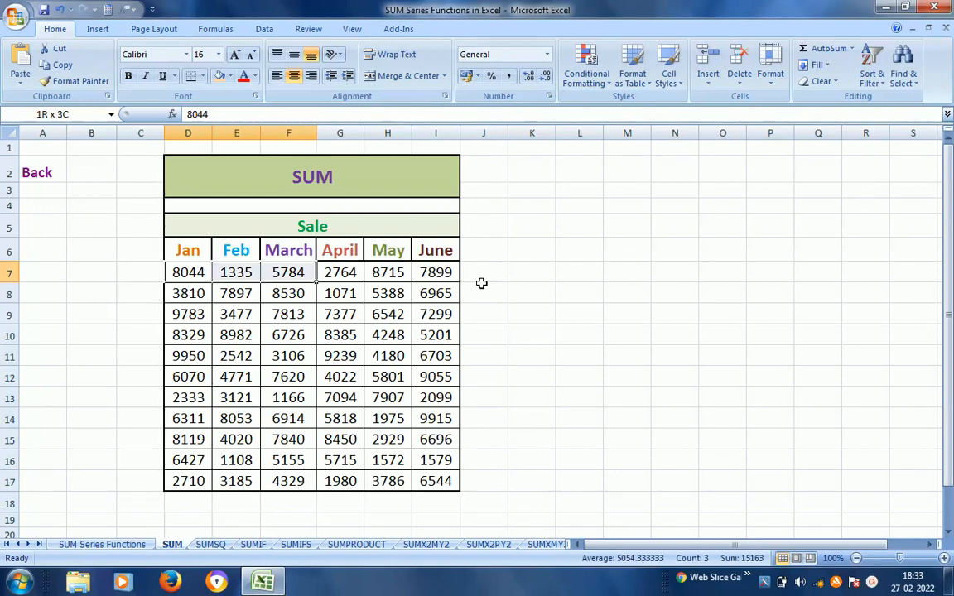
pyautogui.hotkey('shift', 'Right')
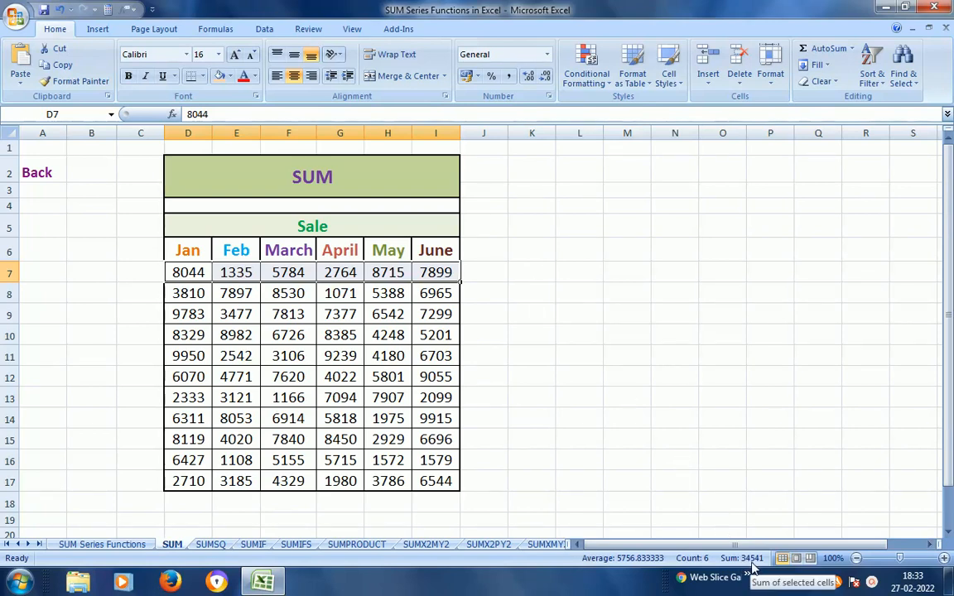
pyautogui.click(185, 295)
pyautogui.hotkey('ctrl', 'shift', 'Right')
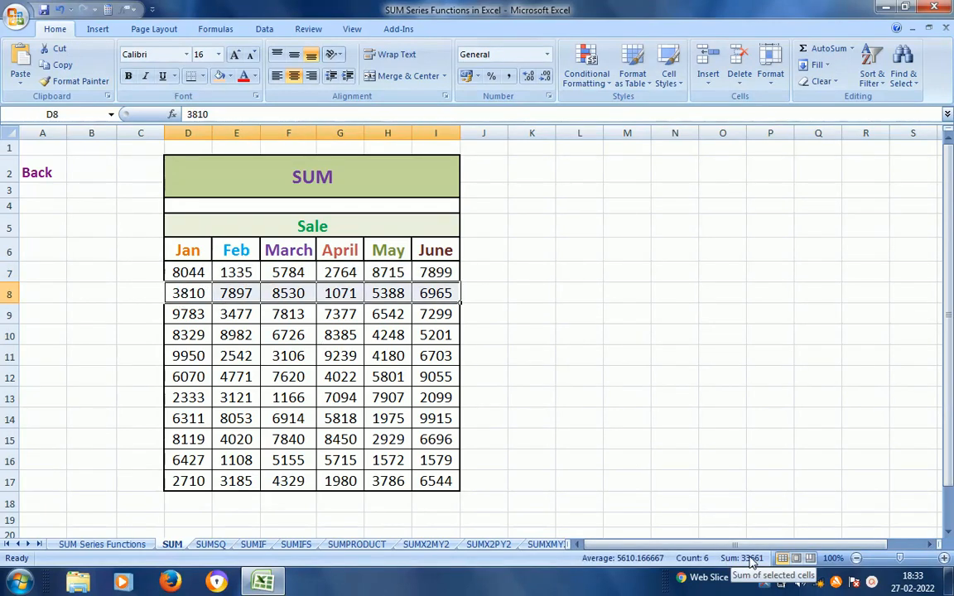
# Select cell J7 and keep the current Windows color scheme, allowing the prompt to ask again.
pyautogui.click(481, 277)
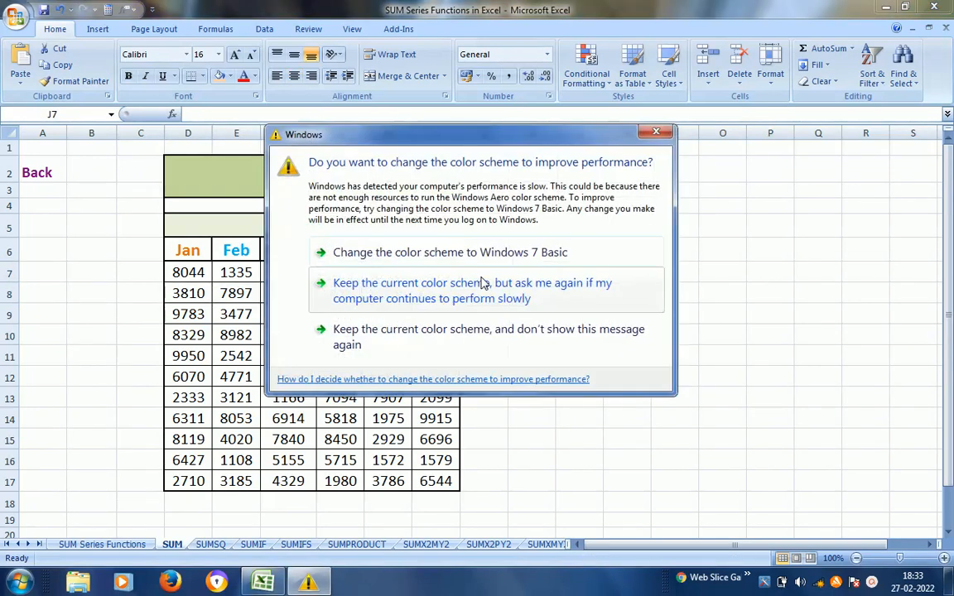
pyautogui.click(454, 291)
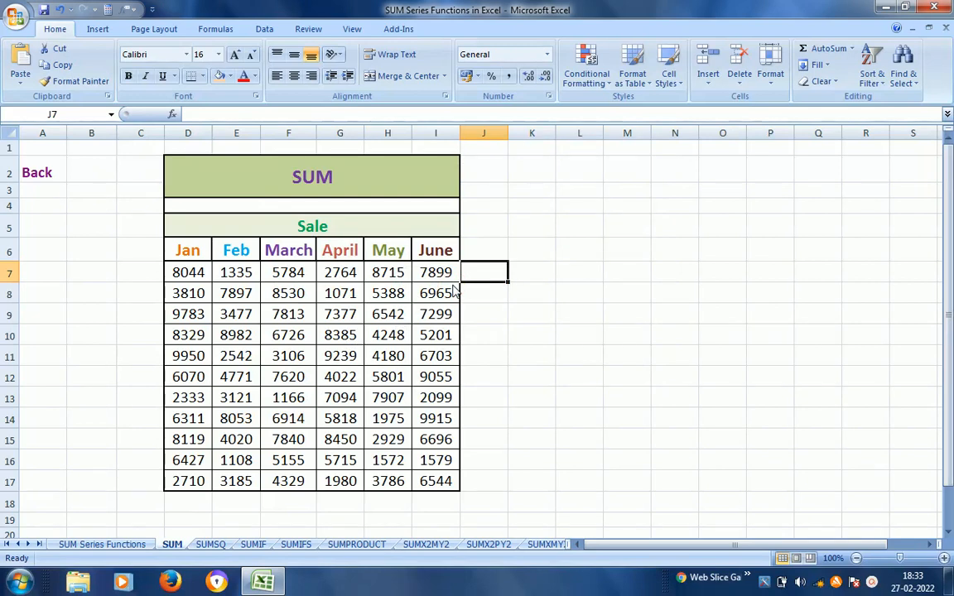
# Total the first sale row in J7 with the formula =D7+E7+F7+G7+H7+I7.
pyautogui.write('=')
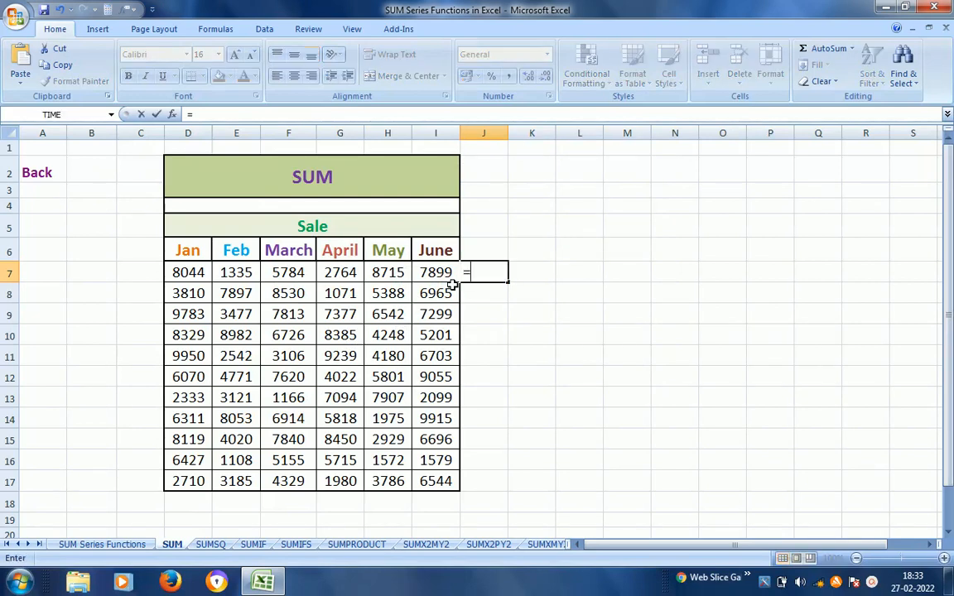
pyautogui.press('Left')
pyautogui.press('Left')
pyautogui.press('Left')
pyautogui.press('Left')
pyautogui.press('Left')
pyautogui.press('Left')
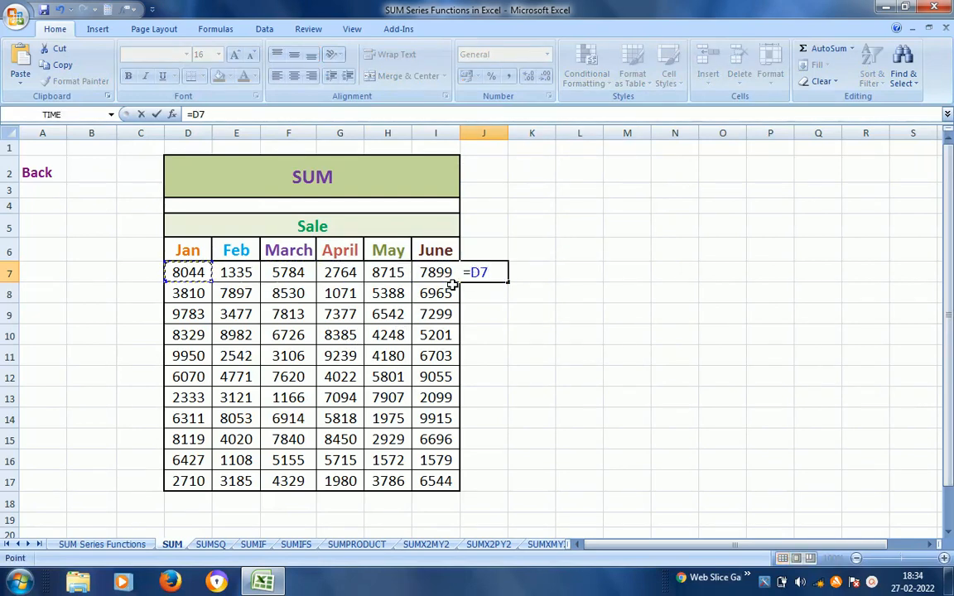
pyautogui.write('+')
pyautogui.press('Left')
pyautogui.press('Left')
pyautogui.press('Left')
pyautogui.press('Left')
pyautogui.press('Left')
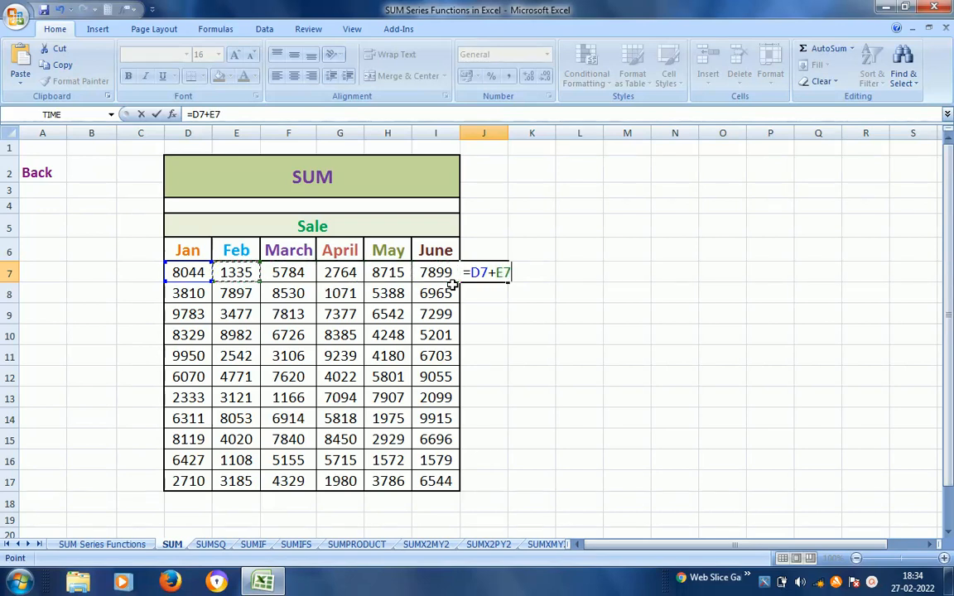
pyautogui.write('+')
pyautogui.press('Left')
pyautogui.press('Left')
pyautogui.press('Left')
pyautogui.press('Left')
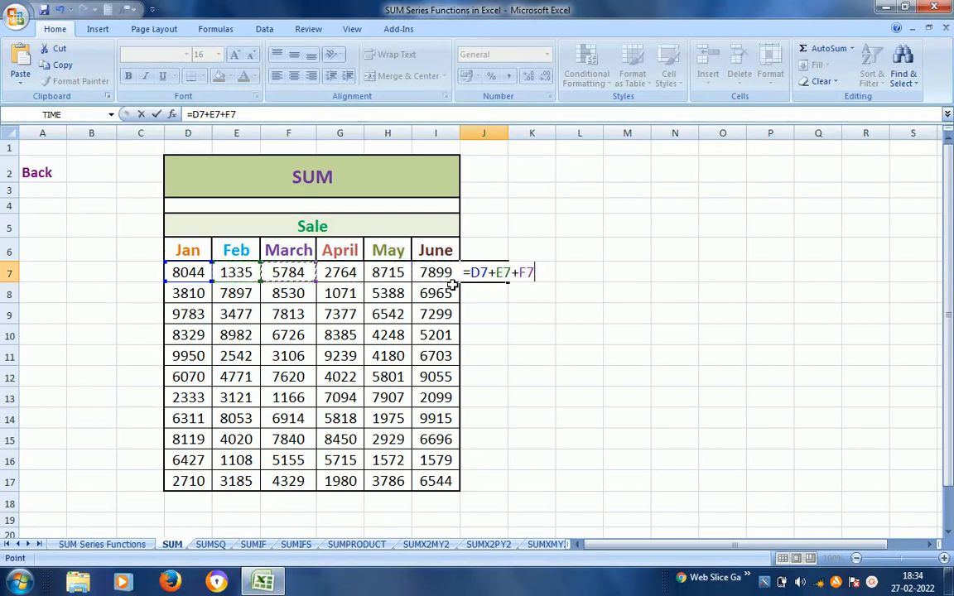
pyautogui.write('+')
pyautogui.press('Left')
pyautogui.press('Left')
pyautogui.press('Left')
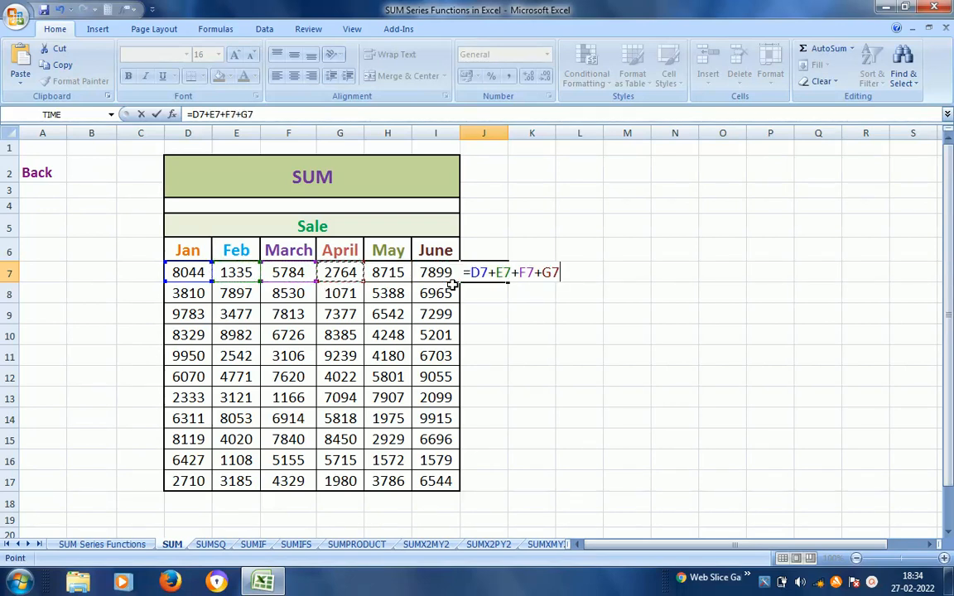
pyautogui.write('+')
pyautogui.press('Left')
pyautogui.press('Left')
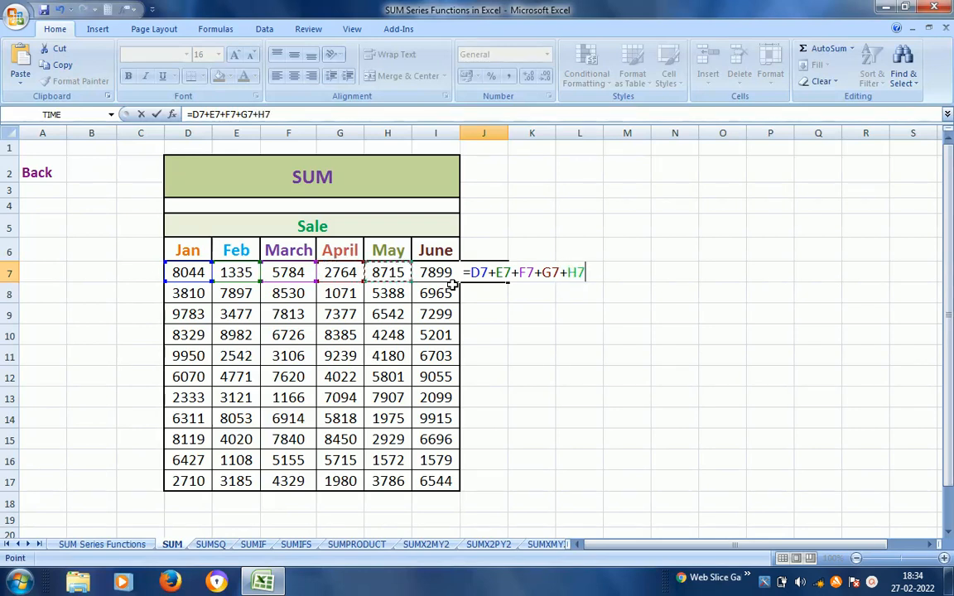
pyautogui.write('+')
pyautogui.press('Left')
pyautogui.press('Return')
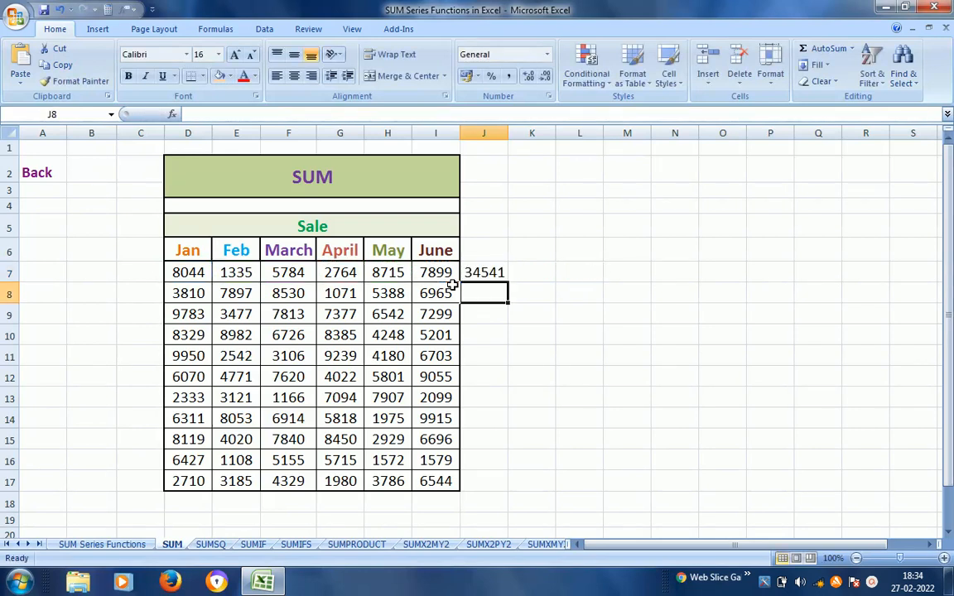
# Copy the cell-by-cell addition formula from J7 down through J17.
pyautogui.press('Up')
pyautogui.hotkey('ctrl', 'c')
pyautogui.hotkey('shift', 'Down')
pyautogui.hotkey('shift', 'Down')
pyautogui.hotkey('shift', 'Down')
pyautogui.hotkey('shift', 'Down')
pyautogui.hotkey('shift', 'Down')
pyautogui.hotkey('shift', 'Down')
pyautogui.hotkey('shift', 'Down')
pyautogui.hotkey('shift', 'Down')
pyautogui.hotkey('shift', 'Down')
pyautogui.hotkey('shift', 'Down')
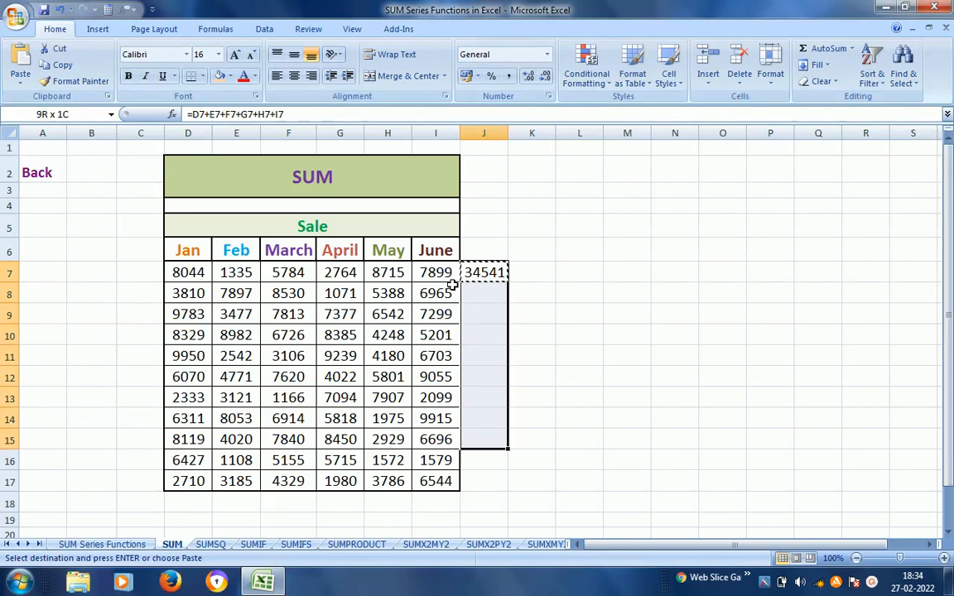
pyautogui.hotkey('ctrl', 'v')
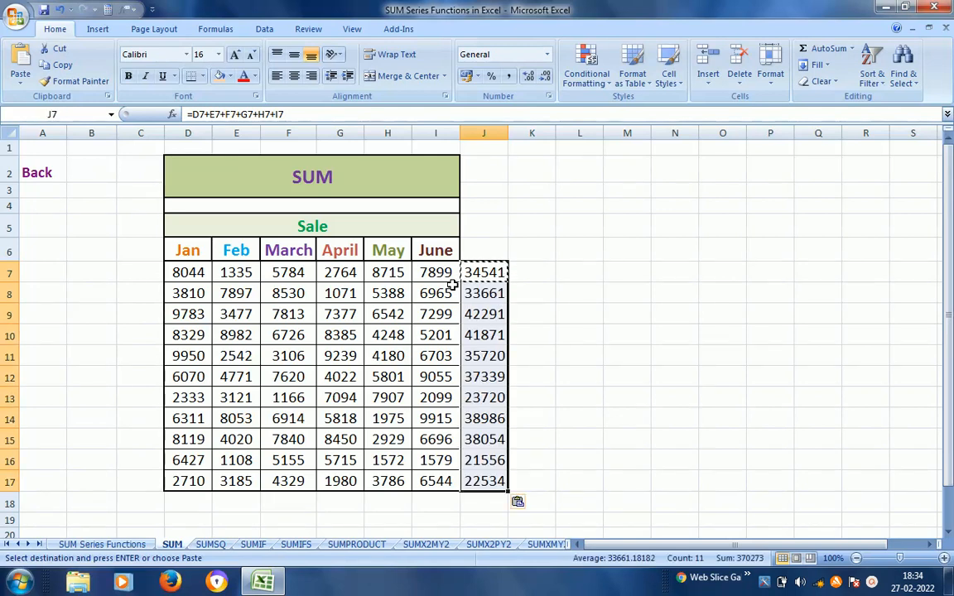
pyautogui.press('Escape')
# Clear the row totals in J7:J17.
pyautogui.hotkey('ctrl', 'Down')
pyautogui.press('Up')
pyautogui.hotkey('ctrl', 'Up')
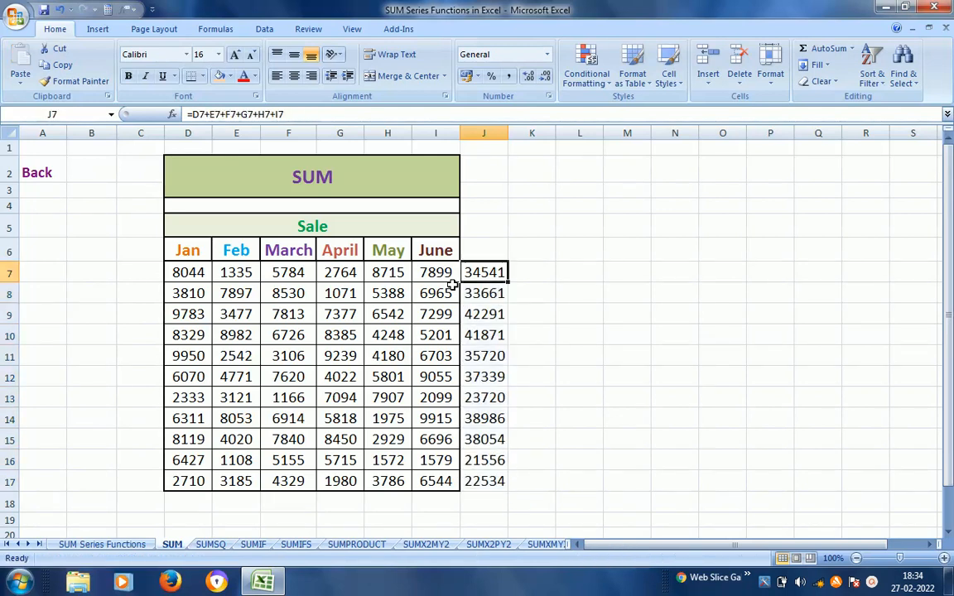
pyautogui.hotkey('ctrl', 'shift', 'Down')
pyautogui.press('Delete')
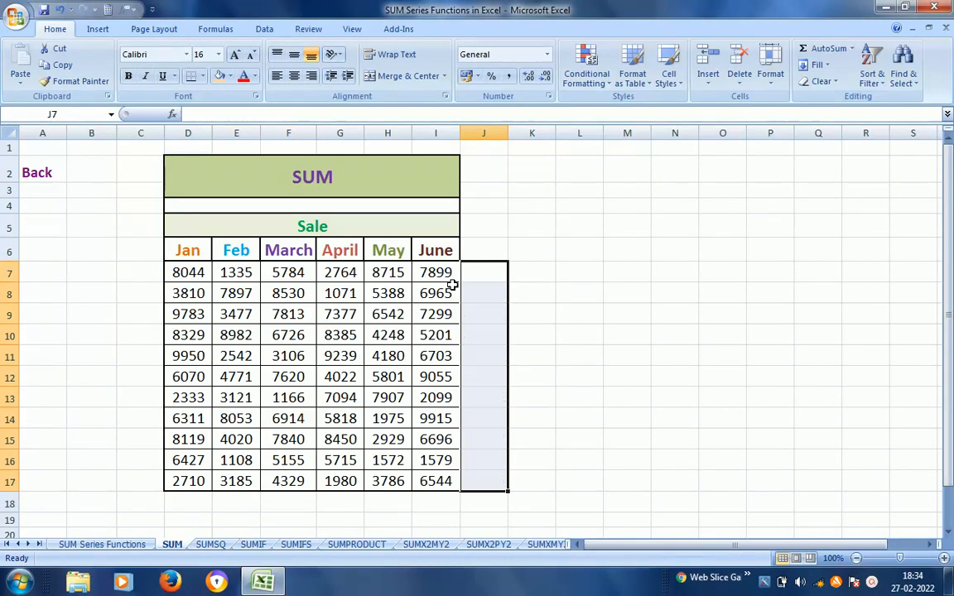
# Copy the function name SUM from the text of the title cell D2.
pyautogui.press('Up')
pyautogui.press('Up')
pyautogui.press('Up')
pyautogui.press('Up')
pyautogui.press('Up')
pyautogui.press('Left')
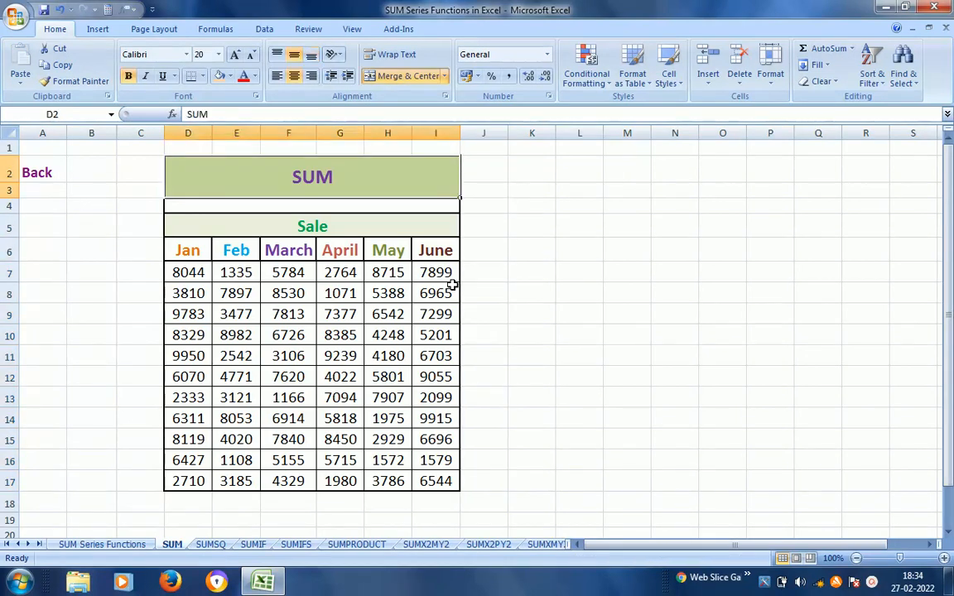
pyautogui.press('F2')
pyautogui.hotkey('shift', 'Home')
pyautogui.hotkey('ctrl', 'c')
pyautogui.press('Escape')
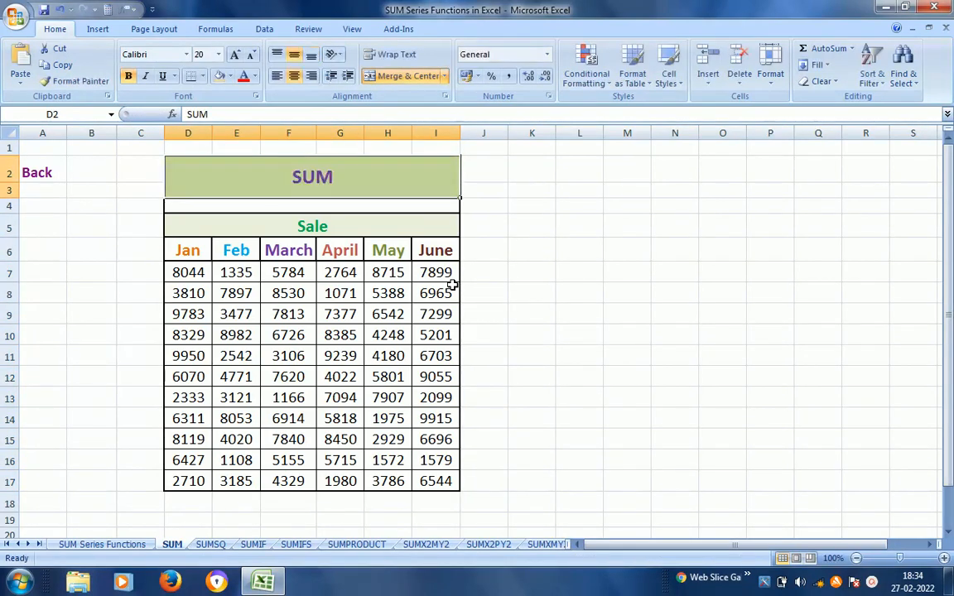
# Enter =SUM(D7:I7) in J7, pasting the copied function name, to total the first sale row.
pyautogui.press('Right')
pyautogui.press('Down')
pyautogui.press('Down')
pyautogui.press('Down')
pyautogui.press('Down')
pyautogui.write('=')
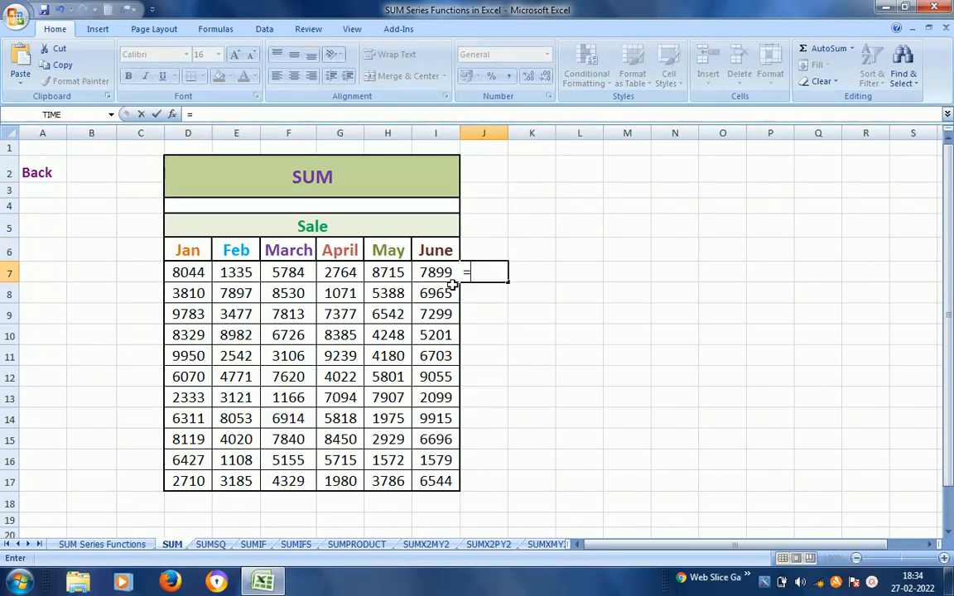
pyautogui.hotkey('ctrl', 'v')
pyautogui.write('(')
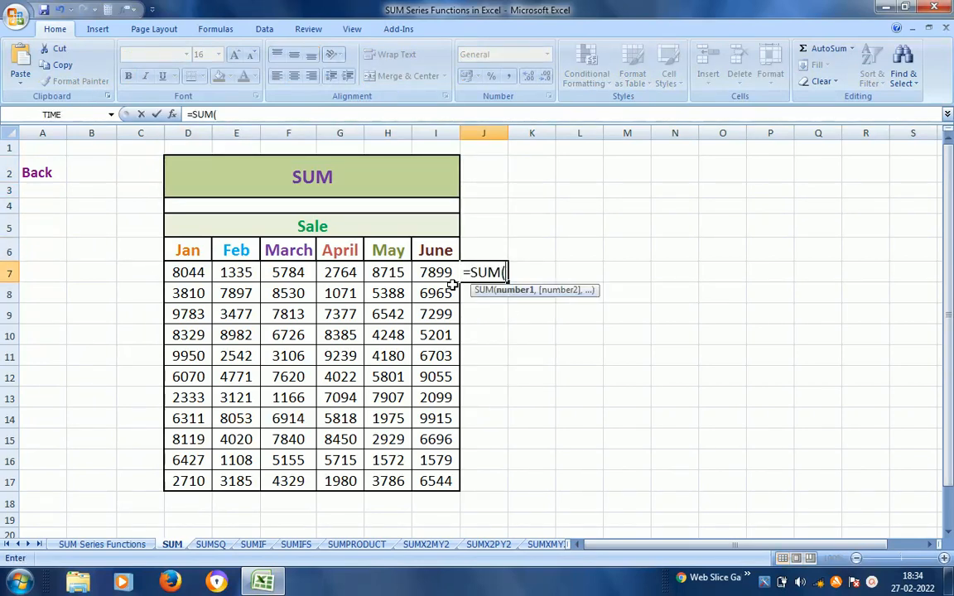
pyautogui.press('Left')
pyautogui.press('Left')
pyautogui.press('Left')
pyautogui.press('Left')
pyautogui.press('Left')
pyautogui.press('Left')
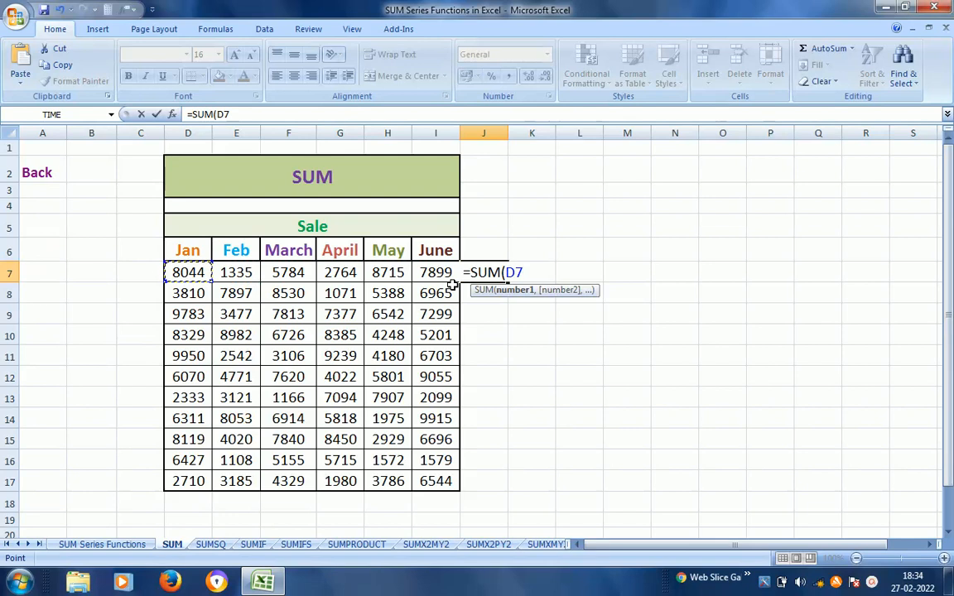
pyautogui.hotkey('shift', 'Right')
pyautogui.hotkey('shift', 'Right')
pyautogui.hotkey('shift', 'Right')
pyautogui.hotkey('shift', 'Right')
pyautogui.hotkey('shift', 'Right')
pyautogui.press('Return')
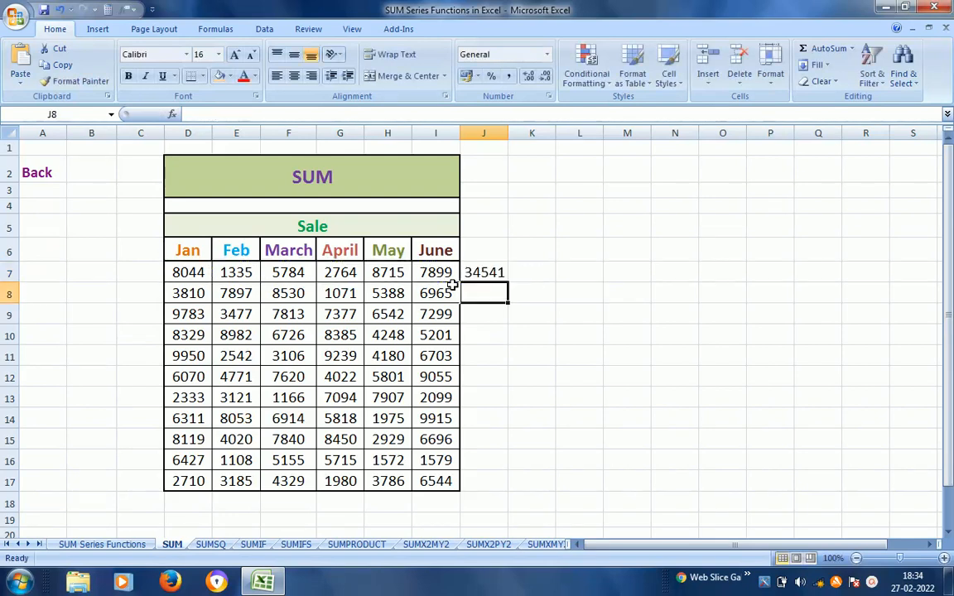
# Copy the SUM formula from J7 down through J17 to total every sale row.
pyautogui.press('Up')
pyautogui.hotkey('ctrl', 'c')
pyautogui.hotkey('shift', 'Down')
pyautogui.hotkey('shift', 'Down')
pyautogui.hotkey('shift', 'Down')
pyautogui.hotkey('shift', 'Down')
pyautogui.hotkey('shift', 'Down')
pyautogui.hotkey('shift', 'Down')
pyautogui.hotkey('shift', 'Down')
pyautogui.hotkey('shift', 'Down')
pyautogui.hotkey('shift', 'Down')
pyautogui.hotkey('shift', 'Down')
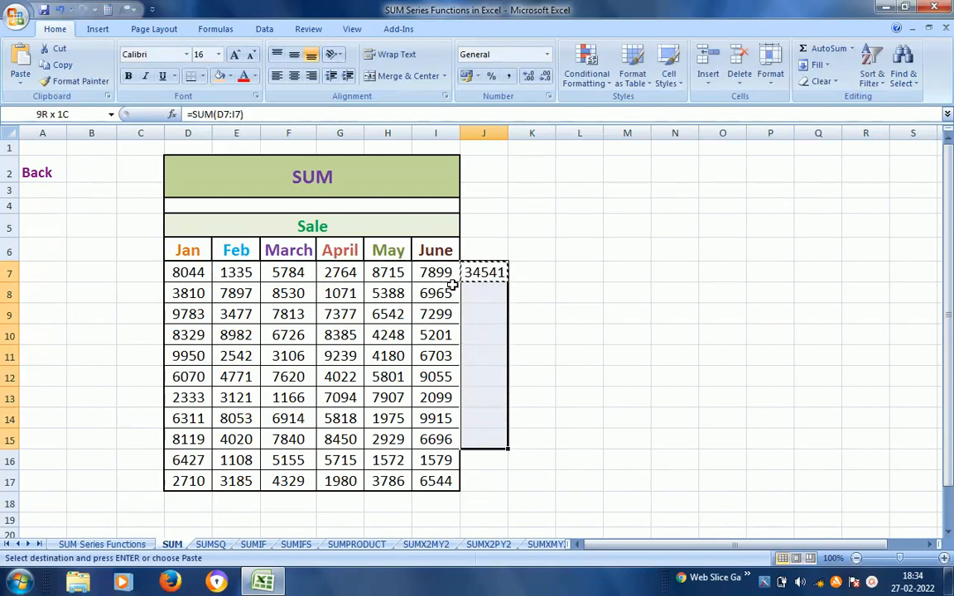
pyautogui.hotkey('ctrl', 'v')
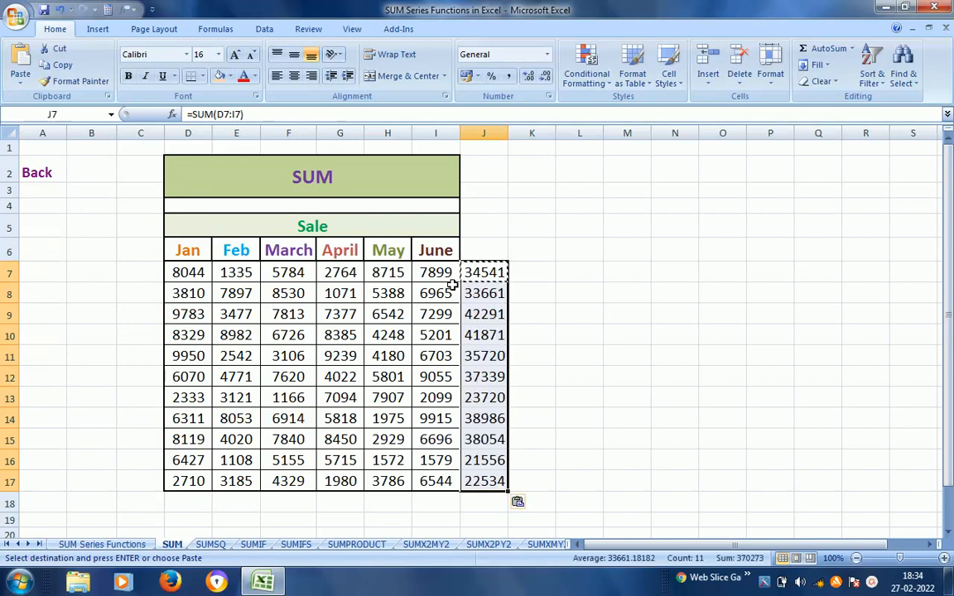
# Clear the copied SUM totals from J7:J17.
pyautogui.press('Escape')
pyautogui.press('Down')
pyautogui.press('Up')
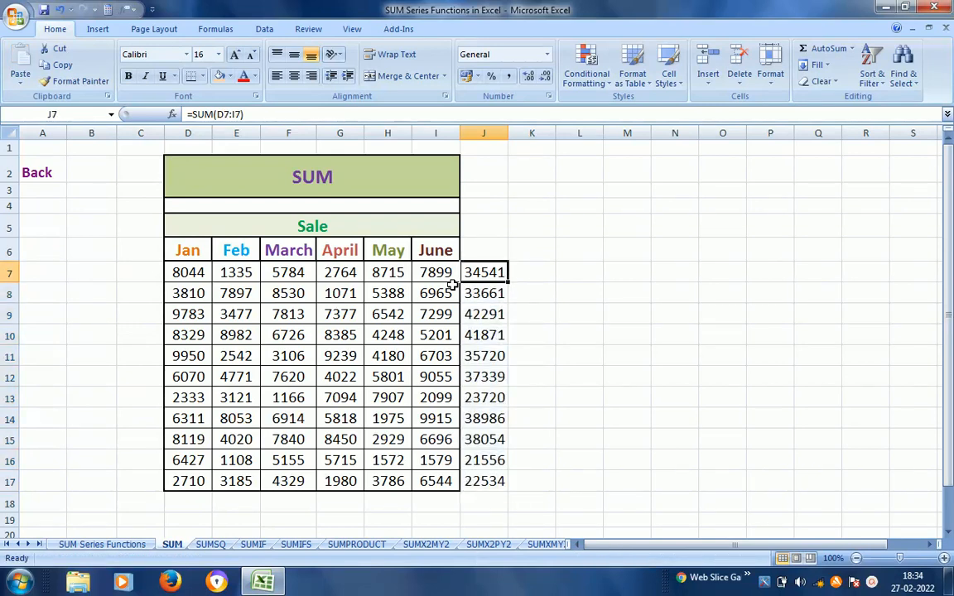
pyautogui.hotkey('ctrl', 'shift', 'Down')
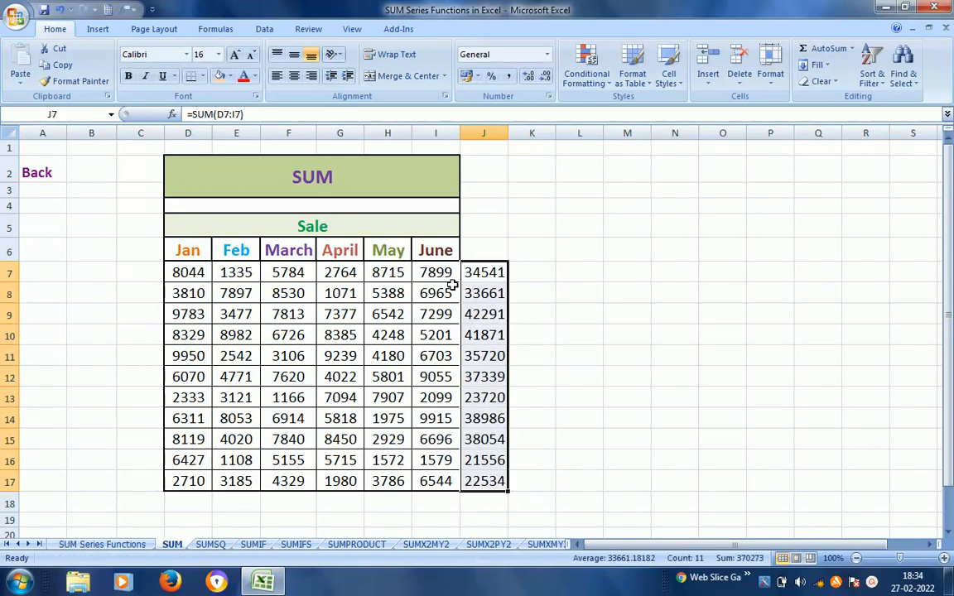
pyautogui.press('Delete')
pyautogui.press('Down')
pyautogui.press('Up')
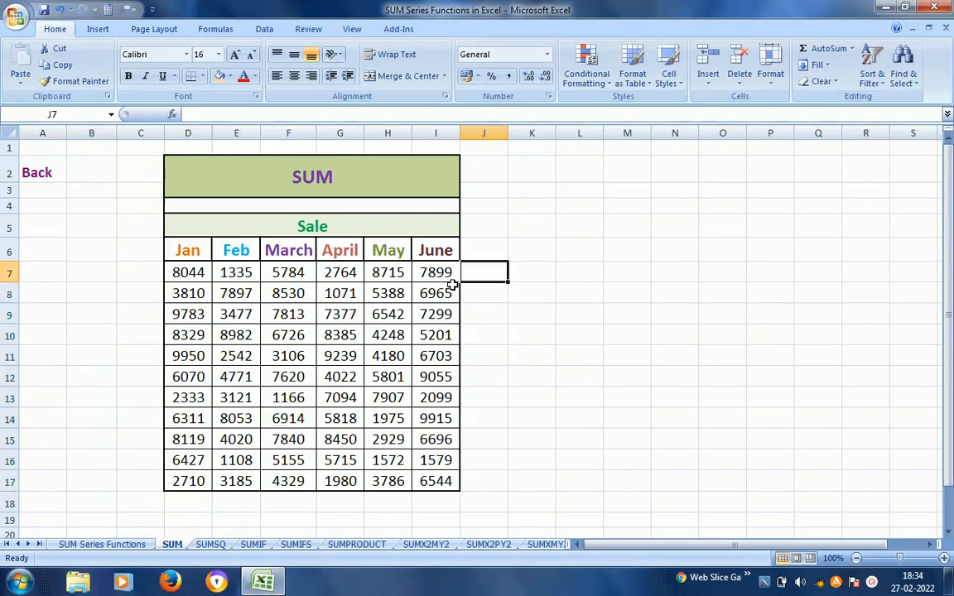
# Review the monthly sale values in row 7 that lead up to the empty total cell J7.
pyautogui.press('Left')
pyautogui.press('Left')
pyautogui.press('Left')
pyautogui.press('Left')
pyautogui.press('Left')
pyautogui.press('Left')
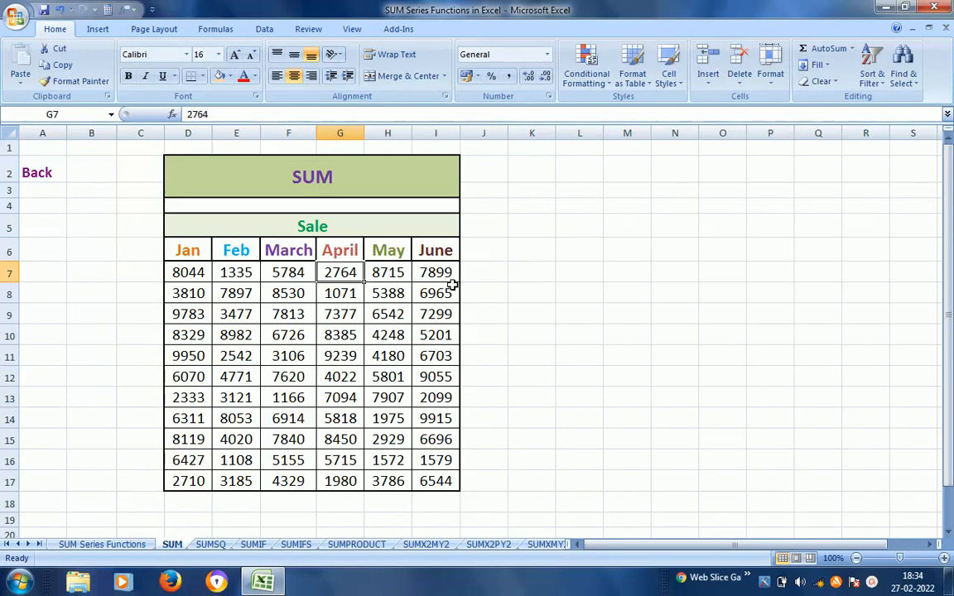
pyautogui.press('Right')
pyautogui.press('Right')
pyautogui.press('Right')
pyautogui.press('Right')
pyautogui.press('Right')
pyautogui.press('Right')
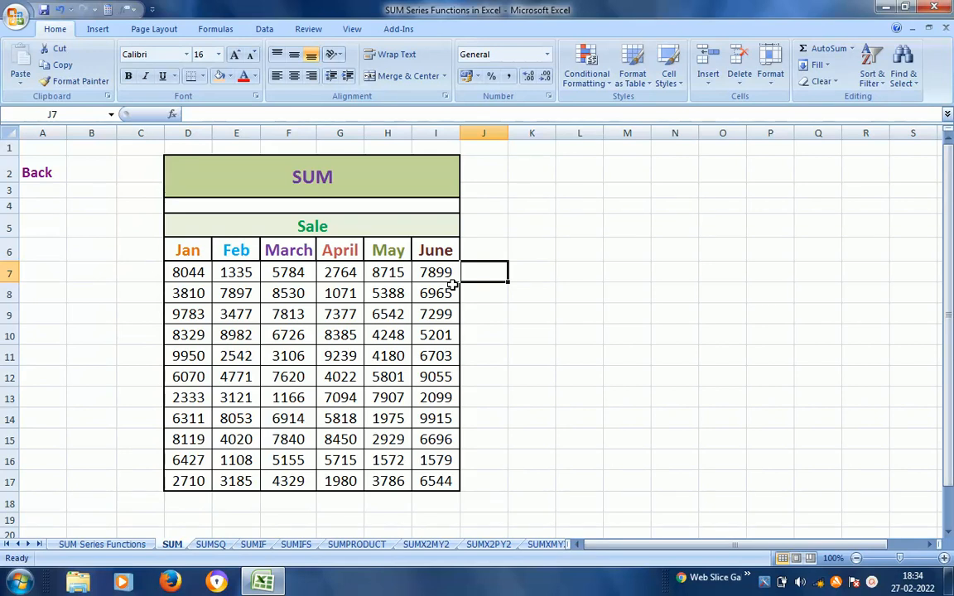
# Total the first sale row in J7 with AutoSum over D7:I7 and copy the formula down through J17.
pyautogui.hotkey('alt', '=')
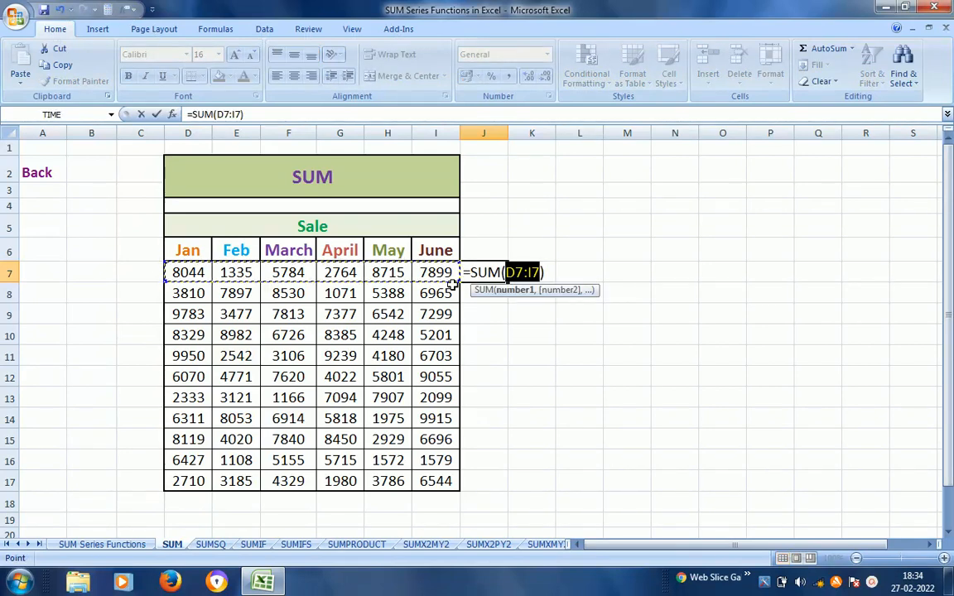
pyautogui.hotkey('ctrl', 'Return')
pyautogui.hotkey('ctrl', 'c')
pyautogui.hotkey('shift', 'Down')
pyautogui.hotkey('shift', 'Down')
pyautogui.hotkey('shift', 'Down')
pyautogui.hotkey('shift', 'Down')
pyautogui.hotkey('shift', 'Down')
pyautogui.hotkey('shift', 'Down')
pyautogui.hotkey('shift', 'Down')
pyautogui.hotkey('shift', 'Down')
pyautogui.hotkey('shift', 'Down')
pyautogui.hotkey('shift', 'Down')
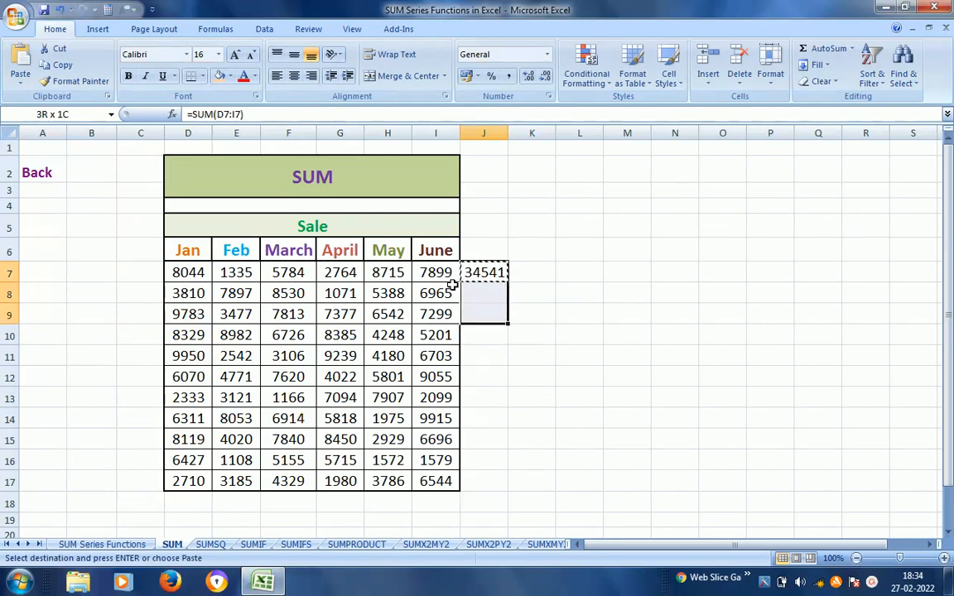
pyautogui.hotkey('ctrl', 'v')
pyautogui.press('Escape')
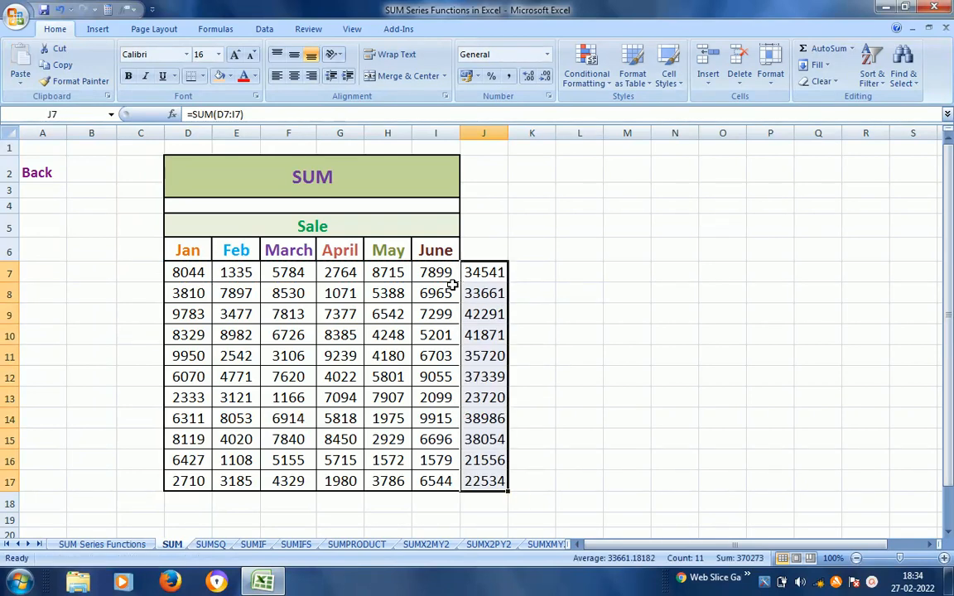
# Total the January sales in D18 with AutoSum over D7:D17.
pyautogui.press('Down')
pyautogui.press('Down')
pyautogui.press('Down')
pyautogui.press('Down')
pyautogui.press('Down')
pyautogui.press('Down')
pyautogui.press('Down')
pyautogui.press('Down')
pyautogui.press('Down')
pyautogui.press('Down')
pyautogui.press('Down')
pyautogui.press('Left')
pyautogui.press('Left')
pyautogui.press('Left')
pyautogui.press('Left')
pyautogui.press('Left')
pyautogui.press('Left')
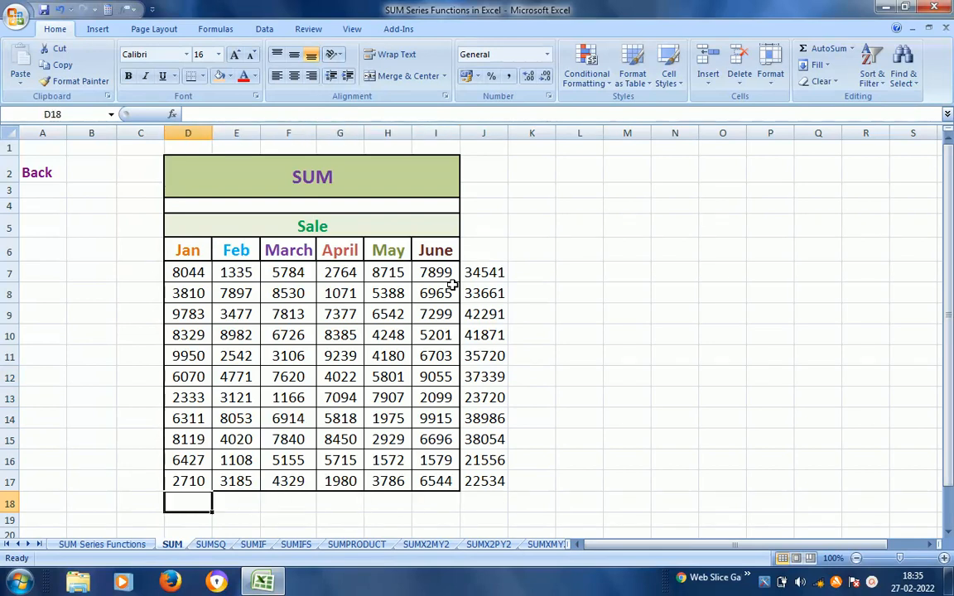
pyautogui.press('alt')
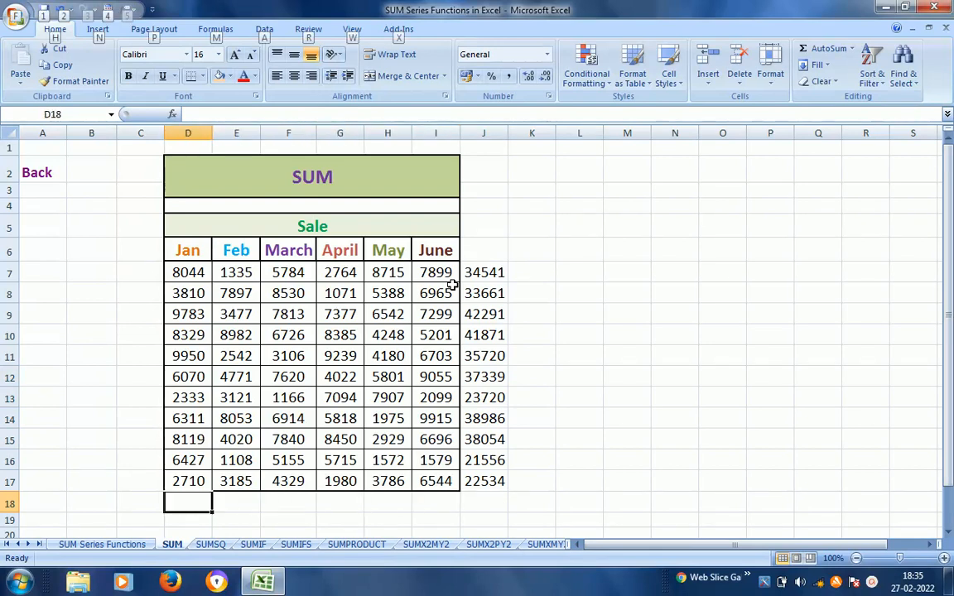
pyautogui.hotkey('alt', '=')
pyautogui.press('Return')
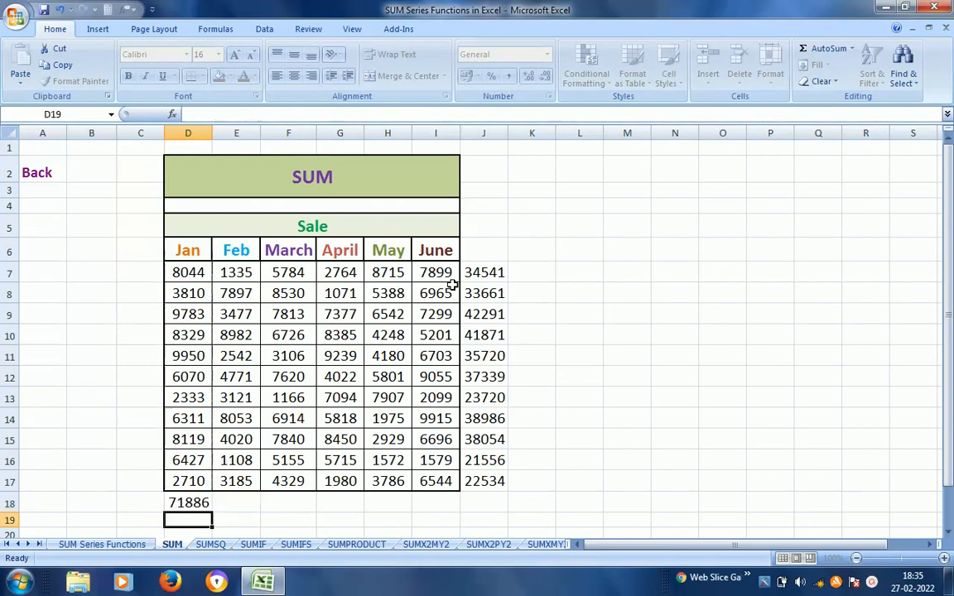
# Copy the January total formula from D18 across through I18 to total every month.
pyautogui.press('Up')
pyautogui.hotkey('ctrl', 'c')
pyautogui.hotkey('shift', 'Right')
pyautogui.hotkey('shift', 'Right')
pyautogui.hotkey('shift', 'Right')
pyautogui.hotkey('shift', 'Right')
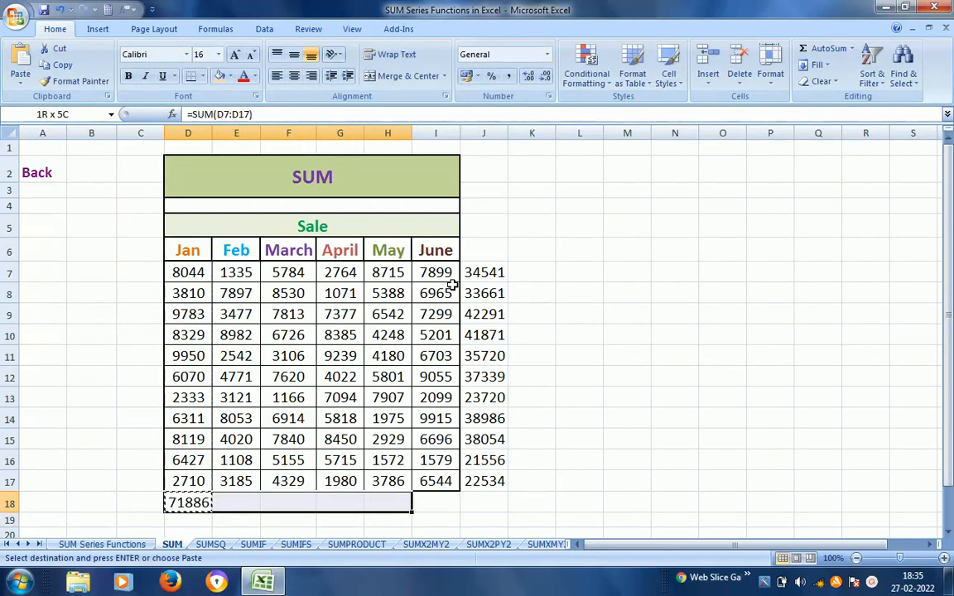
pyautogui.hotkey('shift', 'Right')
pyautogui.hotkey('ctrl', 'v')
pyautogui.press('Escape')
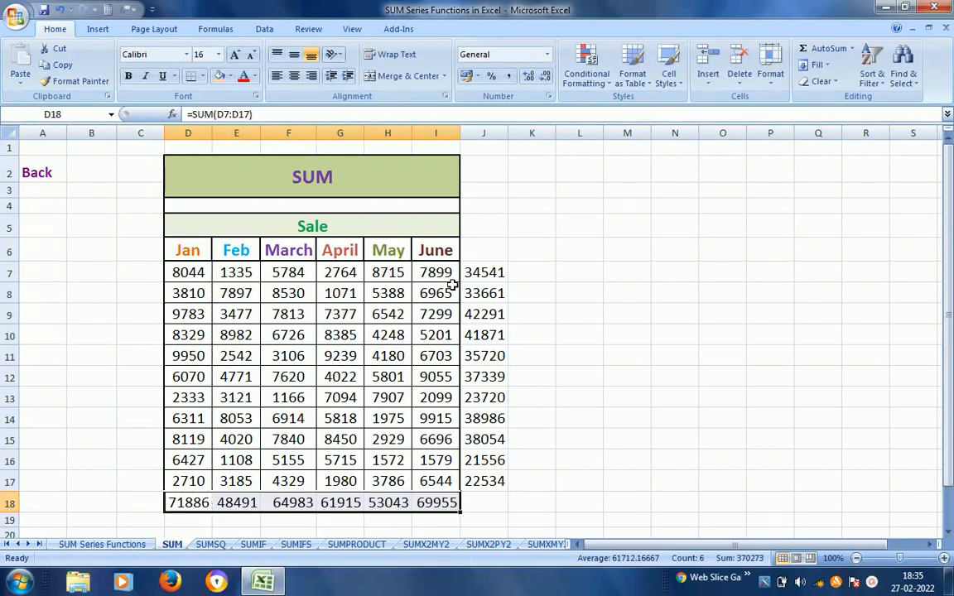
# Return to the SUM Series Functions index sheet and open the SUMSQ sheet from its list.
pyautogui.click(288, 174)
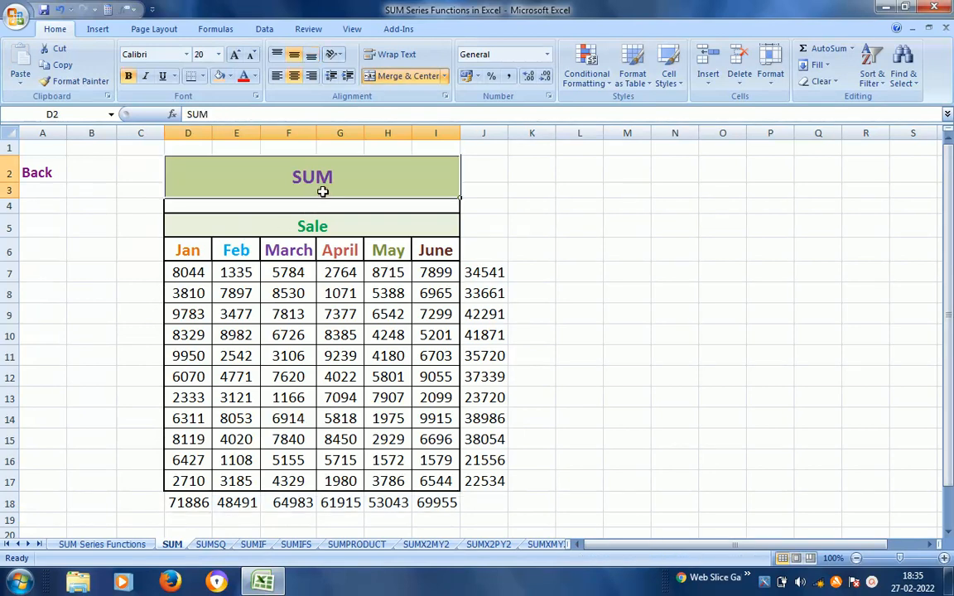
pyautogui.click(37, 172)
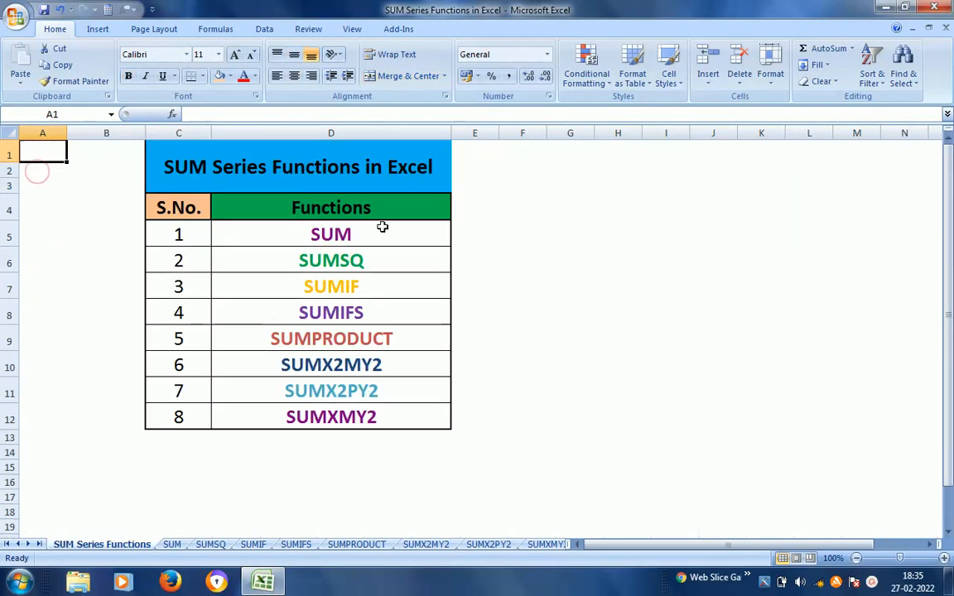
pyautogui.click(335, 262)
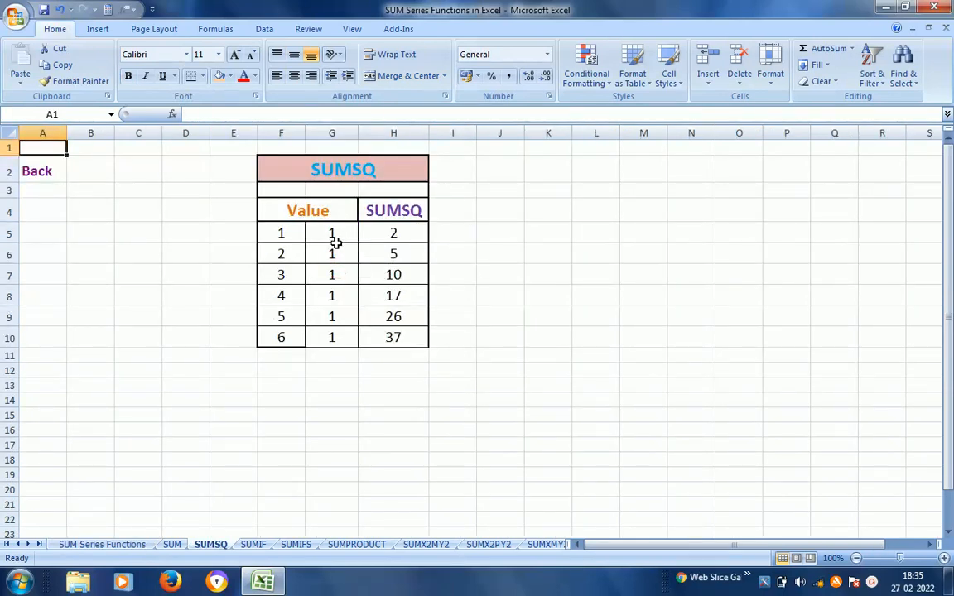
# Clear the existing SUMSQ results in H5:H10.
pyautogui.click(334, 244)
pyautogui.click(368, 234)
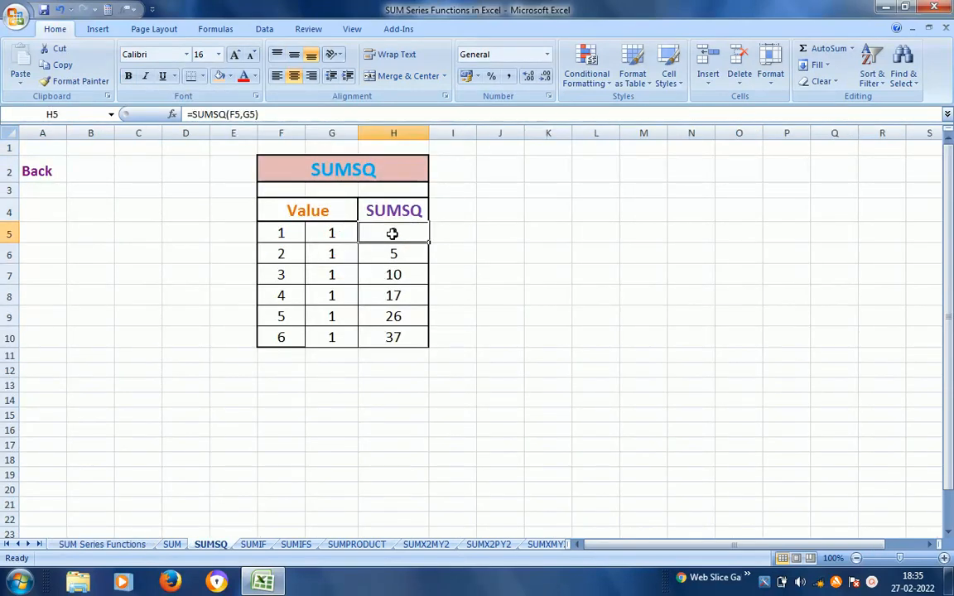
pyautogui.hotkey('shift', 'Down')
pyautogui.hotkey('shift', 'Down')
pyautogui.hotkey('shift', 'Down')
pyautogui.hotkey('shift', 'Down')
pyautogui.hotkey('shift', 'Down')
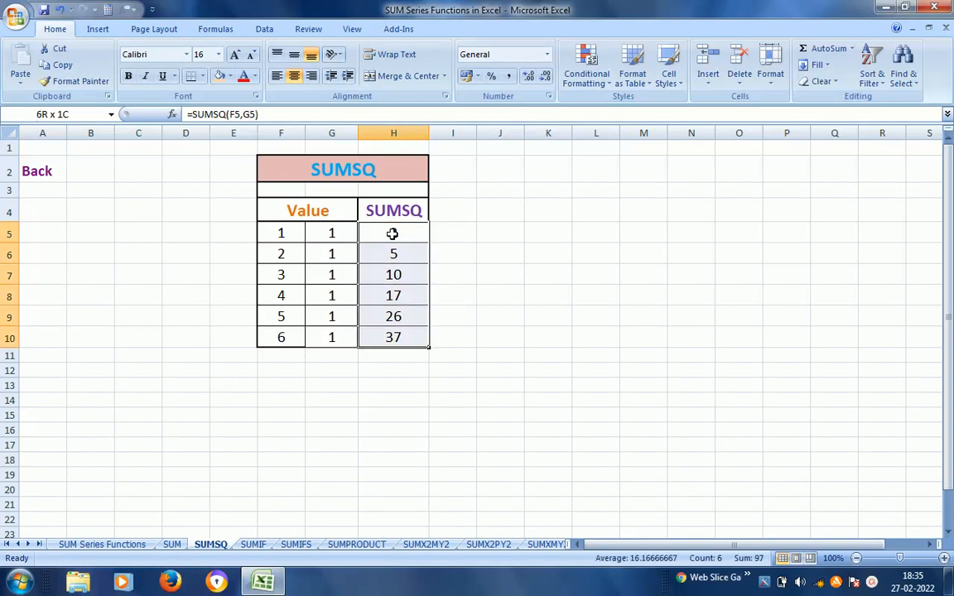
pyautogui.press('Delete')
pyautogui.click(392, 234)
# Enter =SUMSQ(F5,G5) in H5, taking the function name from the header cell H4.
pyautogui.press('Up')
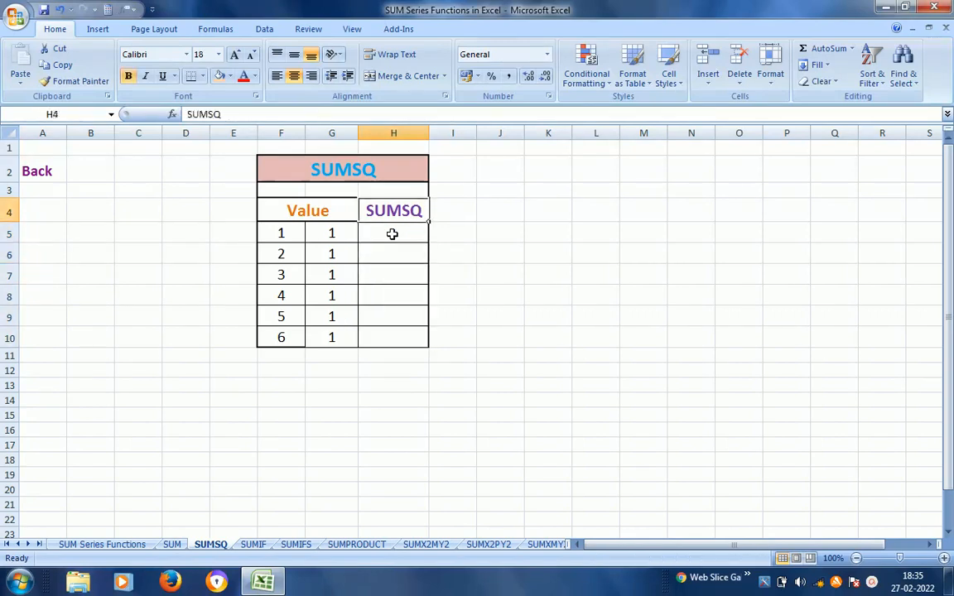
pyautogui.press('F2')
pyautogui.hotkey('shift', 'Home')
pyautogui.press('Escape')
pyautogui.click(392, 234)
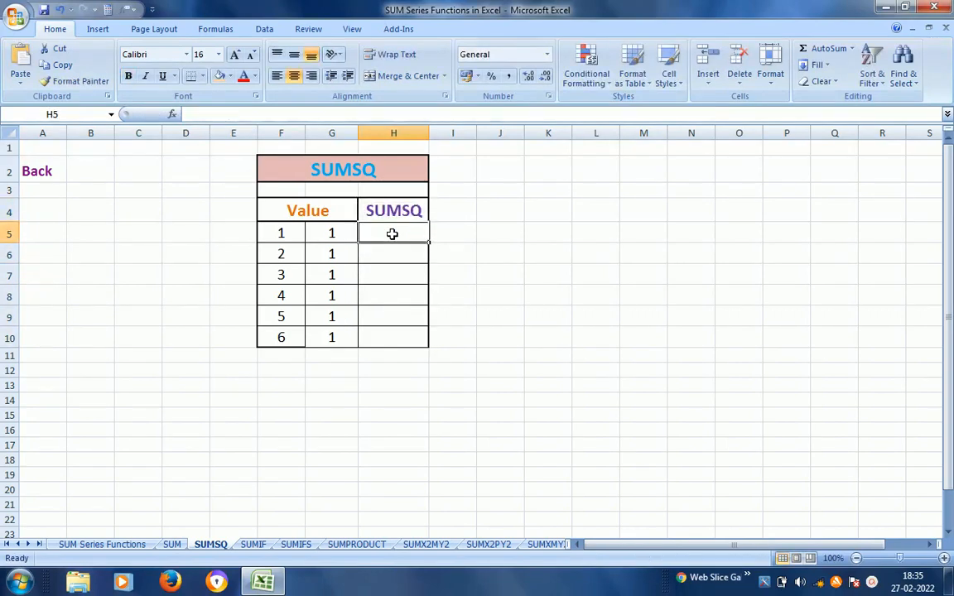
pyautogui.write('=SUMSQ(')
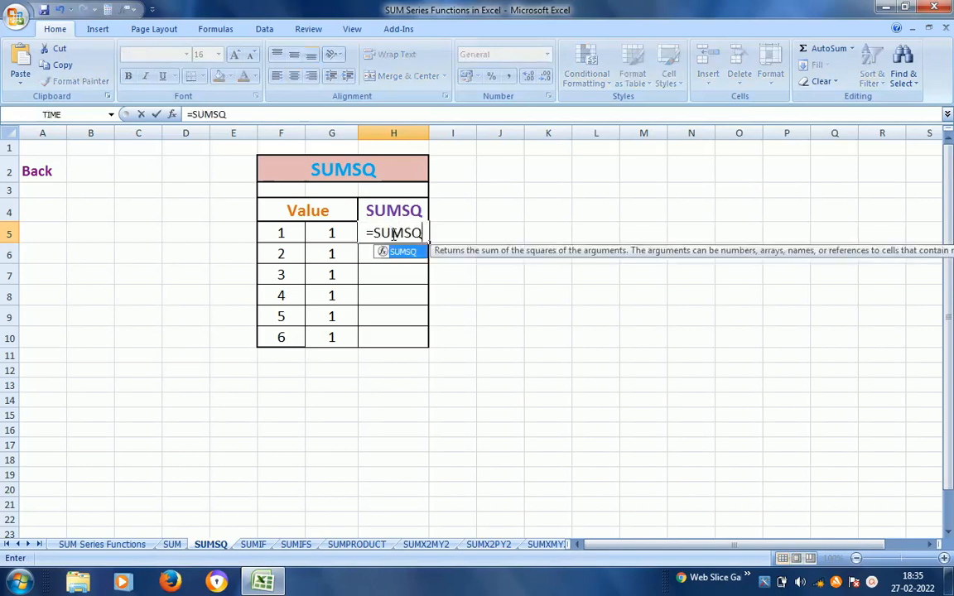
pyautogui.press('Left')
pyautogui.press('Left')
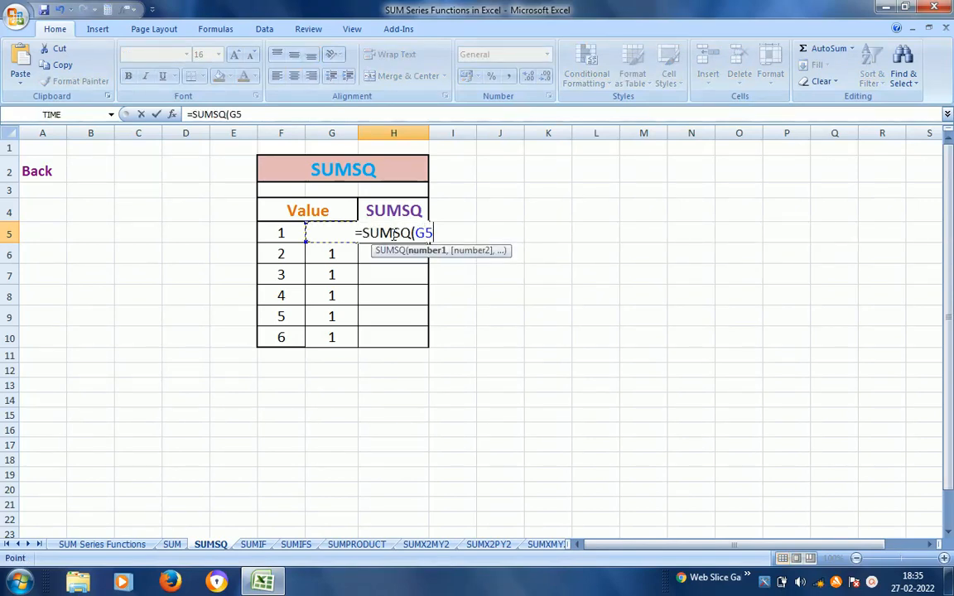
pyautogui.write(',')
pyautogui.press('Left')
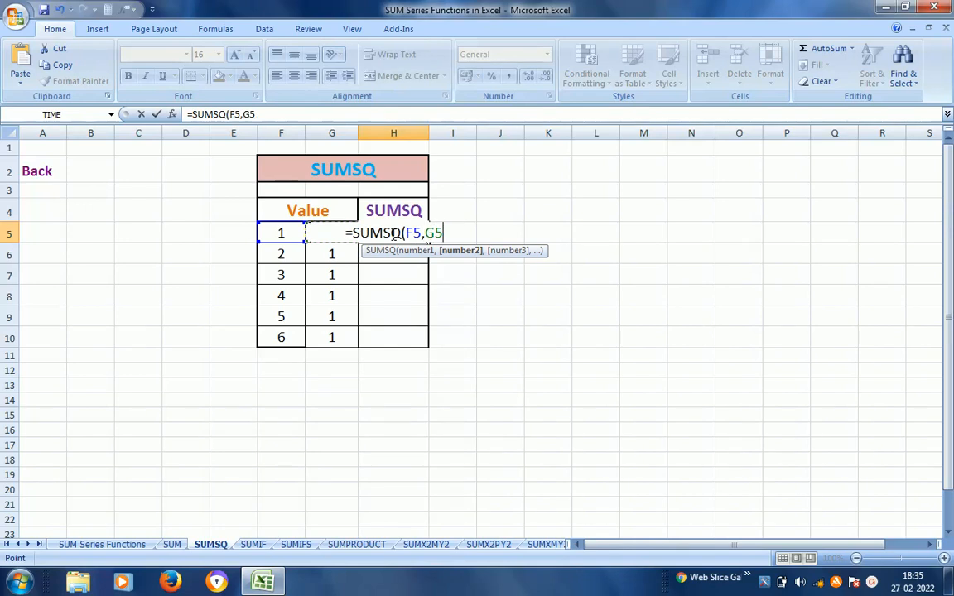
pyautogui.hotkey('ctrl', 'Return')
# Copy the SUMSQ formula from H5 down through H10.
pyautogui.hotkey('ctrl', 'c')
pyautogui.hotkey('shift', 'Down')
pyautogui.hotkey('shift', 'Down')
pyautogui.hotkey('shift', 'Down')
pyautogui.hotkey('shift', 'Down')
pyautogui.hotkey('shift', 'Down')
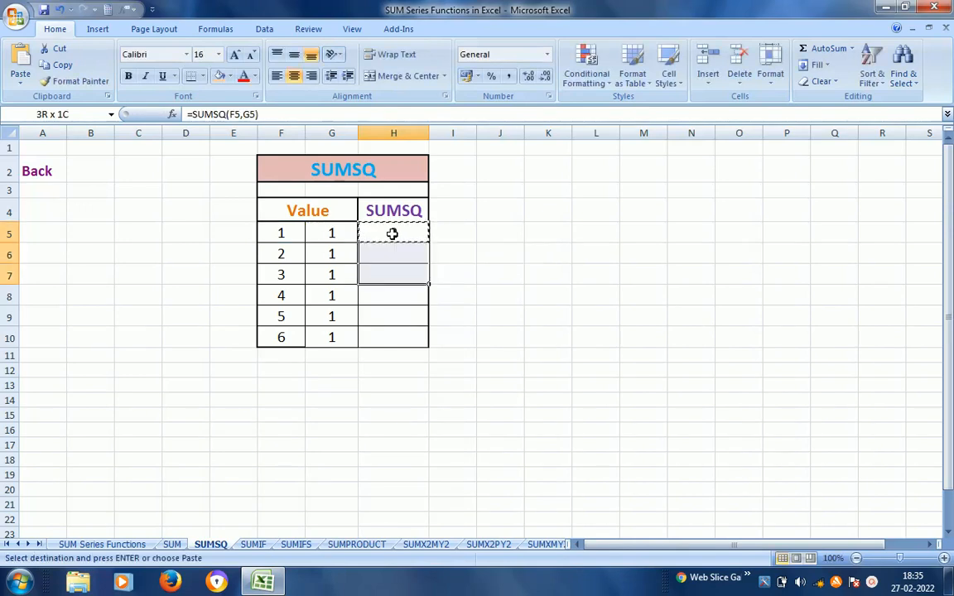
pyautogui.hotkey('ctrl', 'v')
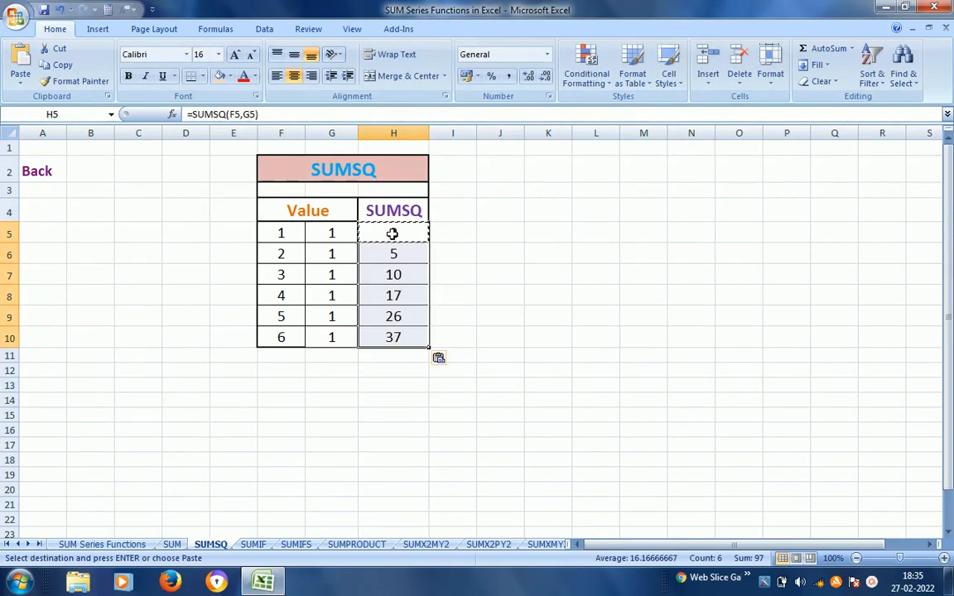
pyautogui.press('Escape')
# Examine the first value pair in row 5 alongside its SUMSQ result.
pyautogui.click(464, 257)
pyautogui.press('Left')
pyautogui.press('Left')
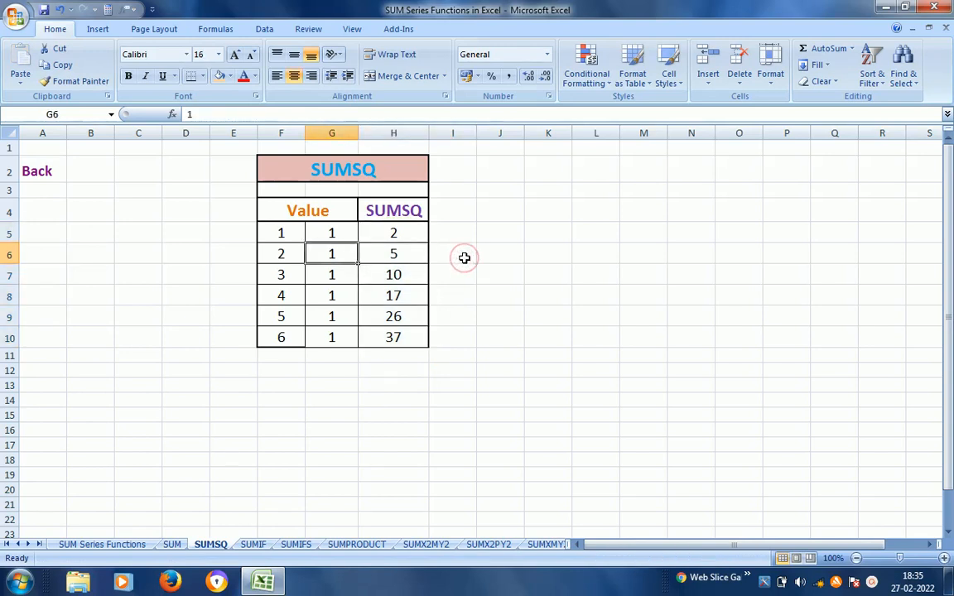
pyautogui.press('Up')
pyautogui.press('Right')
pyautogui.press('Right')
pyautogui.press('Left')
pyautogui.press('Left')
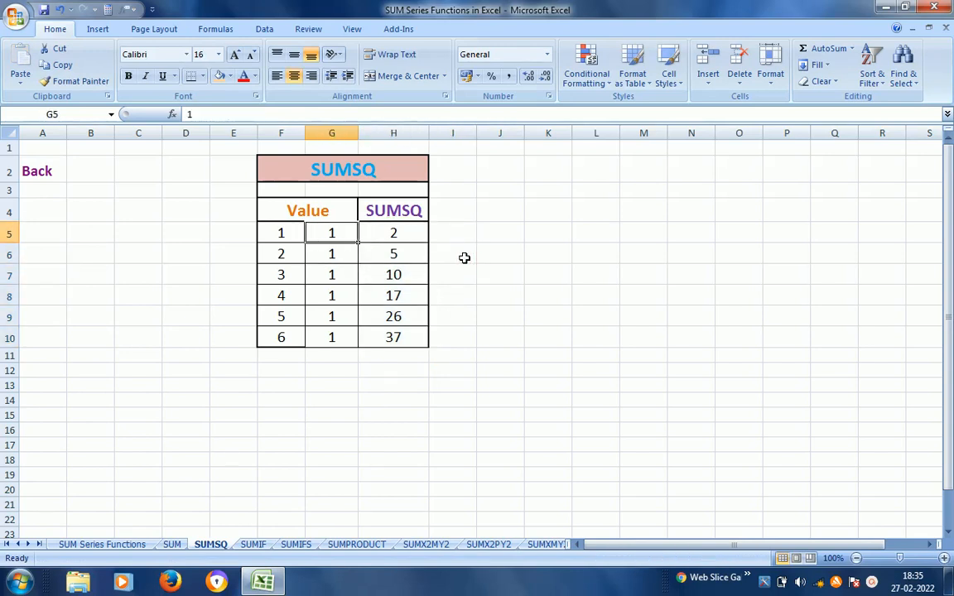
pyautogui.press('Right')
pyautogui.press('Right')
pyautogui.press('Left')
# Inspect the copied SUMSQ formulas one by one in H5:H10.
pyautogui.press('Down')
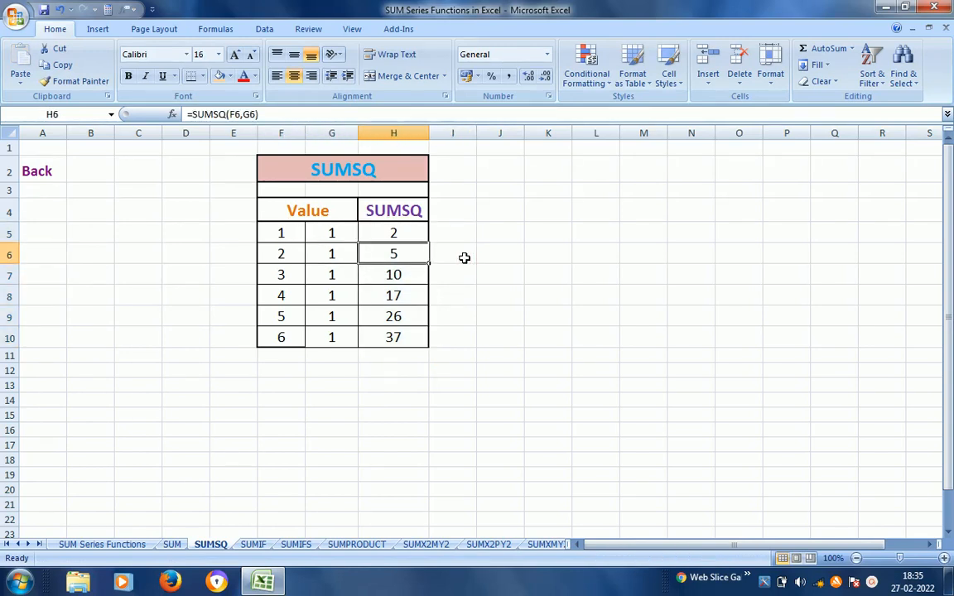
pyautogui.press('Down')
pyautogui.press('Down')
pyautogui.press('Down')
pyautogui.press('Down')
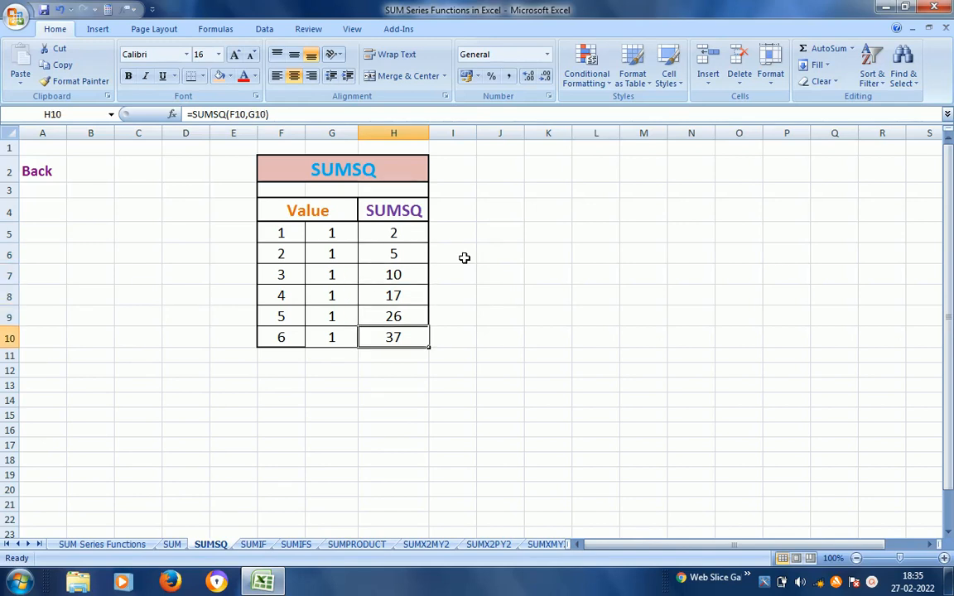
pyautogui.press('Up')
pyautogui.press('Up')
pyautogui.press('Up')
pyautogui.press('Up')
pyautogui.press('Up')
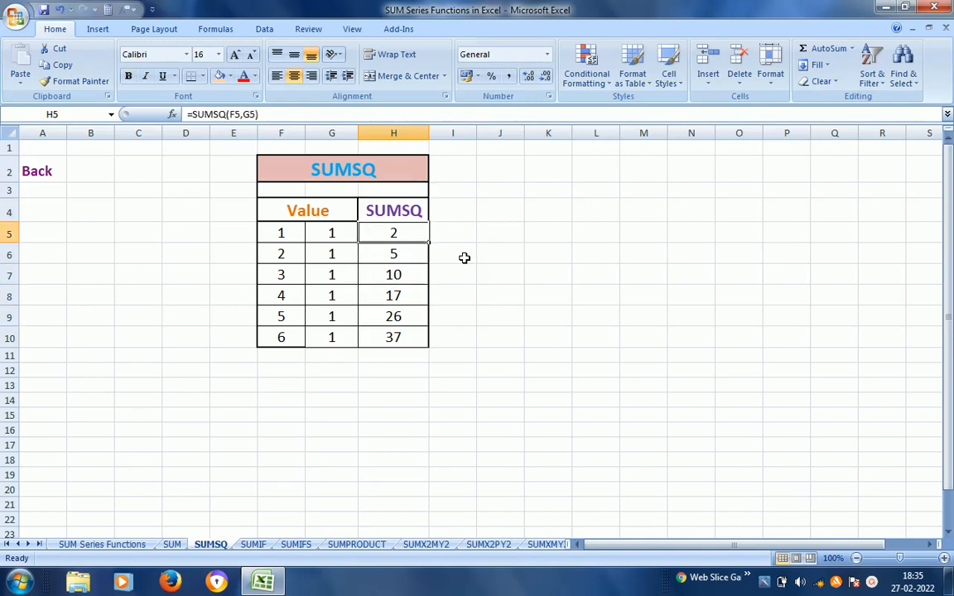
# Compare the two values in row 5 with their sum of squares in H5.
pyautogui.press('Left')
pyautogui.press('Left')
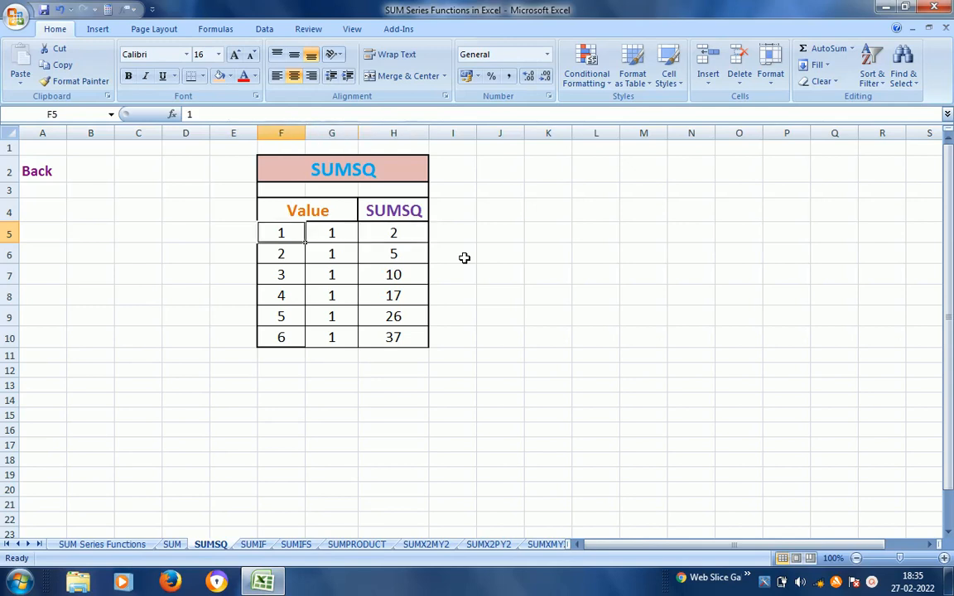
pyautogui.press('Right')
pyautogui.press('Right')
pyautogui.press('Left')
pyautogui.press('Left')
pyautogui.press('Right')
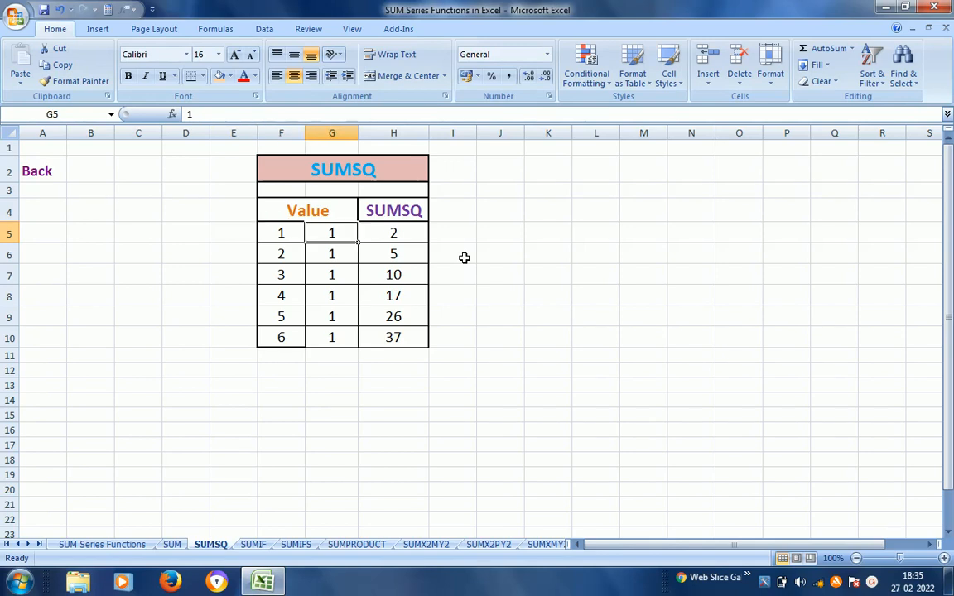
pyautogui.press('Right')
pyautogui.press('Left')
pyautogui.press('Left')
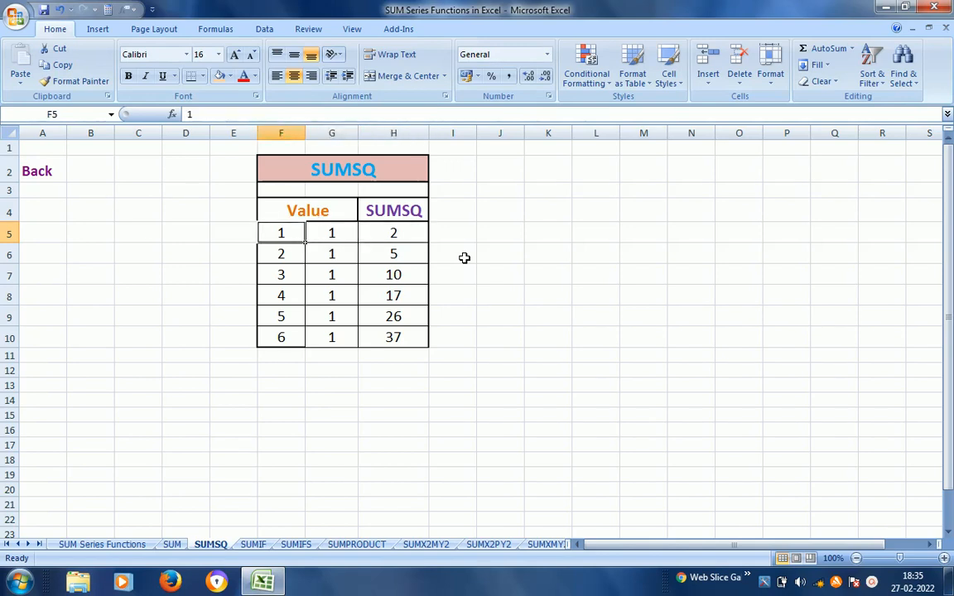
pyautogui.press('Right')
pyautogui.press('Right')
# Examine the value pairs in rows 6 and 7 against their SUMSQ results.
pyautogui.press('Down')
pyautogui.press('Left')
pyautogui.press('Left')
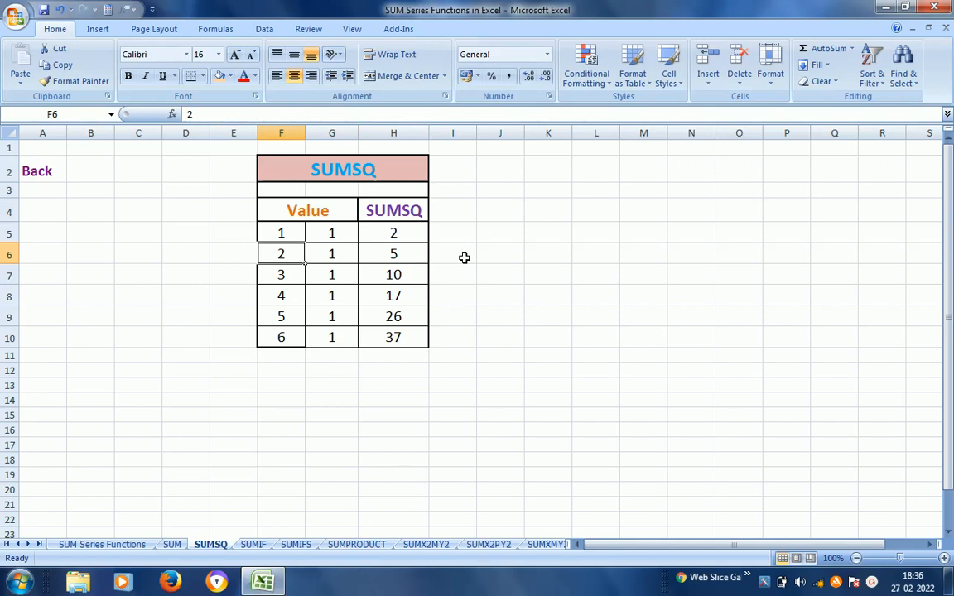
pyautogui.press('Right')
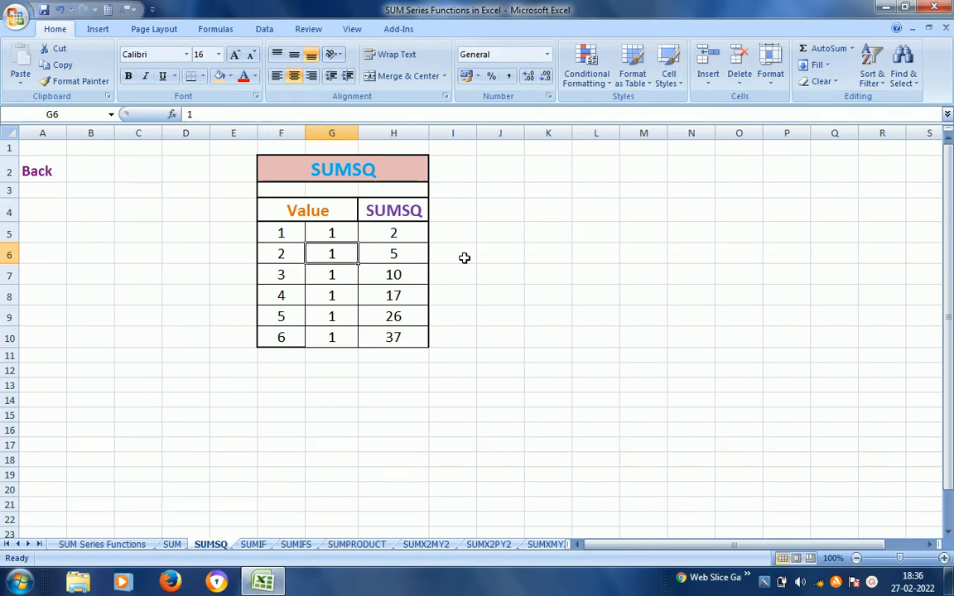
pyautogui.press('Left')
pyautogui.press('Right')
pyautogui.press('Right')
pyautogui.press('Right')
pyautogui.press('Left')
pyautogui.press('Left')
pyautogui.press('Down')
pyautogui.press('Down')
pyautogui.press('Left')
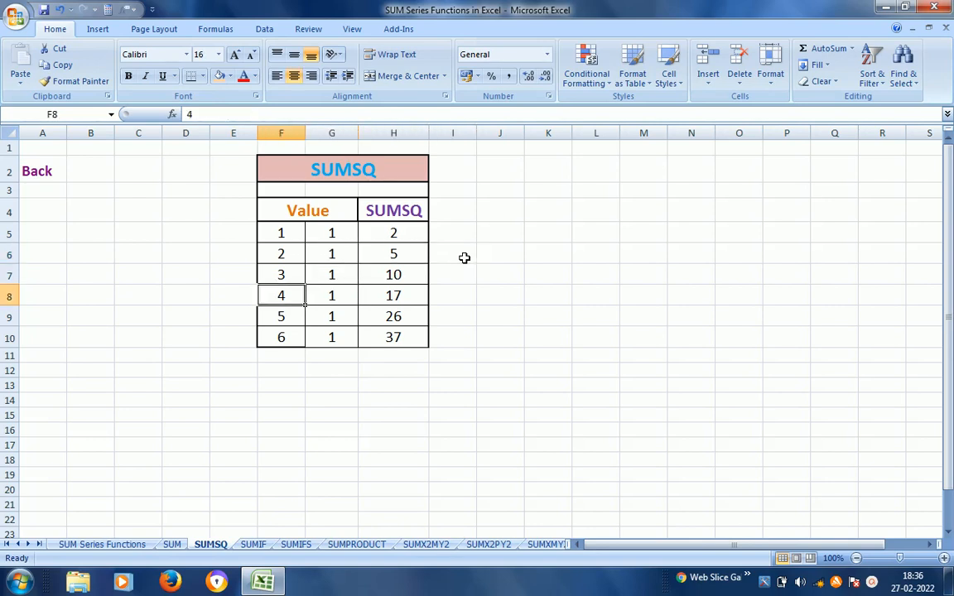
pyautogui.press('Up')
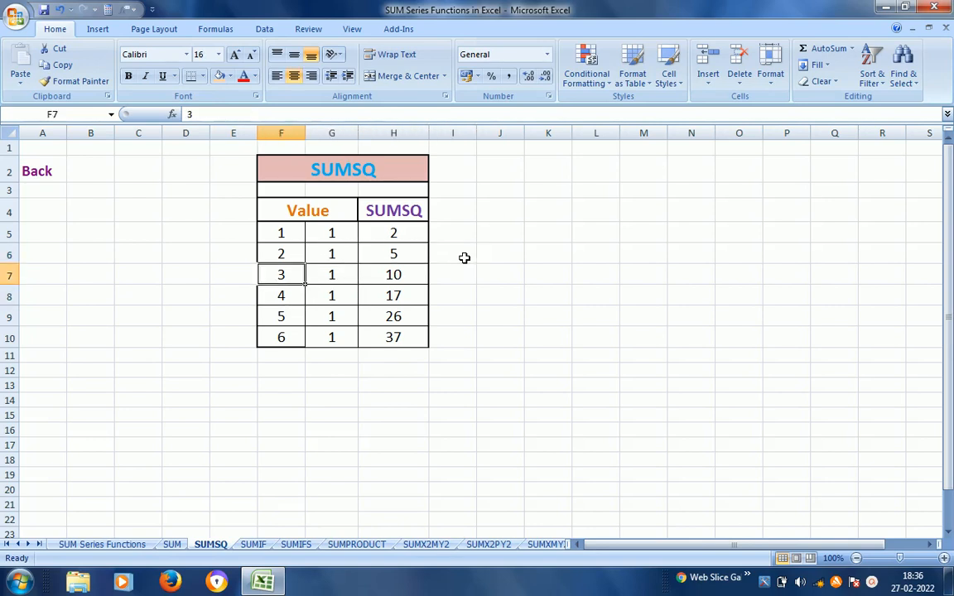
pyautogui.press('Right')
pyautogui.press('Right')
pyautogui.press('Up')
pyautogui.press('Up')
pyautogui.press('Up')
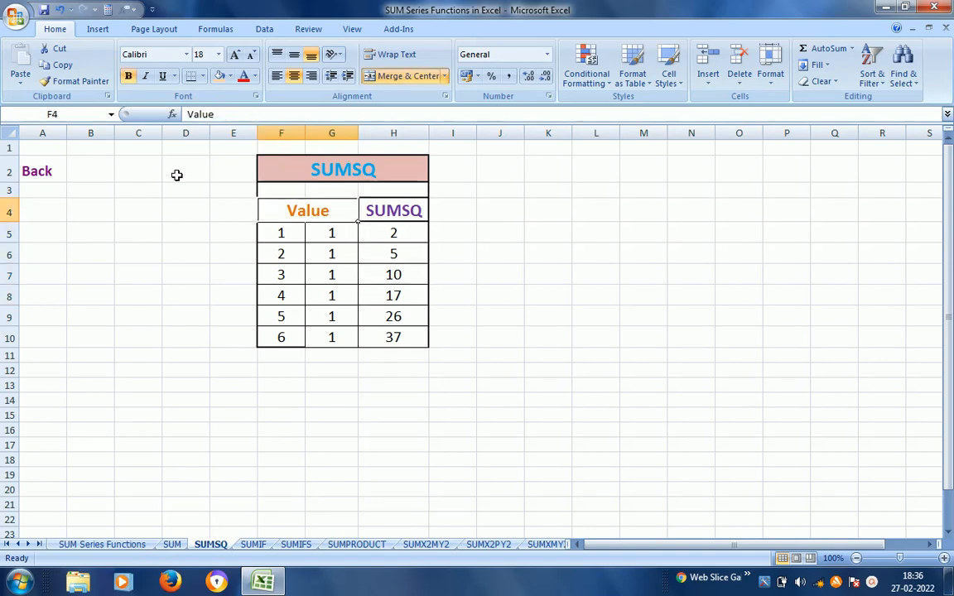
# Return to the SUM Series Functions index sheet and open the SUMIF sheet from its function list.
pyautogui.click(46, 177)
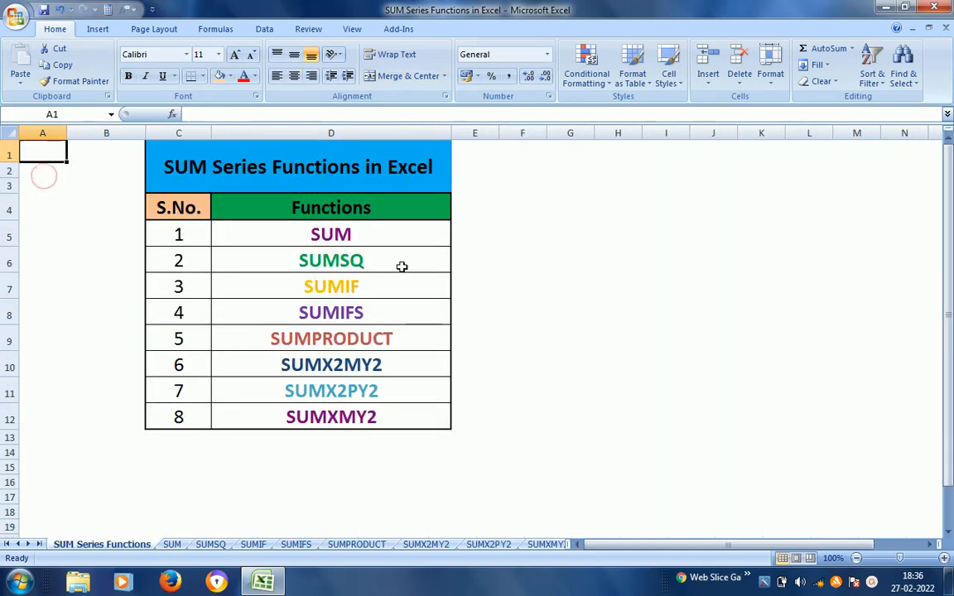
pyautogui.click(352, 290)
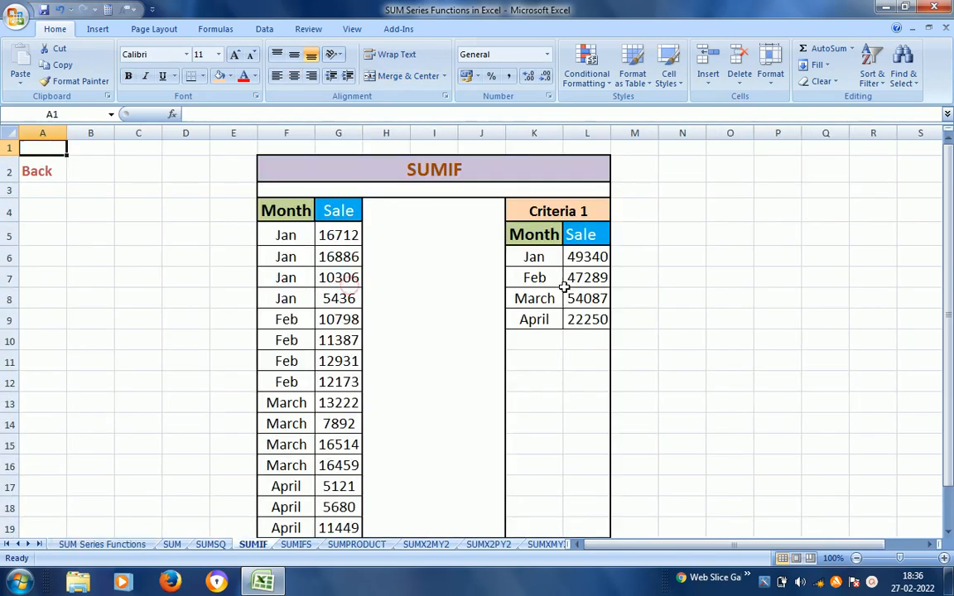
# Examine the Criteria 1 table's headings and months, along with the Month and Sale headings of the source data.
pyautogui.click(559, 259)
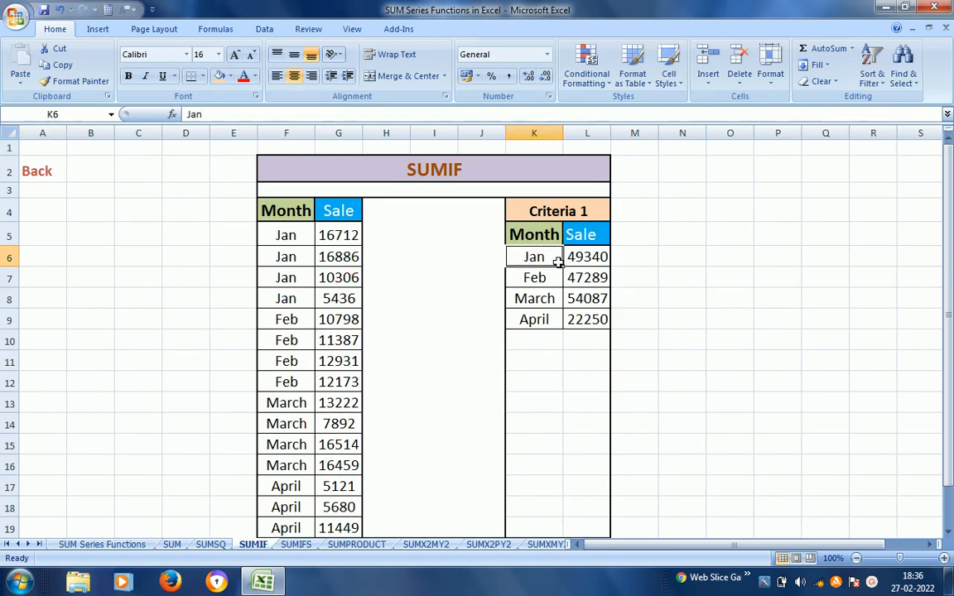
pyautogui.press('Up')
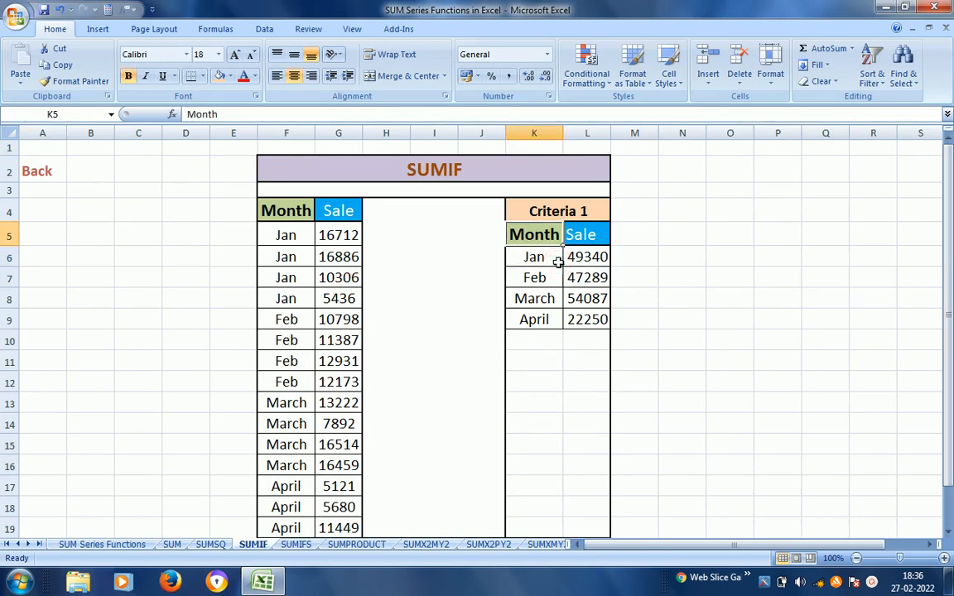
pyautogui.press('Down')
pyautogui.press('Up')
pyautogui.press('Up')
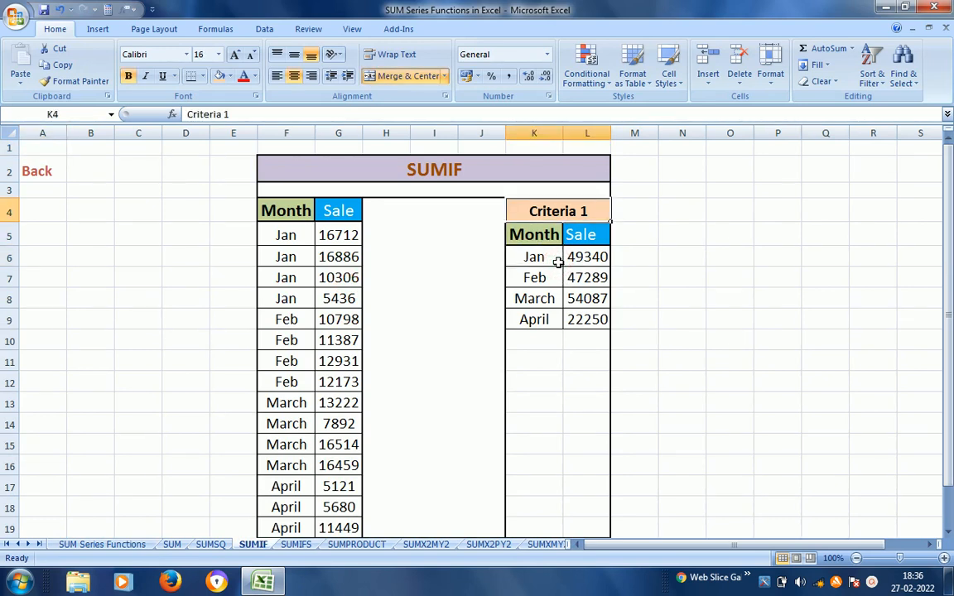
pyautogui.press('Down')
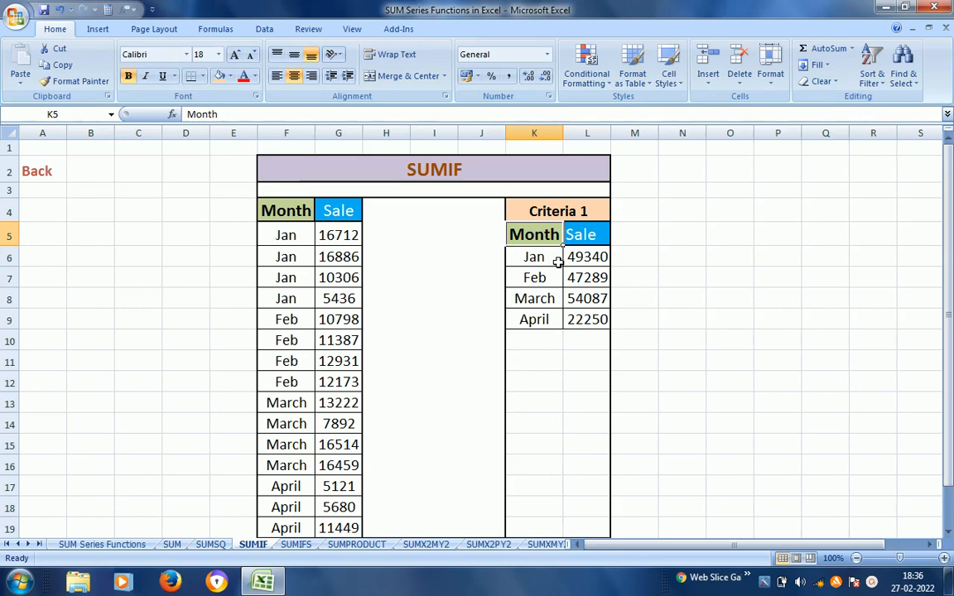
pyautogui.press('Down')
pyautogui.press('Up')
pyautogui.press('Up')
pyautogui.press('Up')
pyautogui.press('Down')
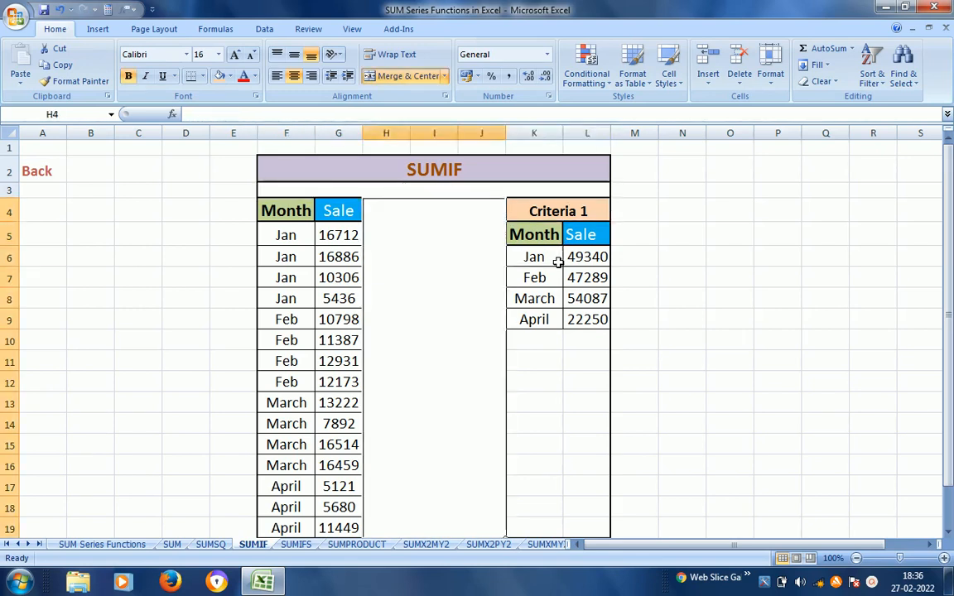
pyautogui.press('Left')
pyautogui.press('Right')
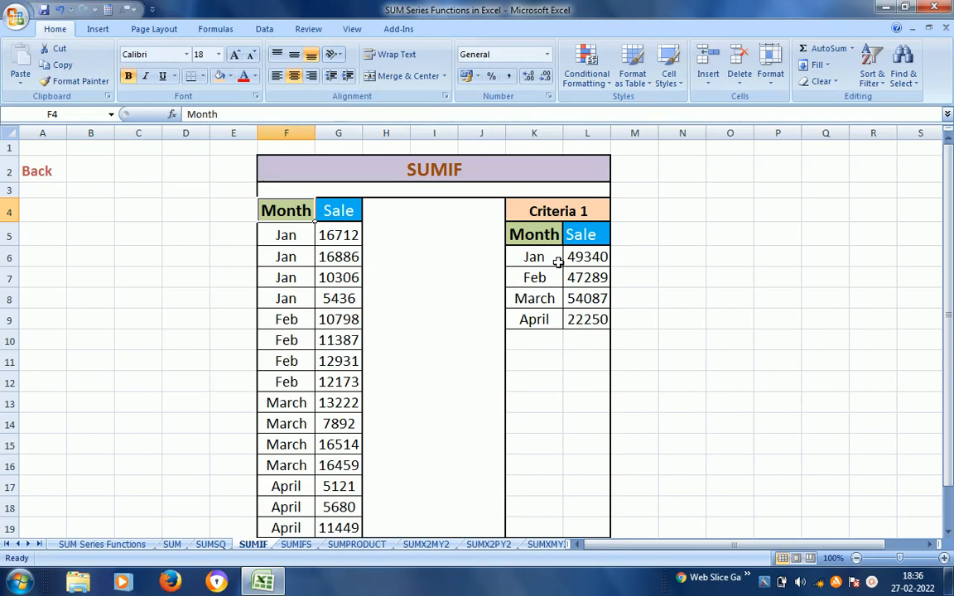
pyautogui.press('Right')
pyautogui.press('Right')
pyautogui.press('Right')
pyautogui.press('Right')
pyautogui.press('Right')
pyautogui.press('Right')
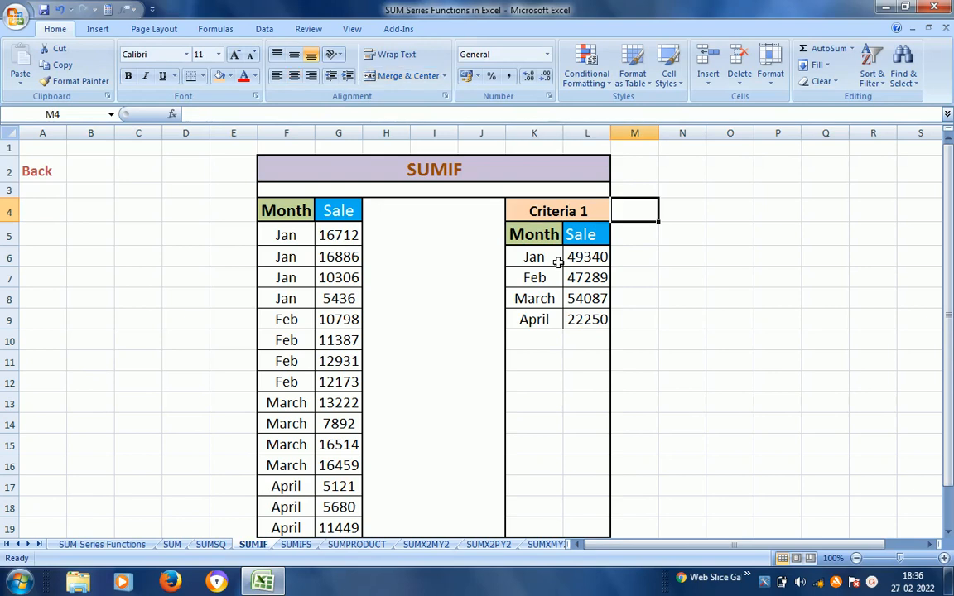
# Clear the existing SUMIF formulas from the Criteria 1 Sale cells L6:L9.
pyautogui.press('Down')
pyautogui.press('Down')
pyautogui.press('Left')
pyautogui.press('Left')
pyautogui.press('Right')
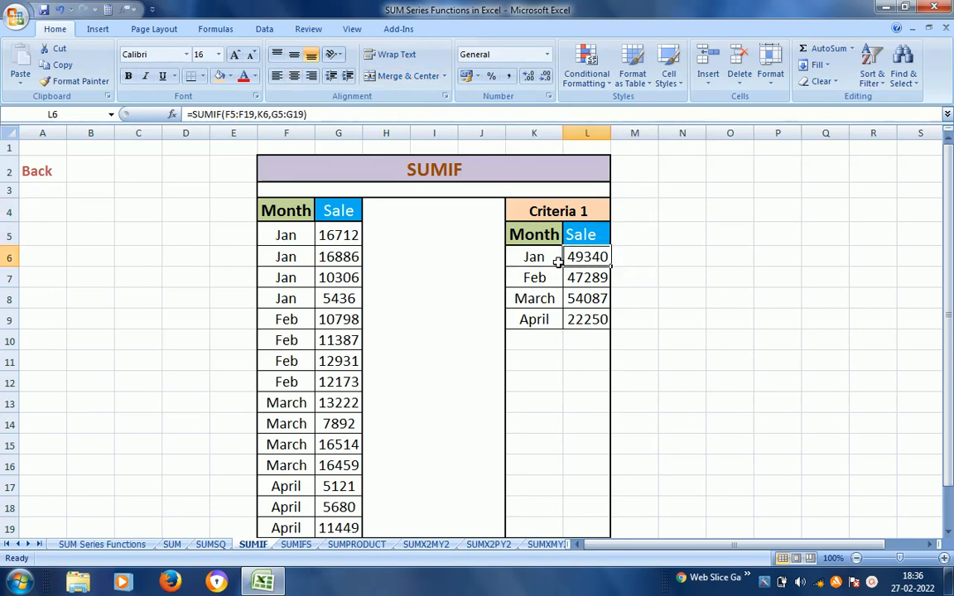
pyautogui.hotkey('shift', 'Down')
pyautogui.hotkey('shift', 'Down')
pyautogui.hotkey('shift', 'Down')
pyautogui.press('Delete')
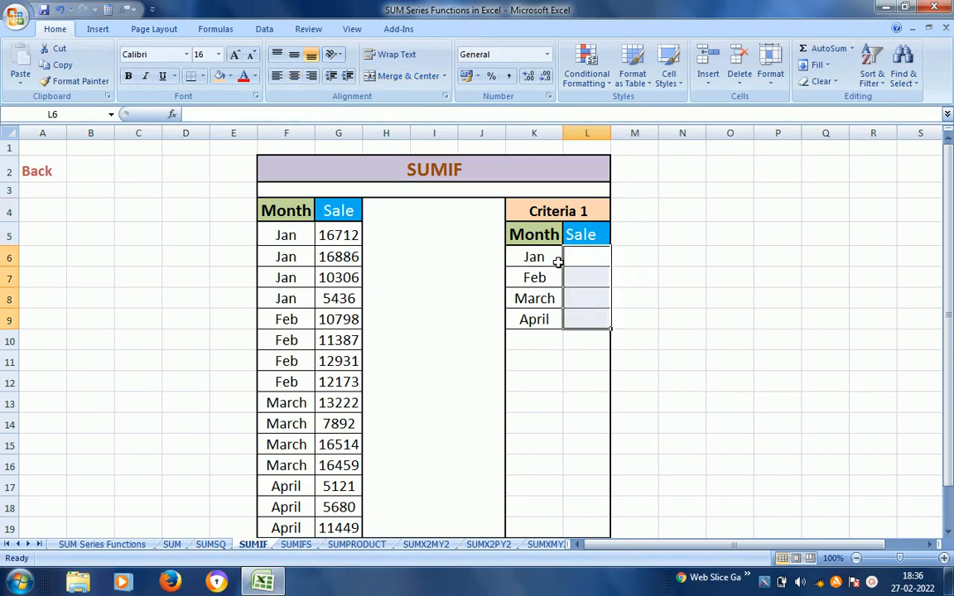
# Dismiss the Windows performance prompt by keeping the current color scheme and letting it ask again, and look over the Criteria 1 rows.
pyautogui.press('Left')
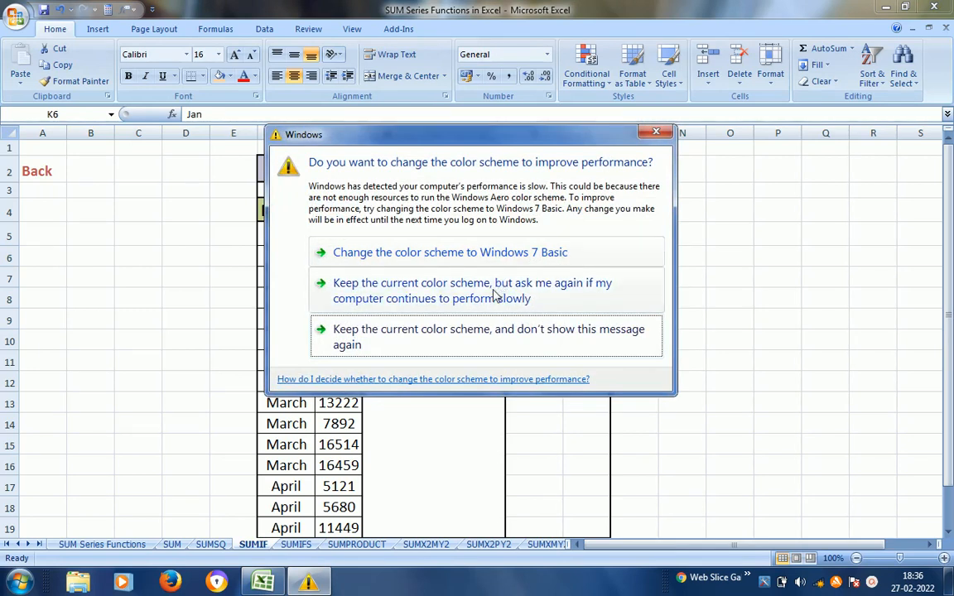
pyautogui.click(447, 281)
pyautogui.press('Down')
pyautogui.press('Down')
pyautogui.press('Right')
pyautogui.press('Down')
pyautogui.press('Up')
pyautogui.press('Up')
pyautogui.press('Up')
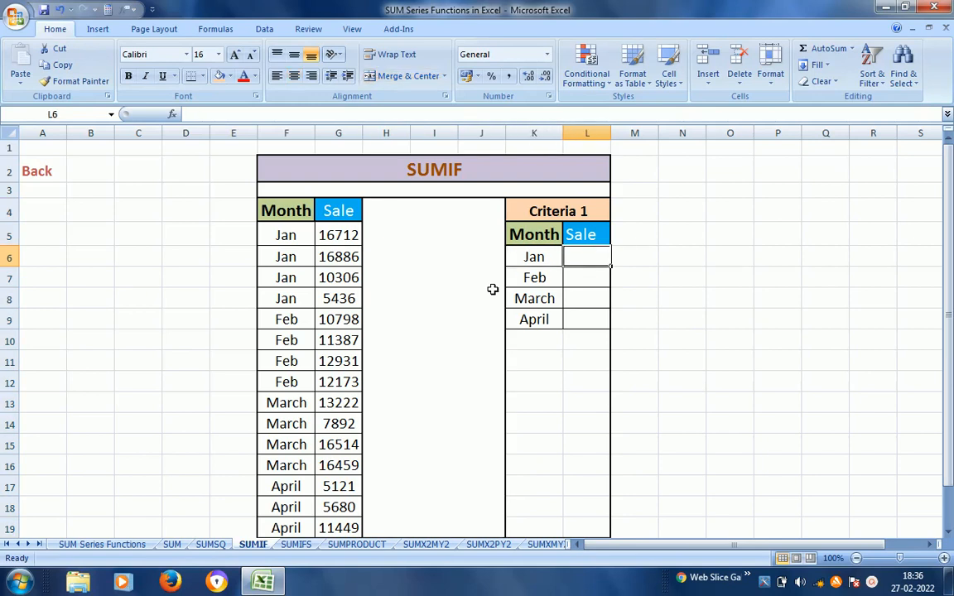
# Check the function name in the sheet's title cell F2 without changing it.
pyautogui.press('Up')
pyautogui.press('Up')
pyautogui.press('Up')
pyautogui.press('Up')
pyautogui.press('F2')
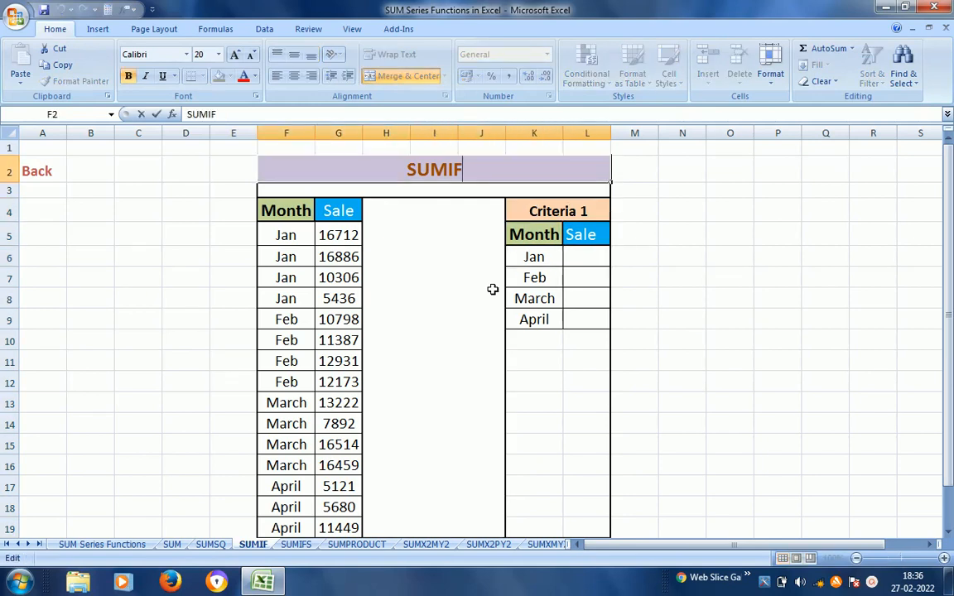
pyautogui.press('Escape')
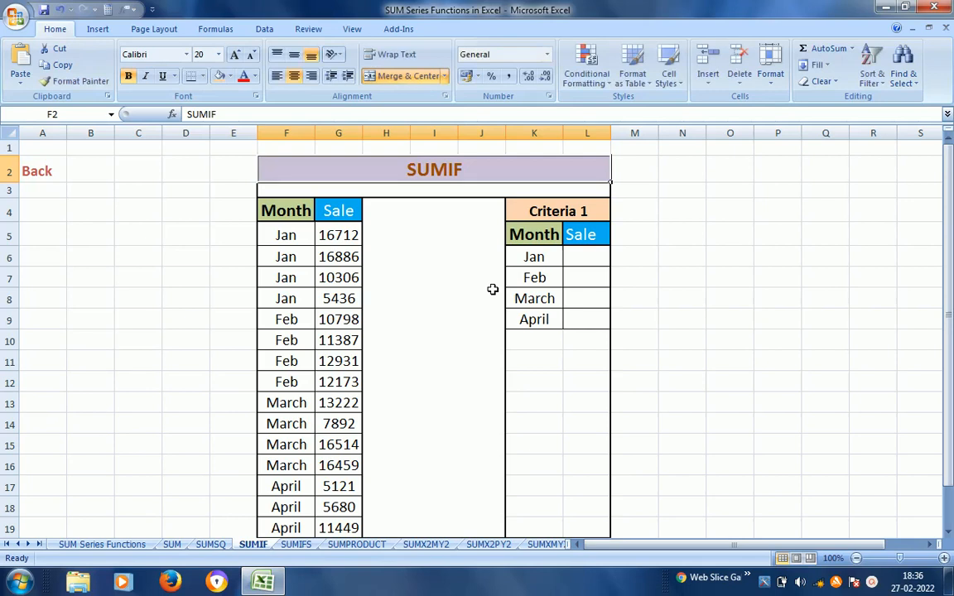
# Enter =SUMIF(F5:F19,K6,G5:G19) in L6 to total the sales for Jan.
pyautogui.press('Down')
pyautogui.press('Down')
pyautogui.press('Down')
pyautogui.press('Down')
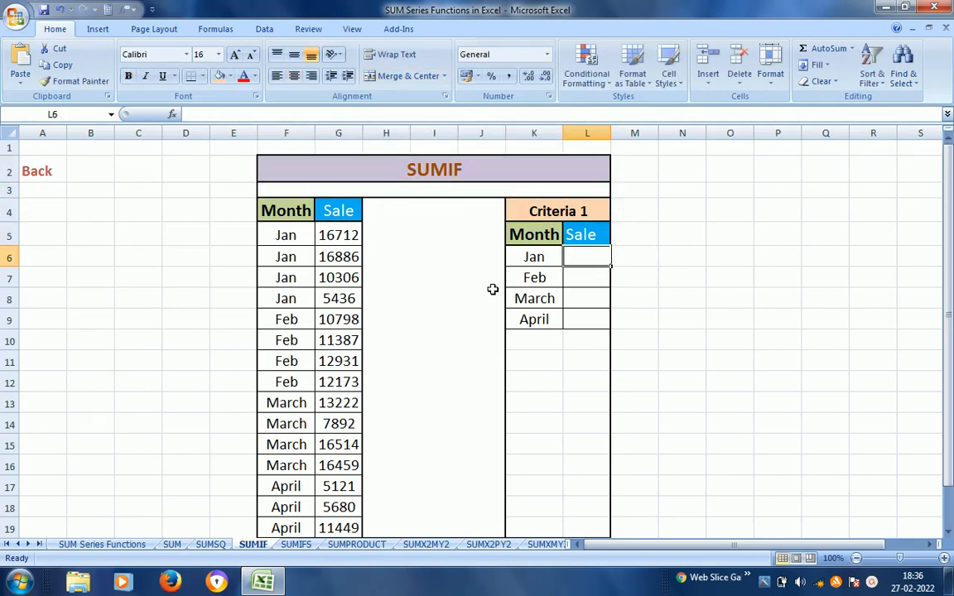
pyautogui.write('=SUMIF')
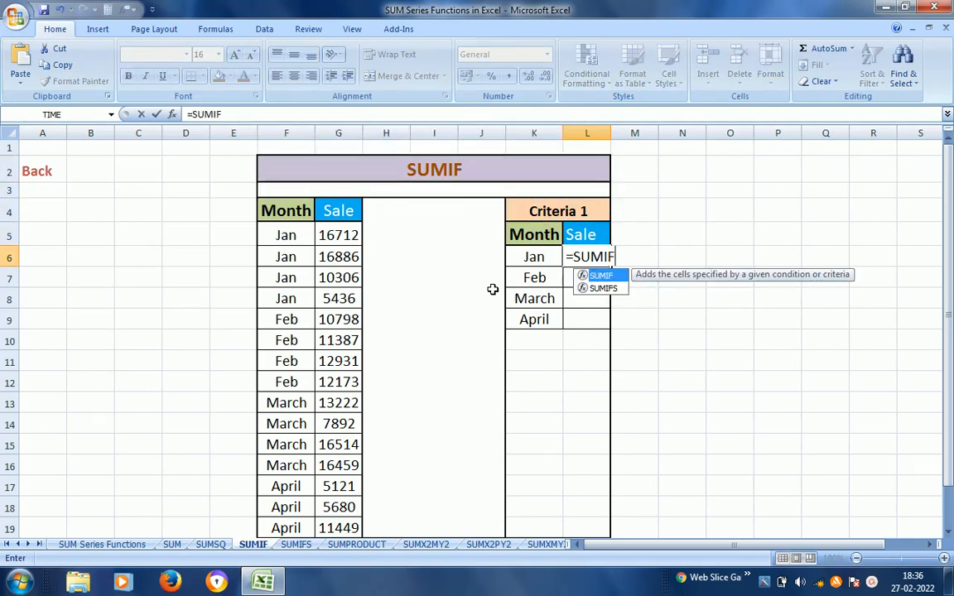
pyautogui.write('(')
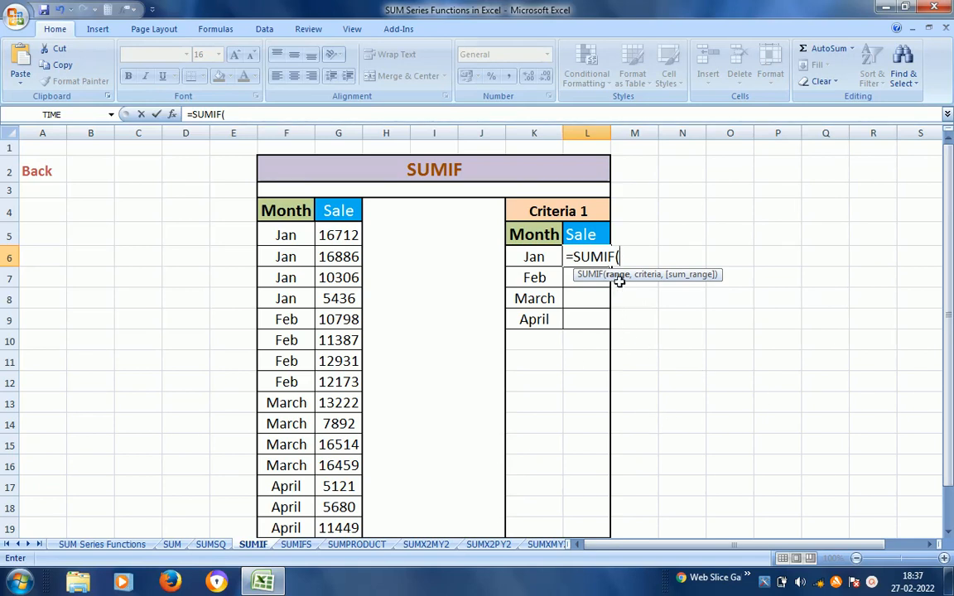
pyautogui.click(284, 235)
pyautogui.hotkey('ctrl', 'shift', 'Down')
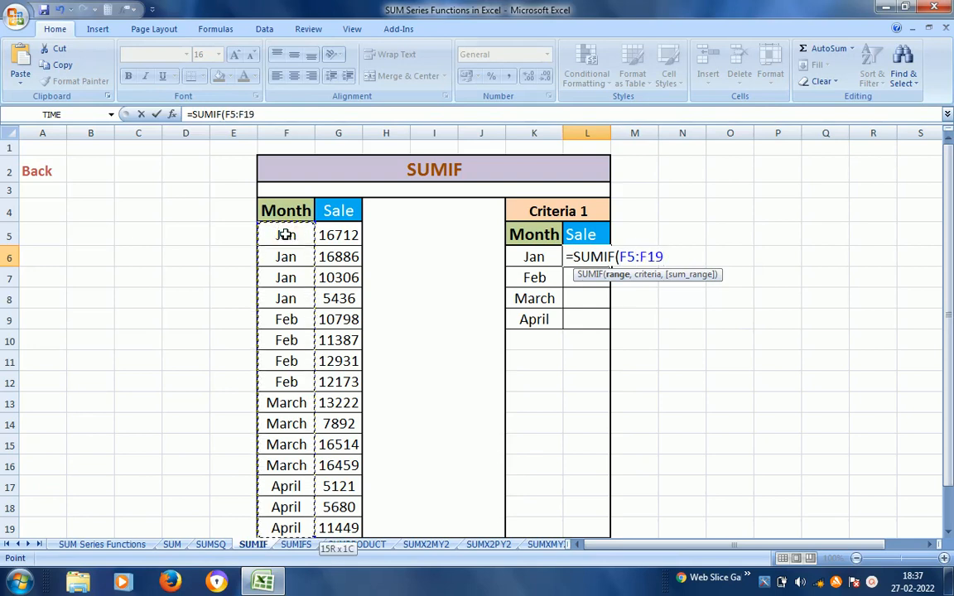
pyautogui.write(',')
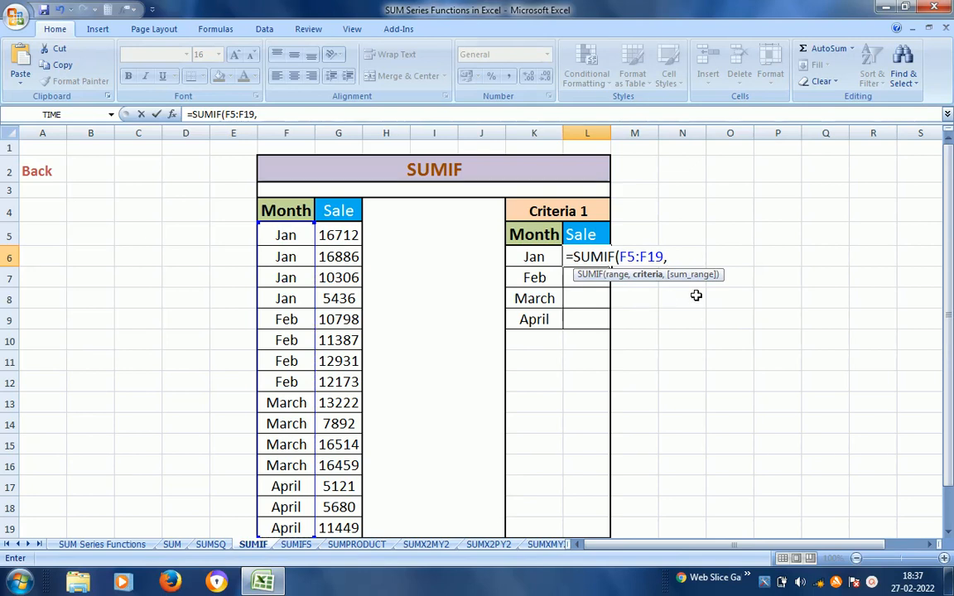
pyautogui.click(534, 257)
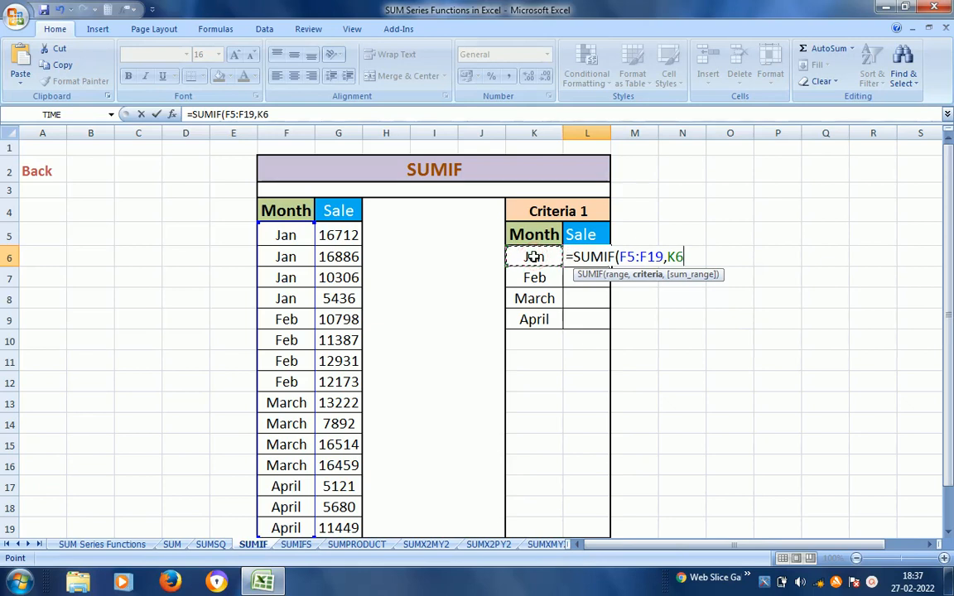
pyautogui.write(',')
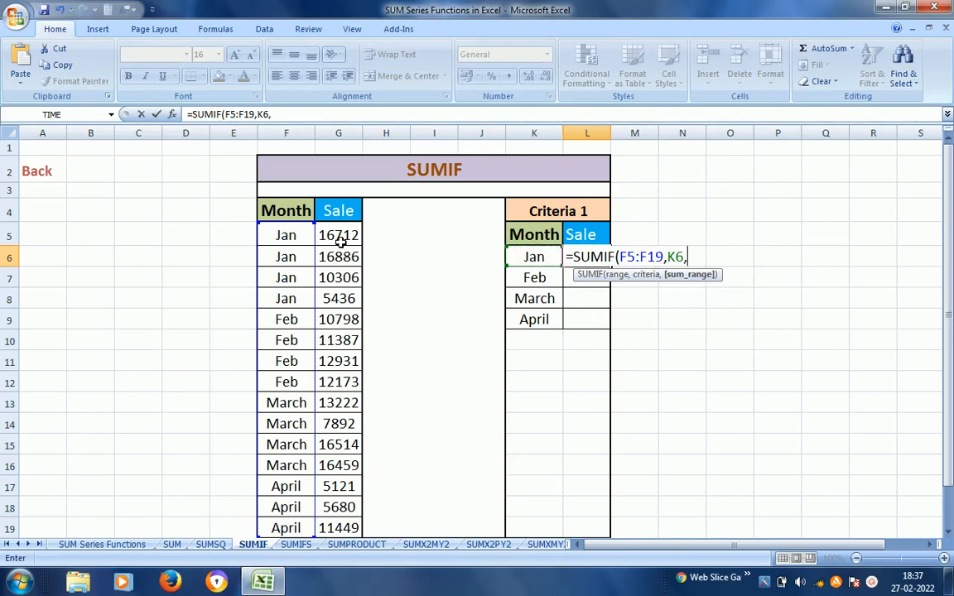
pyautogui.moveTo(340, 239); pyautogui.dragTo(340, 528)
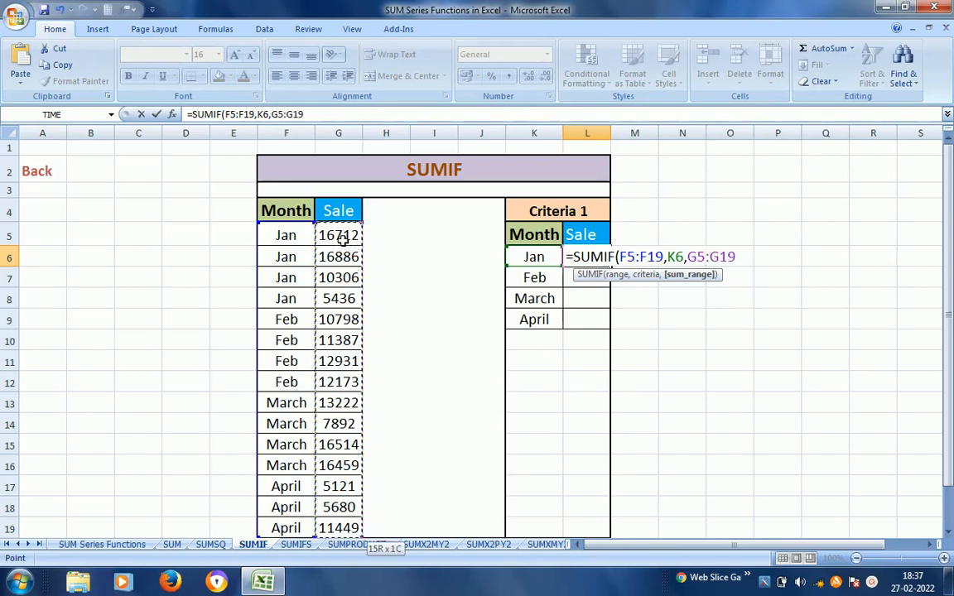
pyautogui.press('Return')
# Copy the SUMIF formula from L6 down through L9 and reselect L6.
pyautogui.press('Up')
pyautogui.hotkey('ctrl', 'c')
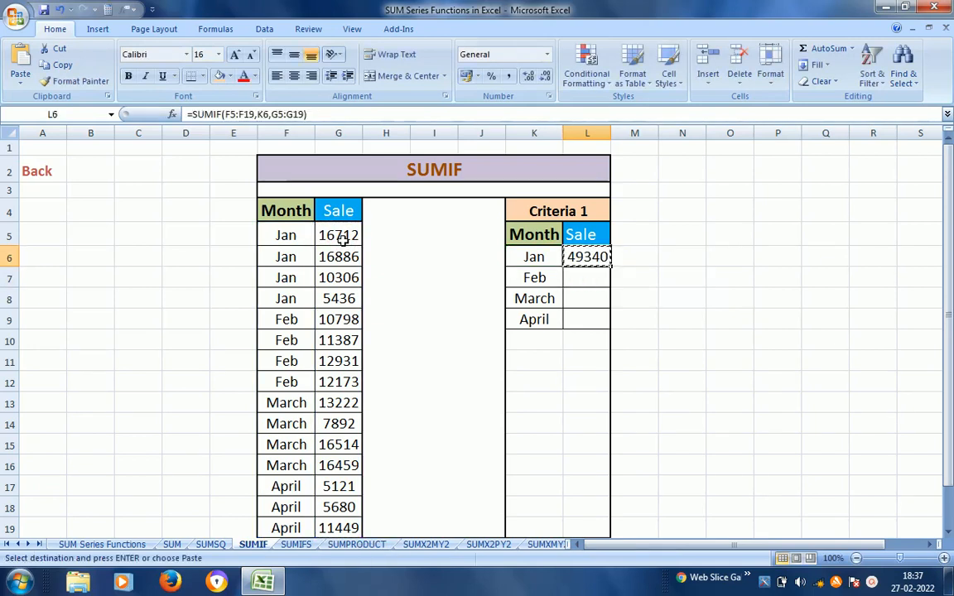
pyautogui.hotkey('shift', 'Down')
pyautogui.hotkey('shift', 'Down')
pyautogui.hotkey('shift', 'Down')
pyautogui.hotkey('ctrl', 'v')
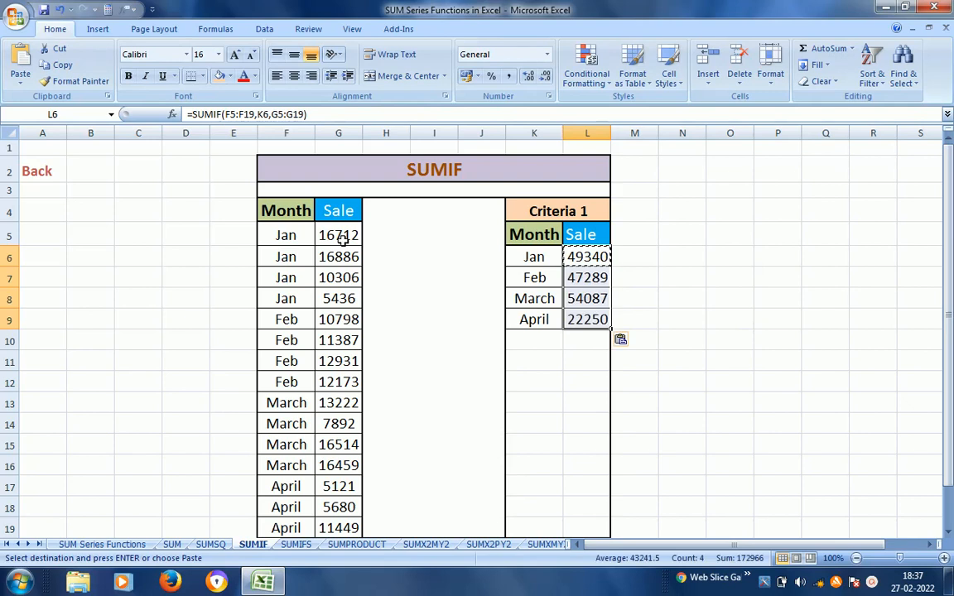
pyautogui.press('Escape')
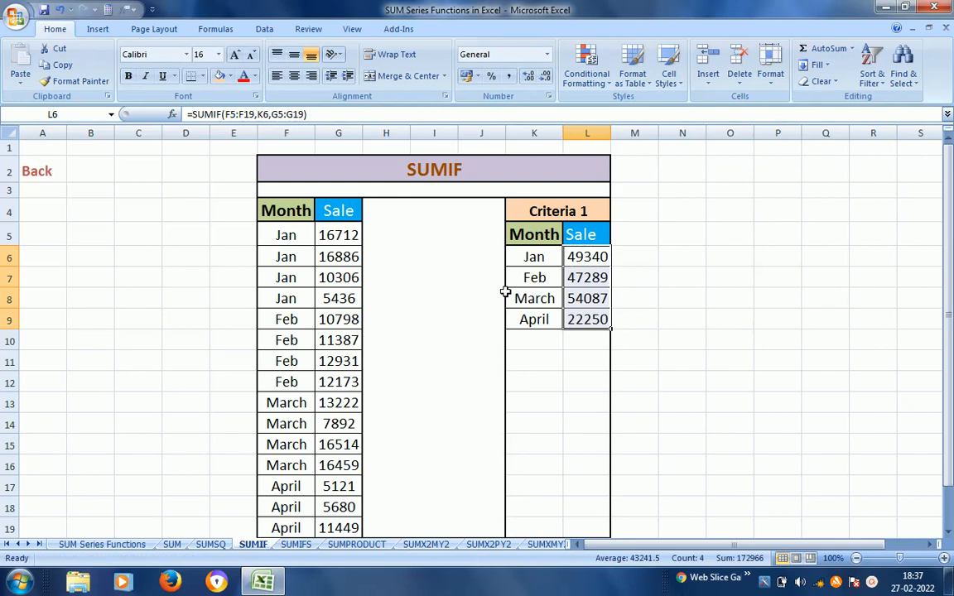
pyautogui.click(573, 257)
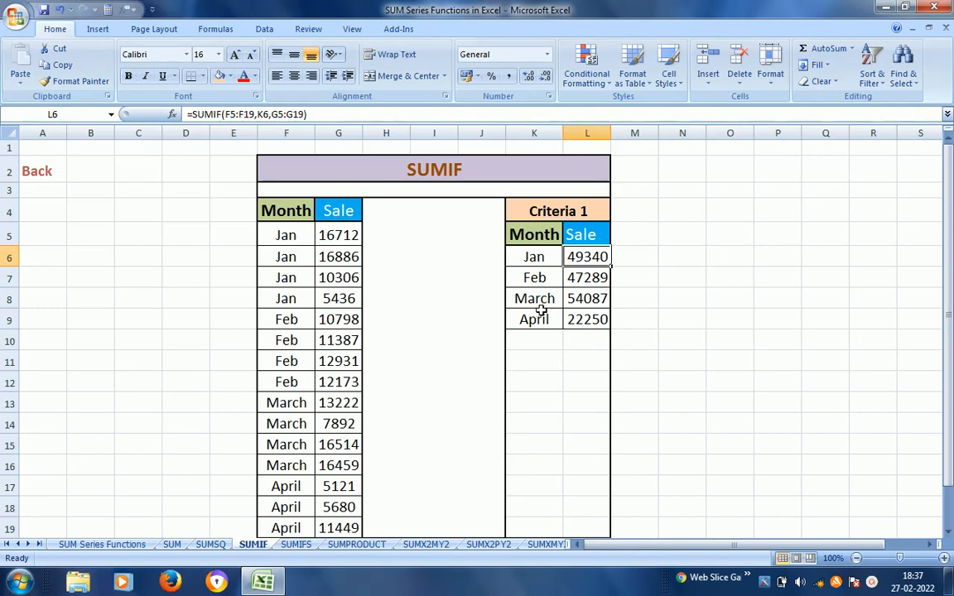
# Check the Jan and Feb totals by selecting the matching sales in G5:G8 and G9:G12 and reading each selection's sum.
pyautogui.click(539, 258)
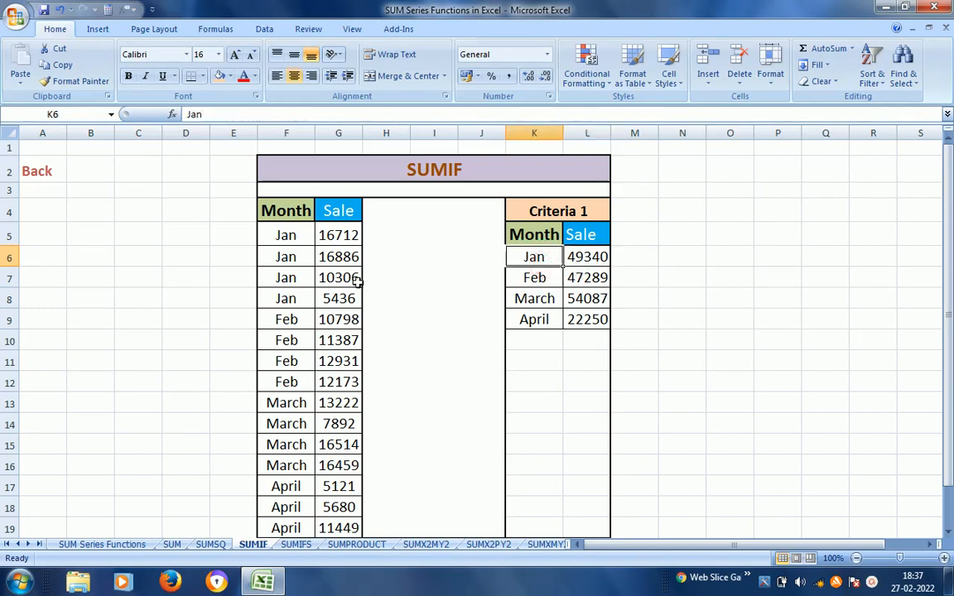
pyautogui.moveTo(335, 235); pyautogui.dragTo(338, 298)
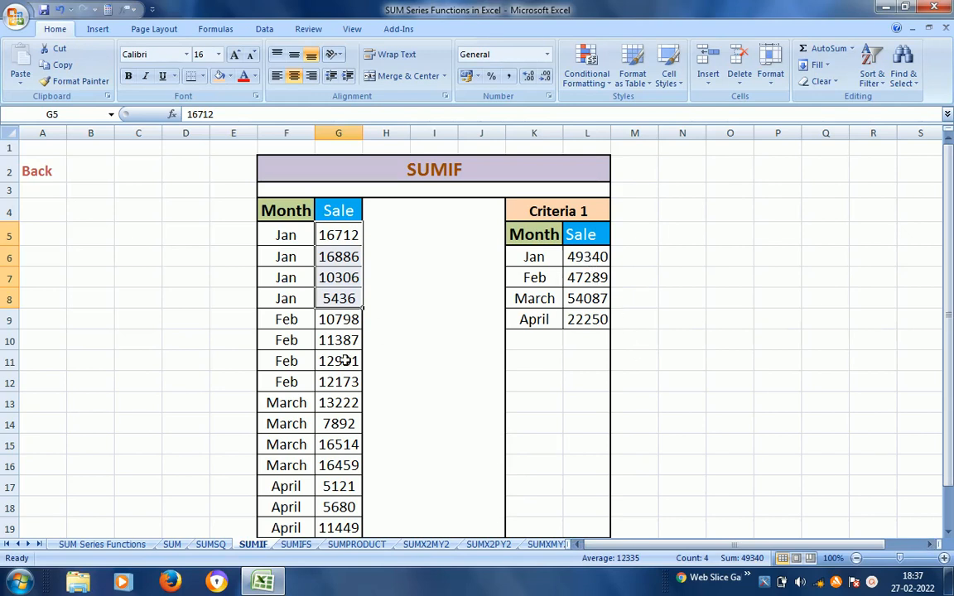
pyautogui.click(327, 339)
pyautogui.click(327, 323)
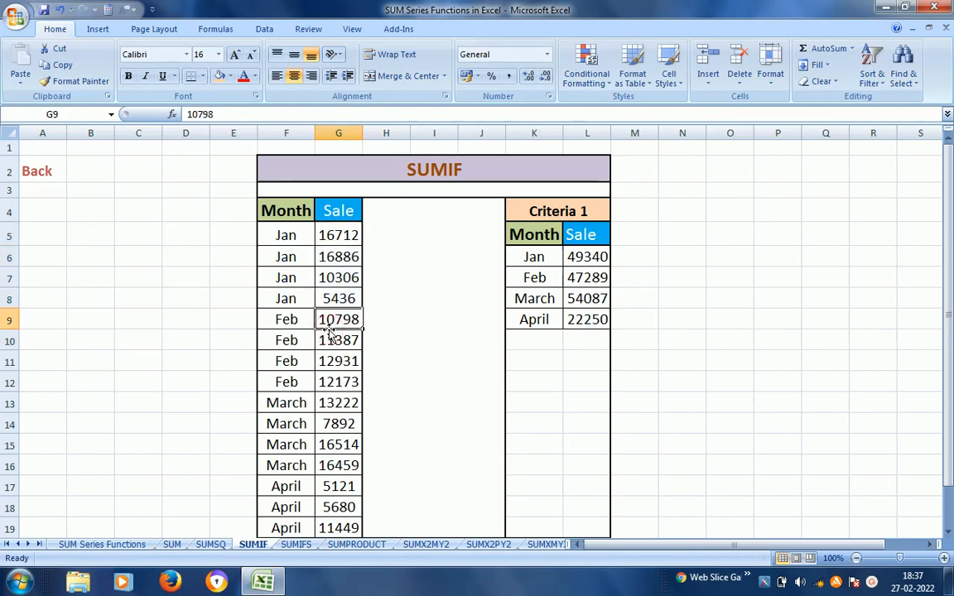
pyautogui.moveTo(327, 323); pyautogui.dragTo(328, 381)
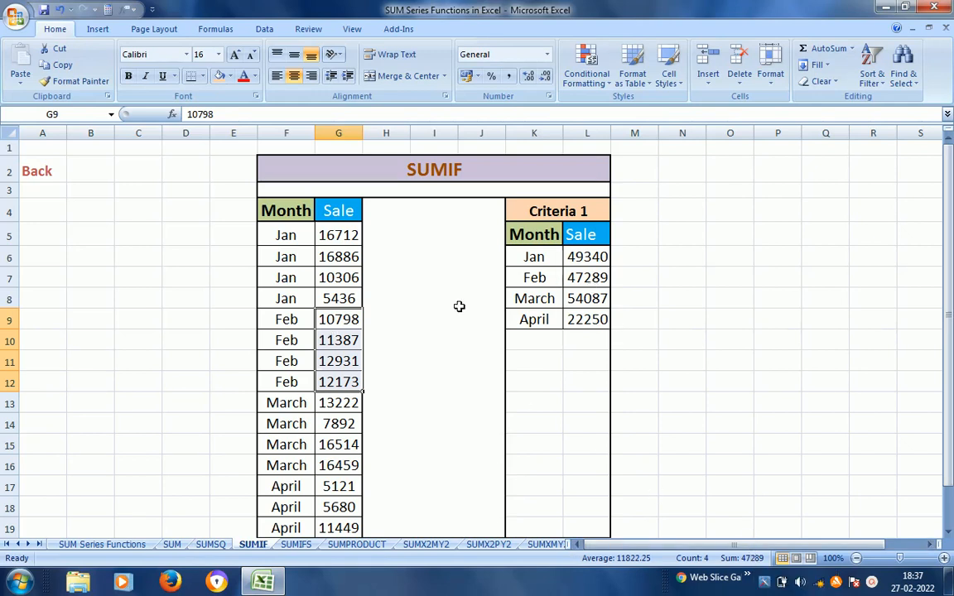
# Check the March and April totals by selecting the sales in G13:G16 and G17:G19 and reading each selection's sum.
pyautogui.click(340, 404)
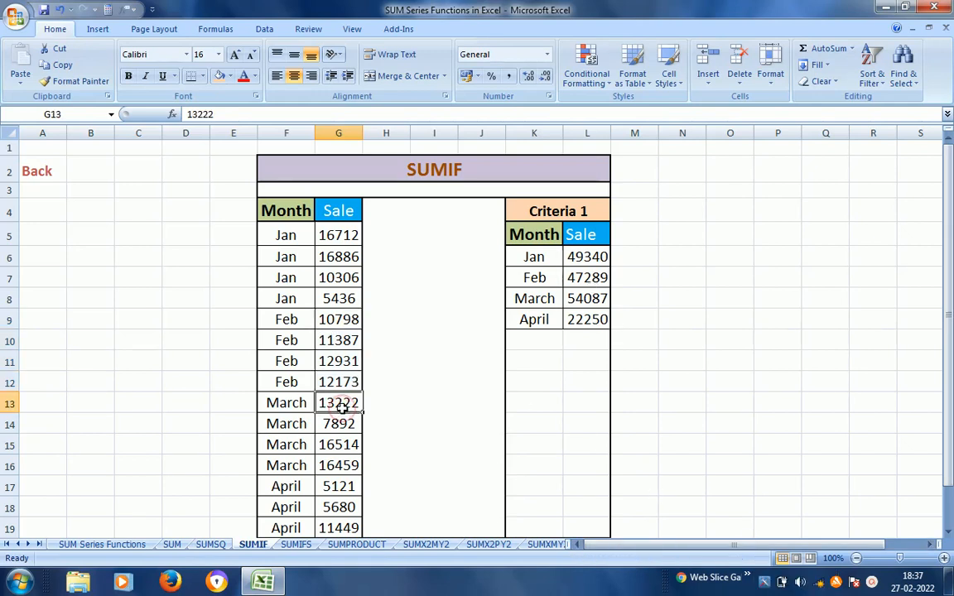
pyautogui.hotkey('shift', 'Down')
pyautogui.hotkey('shift', 'Down')
pyautogui.hotkey('shift', 'Down')
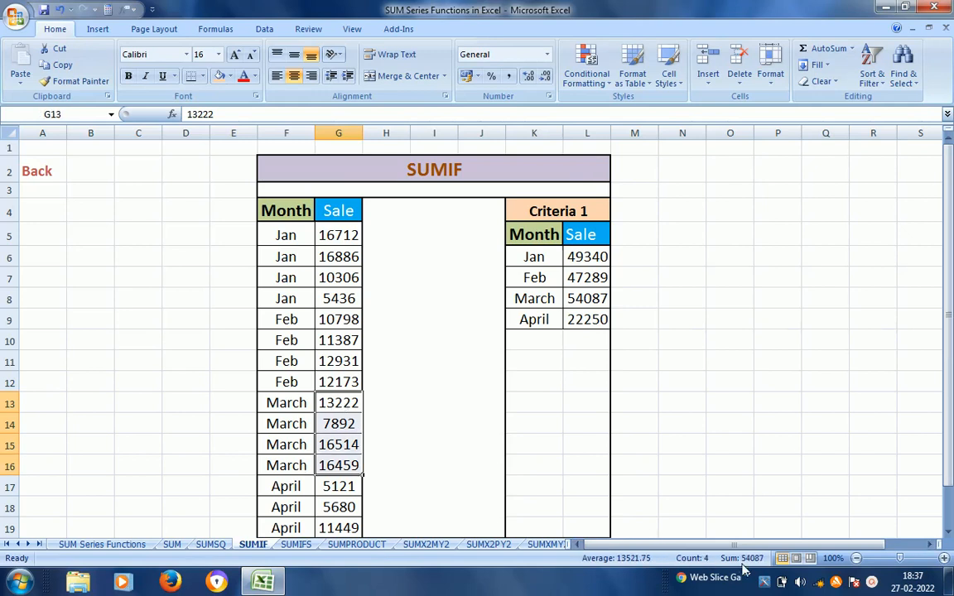
pyautogui.click(346, 489)
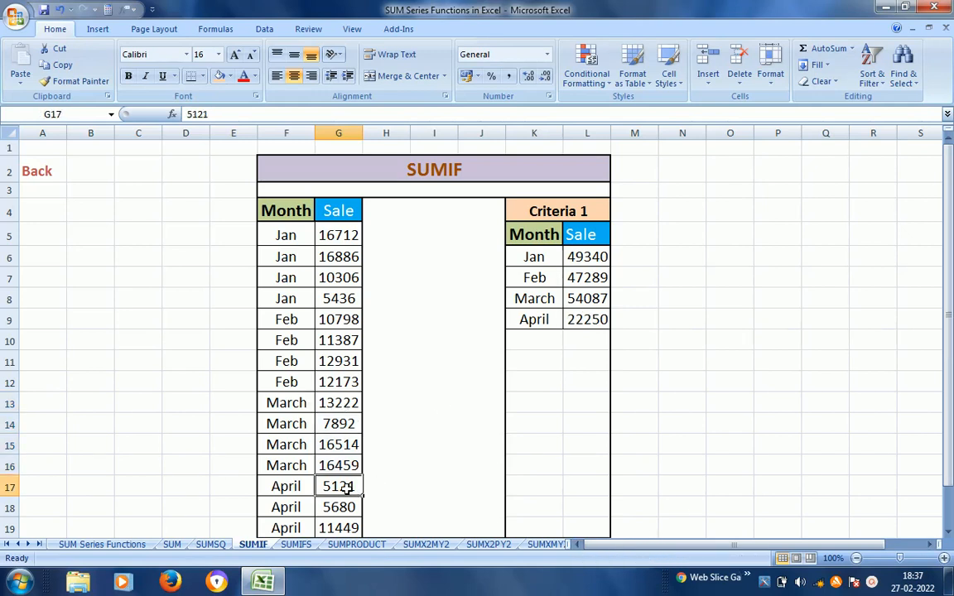
pyautogui.hotkey('shift', 'Down')
pyautogui.hotkey('shift', 'Down')
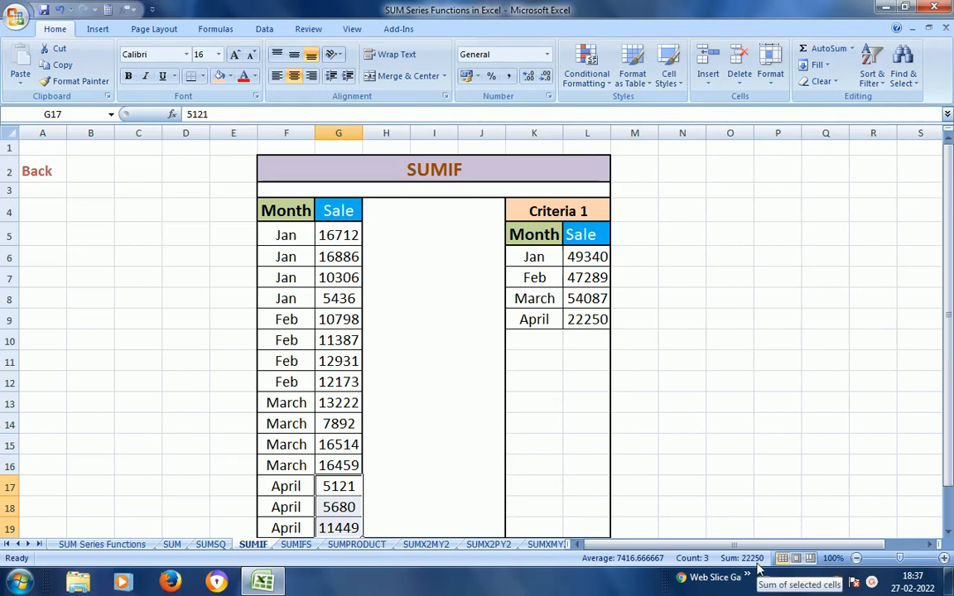
# Dismiss the Windows performance prompt by keeping the current color scheme, and review the SUMIF formula's arguments in L6 without changing them.
pyautogui.click(589, 322)
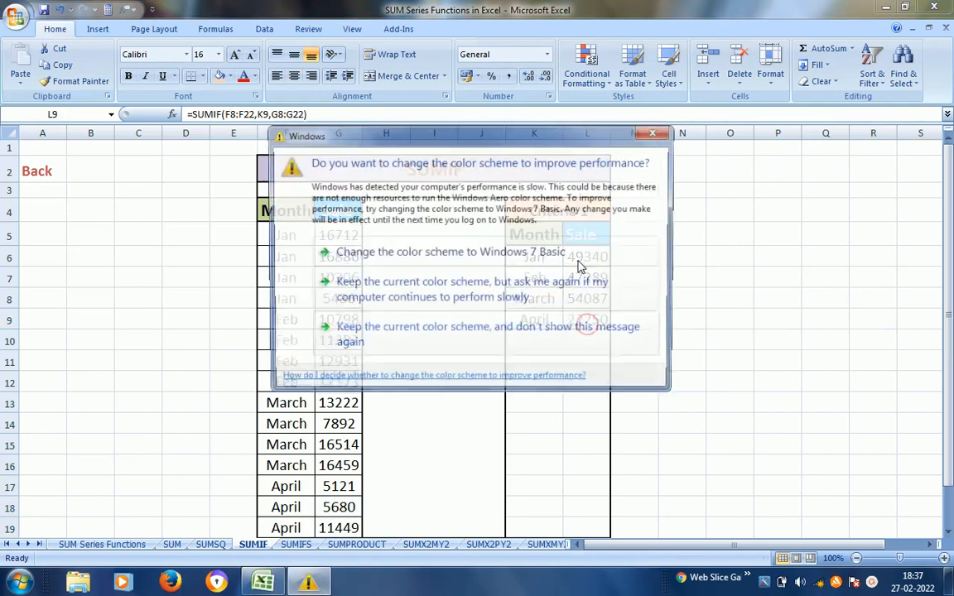
pyautogui.click(441, 304)
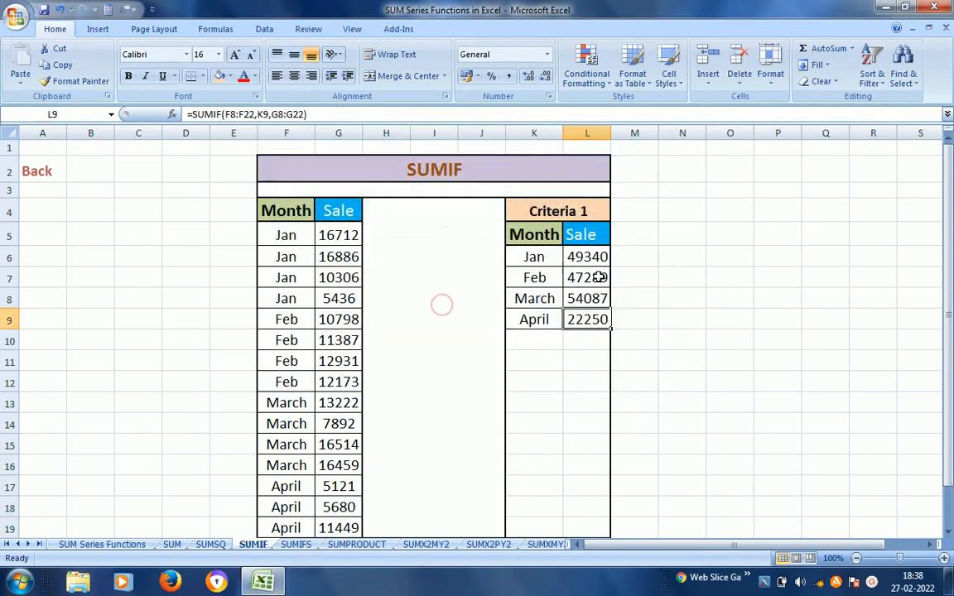
pyautogui.click(601, 261)
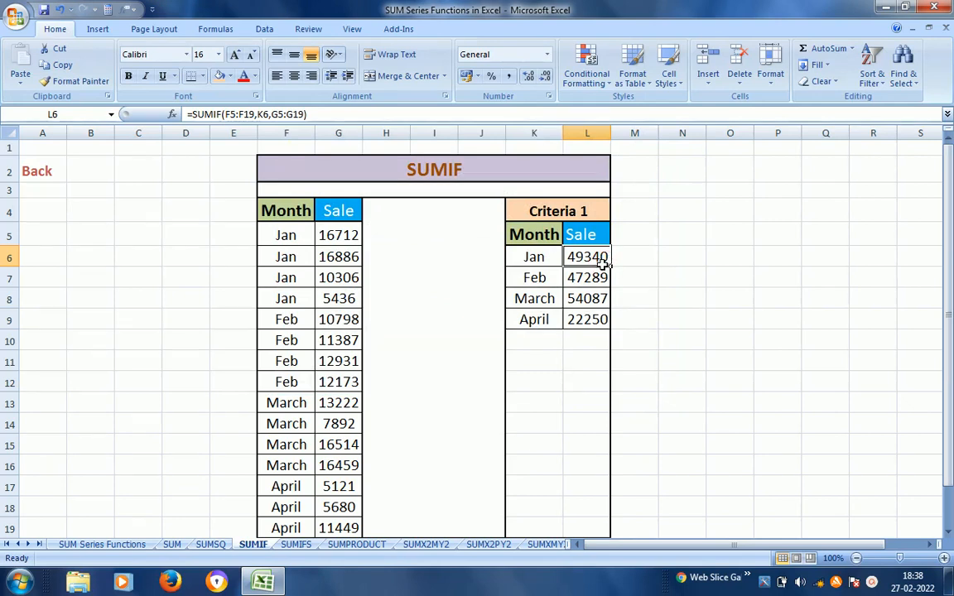
pyautogui.doubleClick(602, 260)
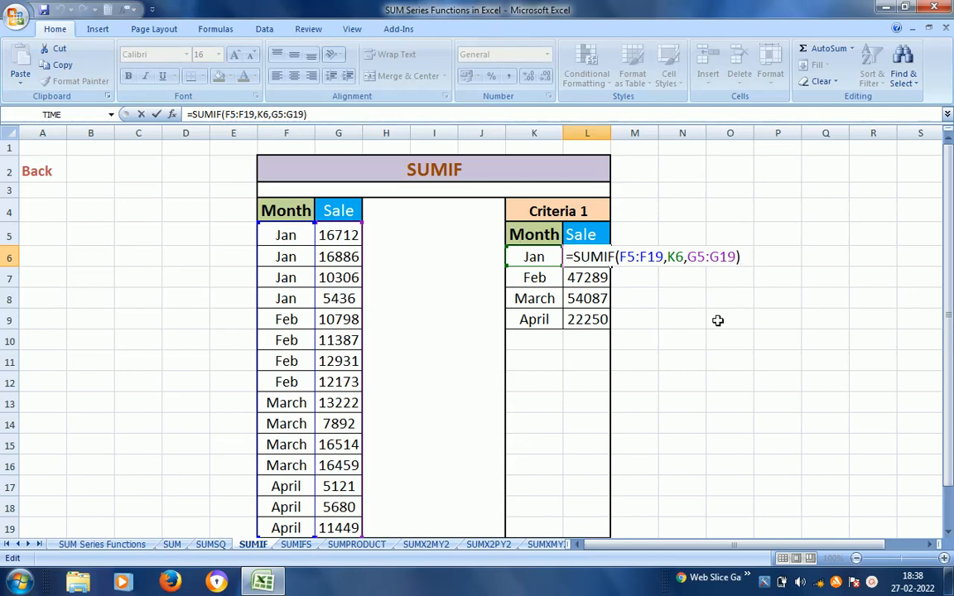
pyautogui.hotkey('ctrl', 'Return')
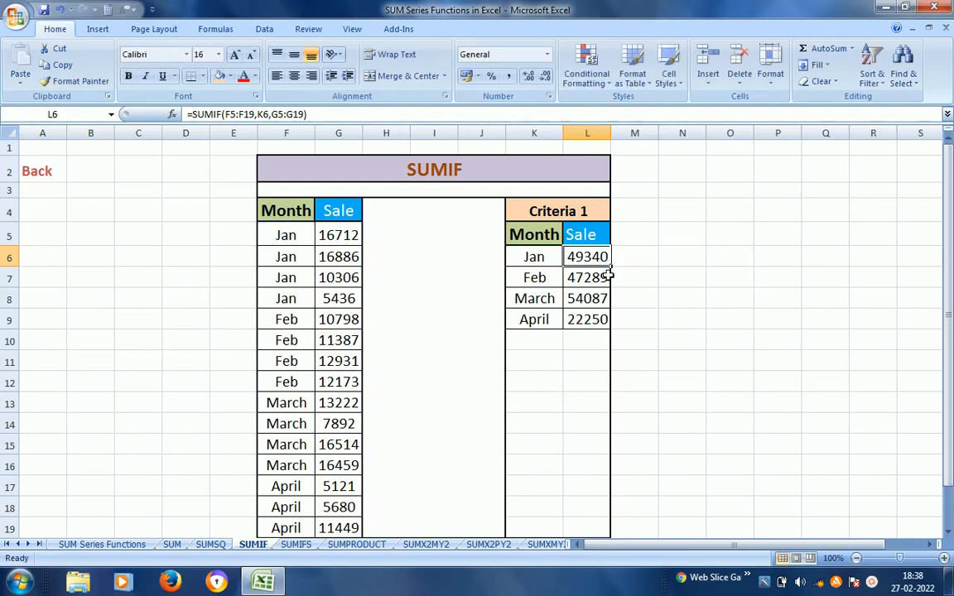
pyautogui.press('Up')
pyautogui.press('Up')
pyautogui.press('Up')
pyautogui.press('Up')
pyautogui.press('Up')
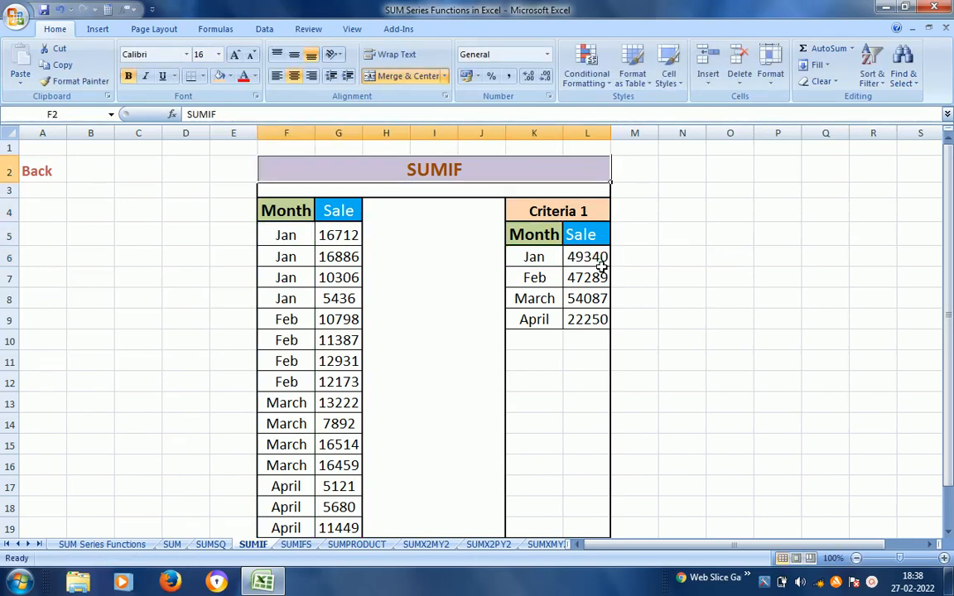
pyautogui.press('Down')
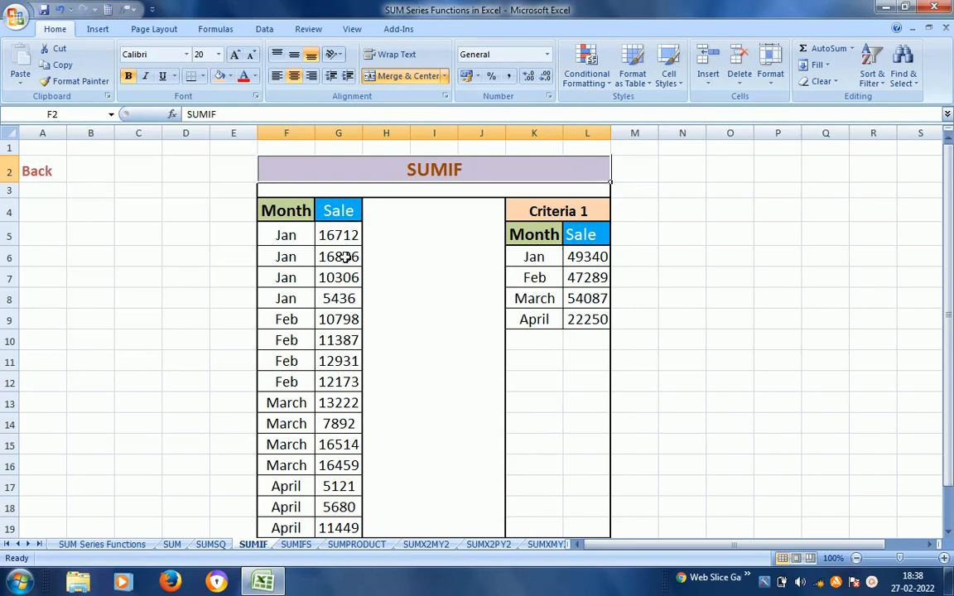
# Go back to the function index, open the SUMIFS sheet and clear the existing sale result in M7.
pyautogui.click(37, 176)
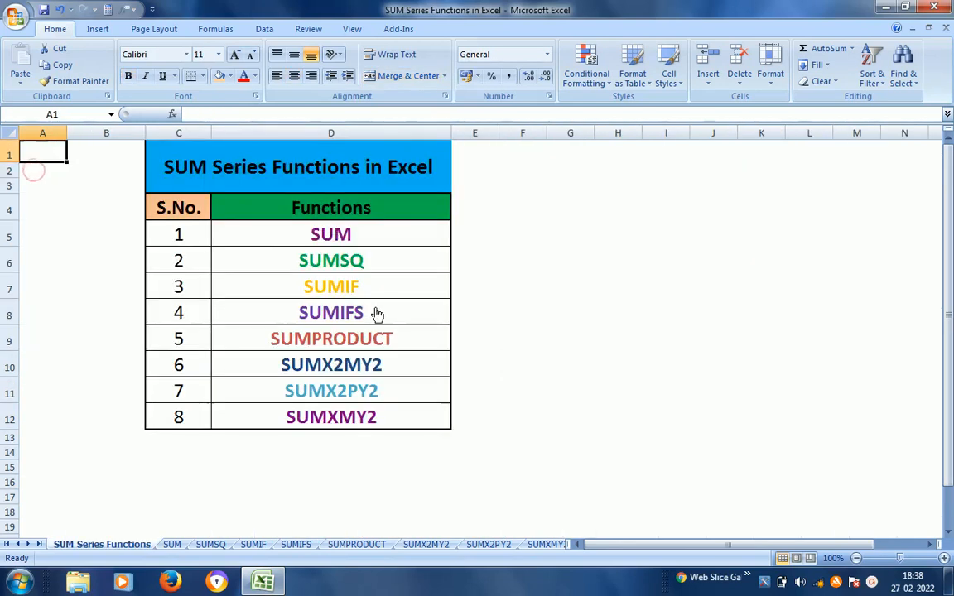
pyautogui.click(339, 321)
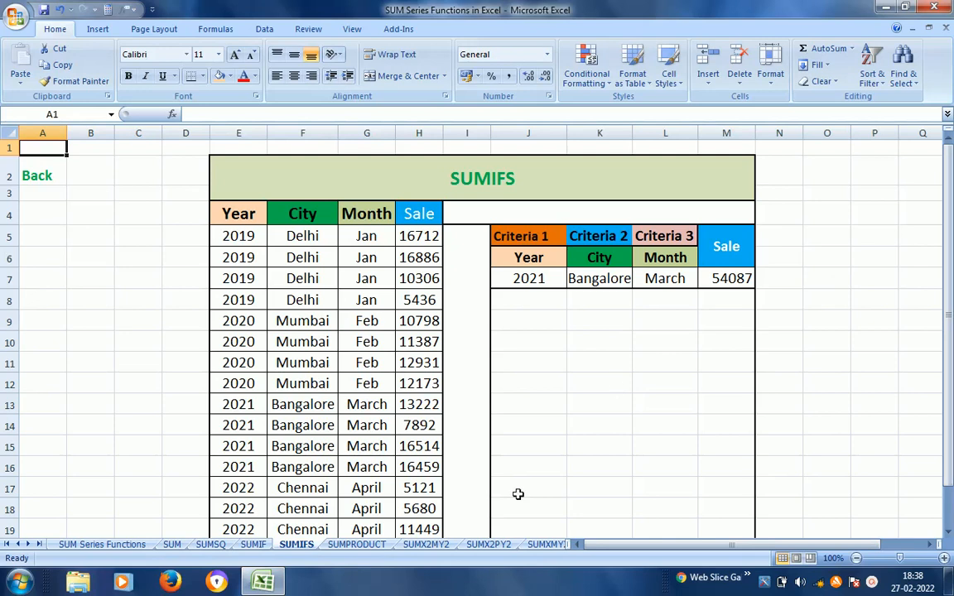
pyautogui.click(252, 545)
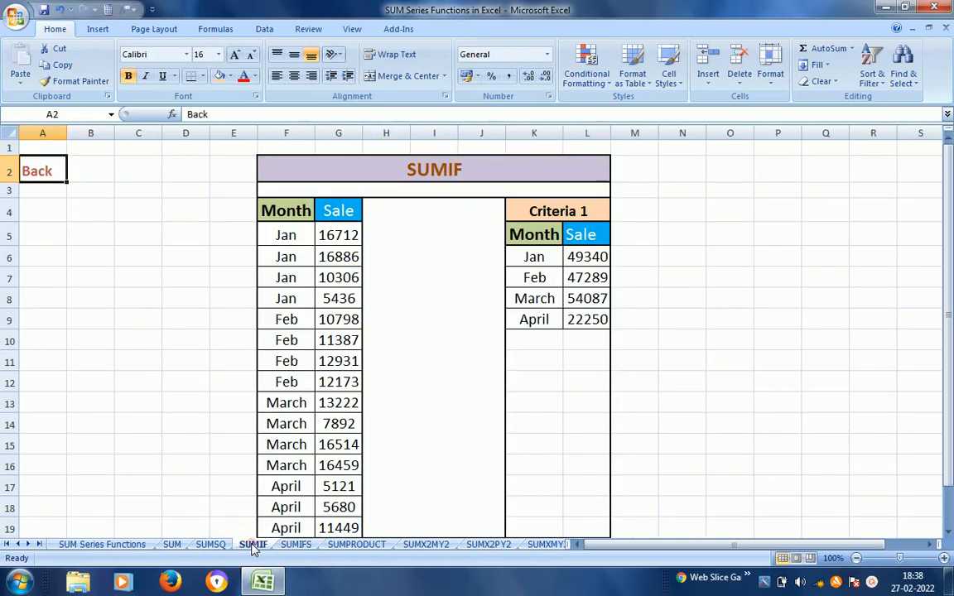
pyautogui.click(296, 544)
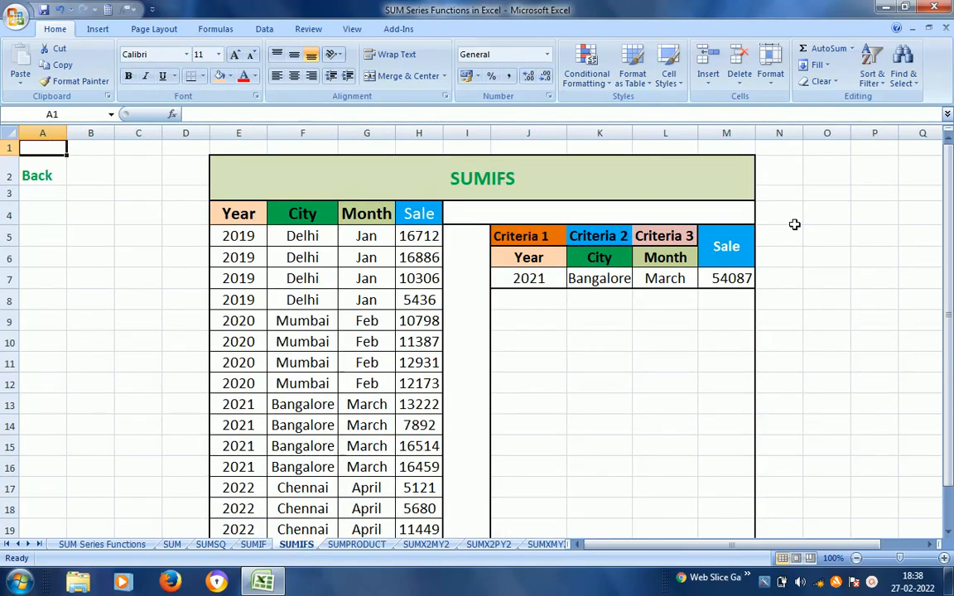
pyautogui.click(731, 277)
pyautogui.press('Delete')
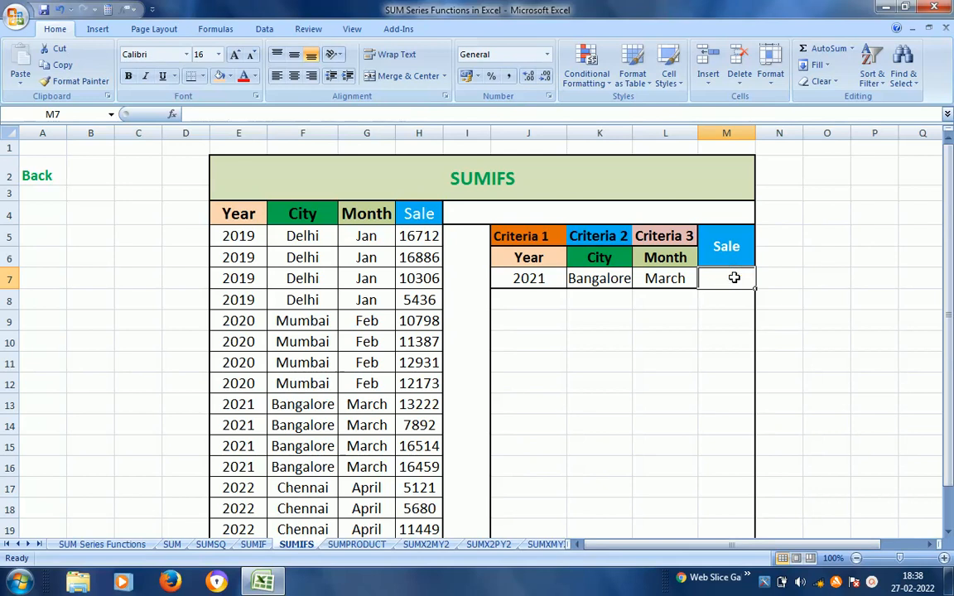
# Examine the year, city and month criteria in row 7 against the matching data rows, dismissing the Windows performance prompt.
pyautogui.click(530, 257)
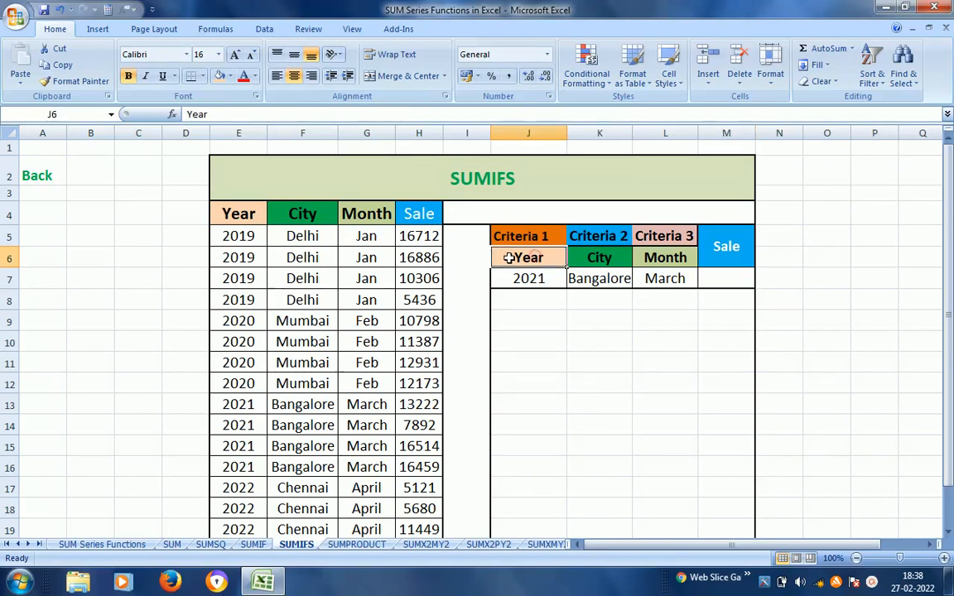
pyautogui.click(546, 284)
pyautogui.click(601, 257)
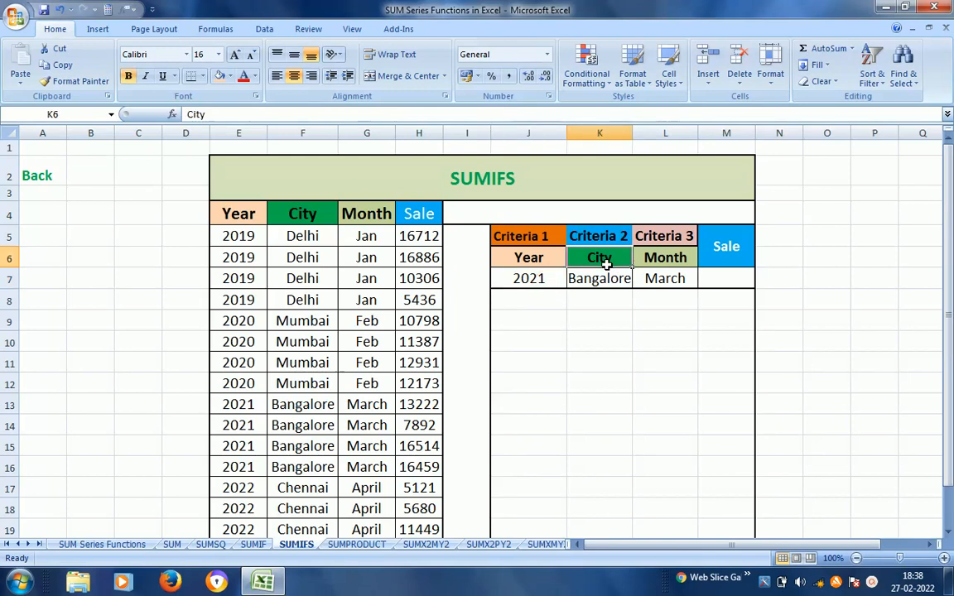
pyautogui.click(298, 427)
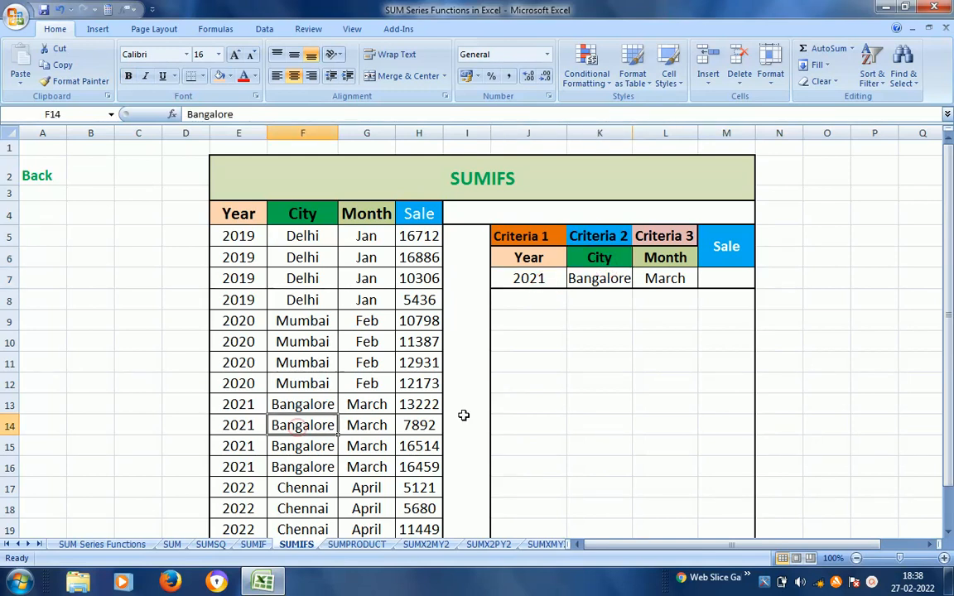
pyautogui.click(678, 279)
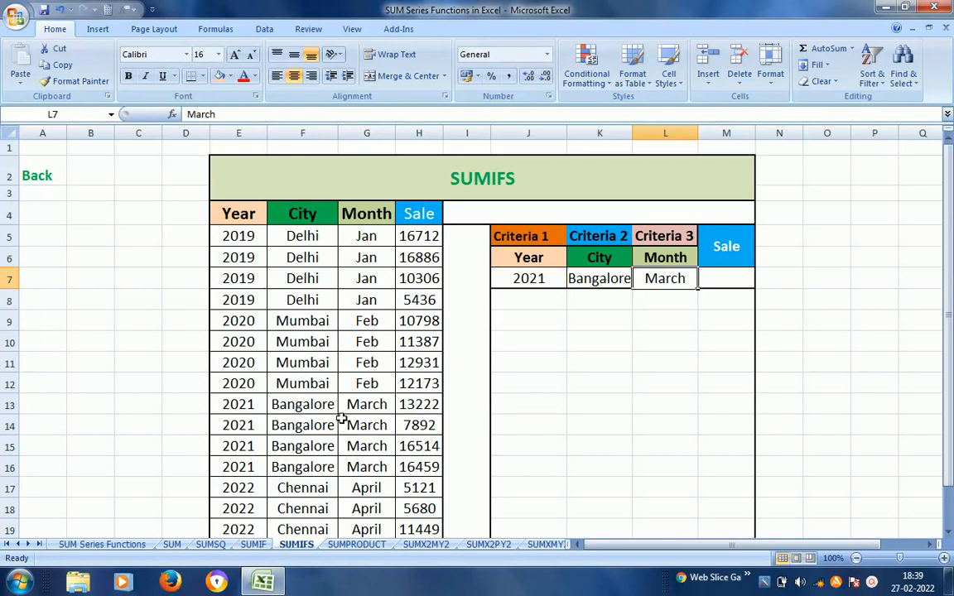
pyautogui.click(424, 293)
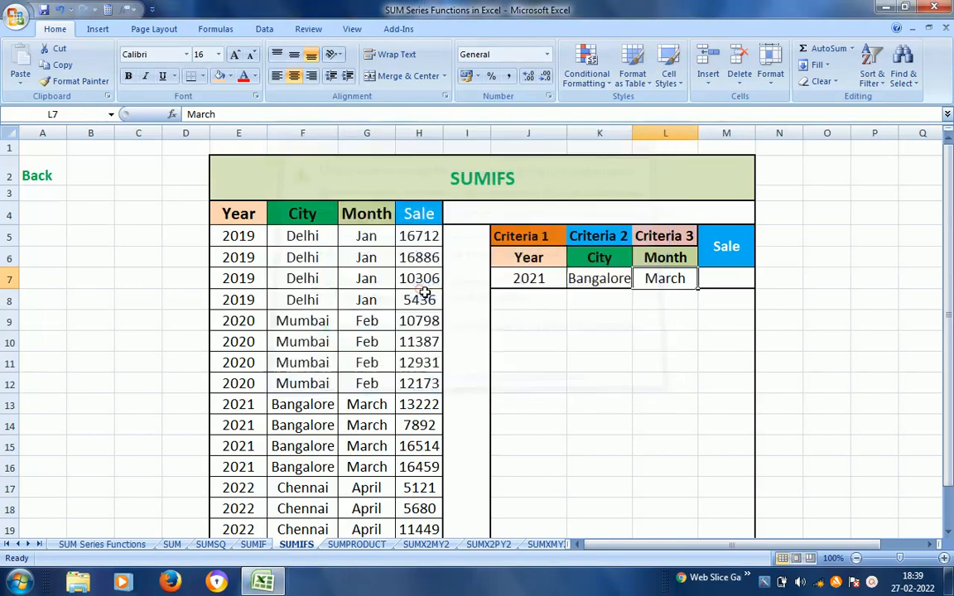
pyautogui.click(727, 279)
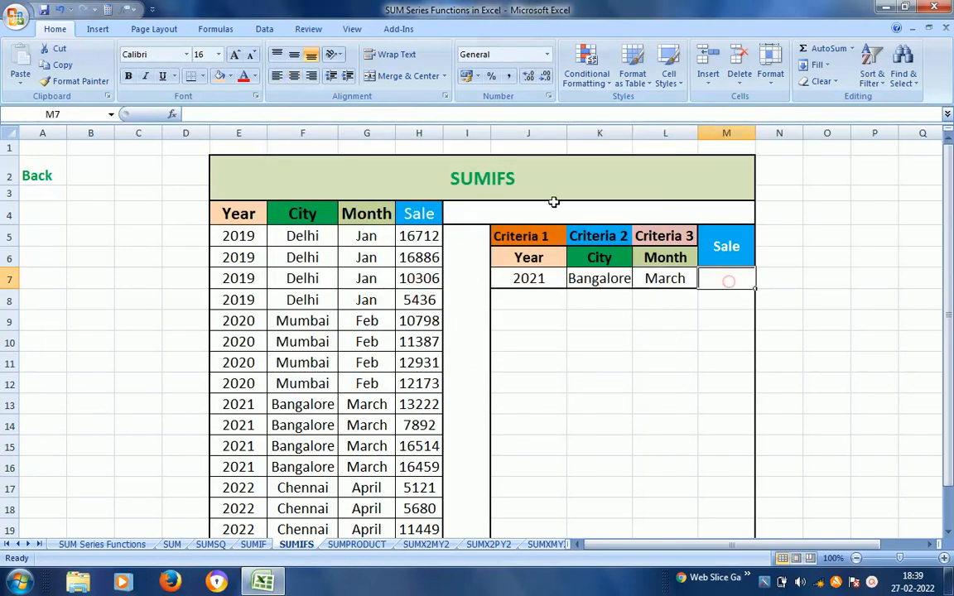
# Check the function name in the SUMIFS sheet's title cell E2 without changing it.
pyautogui.click(486, 189)
pyautogui.press('F2')
pyautogui.hotkey('shift', 'Home')
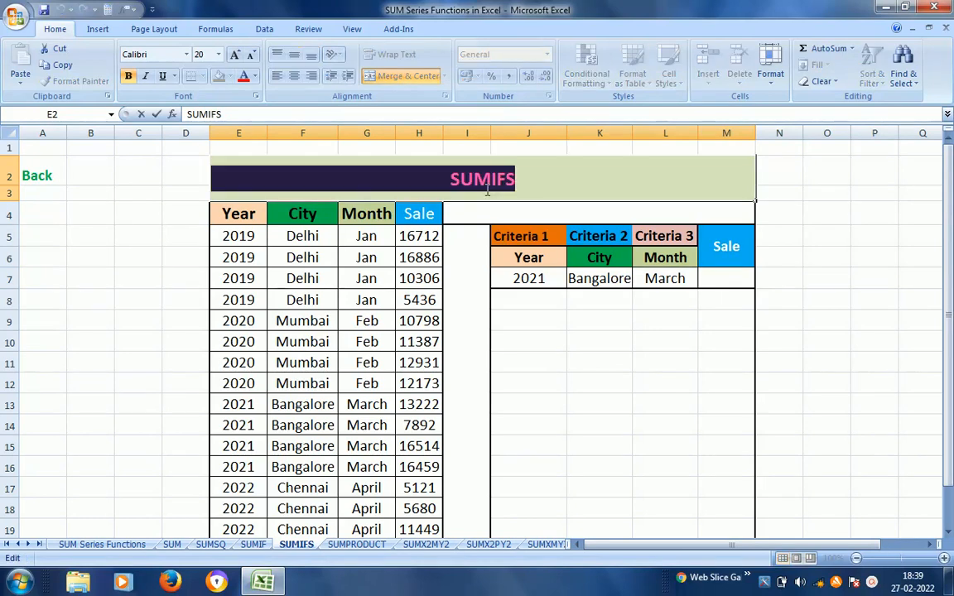
pyautogui.press('Escape')
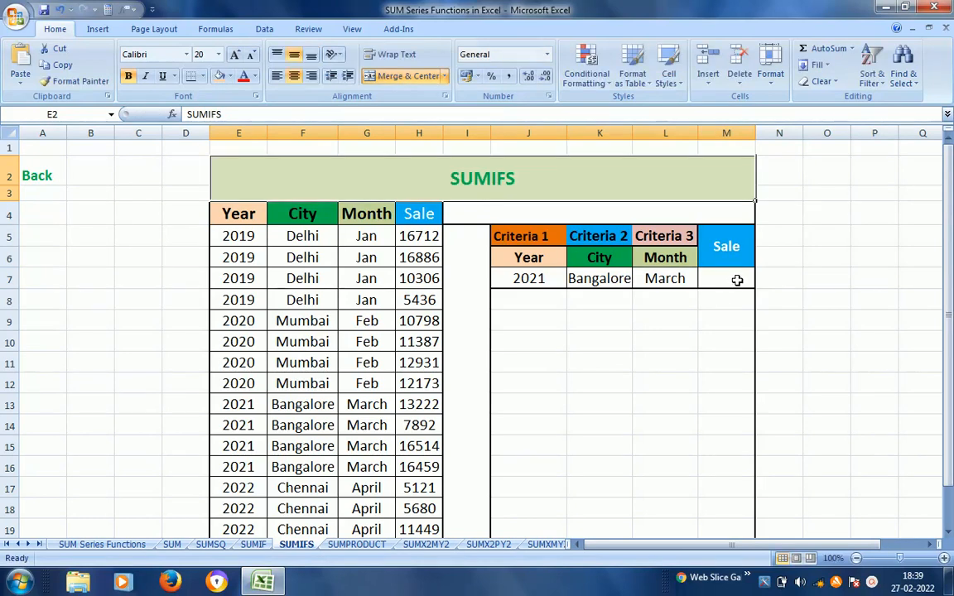
# Start a SUMIFS formula in M7 with the Sale figures H5:H19 as the sum range.
pyautogui.click(737, 279)
pyautogui.write('=')
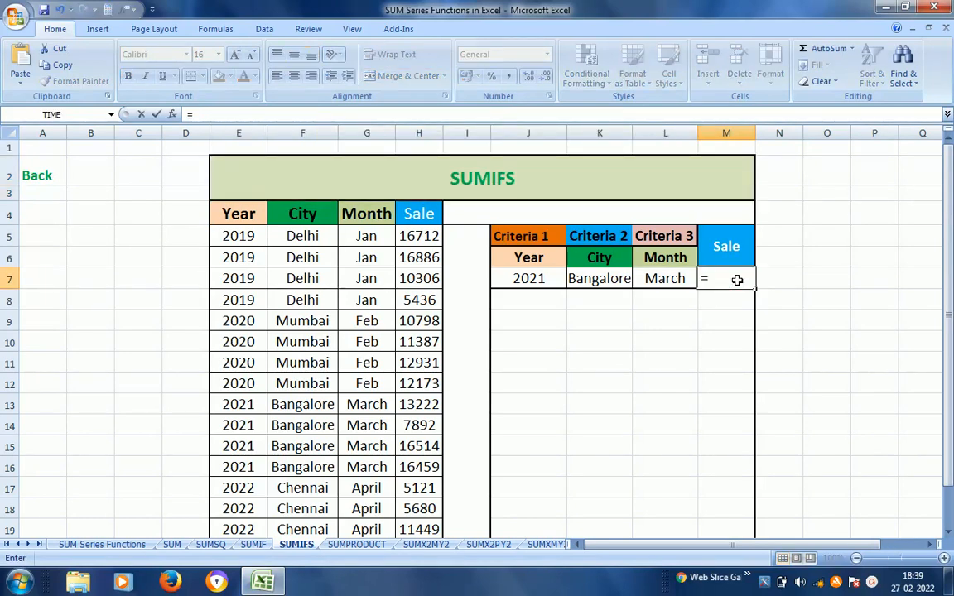
pyautogui.write('SUMIFS(')
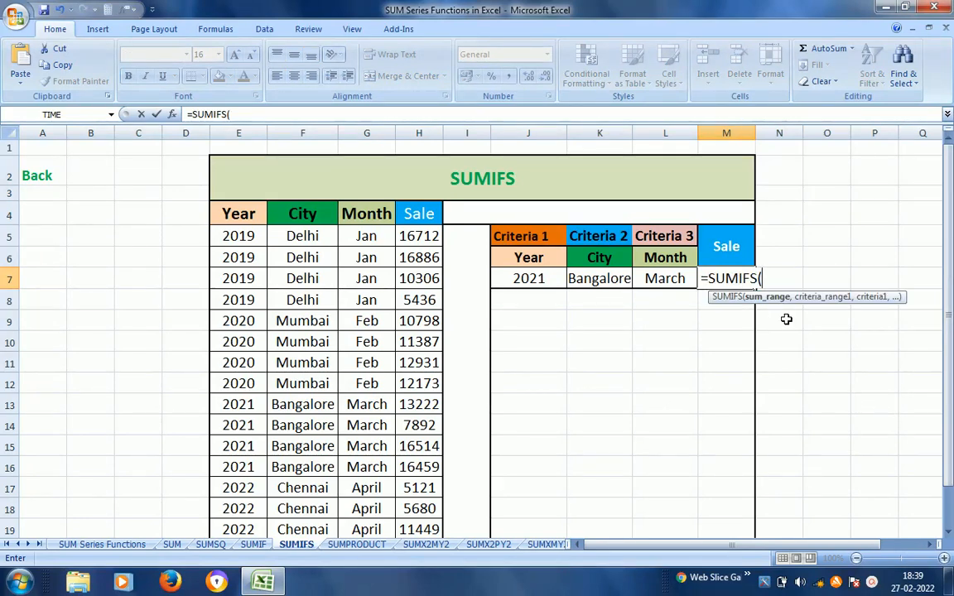
pyautogui.click(412, 236)
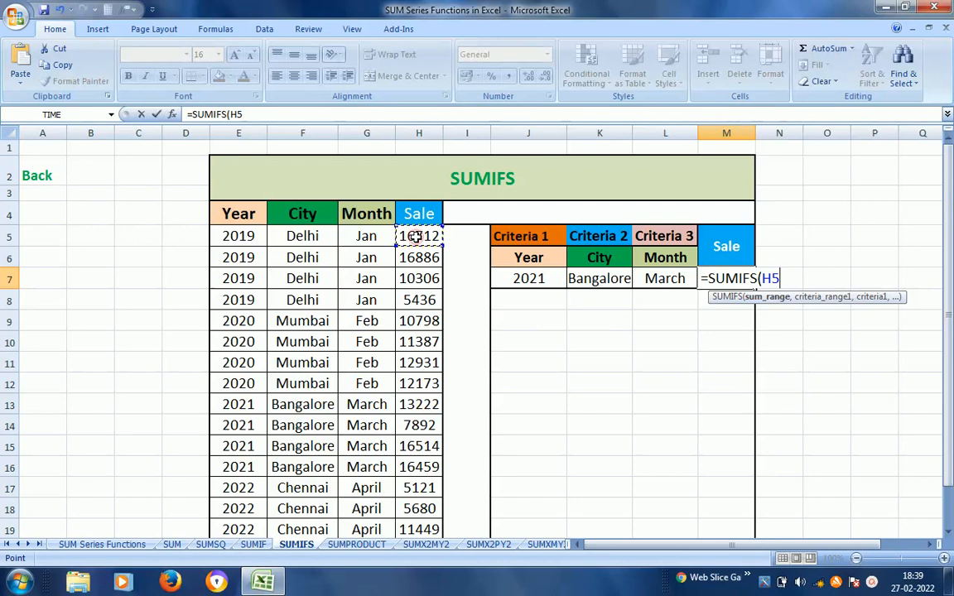
pyautogui.hotkey('ctrl', 'shift', 'Down')
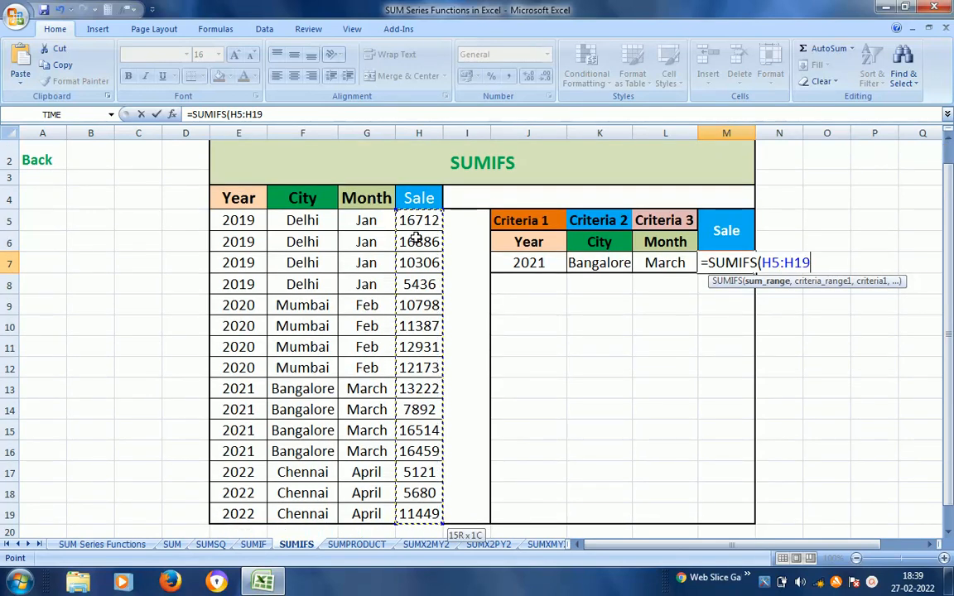
pyautogui.write(',')
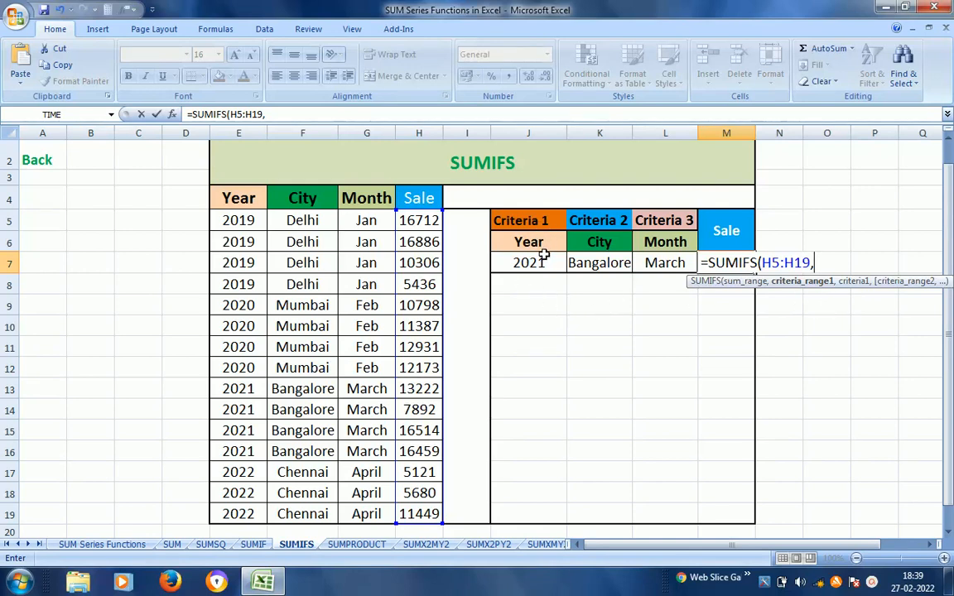
# Add the Year column E5:E19 as the first criteria range, matched against the year in J7.
pyautogui.click(237, 224)
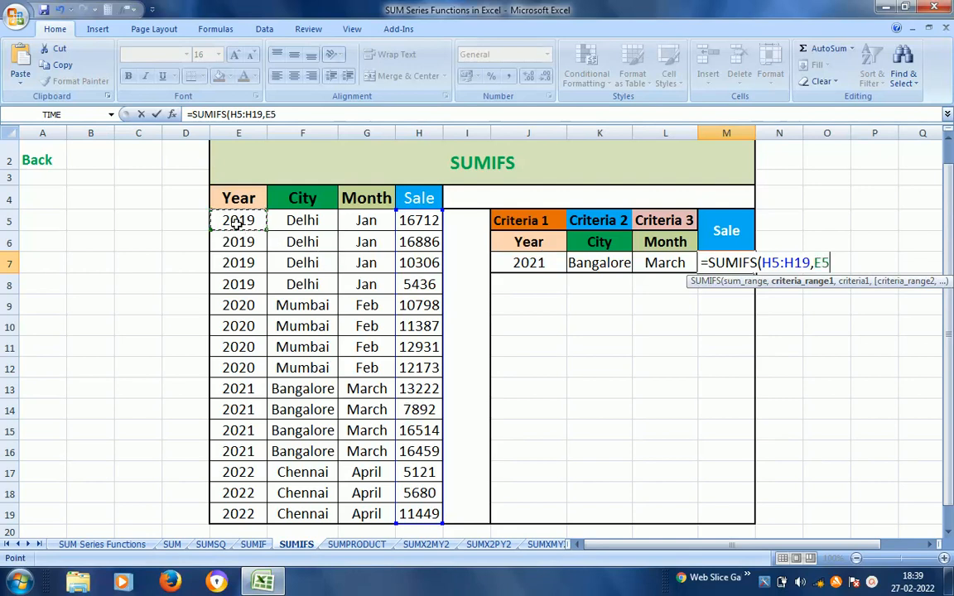
pyautogui.hotkey('ctrl', 'shift', 'Down')
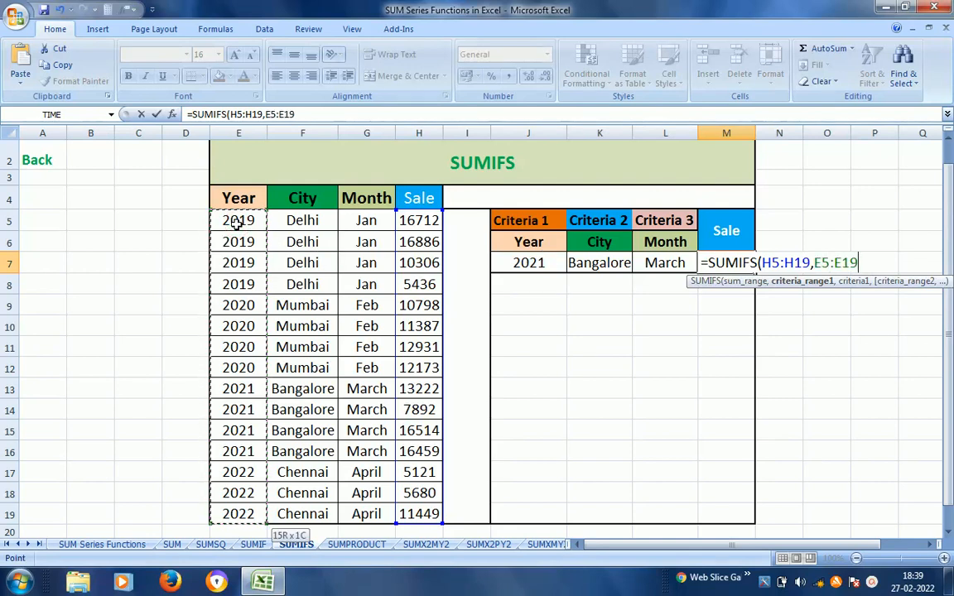
pyautogui.write(',')
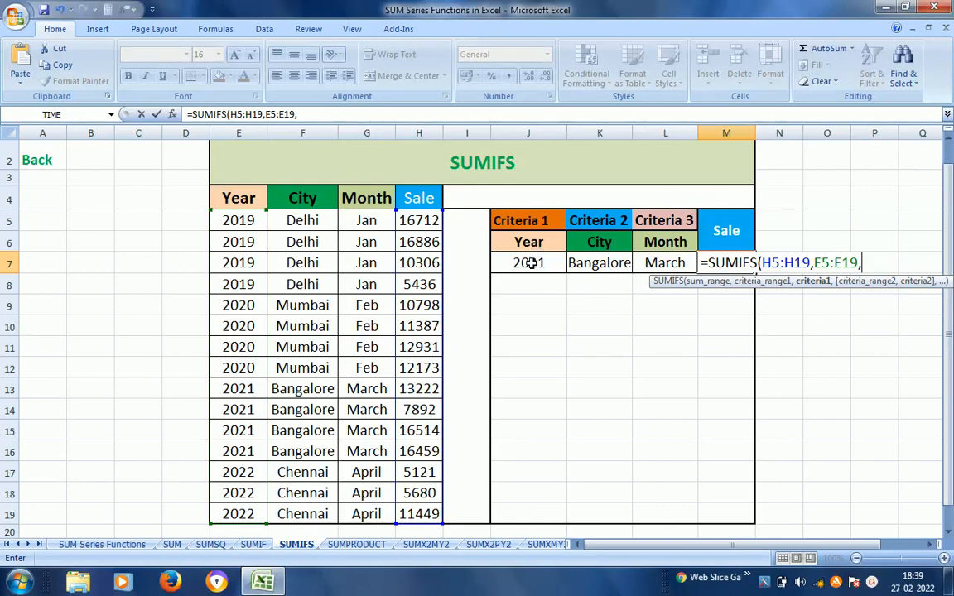
pyautogui.click(528, 262)
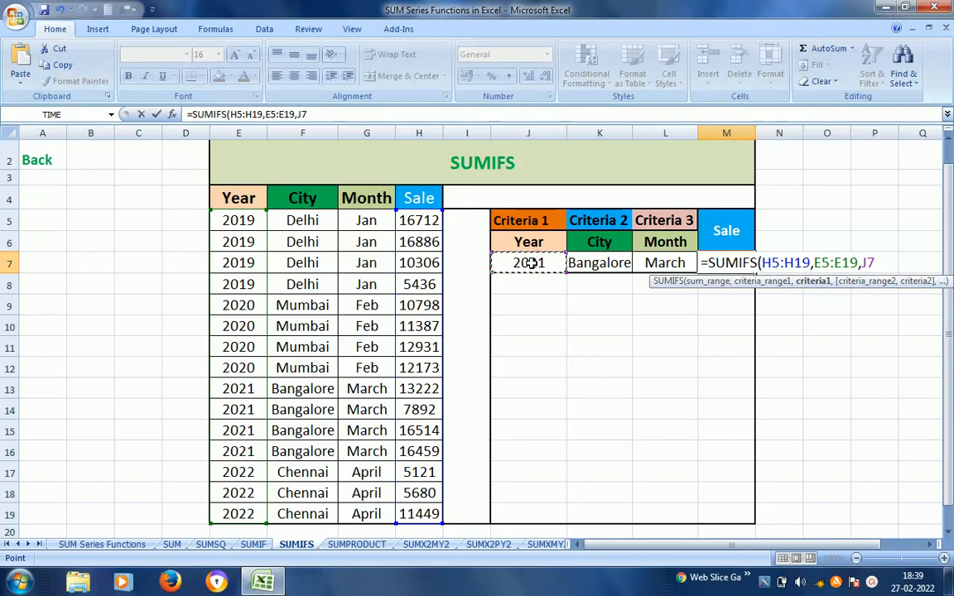
pyautogui.write(',')
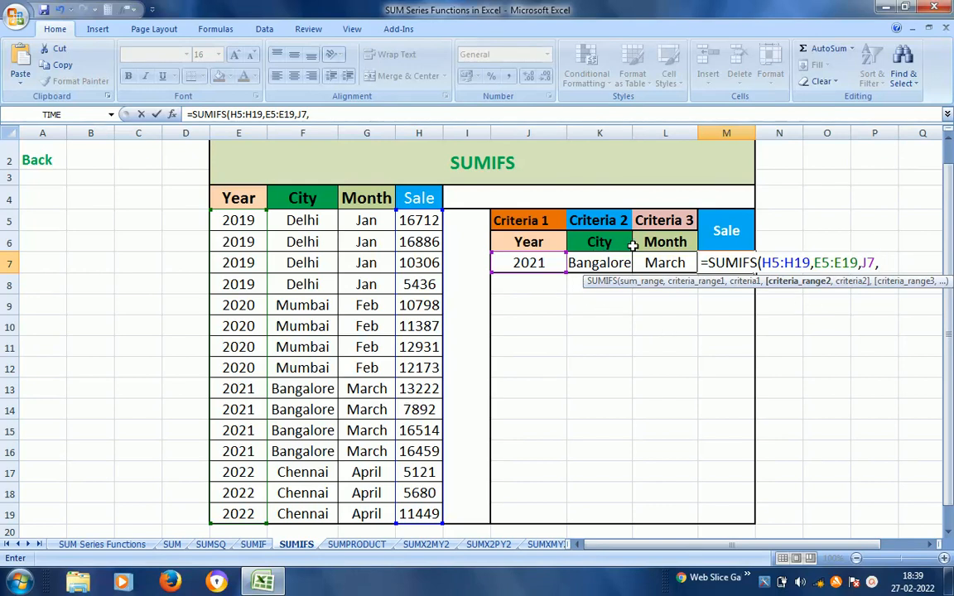
# Add the City column F5:F19 as the second criteria range, matched against the city in K7.
pyautogui.click(305, 219)
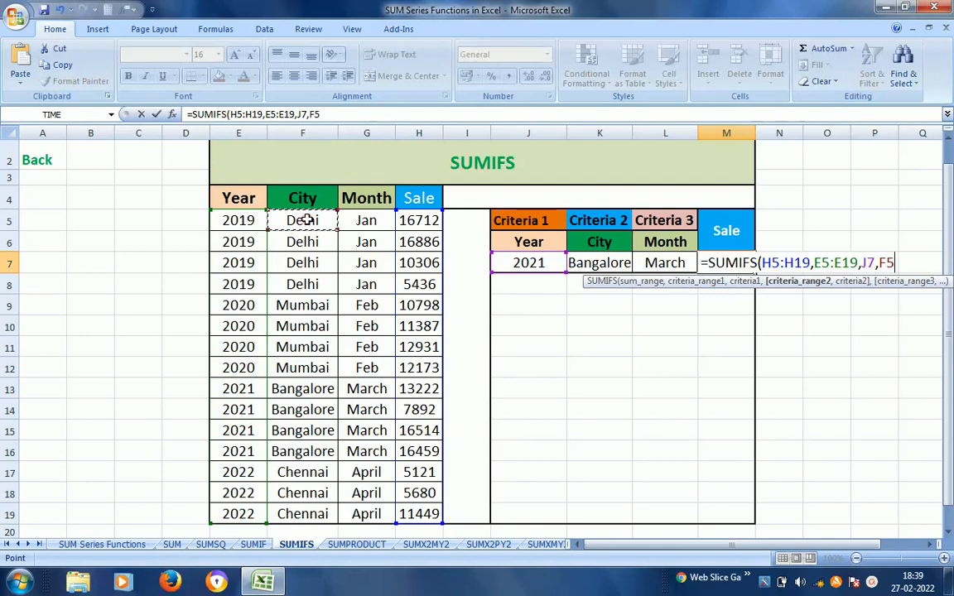
pyautogui.hotkey('ctrl', 'shift', 'Down')
pyautogui.write(',')
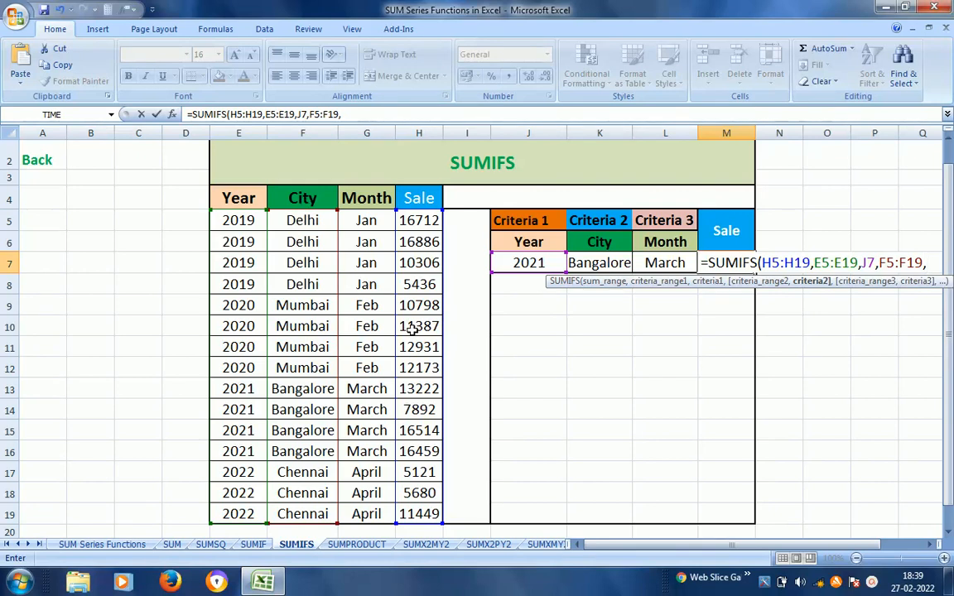
pyautogui.click(595, 262)
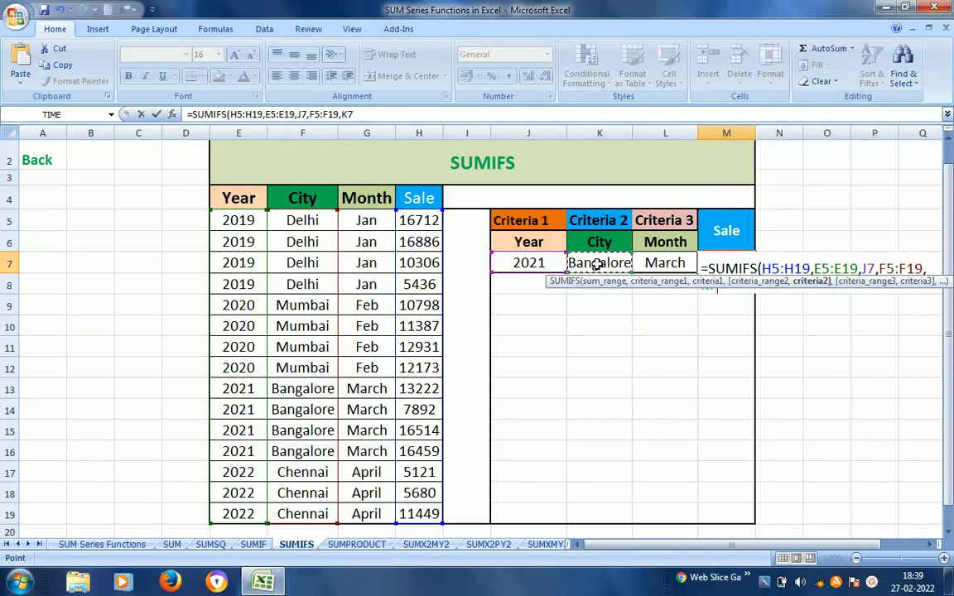
pyautogui.write(',')
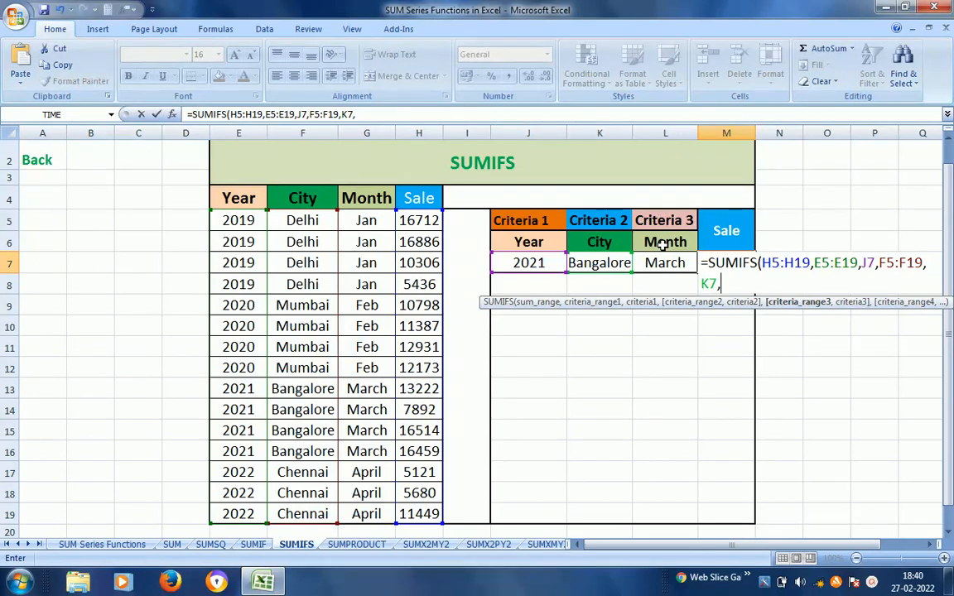
# Add the Month column G5:G19 as the third criteria range with L7 as its criterion, and complete the SUMIFS formula.
pyautogui.click(362, 226)
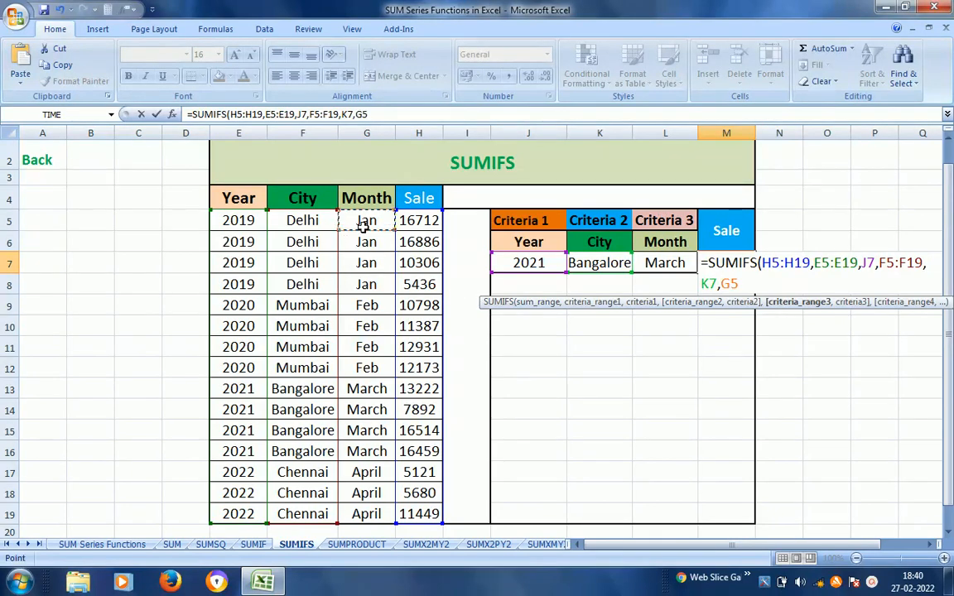
pyautogui.hotkey('ctrl', 'shift', 'Down')
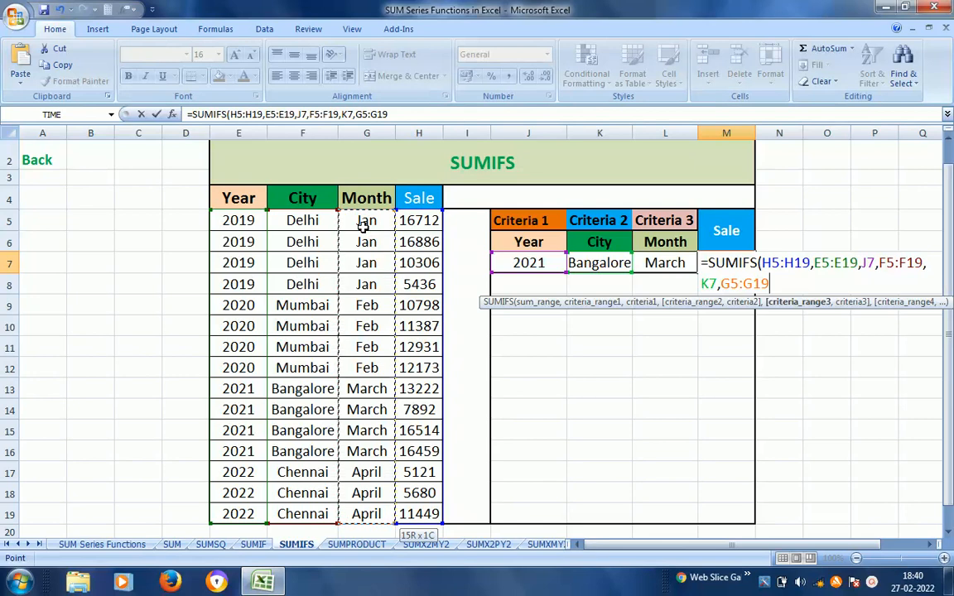
pyautogui.write(',')
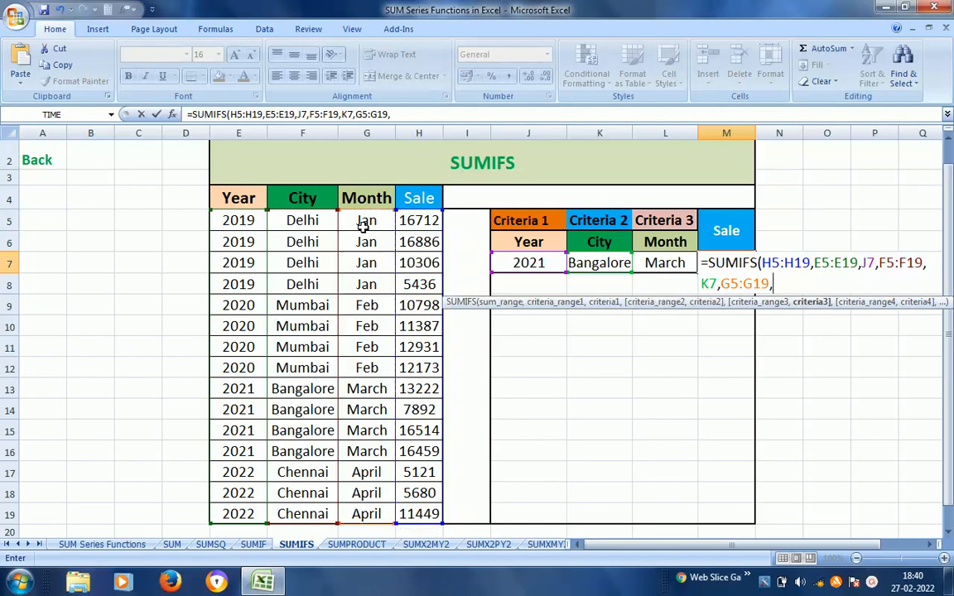
pyautogui.click(666, 263)
pyautogui.press('Return')
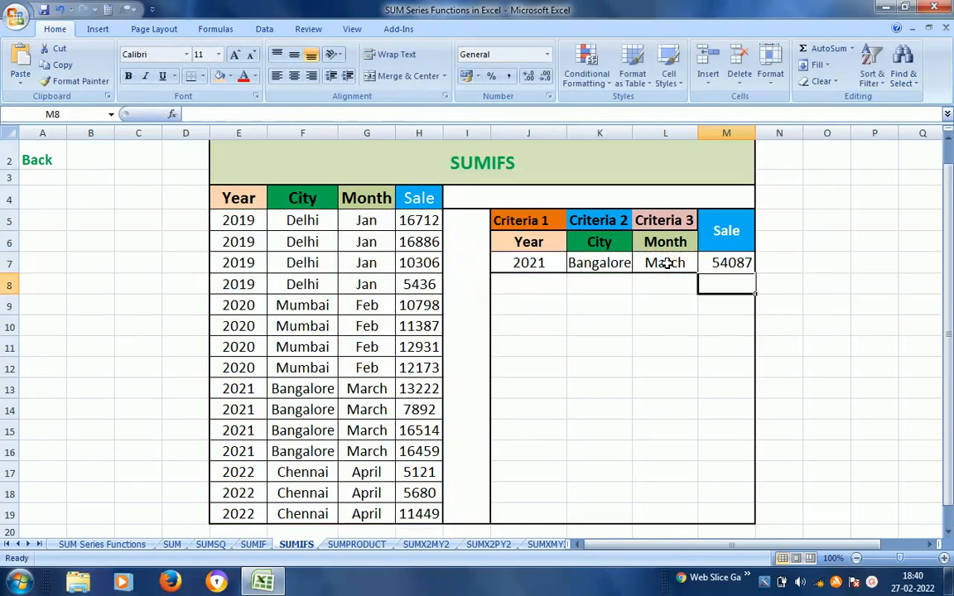
pyautogui.press('Up')
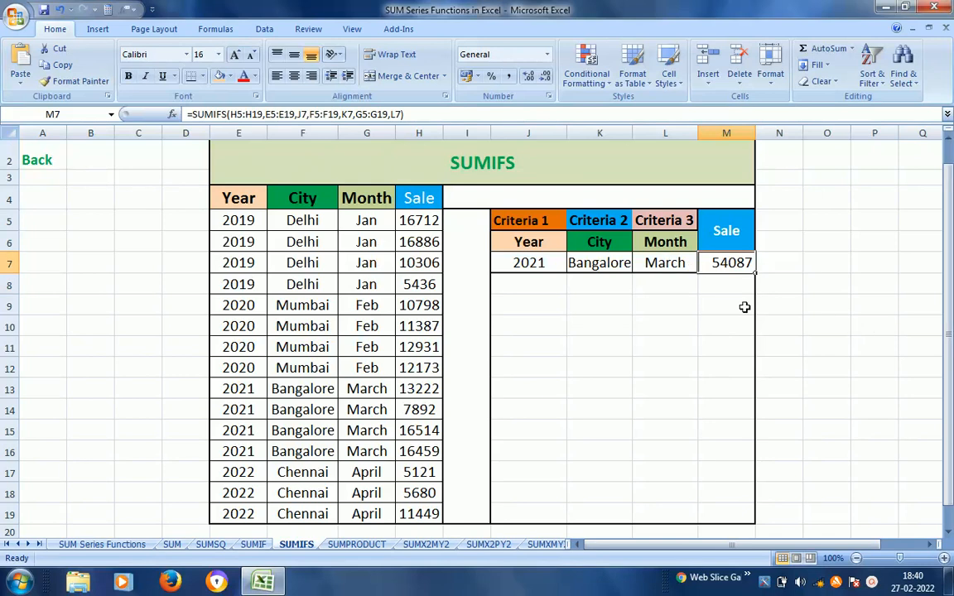
# Apply a box border around the Sale result cell M7.
pyautogui.click(202, 76)
pyautogui.click(188, 227)
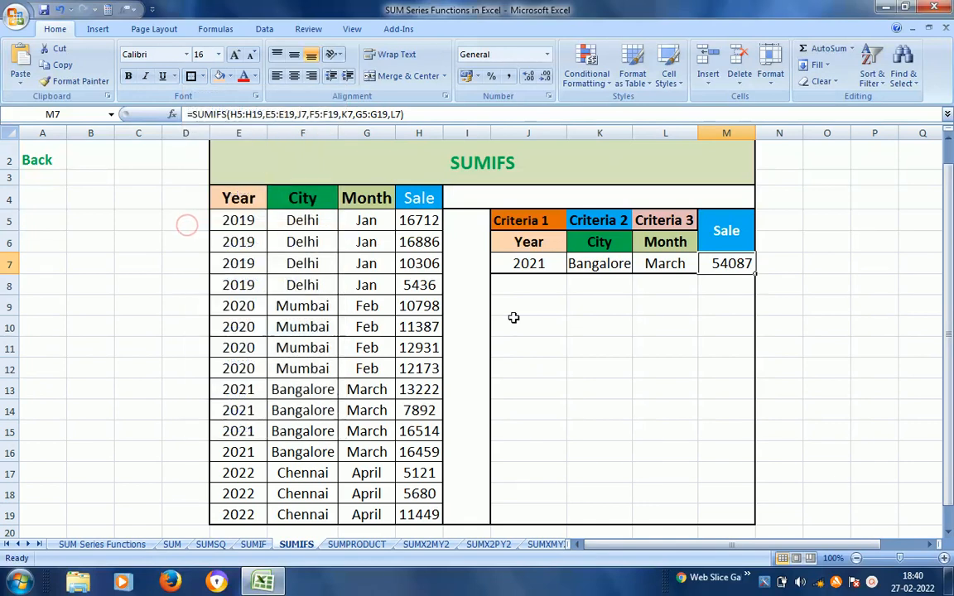
pyautogui.click(806, 264)
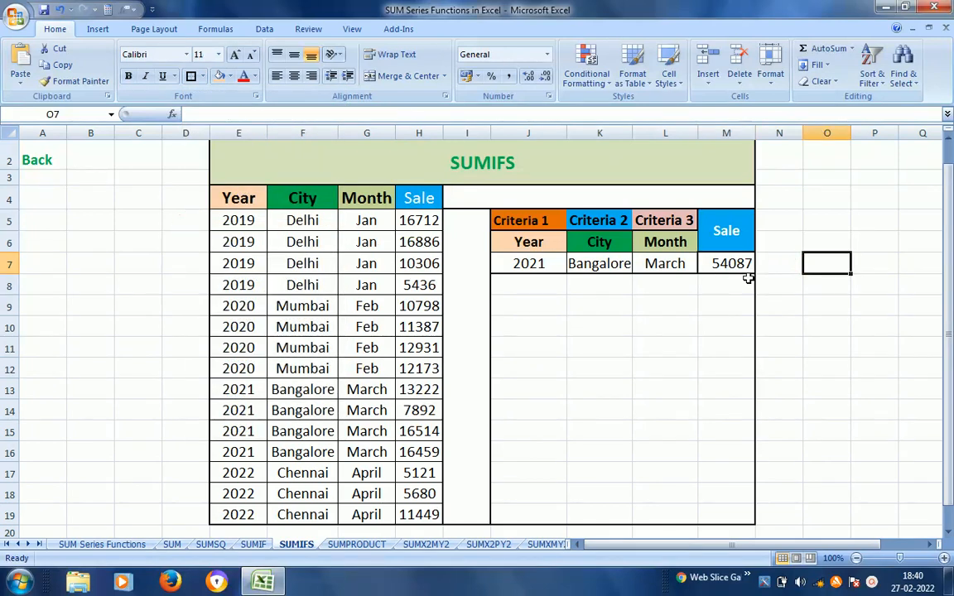
# Trace the 2021 Bangalore March rows across the city and month columns to their sale figures.
pyautogui.click(235, 409)
pyautogui.press('Right')
pyautogui.hotkey('shift', 'Down')
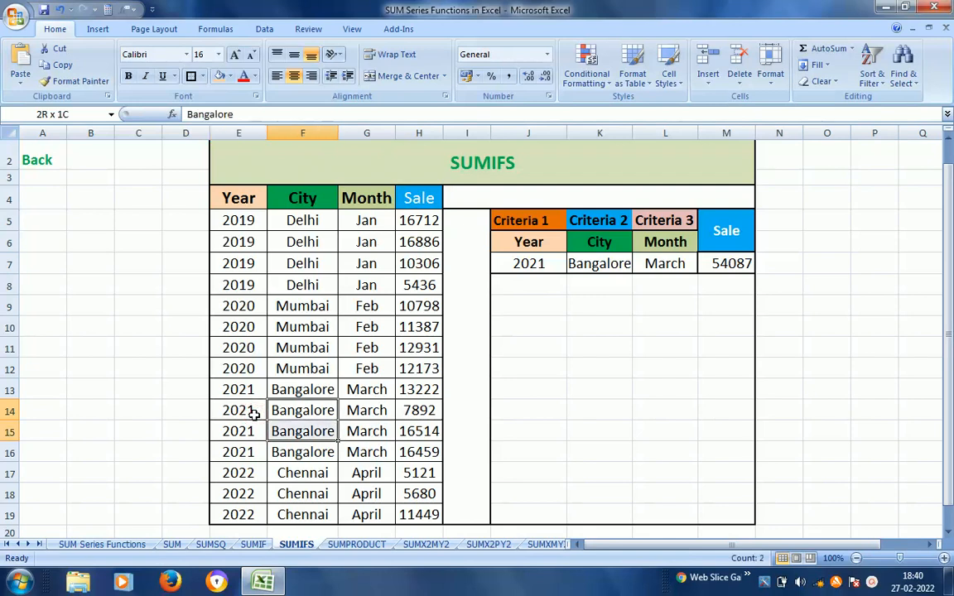
pyautogui.hotkey('shift', 'Up')
pyautogui.press('Right')
pyautogui.hotkey('shift', 'Up')
pyautogui.press('Right')
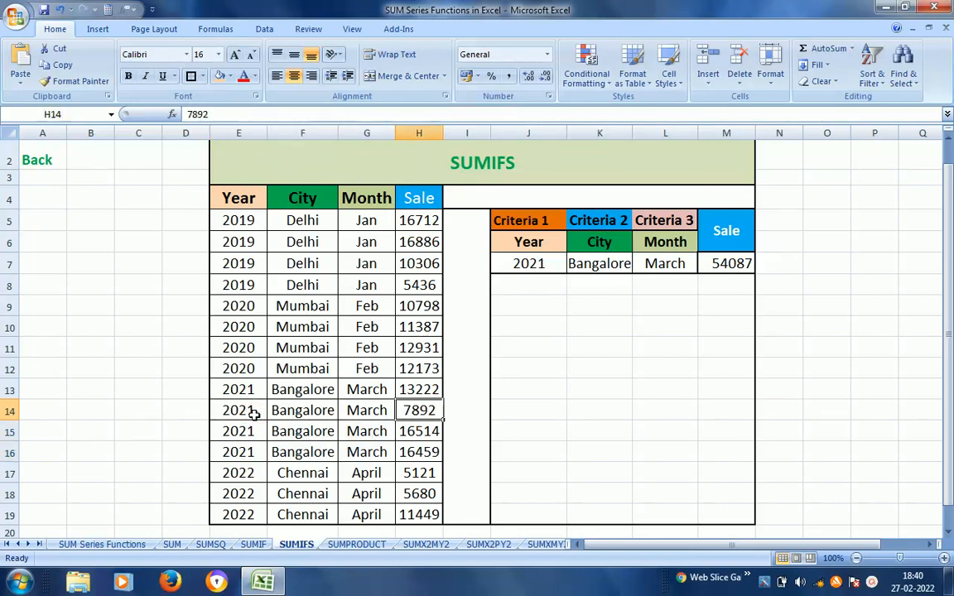
pyautogui.hotkey('shift', 'Down')
pyautogui.hotkey('shift', 'Down')
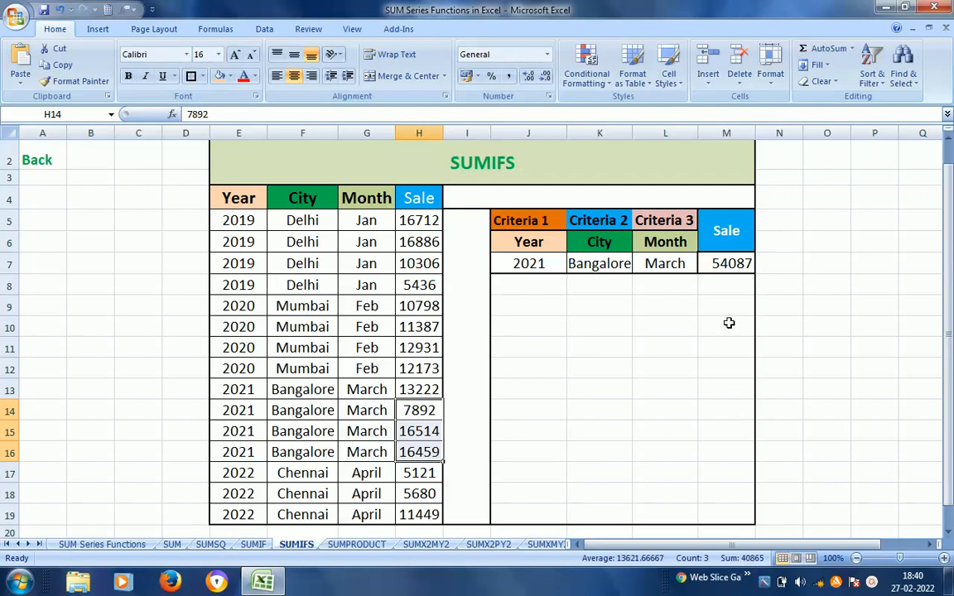
# Select the four matching sales in H13:H16 and compare their sum with the SUMIFS result in M7.
pyautogui.click(414, 394)
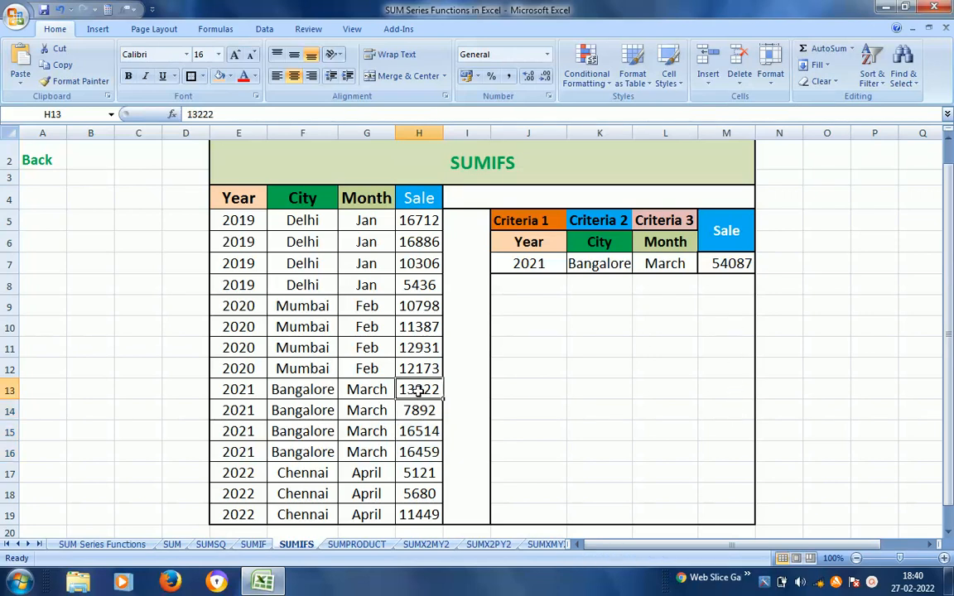
pyautogui.hotkey('shift', 'Down')
pyautogui.hotkey('shift', 'Down')
pyautogui.hotkey('shift', 'Down')
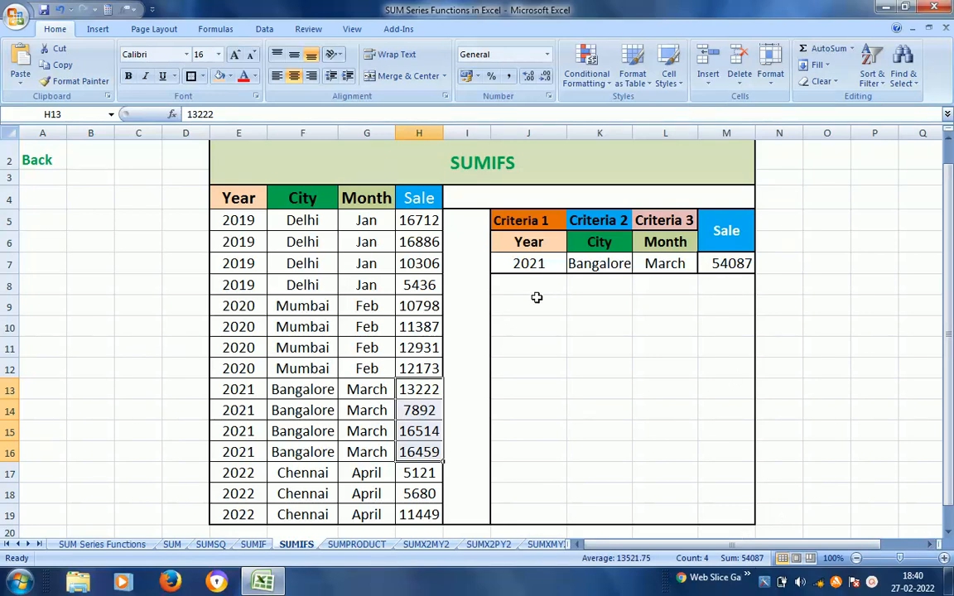
pyautogui.click(741, 265)
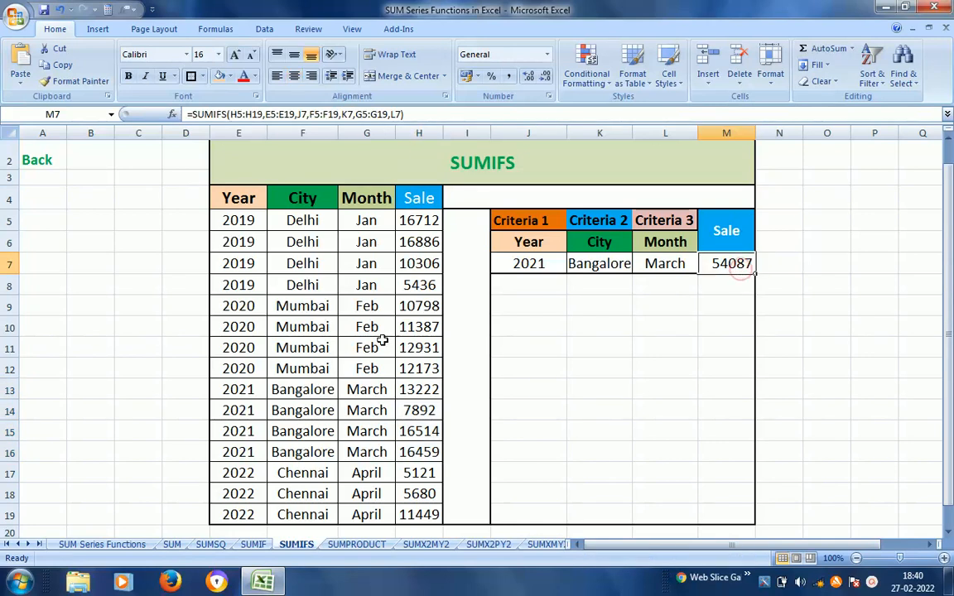
# Replace the city criterion in K7 with Delhi, copied from the first data row's city in F5.
pyautogui.doubleClick(311, 220)
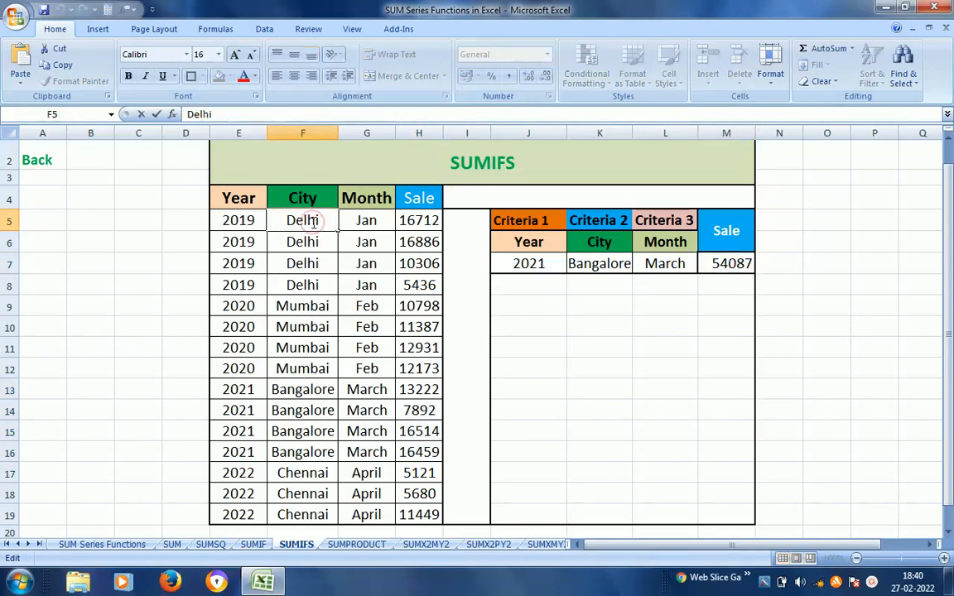
pyautogui.doubleClick(308, 220)
pyautogui.hotkey('ctrl', 'c')
pyautogui.press('Escape')
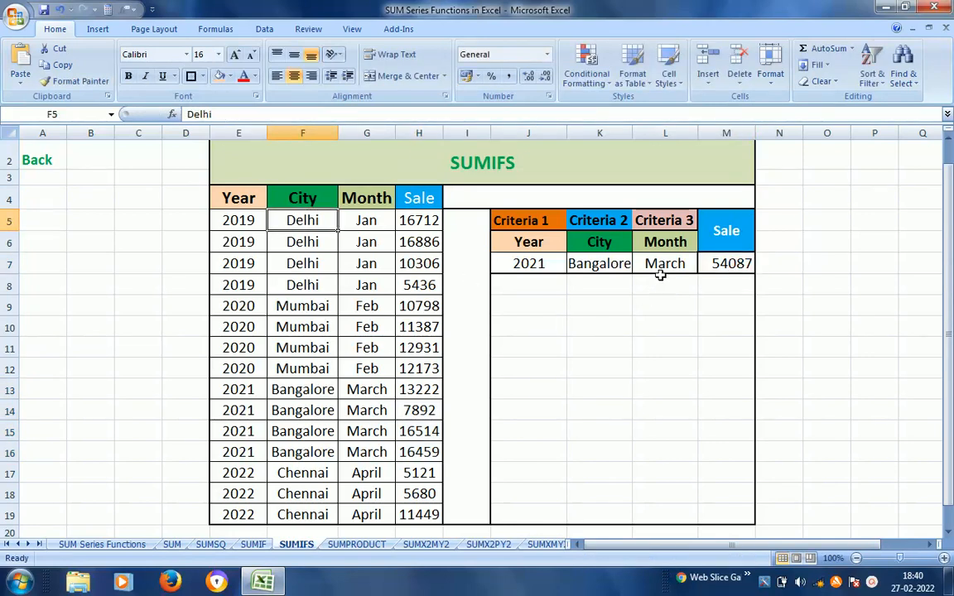
pyautogui.click(608, 266)
pyautogui.doubleClick(610, 267)
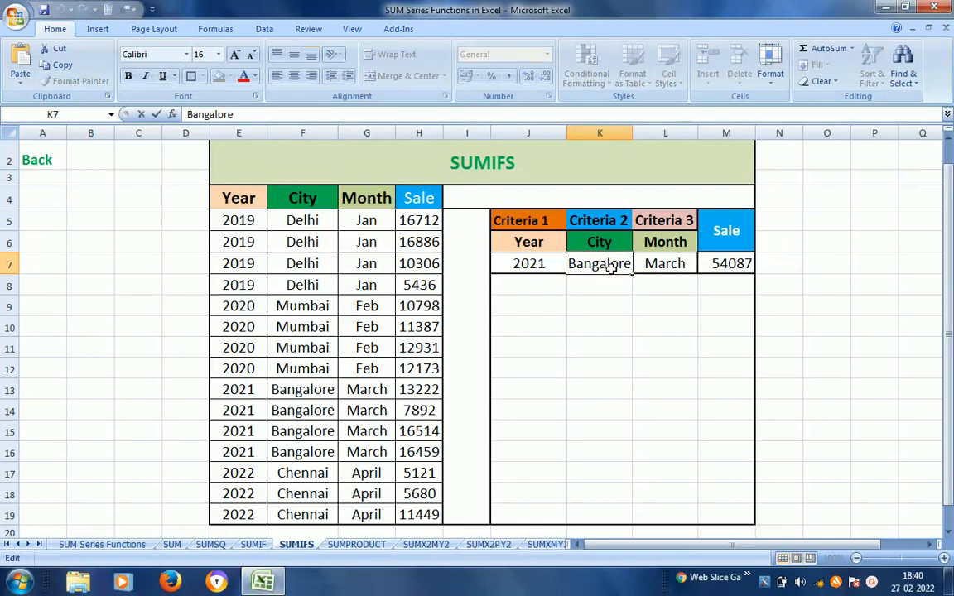
pyautogui.doubleClick(610, 266)
pyautogui.hotkey('ctrl', 'v')
pyautogui.press('Return')
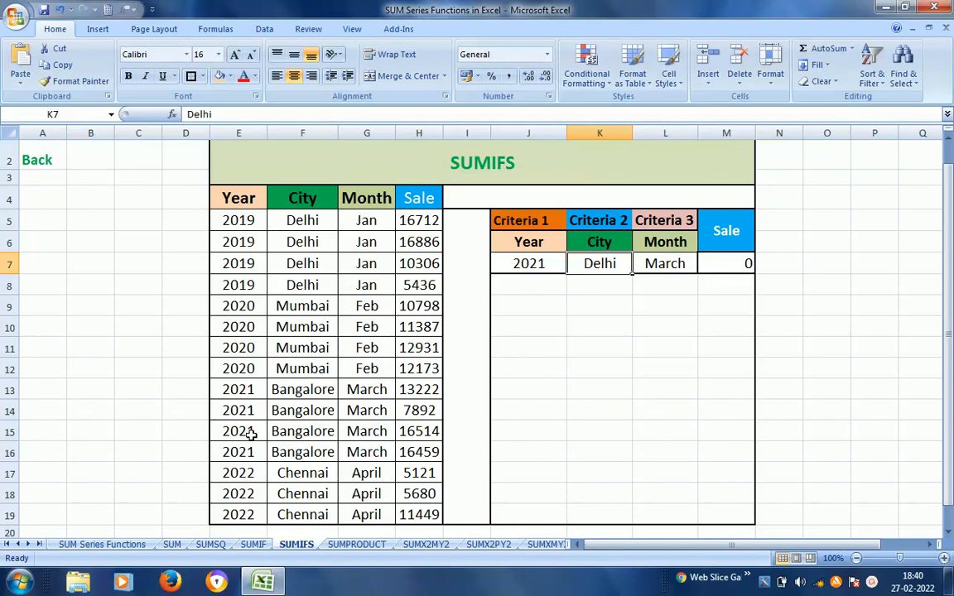
# Set the year criterion in J7 to 2019 to match the Delhi rows.
pyautogui.click(240, 221)
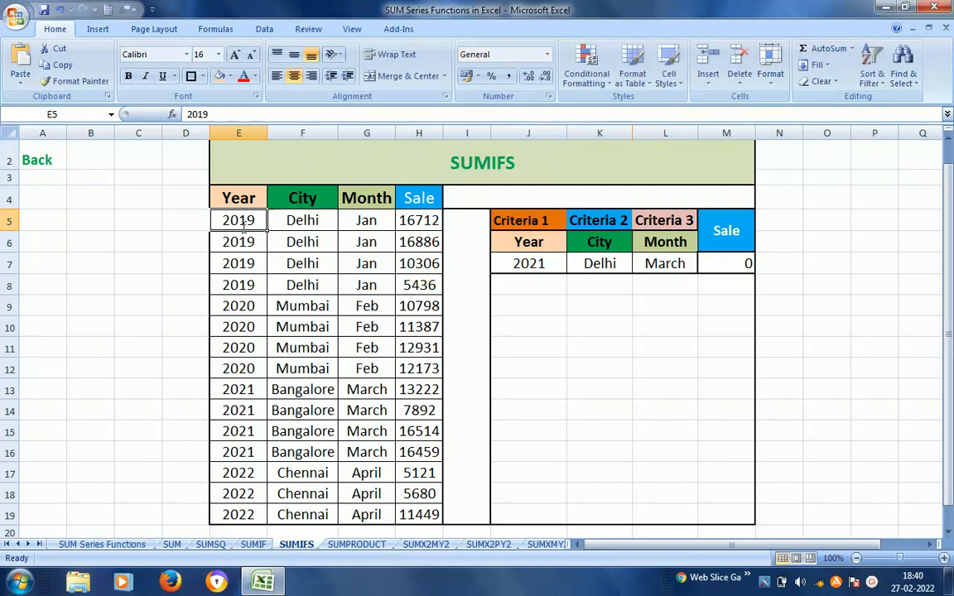
pyautogui.click(534, 265)
pyautogui.doubleClick(534, 265)
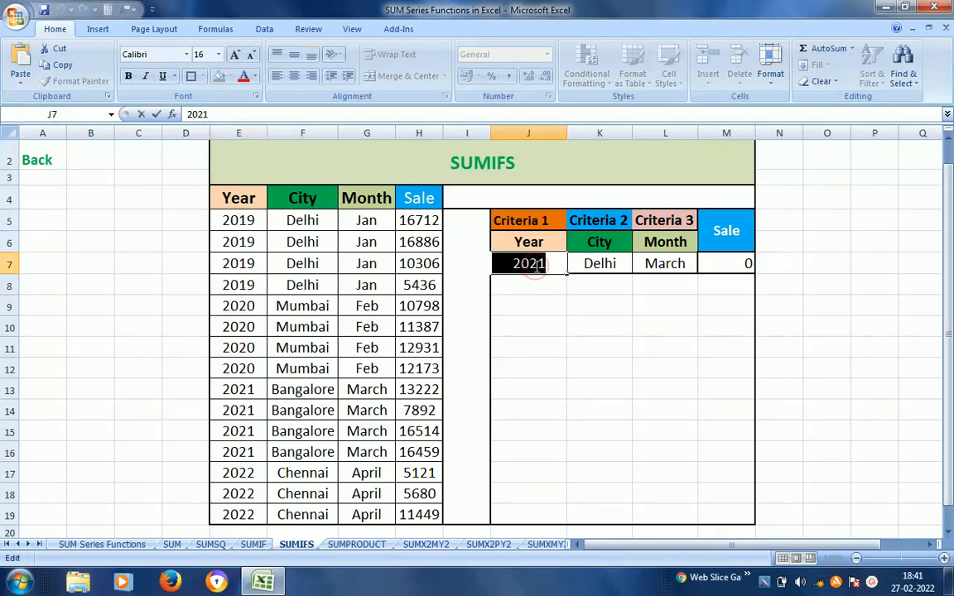
pyautogui.write('2019')
pyautogui.press('Return')
pyautogui.press('Up')
pyautogui.press('Up')
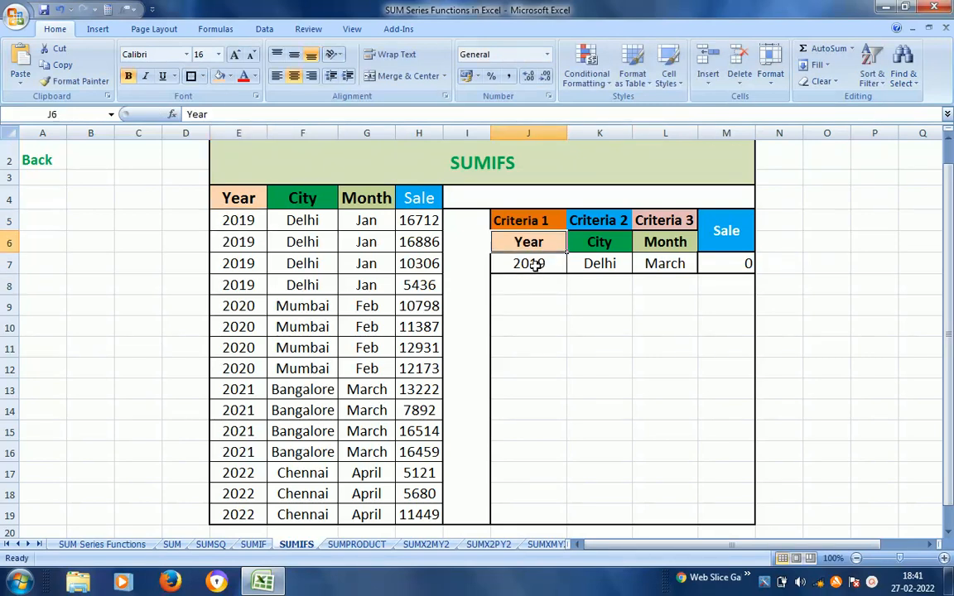
pyautogui.press('Down')
pyautogui.press('Right')
pyautogui.press('Right')
pyautogui.press('Left')
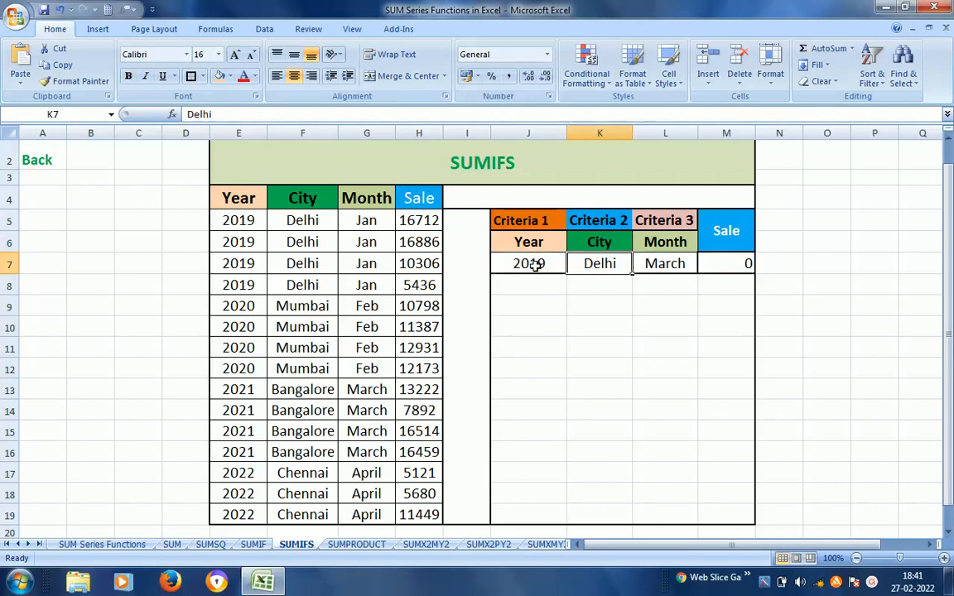
# Replace the month criterion in L7 with Jan, copied from the first data row's month in G5.
pyautogui.press('Right')
pyautogui.press('Left')
pyautogui.press('Left')
pyautogui.press('Left')
pyautogui.press('Left')
pyautogui.press('Left')
pyautogui.press('Up')
pyautogui.press('Up')
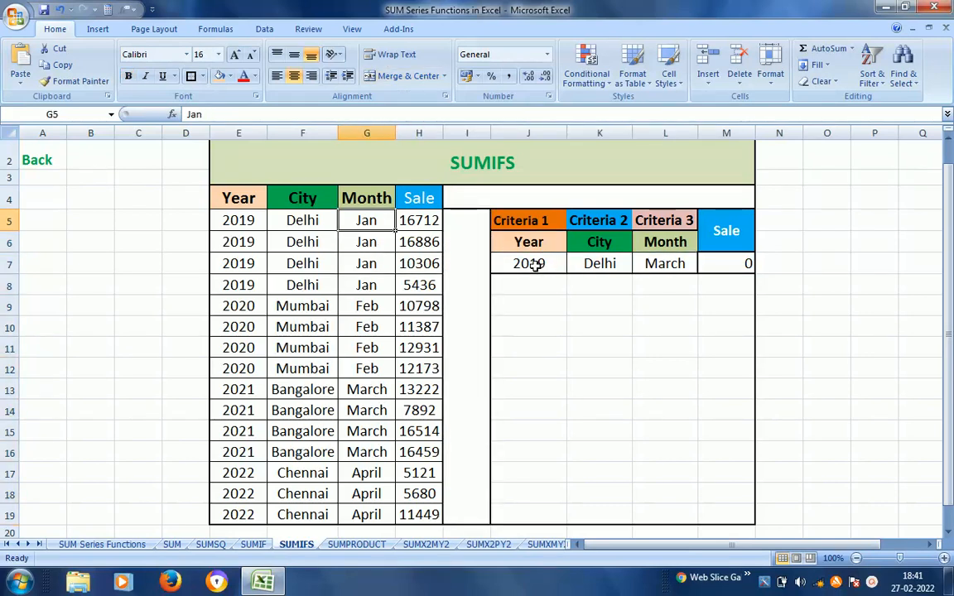
pyautogui.press('F2')
pyautogui.hotkey('shift', 'Home')
pyautogui.hotkey('ctrl', 'c')
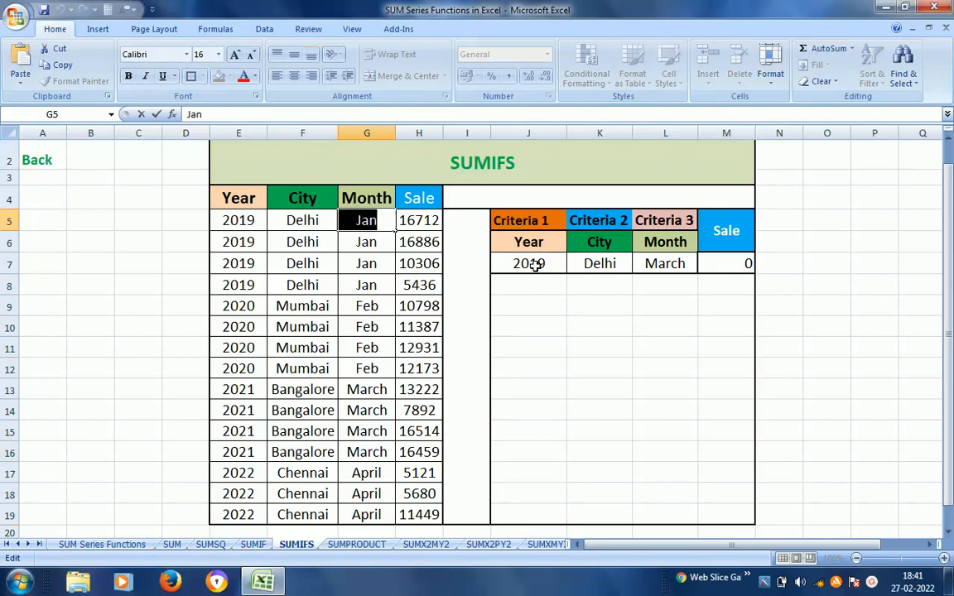
pyautogui.press('Escape')
pyautogui.click(677, 261)
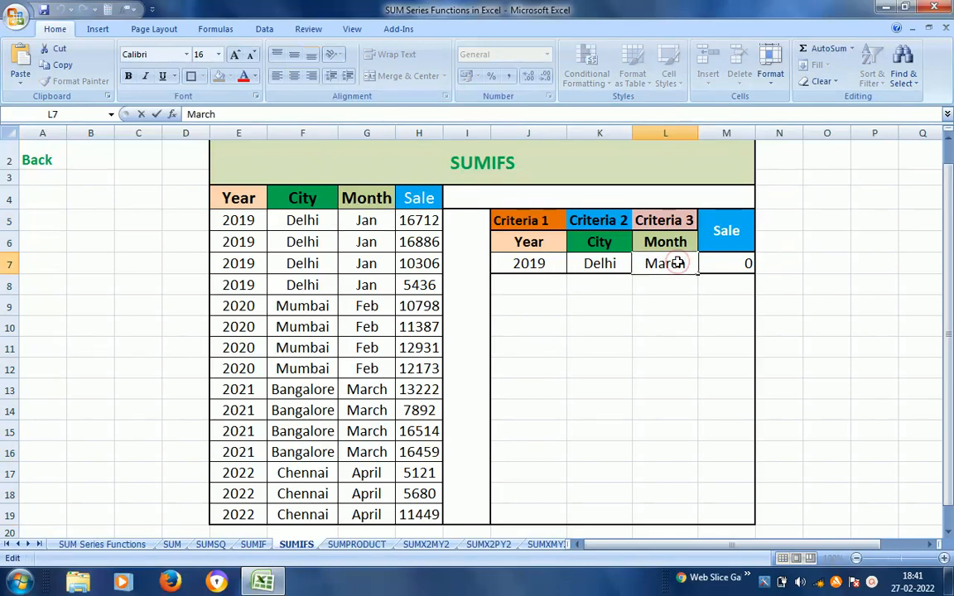
pyautogui.press('F2')
pyautogui.hotkey('shift', 'Home')
pyautogui.hotkey('ctrl', 'v')
pyautogui.press('Return')
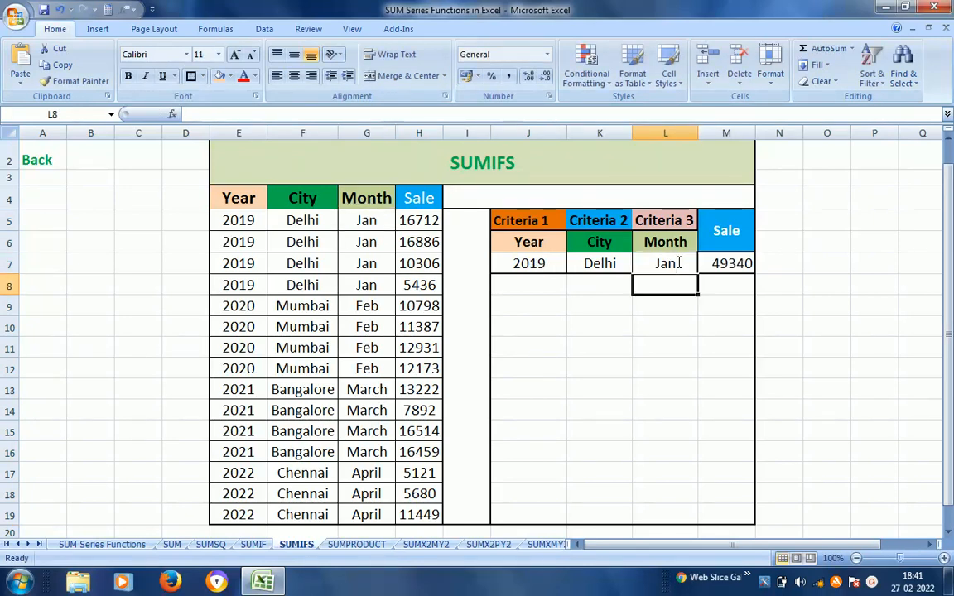
# Select the four Delhi January sales in H5:H8 and compare their sum with the SUMIFS result in M7.
pyautogui.press('Up')
pyautogui.press('Right')
pyautogui.press('Left')
pyautogui.press('Left')
pyautogui.press('Left')
pyautogui.press('Left')
pyautogui.press('Left')
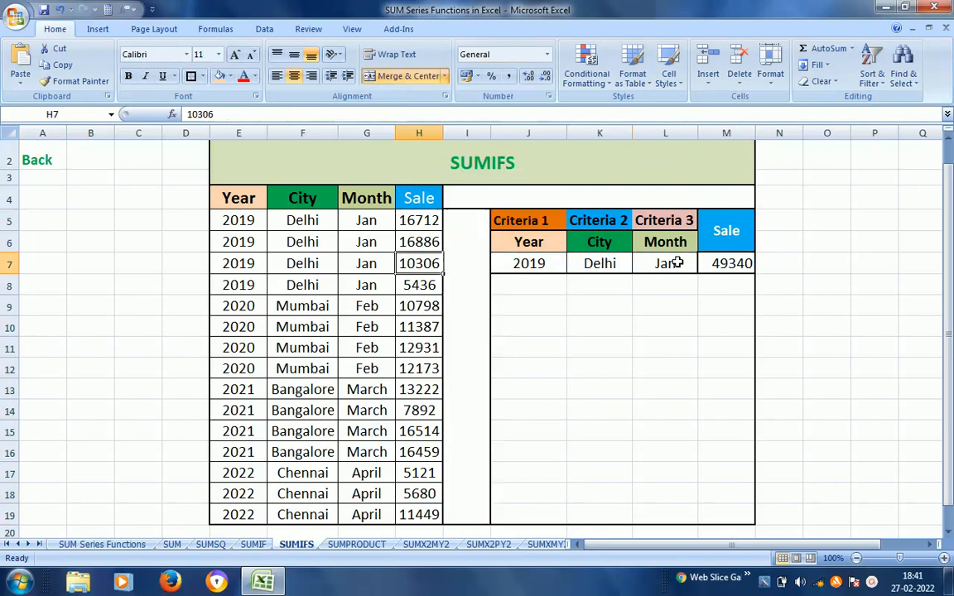
pyautogui.press('Up')
pyautogui.press('Up')
pyautogui.hotkey('shift', 'Down')
pyautogui.hotkey('shift', 'Down')
pyautogui.hotkey('shift', 'Down')
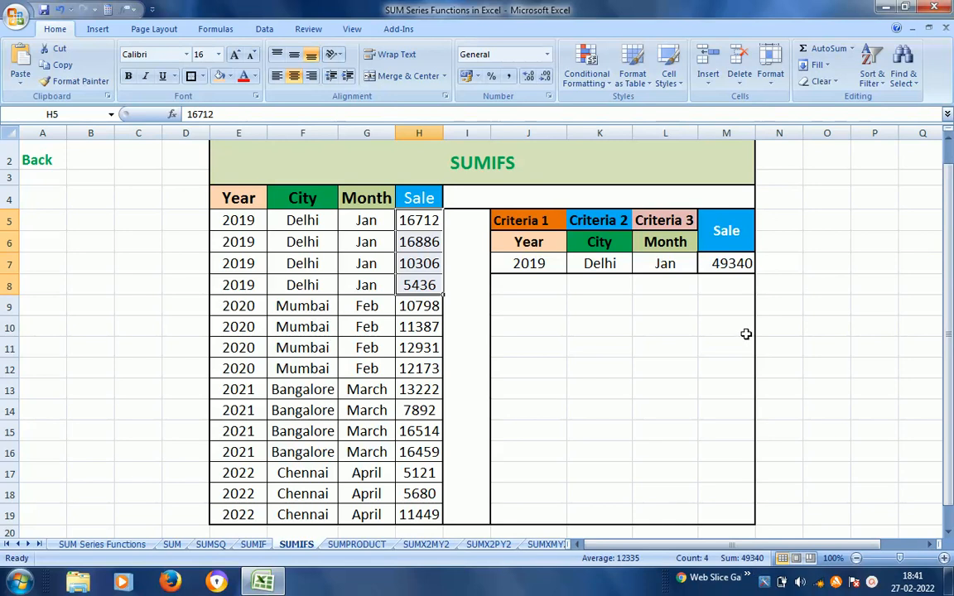
# Return to the SUM Series Functions index sheet and open the SUMPRODUCT sheet from its list.
pyautogui.click(722, 264)
pyautogui.press('Up')
pyautogui.press('Up')
pyautogui.press('Up')
pyautogui.press('Up')
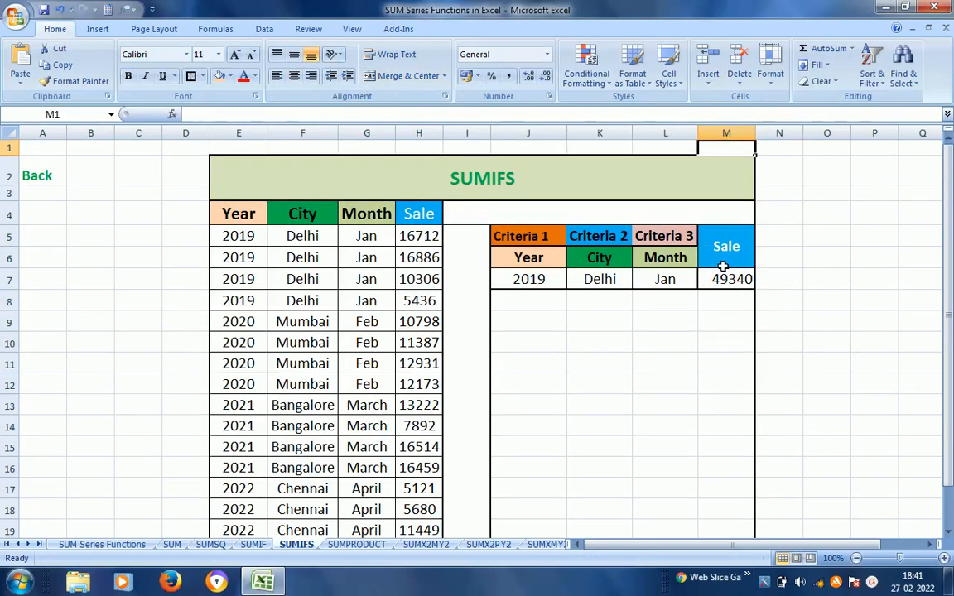
pyautogui.press('Down')
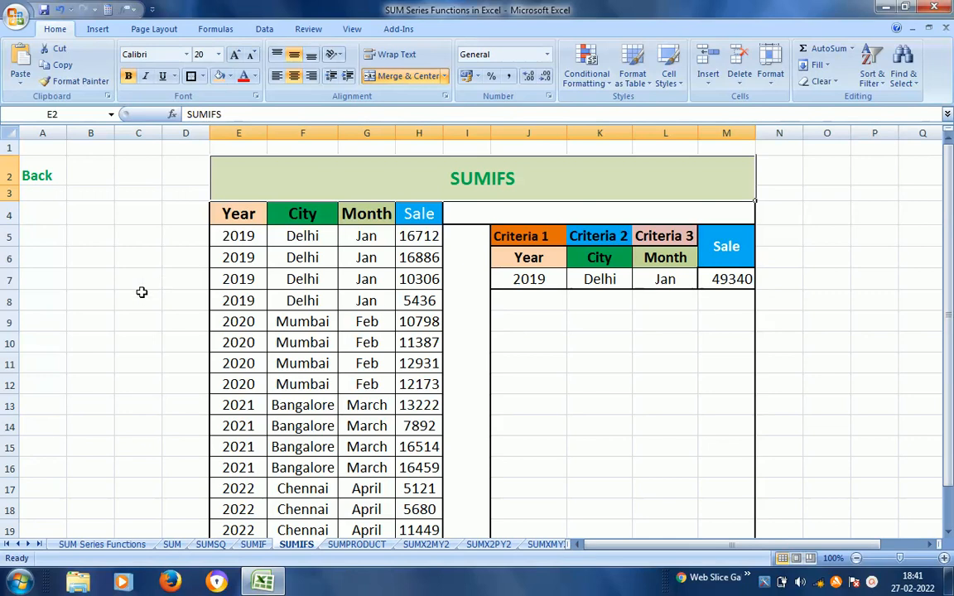
pyautogui.click(37, 179)
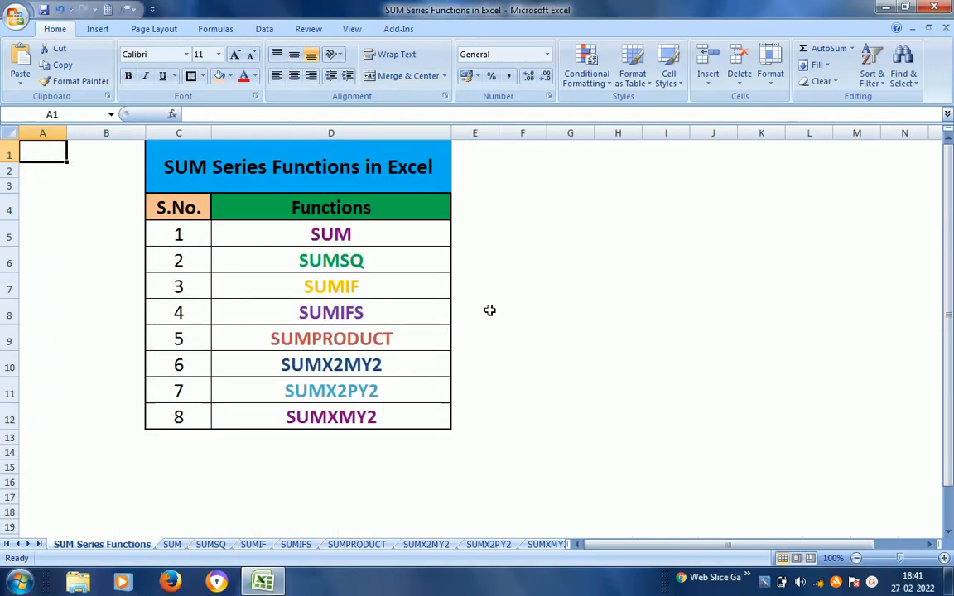
pyautogui.click(340, 346)
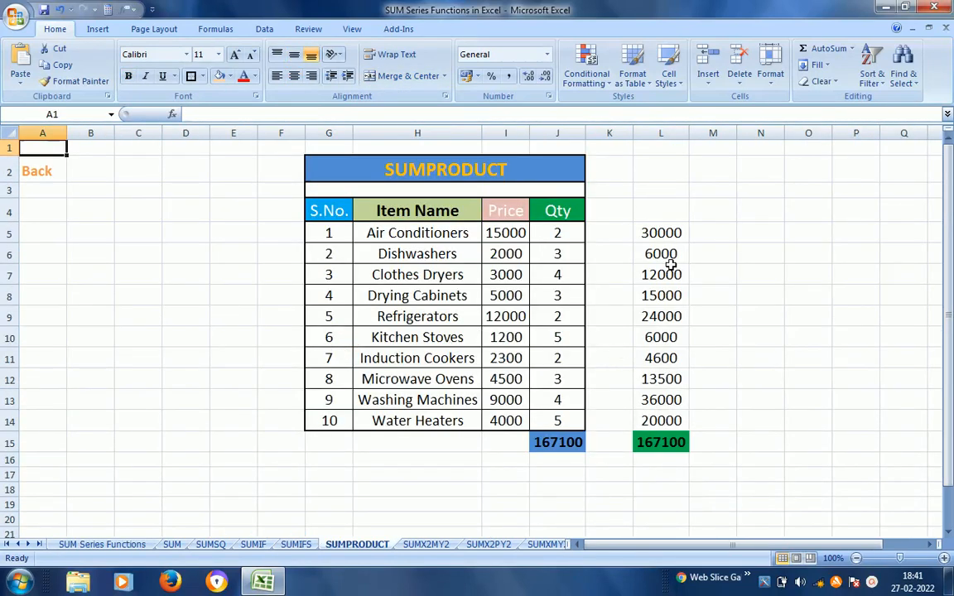
# Clear the line totals and their sum in L5:L15 beside the item table.
pyautogui.click(663, 237)
pyautogui.hotkey('shift', 'Down')
pyautogui.hotkey('shift', 'Down')
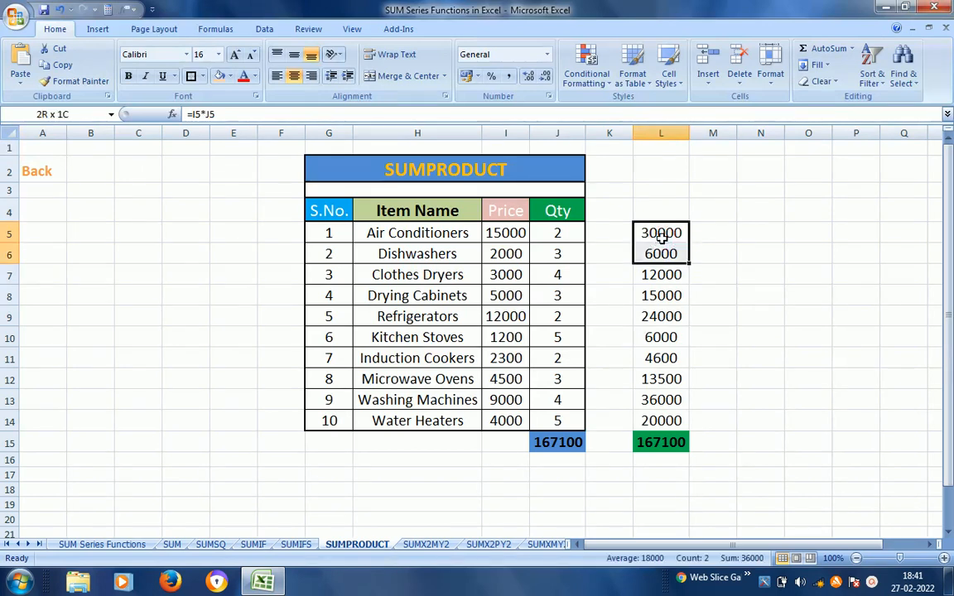
pyautogui.hotkey('ctrl', 'shift', 'Down')
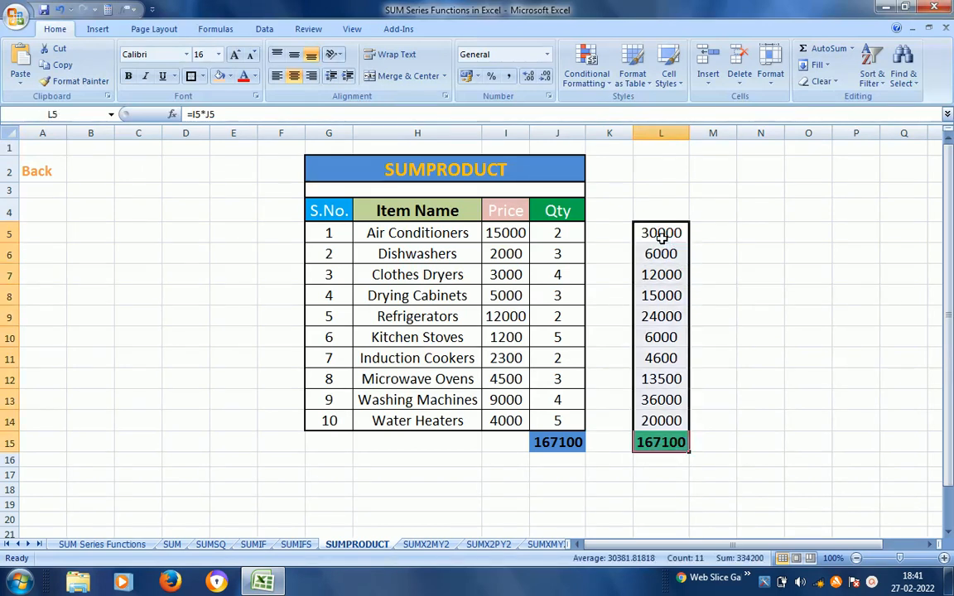
pyautogui.press('Delete')
# Examine the Air Conditioners row across its item name, price and quantity cells.
pyautogui.click(662, 239)
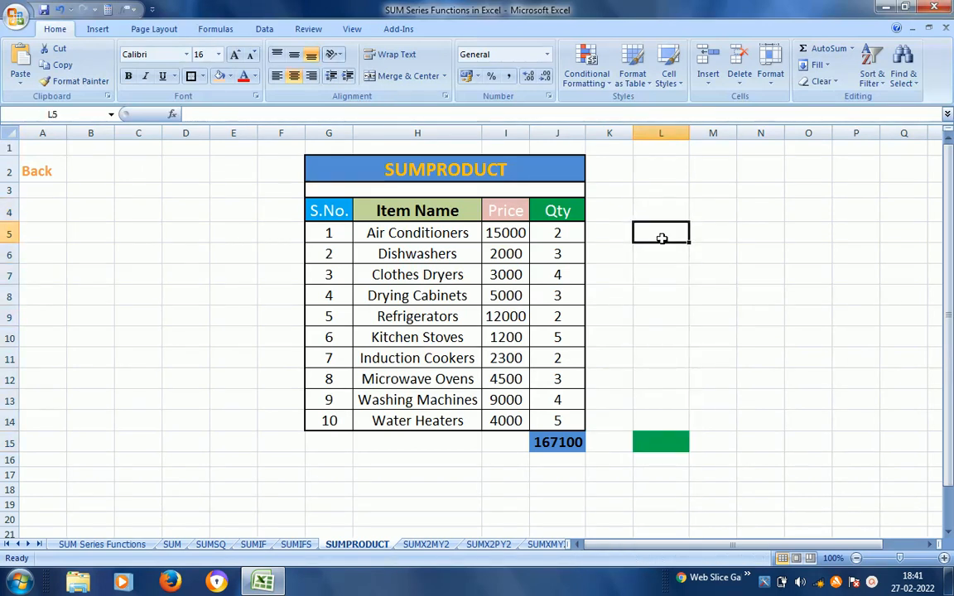
pyautogui.press('Left')
pyautogui.press('Left')
pyautogui.press('Left')
pyautogui.press('Left')
pyautogui.press('Left')
pyautogui.press('Right')
pyautogui.press('Right')
pyautogui.press('Right')
pyautogui.press('Right')
pyautogui.press('Right')
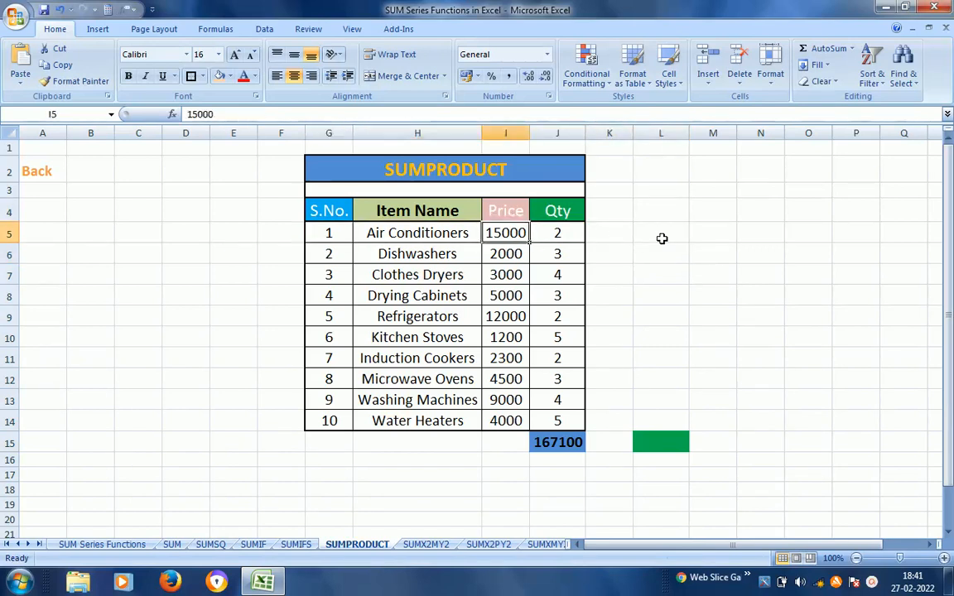
pyautogui.press('Left')
pyautogui.press('Left')
pyautogui.press('Left')
pyautogui.press('Right')
pyautogui.press('Right')
pyautogui.press('Right')
# Enter the formula =I5*J5 in L5 to multiply the first item's price by its quantity.
pyautogui.write('=')
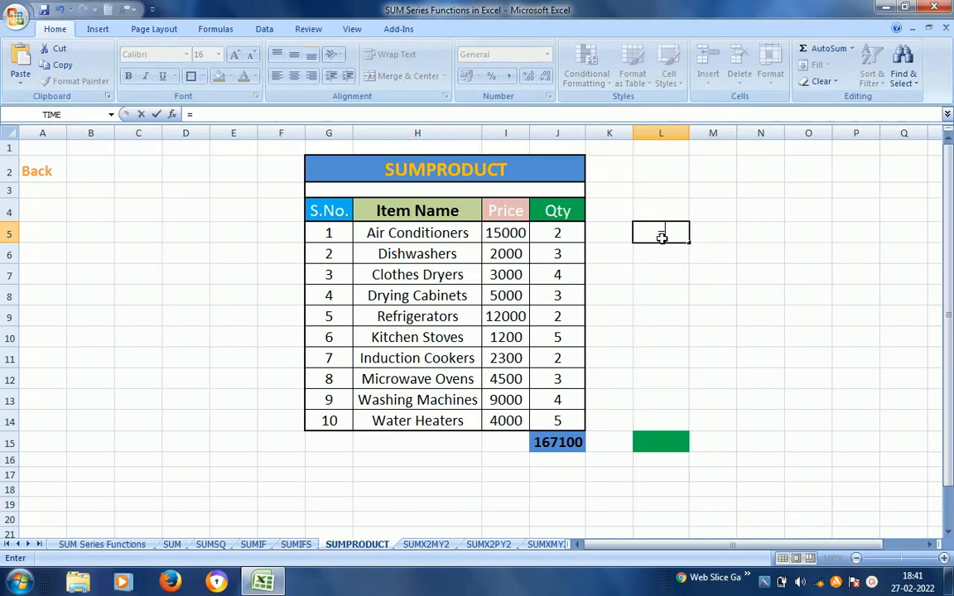
pyautogui.press('Left')
pyautogui.press('Left')
pyautogui.press('Left')
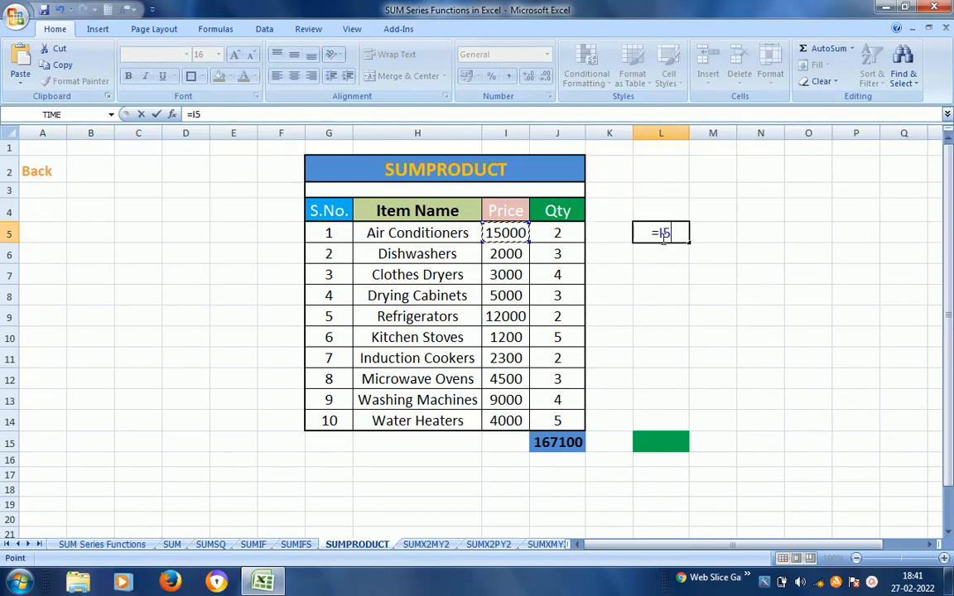
pyautogui.write('*')
pyautogui.press('Left')
pyautogui.press('Left')
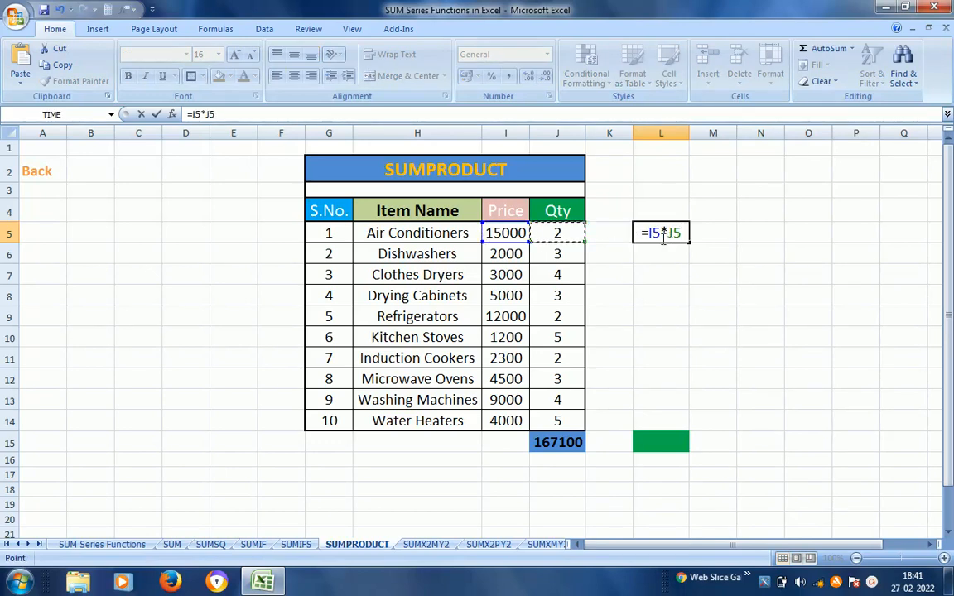
pyautogui.press('Return')
# Copy the price-times-quantity formula from L5 down through L14 for all remaining items.
pyautogui.press('Up')
pyautogui.hotkey('ctrl', 'c')
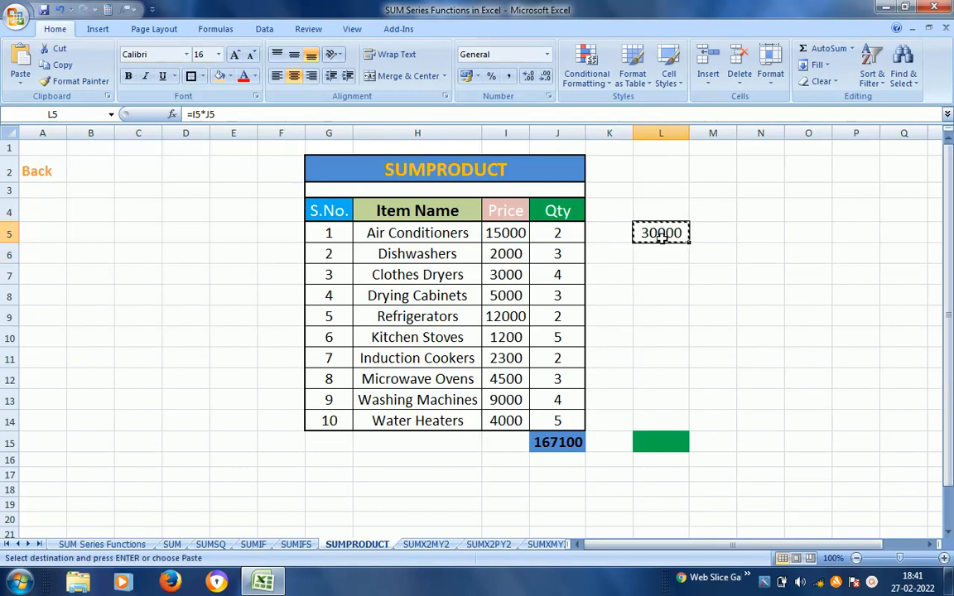
pyautogui.hotkey('shift', 'Down')
pyautogui.hotkey('shift', 'Down')
pyautogui.hotkey('shift', 'Down')
pyautogui.hotkey('shift', 'Down')
pyautogui.hotkey('shift', 'Down')
pyautogui.hotkey('shift', 'Down')
pyautogui.hotkey('shift', 'Down')
pyautogui.hotkey('shift', 'Down')
pyautogui.hotkey('shift', 'Down')
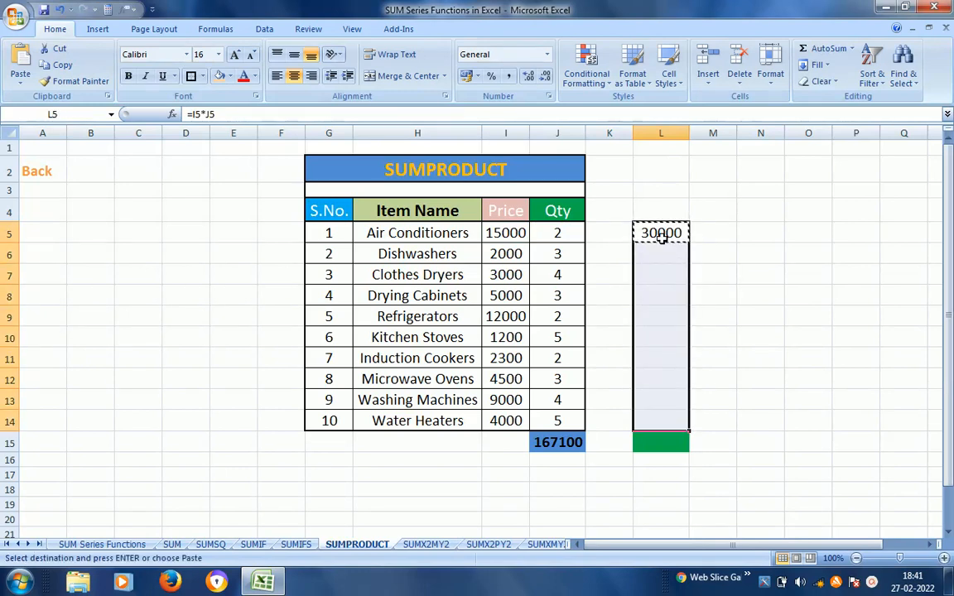
pyautogui.hotkey('ctrl', 'v')
pyautogui.press('Escape')
pyautogui.hotkey('ctrl', 'Down')
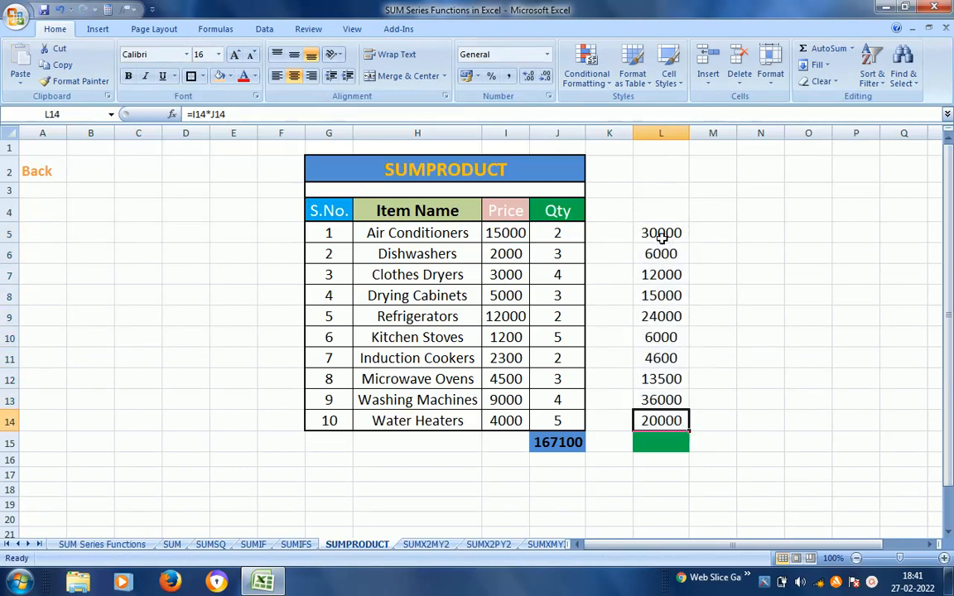
# Total the line amounts in L15 with the formula =SUM(L5:L14).
pyautogui.press('Down')
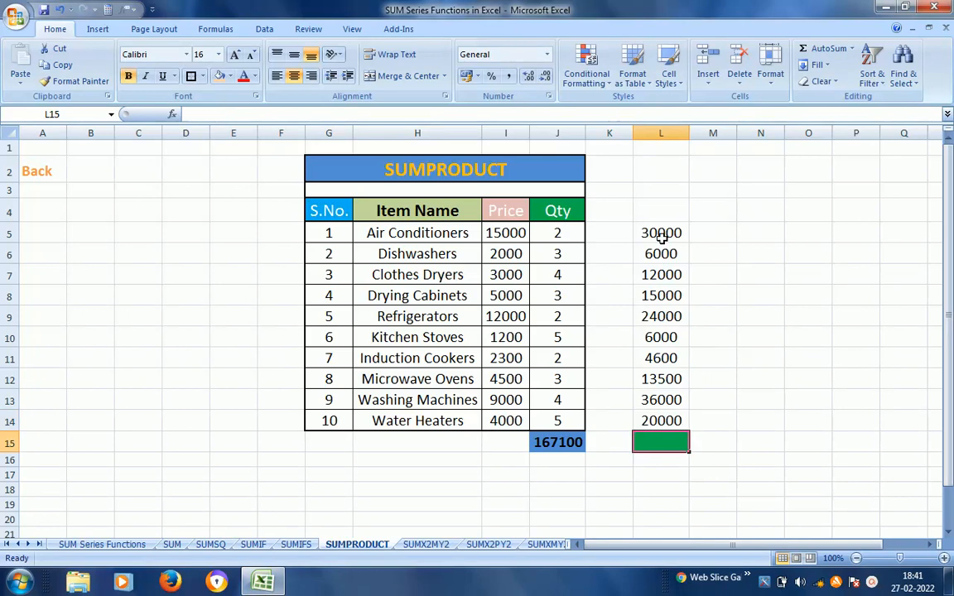
pyautogui.hotkey('alt', '=')
pyautogui.hotkey('ctrl', 'Return')
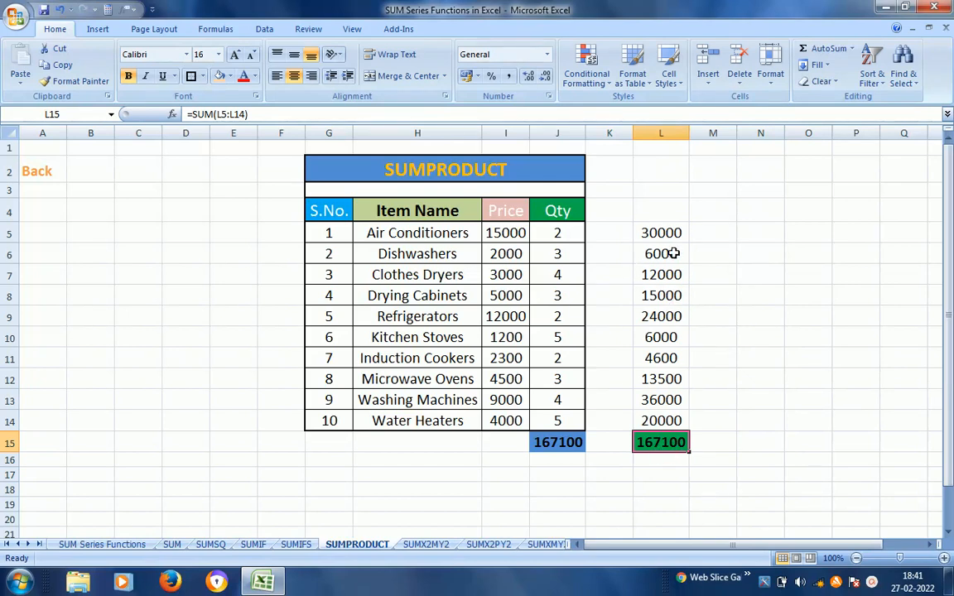
# Clear the existing result in J15, and keep the current Windows color scheme with the option to be asked again.
pyautogui.click(551, 442)
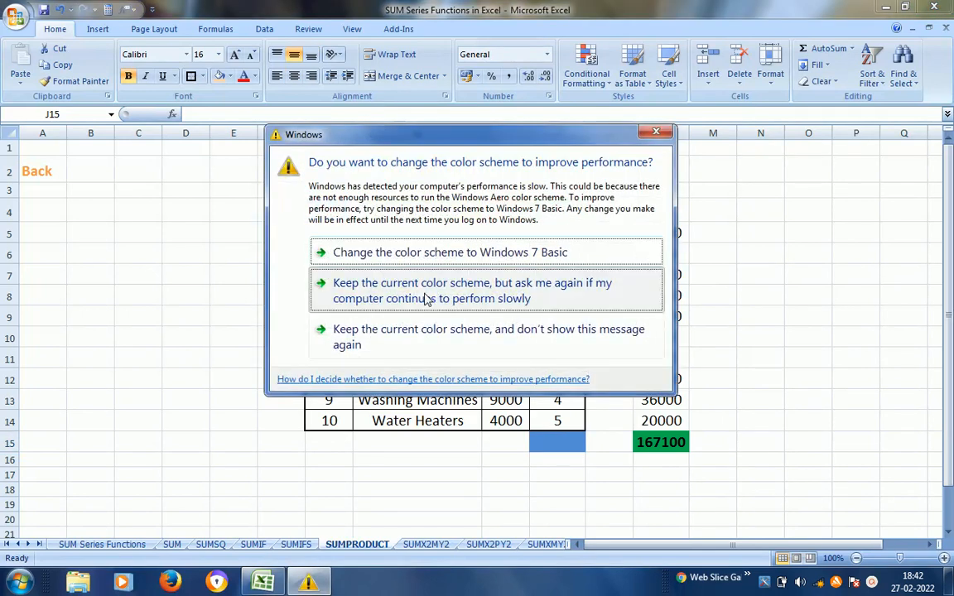
pyautogui.click(426, 299)
pyautogui.click(490, 176)
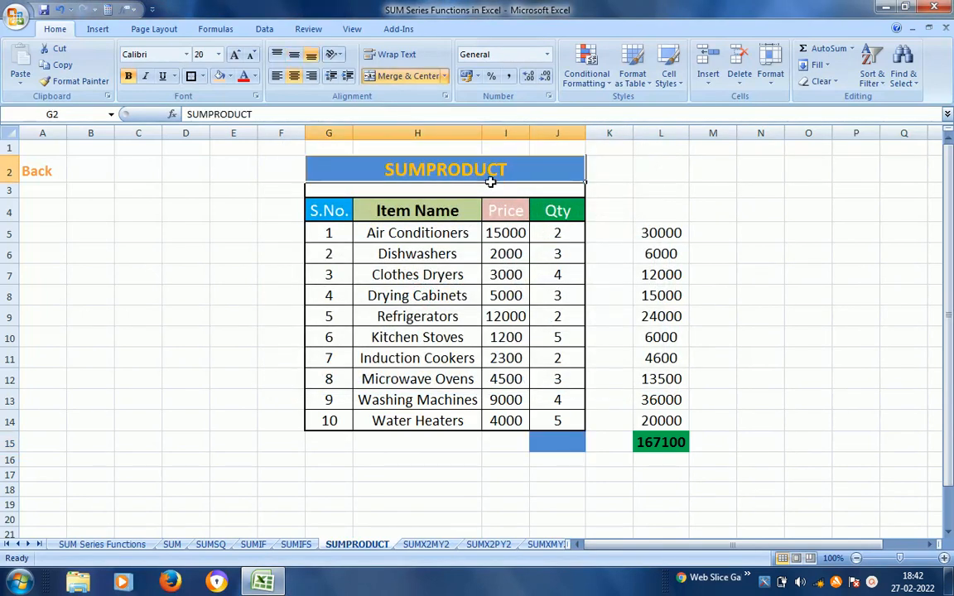
# Enter =SUMPRODUCT(I5:I14,J5:J14) in J15 to total price times quantity for all items.
pyautogui.click(563, 441)
pyautogui.write('=SUMPRODUCT')
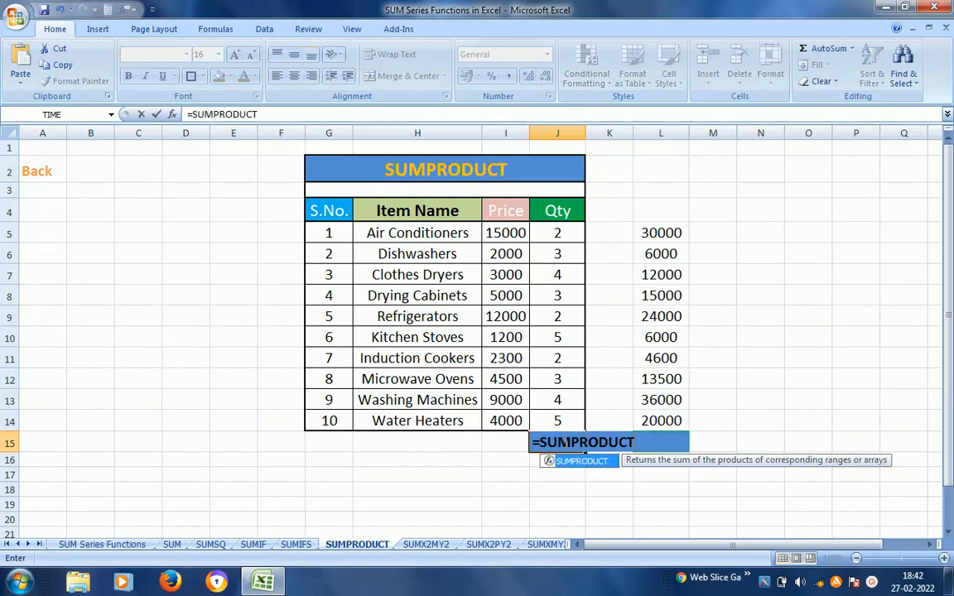
pyautogui.write('(')
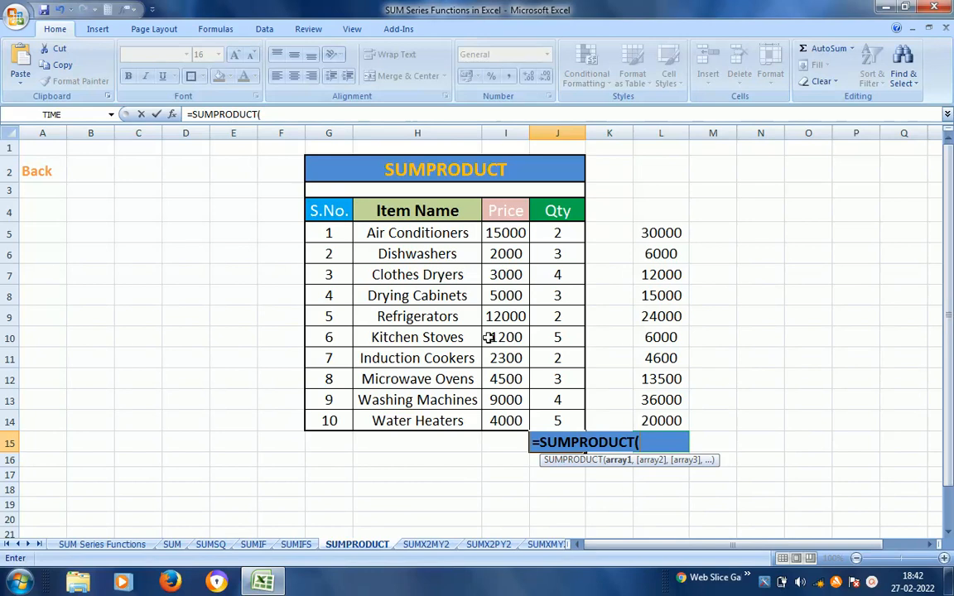
pyautogui.click(500, 238)
pyautogui.hotkey('ctrl', 'shift', 'Down')
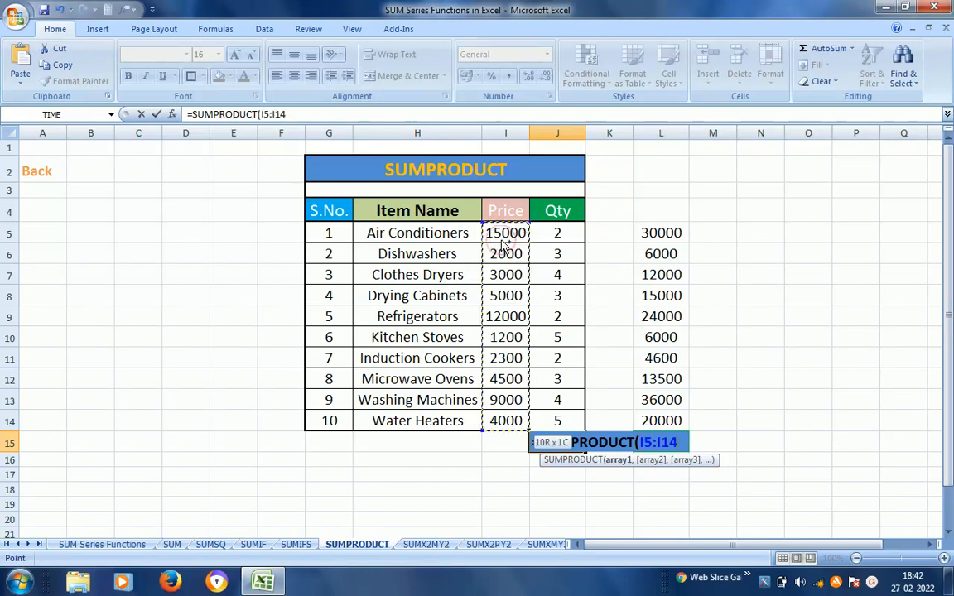
pyautogui.write(',')
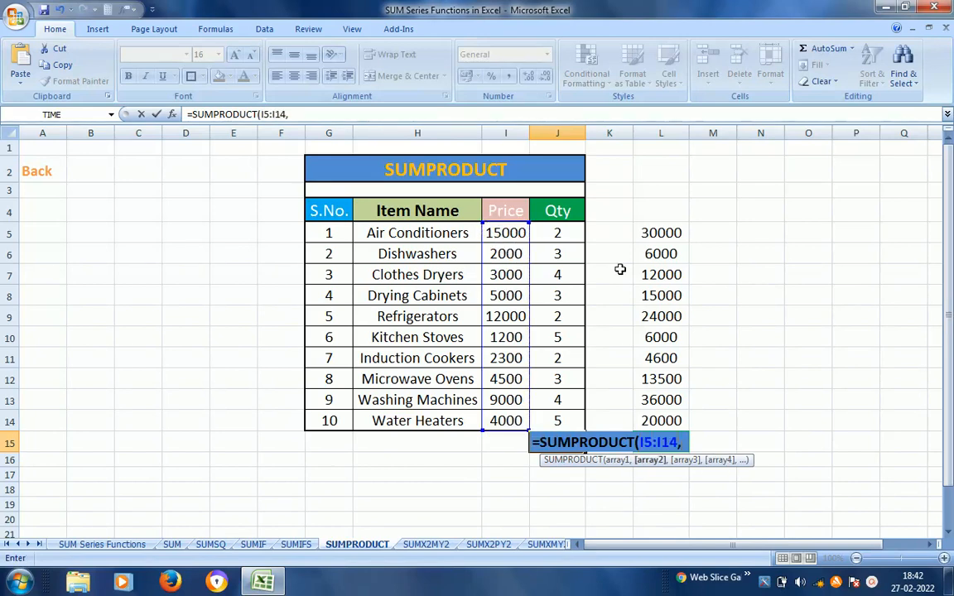
pyautogui.click(562, 236)
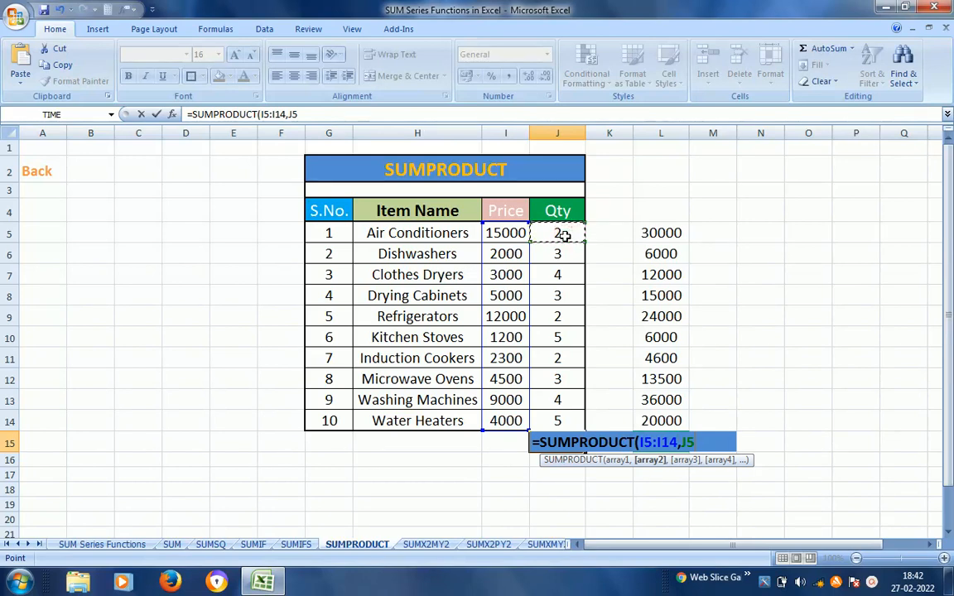
pyautogui.hotkey('ctrl', 'shift', 'Down')
pyautogui.press('Return')
pyautogui.press('Up')
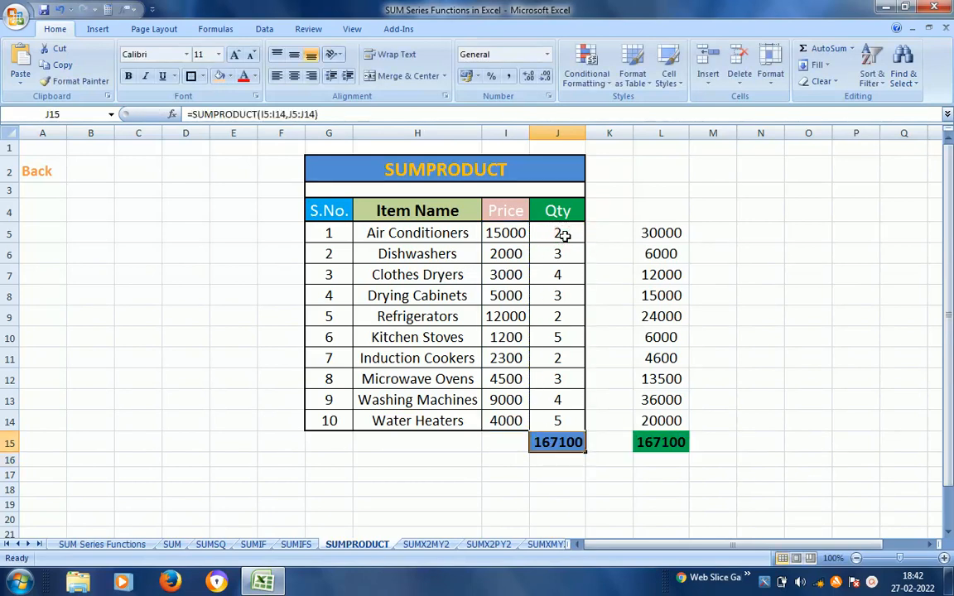
# Compare the SUMPRODUCT result in J15 with the manually built total in L15.
pyautogui.press('Right')
pyautogui.press('Right')
pyautogui.press('Left')
pyautogui.press('Left')
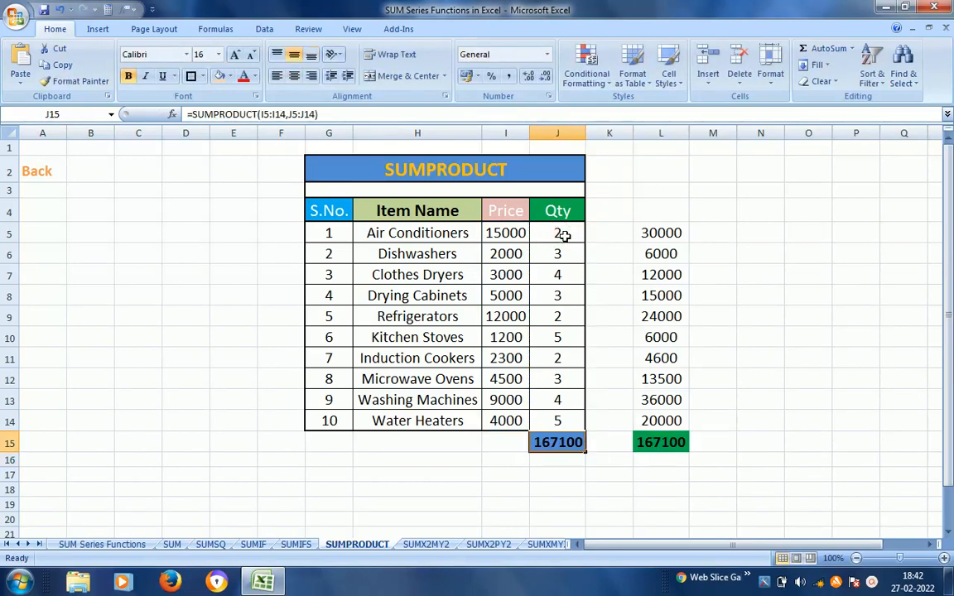
pyautogui.press('Right')
pyautogui.press('Left')
pyautogui.press('Right')
pyautogui.press('Left')
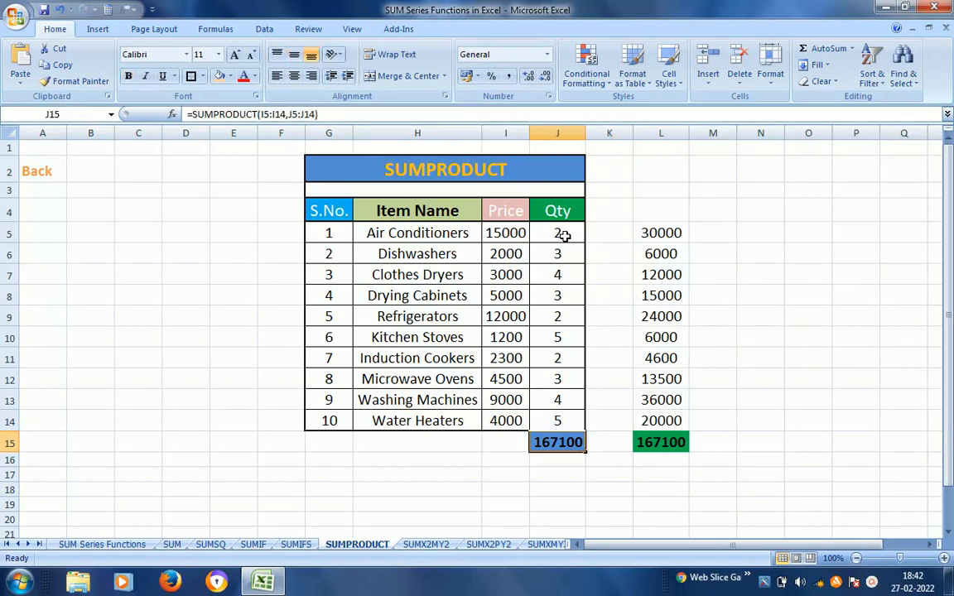
# Review the individual line amounts in column L and their sum against the SUMPRODUCT formula in J15.
pyautogui.press('Right')
pyautogui.press('Right')
pyautogui.press('Up')
pyautogui.press('Up')
pyautogui.press('Up')
pyautogui.press('Up')
pyautogui.press('Up')
pyautogui.press('Up')
pyautogui.press('Up')
pyautogui.press('Up')
pyautogui.press('Up')
pyautogui.press('Up')
pyautogui.press('Up')
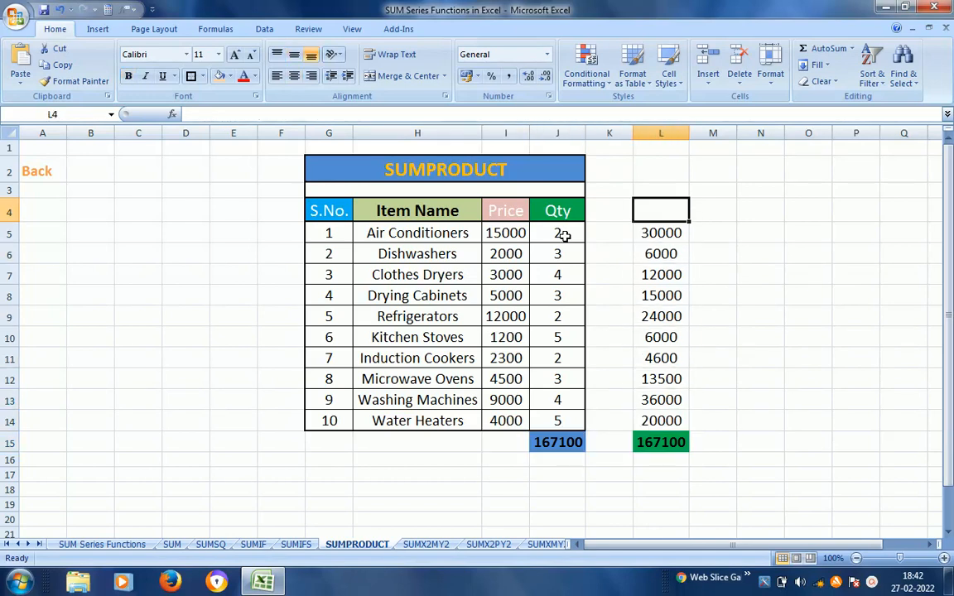
pyautogui.press('Down')
pyautogui.press('Down')
pyautogui.press('Down')
pyautogui.press('Down')
pyautogui.press('Down')
pyautogui.press('Down')
pyautogui.press('Down')
pyautogui.press('Down')
pyautogui.press('Down')
pyautogui.press('Down')
pyautogui.press('Down')
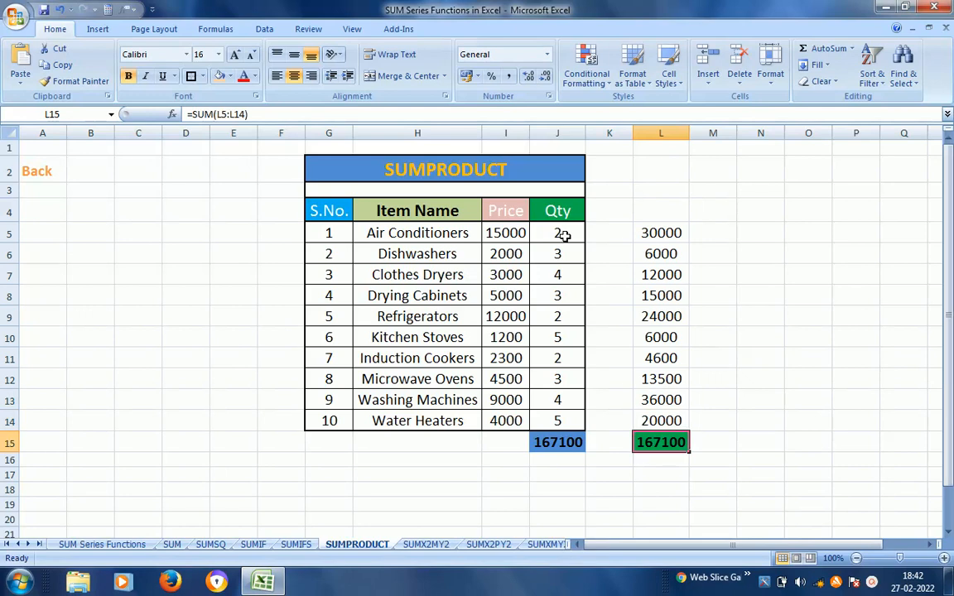
pyautogui.press('Left')
pyautogui.press('Left')
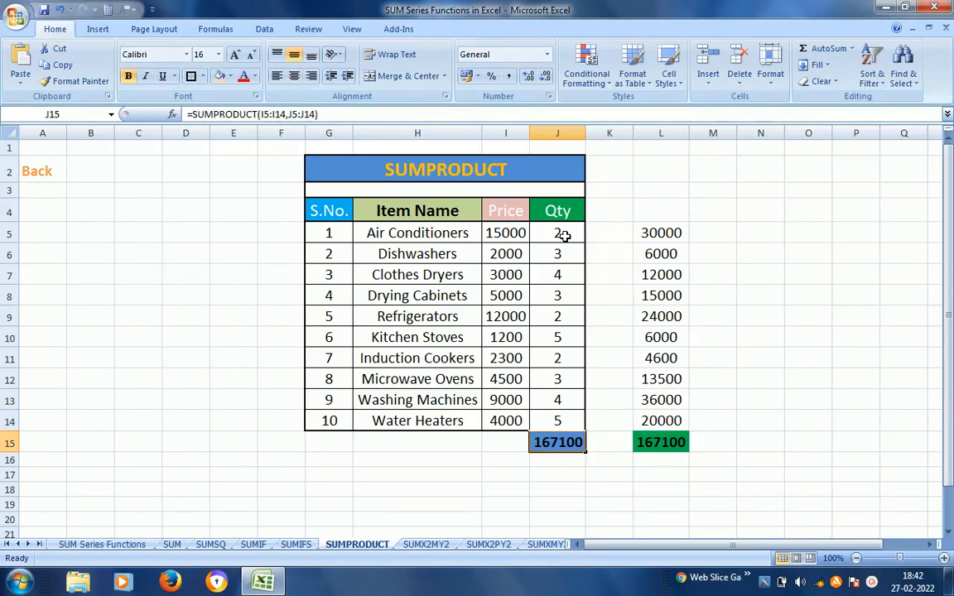
# Return to the function index and open the SUMX2MY2 sheet.
pyautogui.click(461, 168)
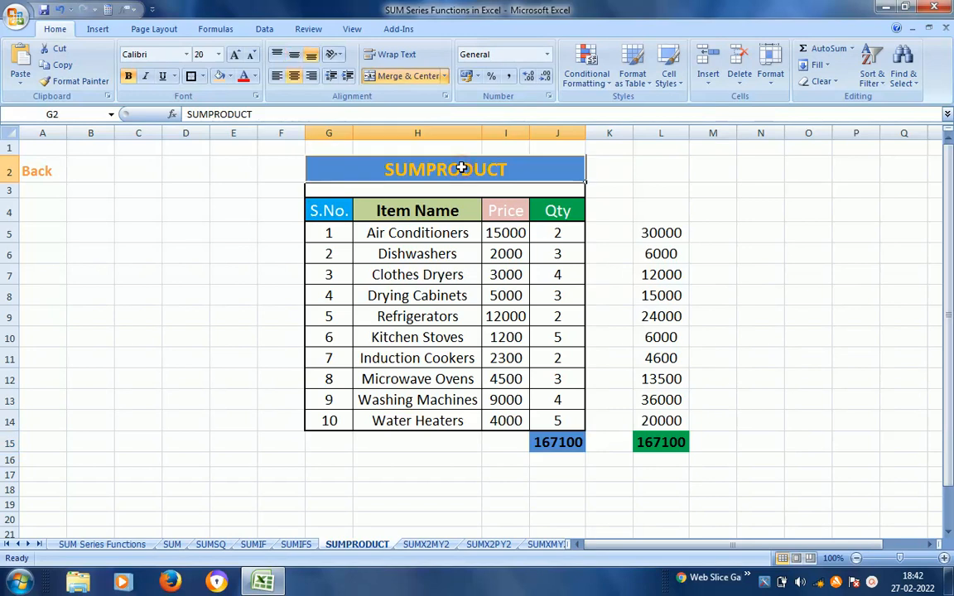
pyautogui.click(41, 175)
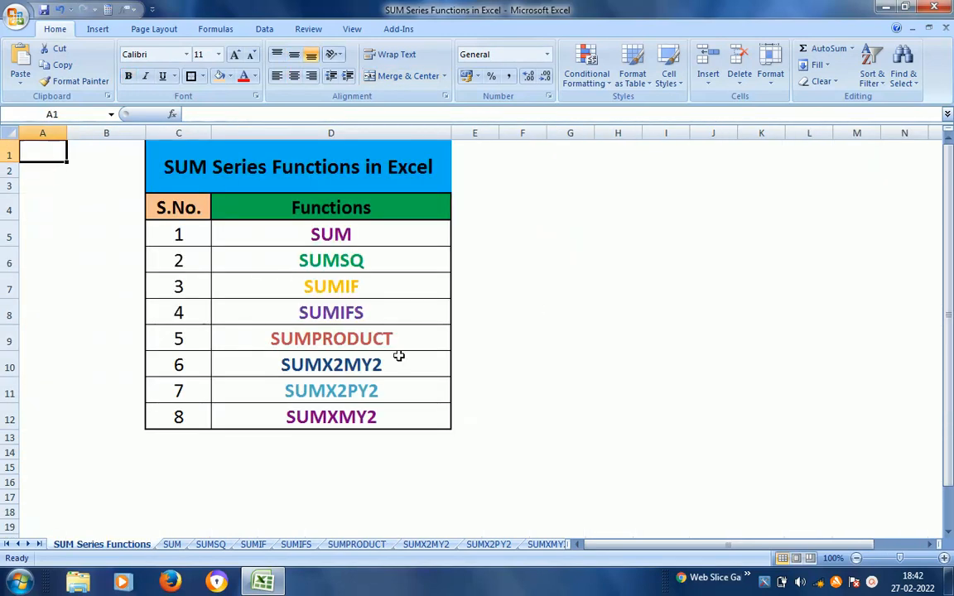
pyautogui.click(344, 366)
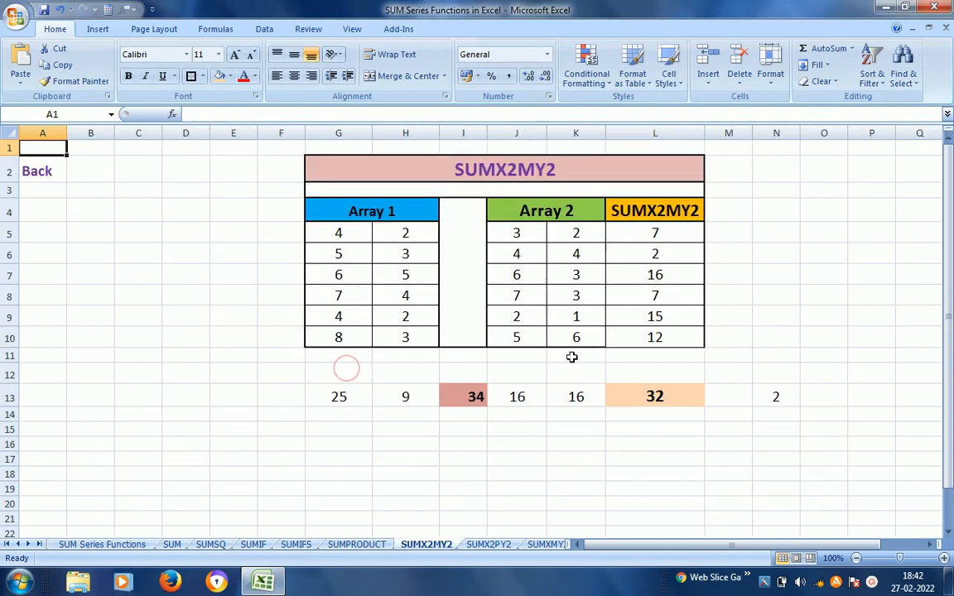
pyautogui.click(402, 232)
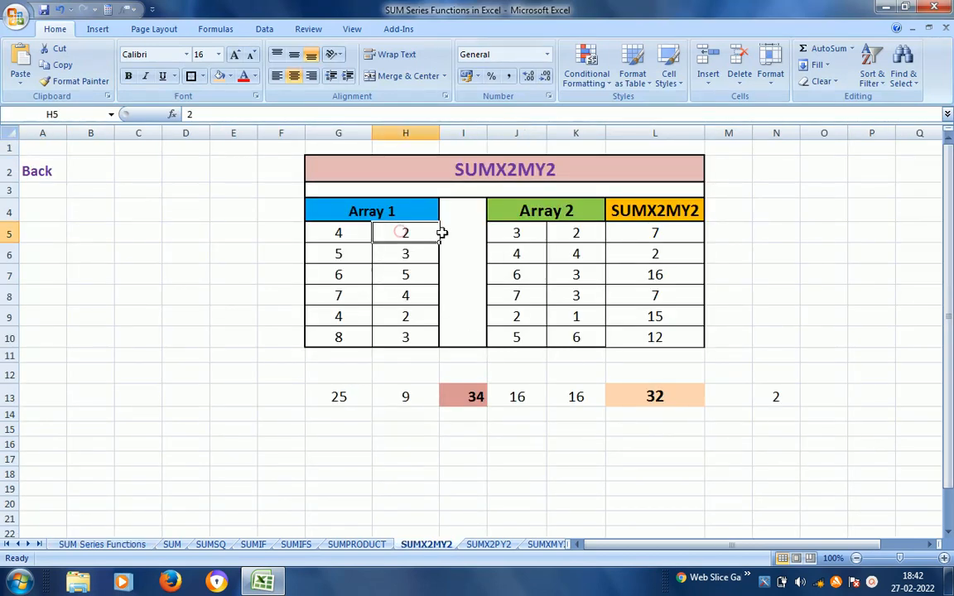
# Clear the existing SUMX2MY2 results in L5:L10.
pyautogui.click(677, 235)
pyautogui.hotkey('ctrl', 'shift', 'Down')
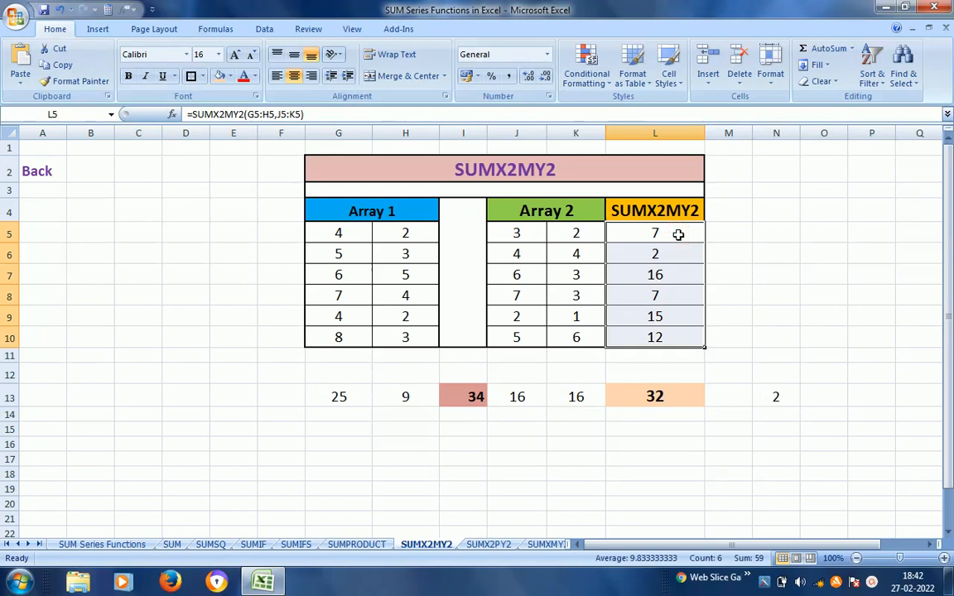
pyautogui.press('Delete')
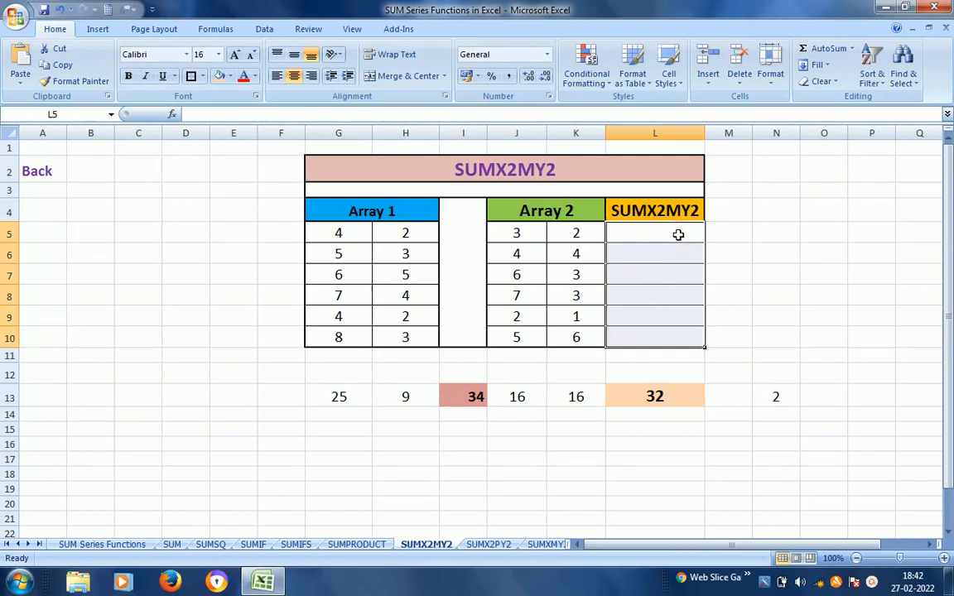
# Check the function name in header L4 and the Array 1 values in row 5.
pyautogui.click(677, 235)
pyautogui.press('Up')
pyautogui.press('F2')
pyautogui.hotkey('shift', 'Home')
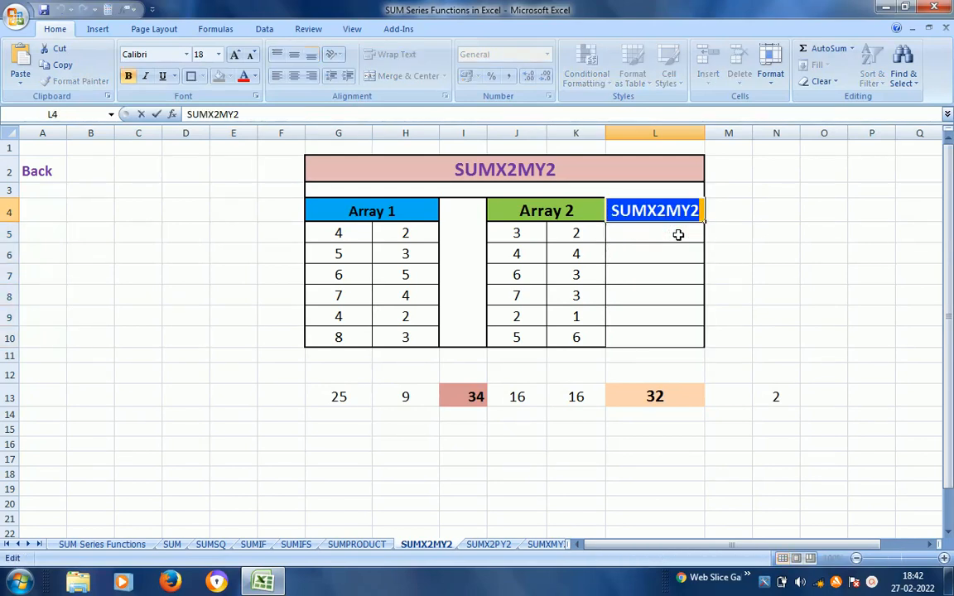
pyautogui.press('Escape')
pyautogui.press('Down')
pyautogui.press('Left')
pyautogui.press('Left')
pyautogui.press('Left')
pyautogui.press('Left')
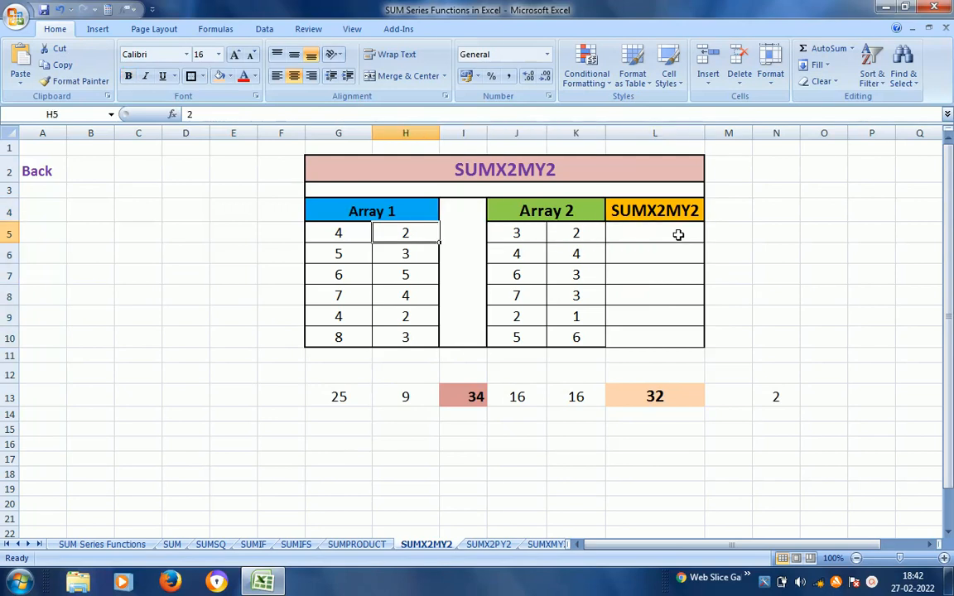
pyautogui.press('Left')
pyautogui.press('Right')
pyautogui.press('Right')
# Enter =SUMX2MY2(G5:H5,J5:K5) in L5 to sum the differences of squares between the two arrays.
pyautogui.click(677, 236)
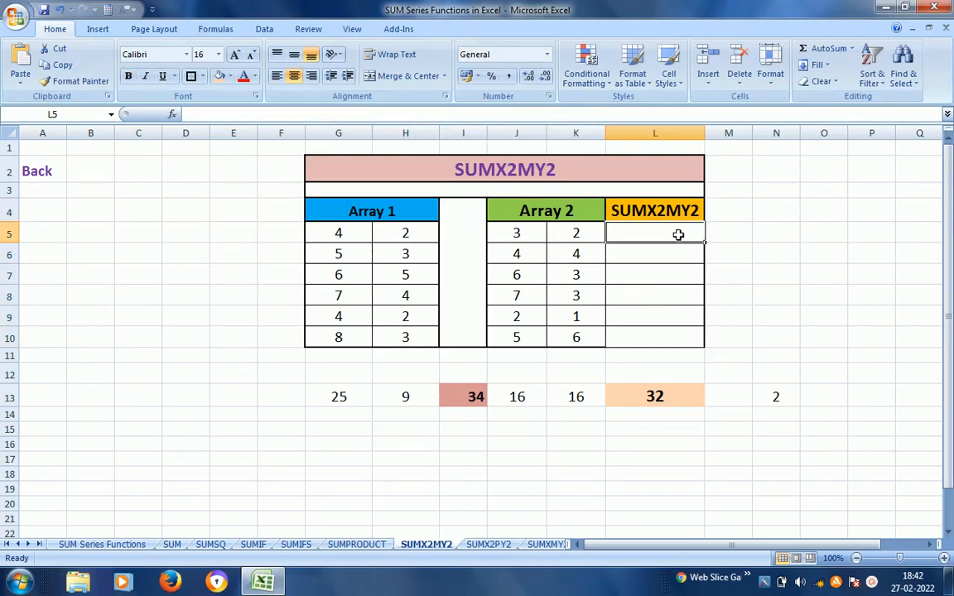
pyautogui.write('=SUMX2MY2')
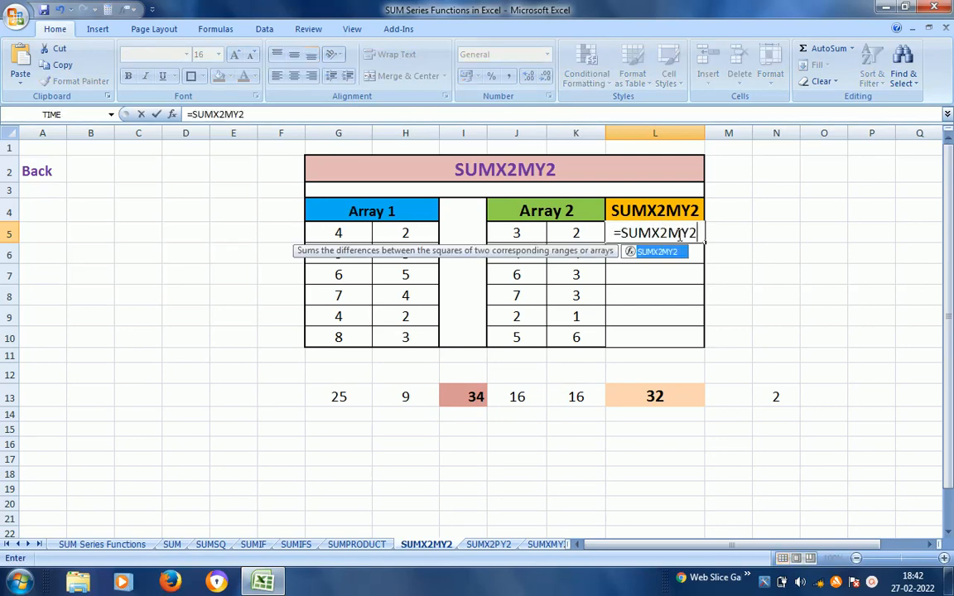
pyautogui.write('(')
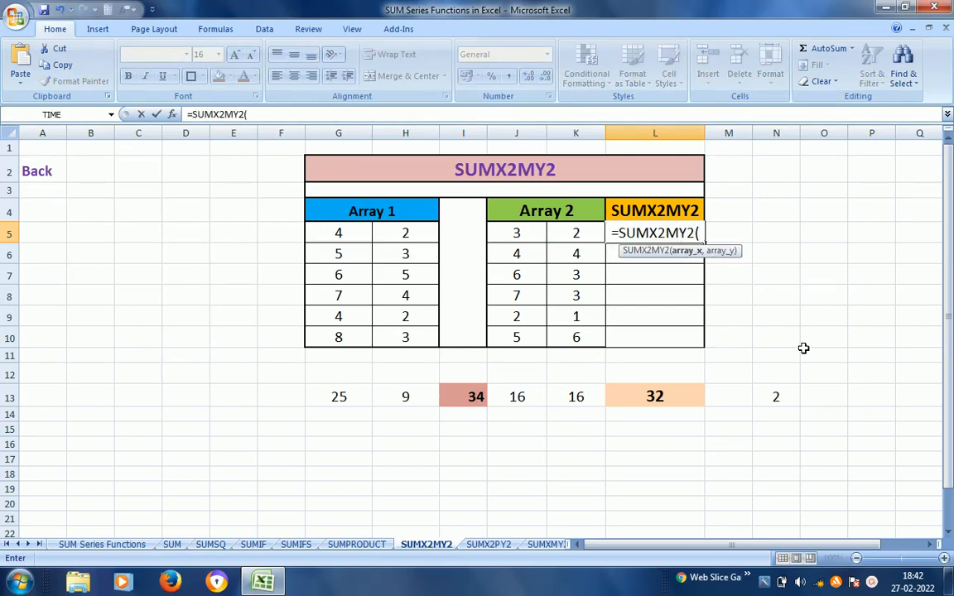
pyautogui.click(349, 236)
pyautogui.hotkey('shift', 'Right')
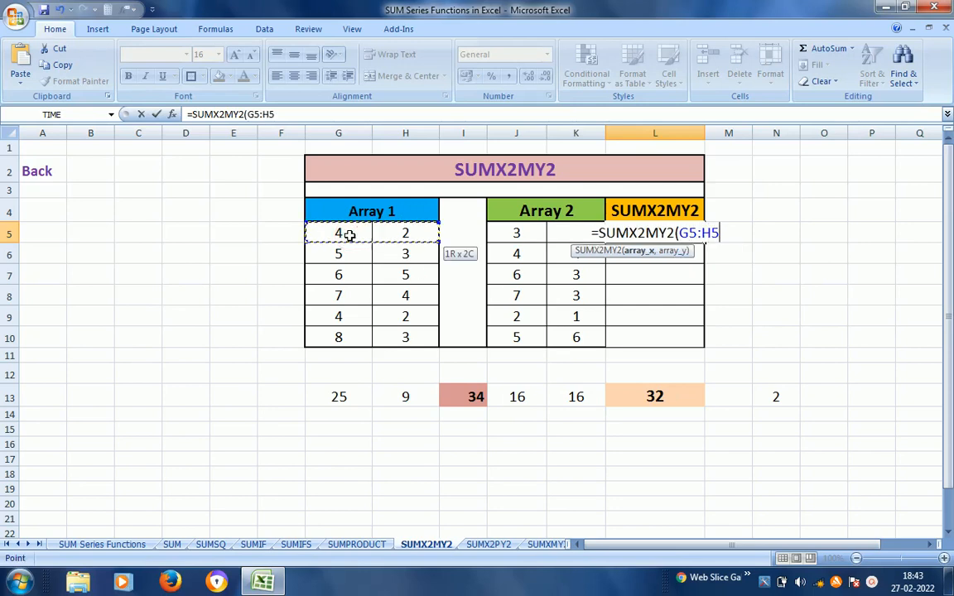
pyautogui.write(',')
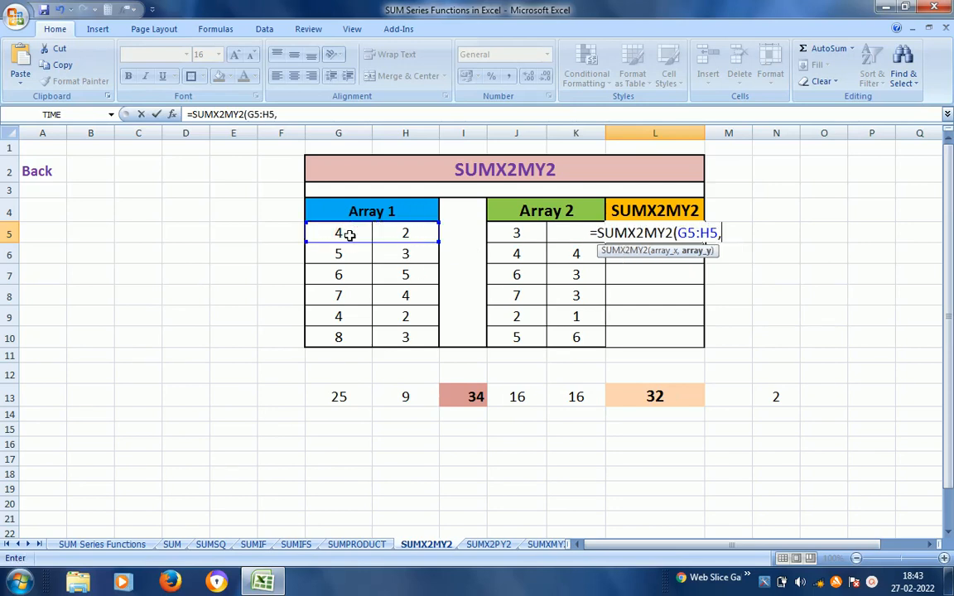
pyautogui.click(522, 236)
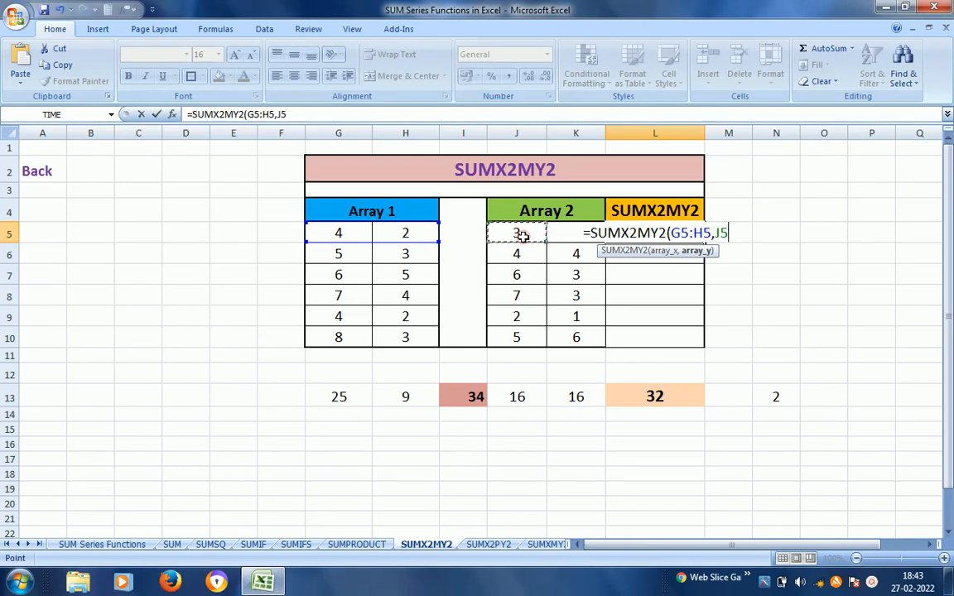
pyautogui.hotkey('shift', 'Right')
pyautogui.press('Return')
# Copy the SUMX2MY2 formula from L5 down through L10.
pyautogui.press('Up')
pyautogui.hotkey('ctrl', 'c')
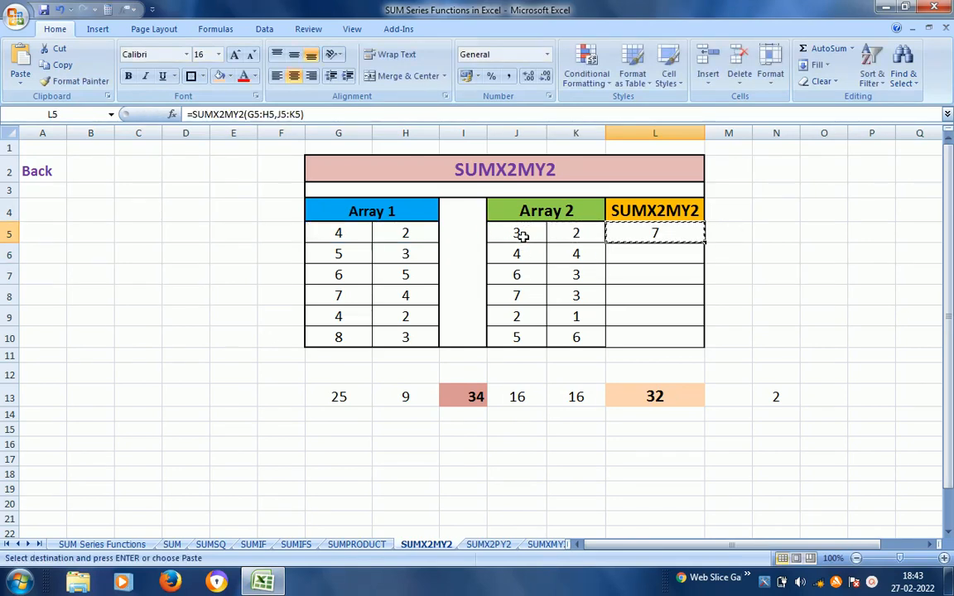
pyautogui.hotkey('shift', 'Down')
pyautogui.hotkey('shift', 'Down')
pyautogui.hotkey('shift', 'Down')
pyautogui.hotkey('shift', 'Down')
pyautogui.hotkey('shift', 'Down')
pyautogui.hotkey('ctrl', 'v')
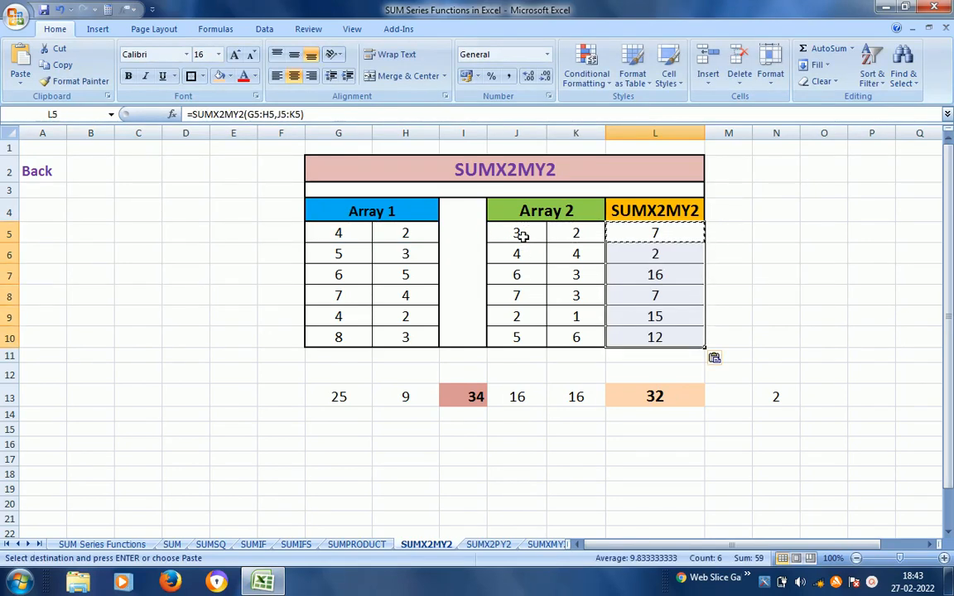
pyautogui.press('Escape')
# Review the copied SUMX2MY2 formulas and their results in L5:L10.
pyautogui.press('Down')
pyautogui.press('Up')
pyautogui.press('Up')
pyautogui.press('Down')
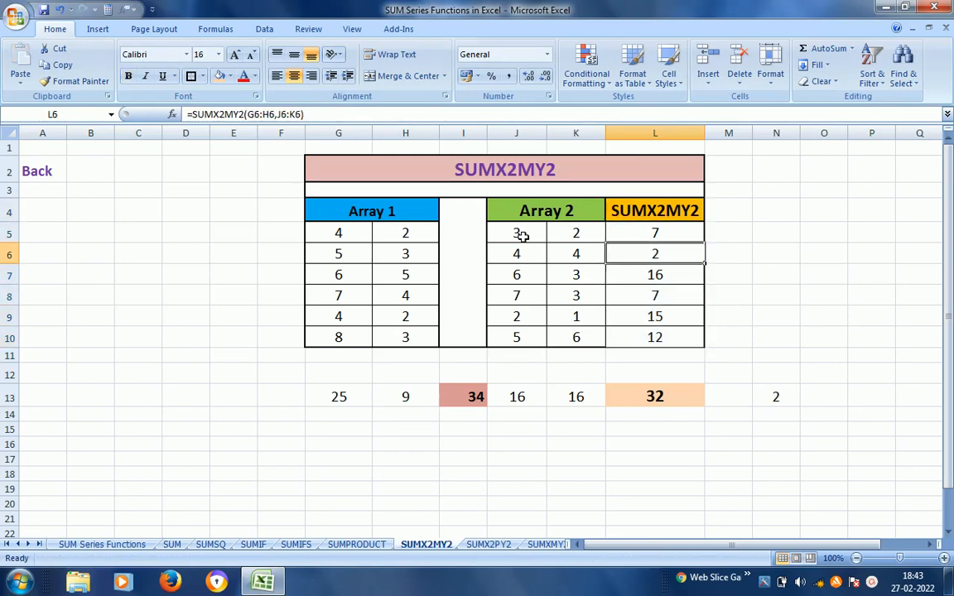
pyautogui.press('Down')
pyautogui.press('Down')
pyautogui.press('Down')
pyautogui.press('Down')
pyautogui.press('Down')
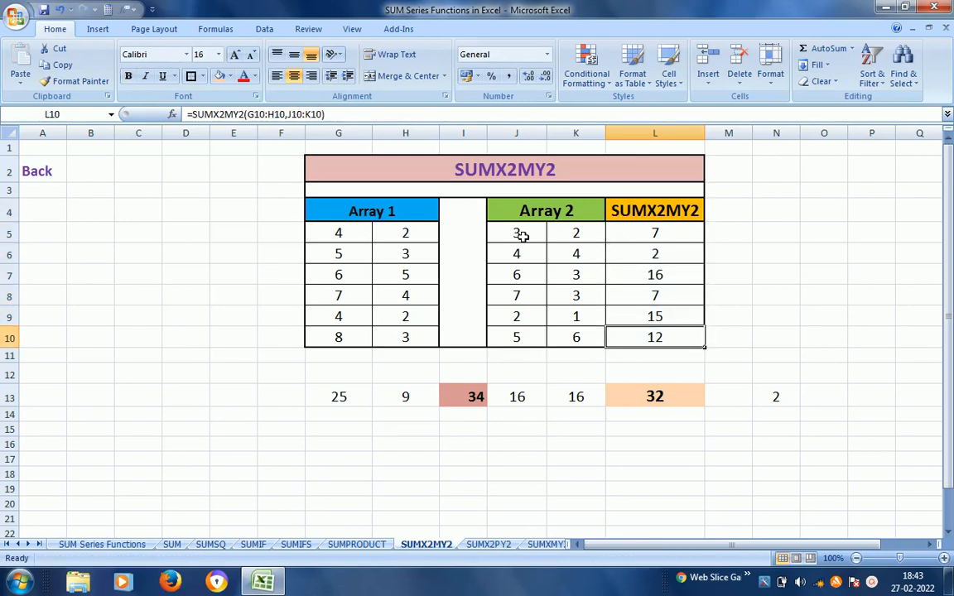
pyautogui.press('Up')
pyautogui.press('Up')
pyautogui.press('Up')
pyautogui.press('Up')
pyautogui.press('Up')
# Examine the row 5 values across Array 1 and Array 2 that feed the formula in L5.
pyautogui.press('Right')
pyautogui.press('Right')
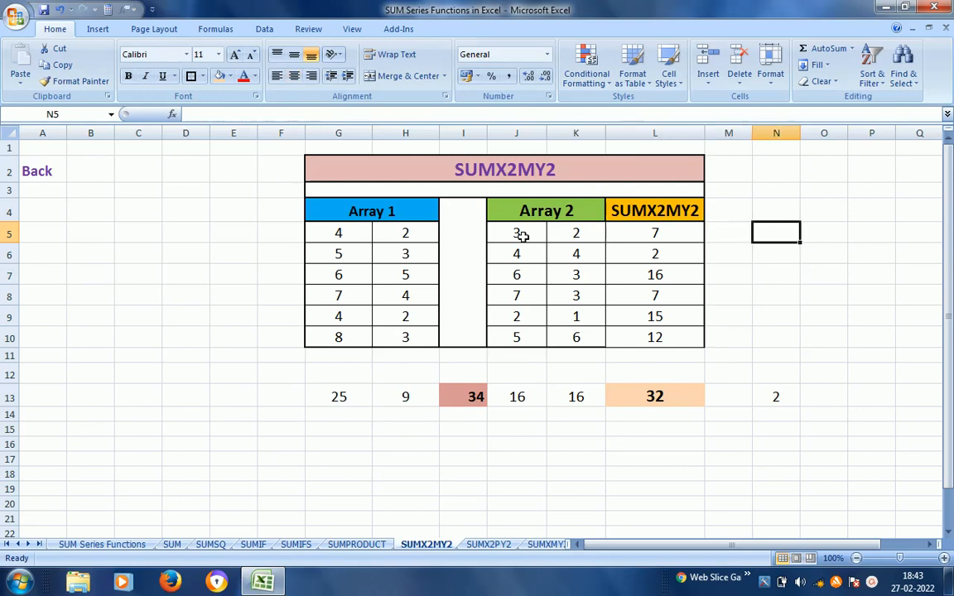
pyautogui.press('Left')
pyautogui.press('Left')
pyautogui.press('Left')
pyautogui.press('Left')
pyautogui.press('Left')
pyautogui.press('Left')
pyautogui.press('Left')
pyautogui.press('Left')
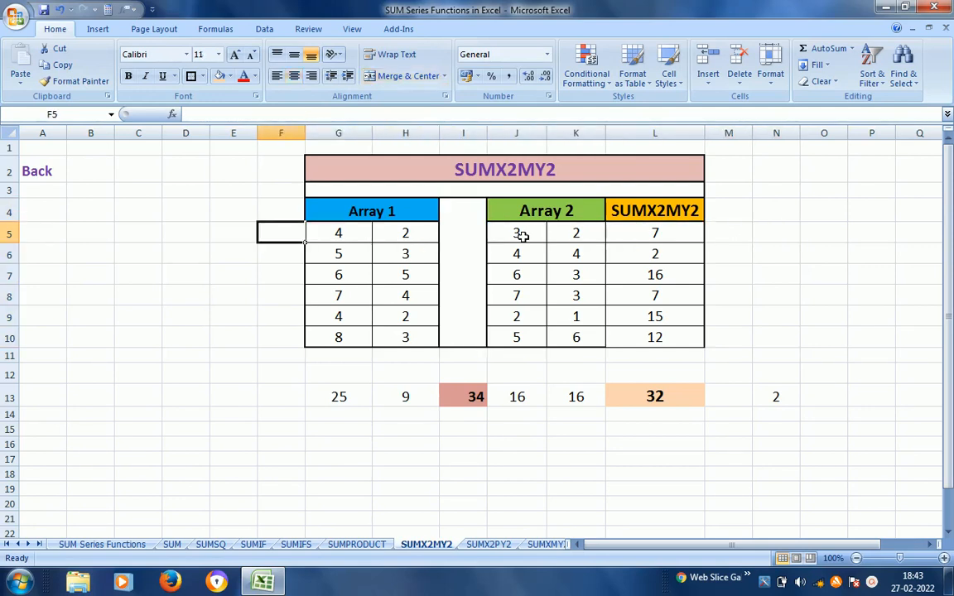
pyautogui.press('Right')
pyautogui.press('Right')
pyautogui.press('Right')
pyautogui.press('Right')
pyautogui.press('Right')
pyautogui.press('Right')
pyautogui.press('Left')
pyautogui.press('Left')
pyautogui.press('Left')
pyautogui.press('Left')
pyautogui.press('Left')
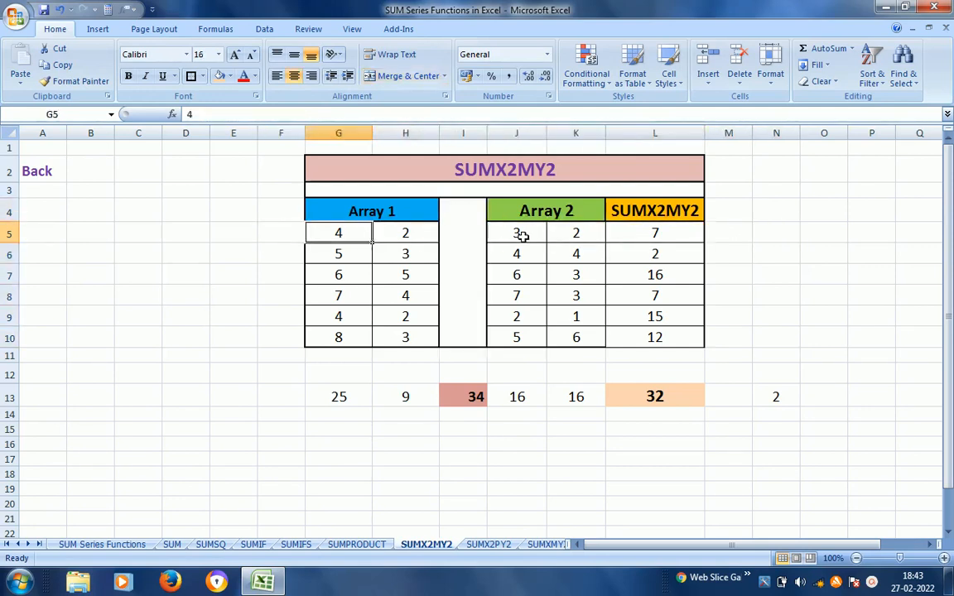
# Look through the values in the first column of Array 1, G5:G10.
pyautogui.press('Down')
pyautogui.press('Down')
pyautogui.press('Down')
pyautogui.press('Down')
pyautogui.press('Down')
pyautogui.press('Down')
pyautogui.press('Up')
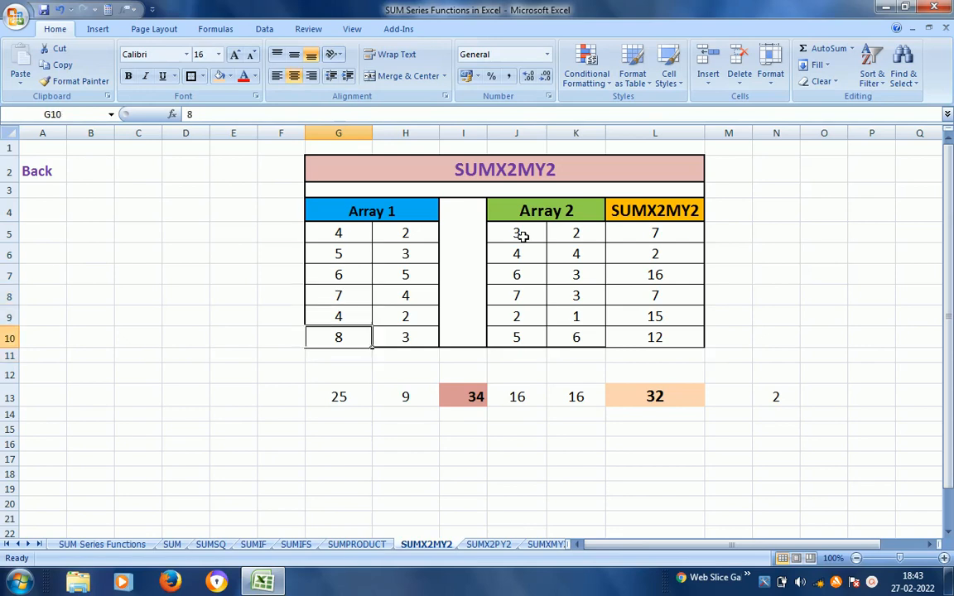
pyautogui.press('Up')
pyautogui.press('Up')
pyautogui.press('Up')
pyautogui.press('Up')
pyautogui.press('Up')
pyautogui.press('Up')
pyautogui.press('Up')
pyautogui.press('Up')
pyautogui.press('Down')
pyautogui.press('Down')
pyautogui.press('Down')
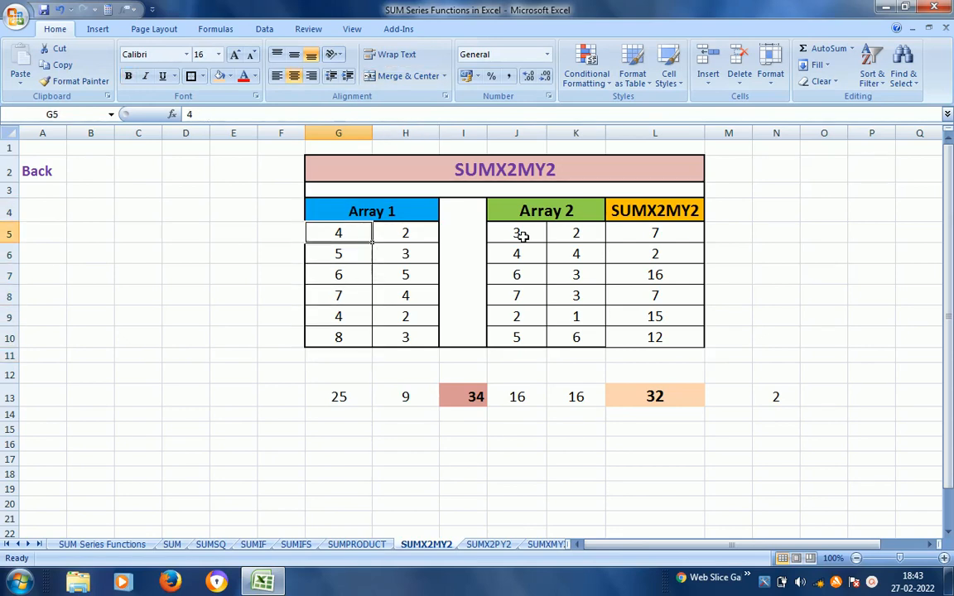
# Examine the manual check in row 13, from the squared values to the sum formula in I13.
pyautogui.press('Down')
pyautogui.press('Down')
pyautogui.press('Down')
pyautogui.press('Down')
pyautogui.press('Down')
pyautogui.press('Down')
pyautogui.press('Down')
pyautogui.press('Down')
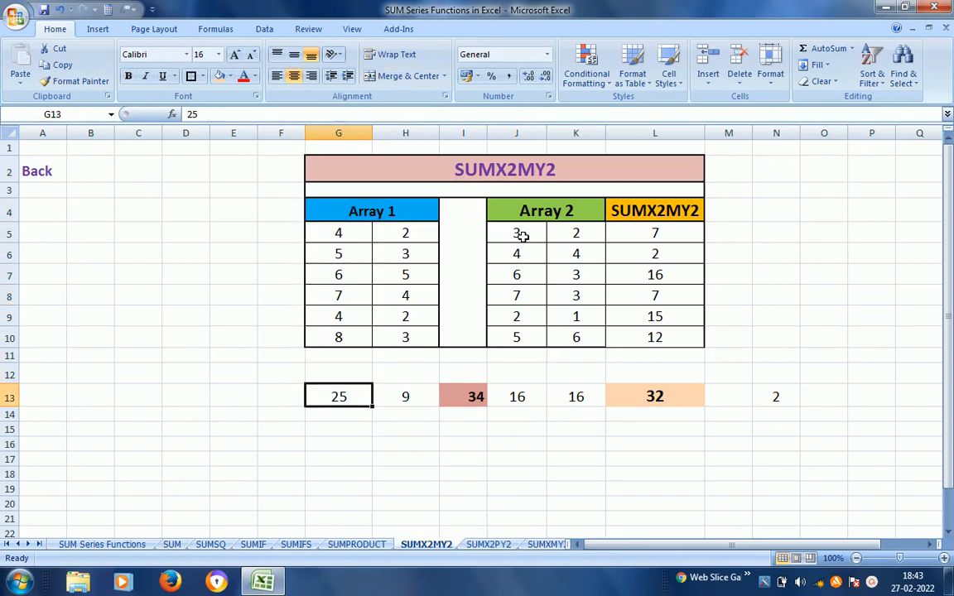
pyautogui.press('Right')
pyautogui.press('Right')
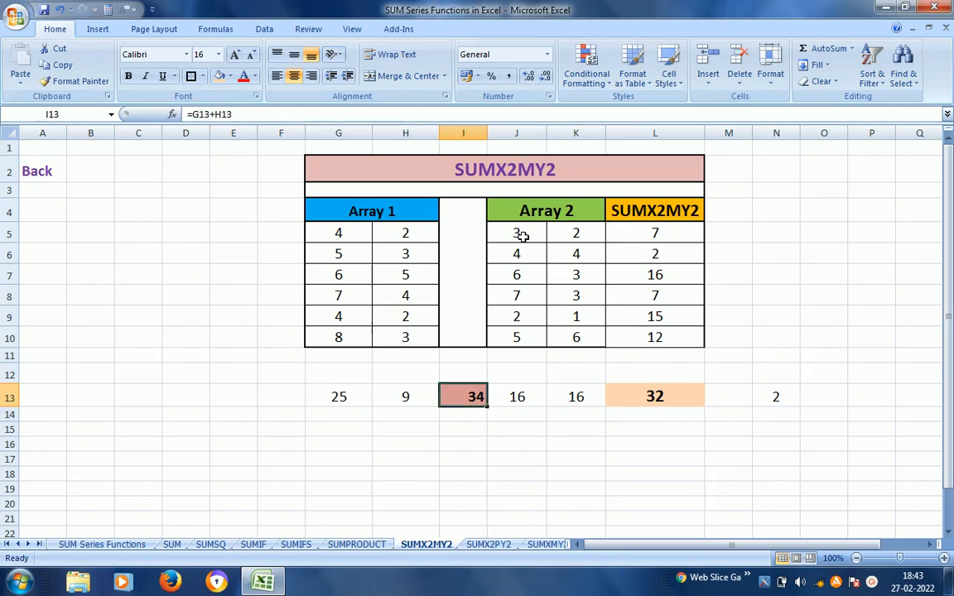
pyautogui.press('Left')
pyautogui.press('Left')
pyautogui.press('Right')
pyautogui.press('Right')
pyautogui.press('Right')
pyautogui.press('Right')
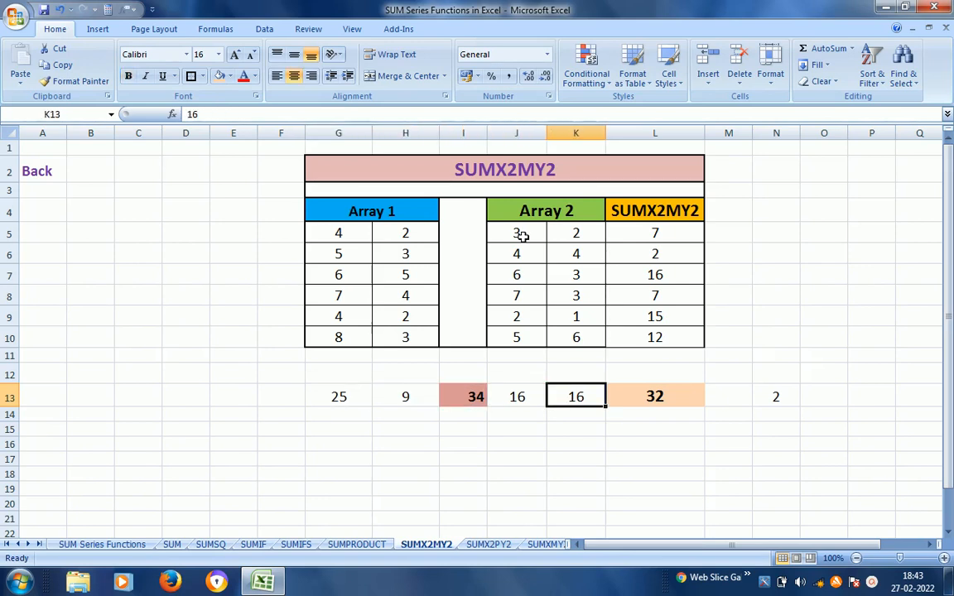
# Compare the array values in the table with the SUMX2MY2 formula in L5.
pyautogui.press('Left')
pyautogui.press('Left')
pyautogui.press('Left')
pyautogui.press('Left')
pyautogui.press('Up')
pyautogui.press('Up')
pyautogui.press('Up')
pyautogui.press('Up')
pyautogui.press('Up')
pyautogui.press('Up')
pyautogui.press('Up')
pyautogui.press('Up')
pyautogui.press('Up')
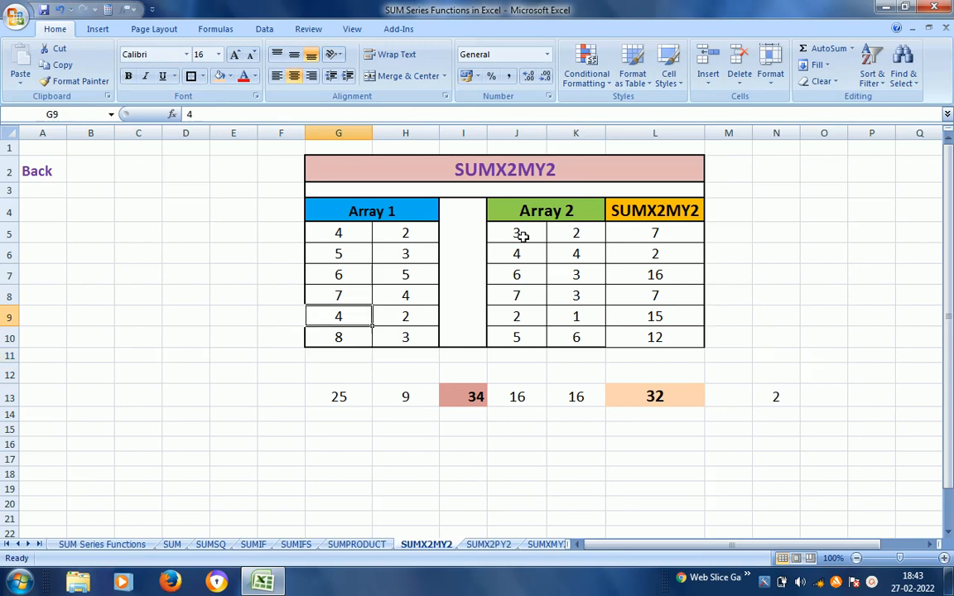
pyautogui.press('Right')
pyautogui.press('Right')
pyautogui.press('Right')
pyautogui.press('Down')
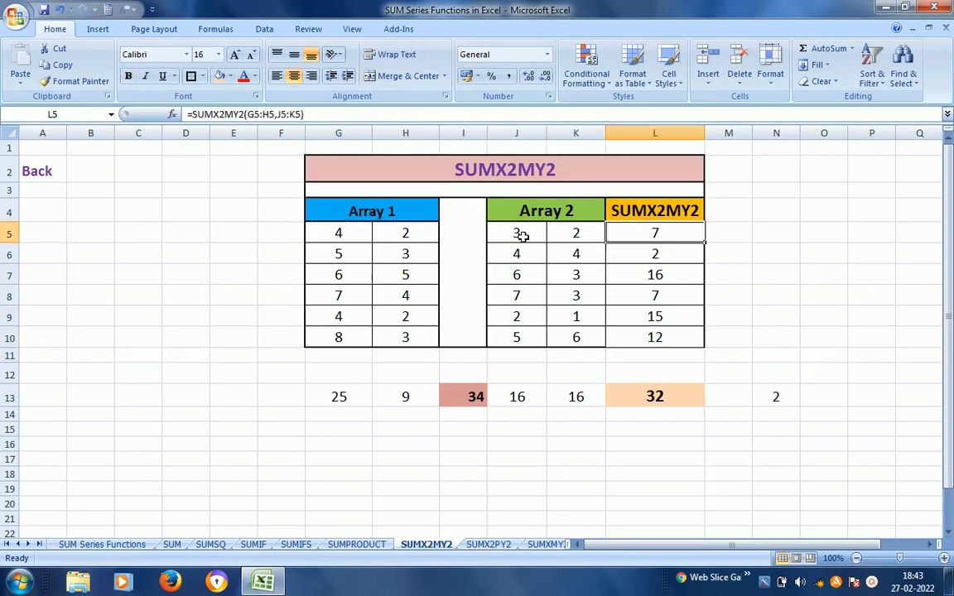
pyautogui.press('Left')
pyautogui.press('Left')
pyautogui.press('Left')
pyautogui.press('Left')
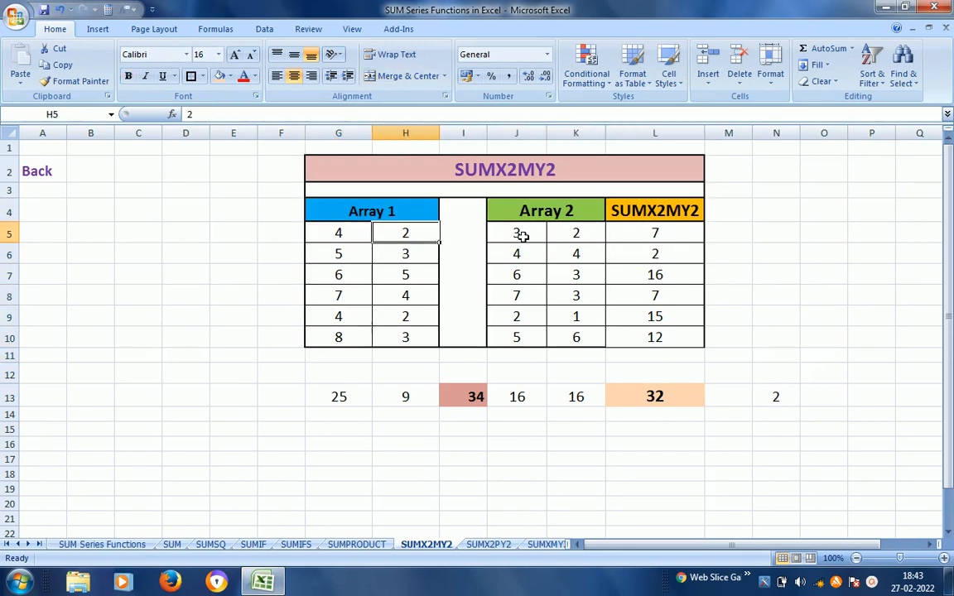
# Compare the squared value in G13 with the Array 1 values above it.
pyautogui.press('Down')
pyautogui.press('Down')
pyautogui.press('Down')
pyautogui.press('Down')
pyautogui.press('Down')
pyautogui.press('Down')
pyautogui.press('Down')
pyautogui.press('Down')
pyautogui.press('Left')
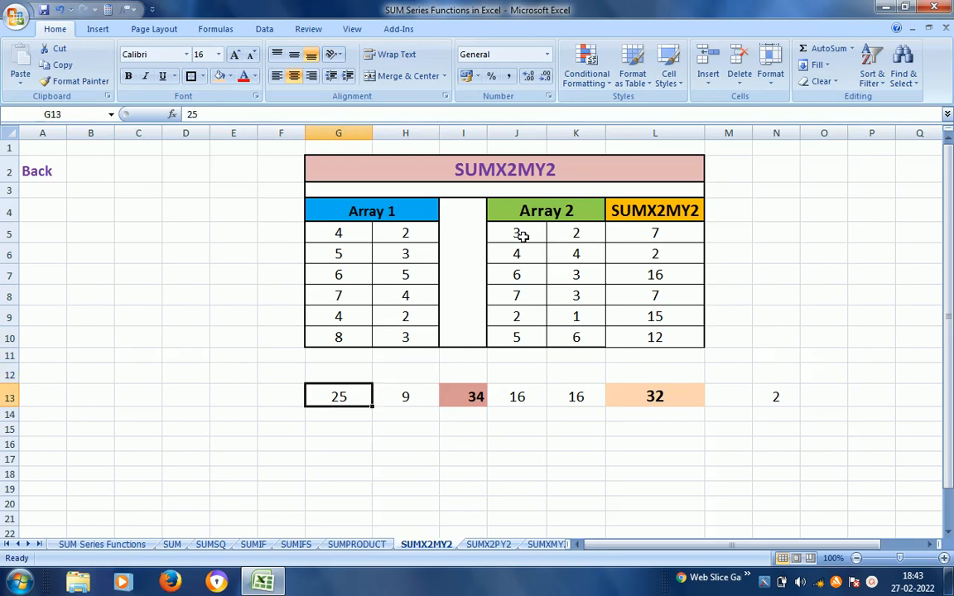
pyautogui.press('Up')
pyautogui.press('Up')
pyautogui.press('Up')
pyautogui.press('Up')
pyautogui.press('Up')
pyautogui.press('Up')
pyautogui.press('Up')
pyautogui.press('Up')
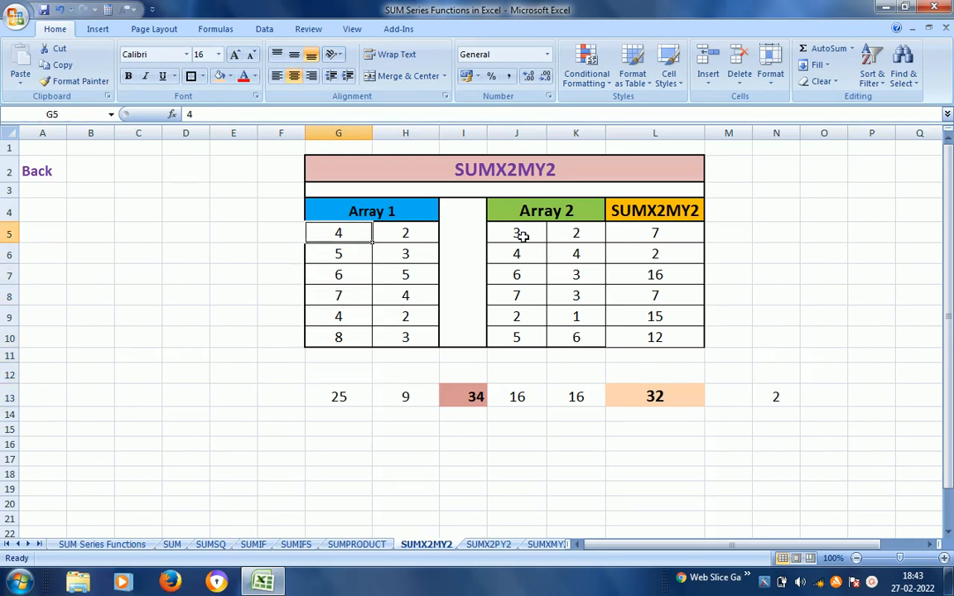
# Recheck the numbers in column G of Array 1 to find the row used in the manual calculation.
pyautogui.press('Down')
pyautogui.press('Down')
pyautogui.press('Down')
pyautogui.press('Down')
pyautogui.press('Down')
pyautogui.press('Up')
pyautogui.press('Up')
pyautogui.press('Up')
pyautogui.press('Up')
pyautogui.press('Up')
pyautogui.press('Down')
pyautogui.press('Down')
pyautogui.press('Down')
pyautogui.press('Down')
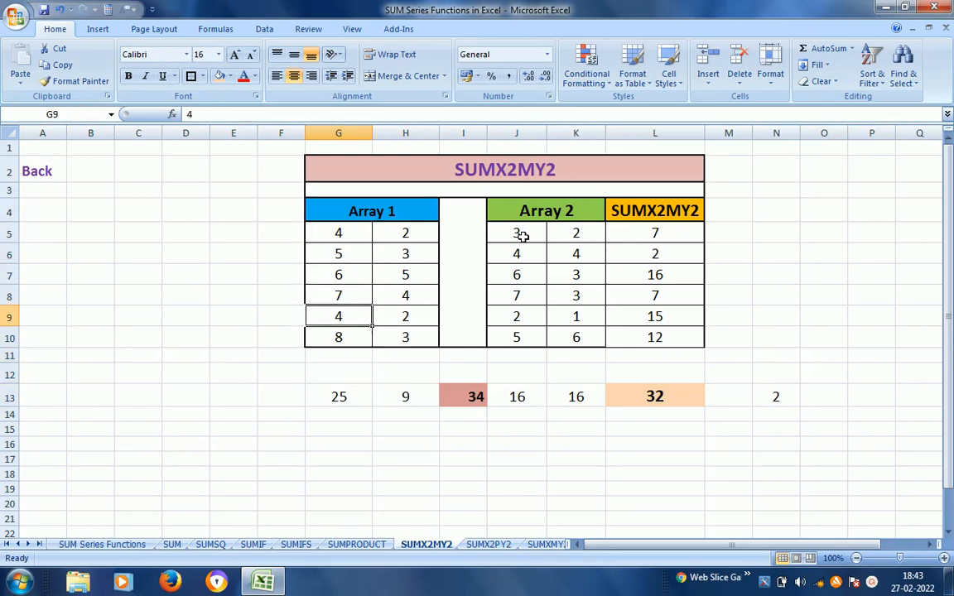
# Set G13 to 16, the square of the first Array 1 value in G5.
pyautogui.press('Down')
pyautogui.press('Down')
pyautogui.press('Down')
pyautogui.press('Down')
pyautogui.write('1')
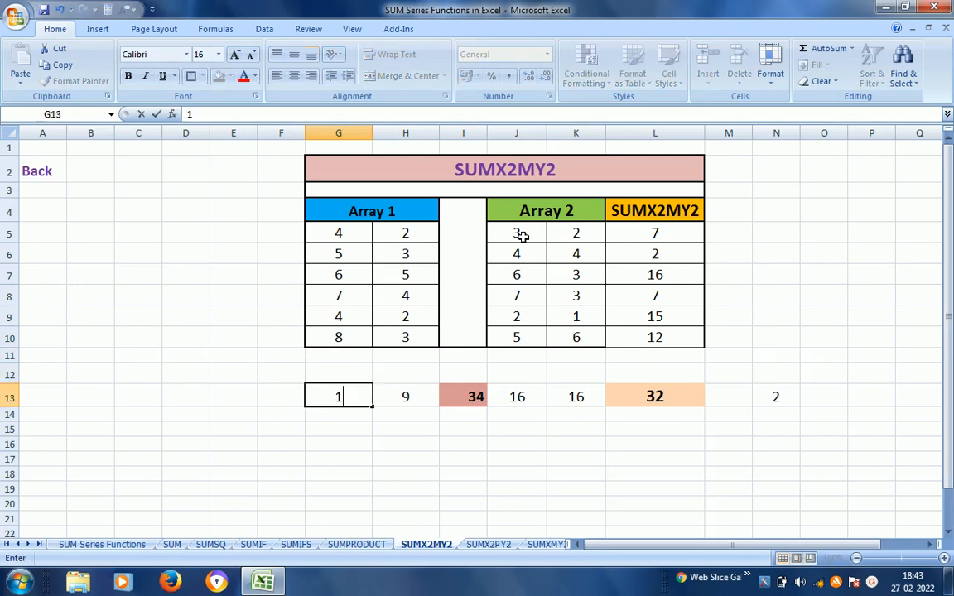
pyautogui.write('6')
pyautogui.press('Return')
pyautogui.press('Up')
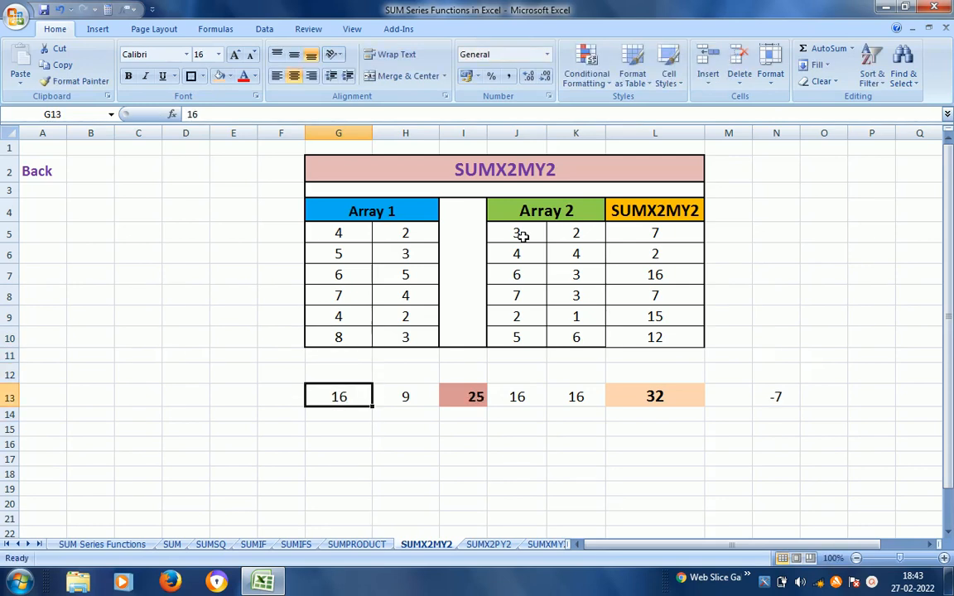
# Set H13 to 4, the square of the second Array 1 value in H5.
pyautogui.press('Right')
pyautogui.press('Up')
pyautogui.press('Up')
pyautogui.press('Up')
pyautogui.press('Up')
pyautogui.press('Up')
pyautogui.press('Up')
pyautogui.press('Up')
pyautogui.press('Up')
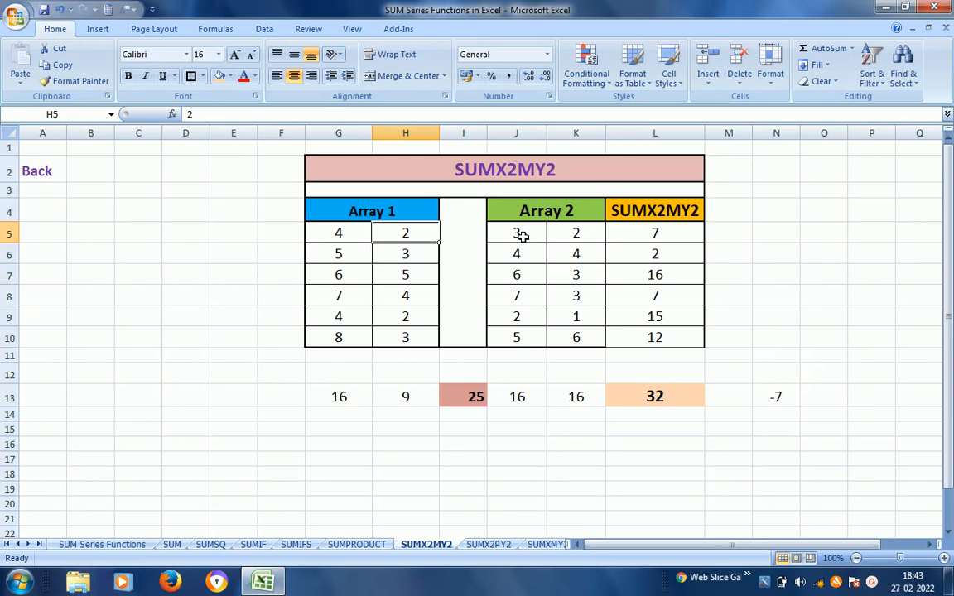
pyautogui.press('Down')
pyautogui.press('Down')
pyautogui.press('Down')
pyautogui.press('Down')
pyautogui.press('Down')
pyautogui.press('Down')
pyautogui.press('Down')
pyautogui.press('Down')
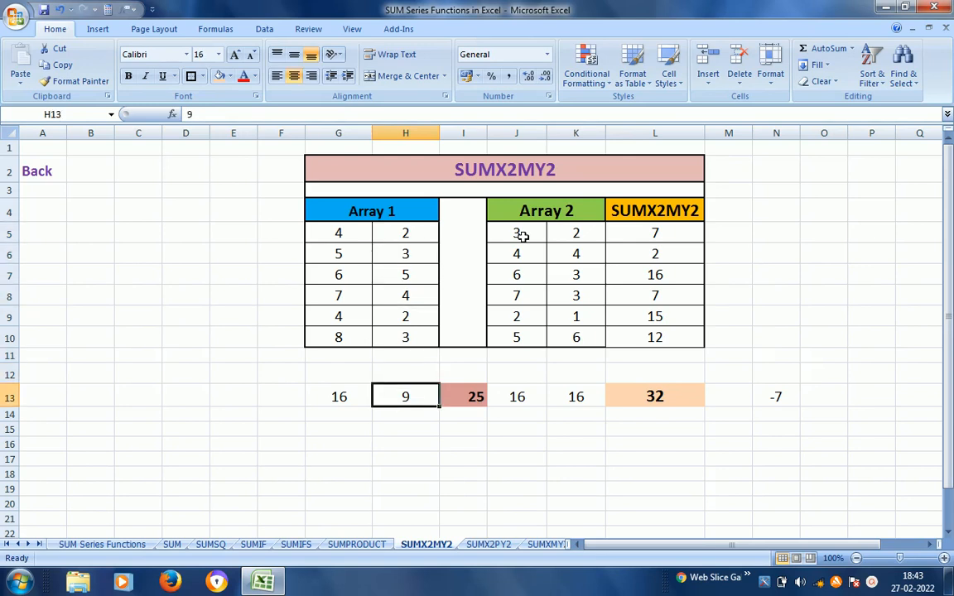
pyautogui.write('4')
pyautogui.press('Return')
pyautogui.press('Up')
# Review the squared Array 1 values for row 5 in G13:H13 and their sum formula in I13.
pyautogui.press('Left')
pyautogui.press('Left')
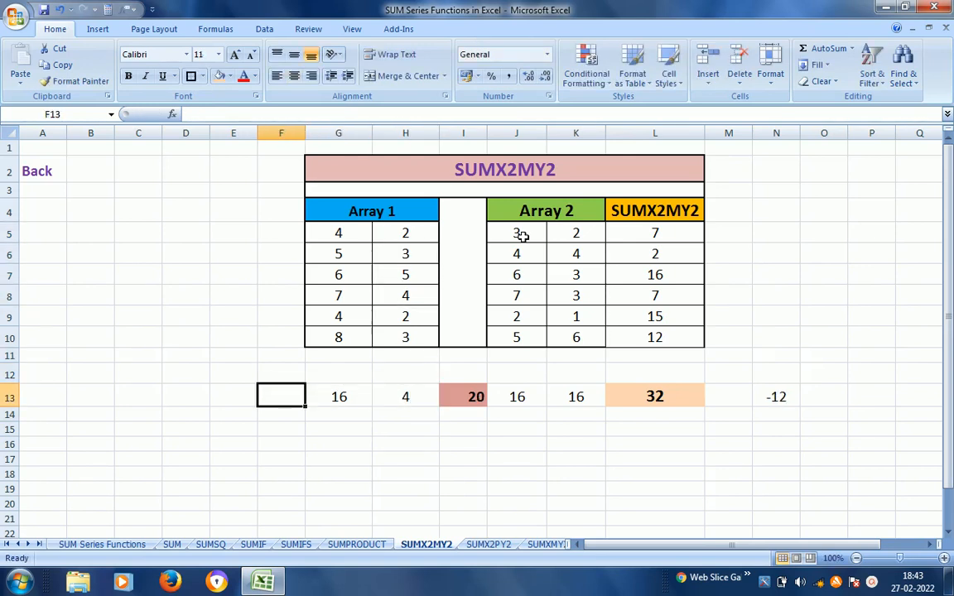
pyautogui.press('Right')
pyautogui.hotkey('shift', 'Right')
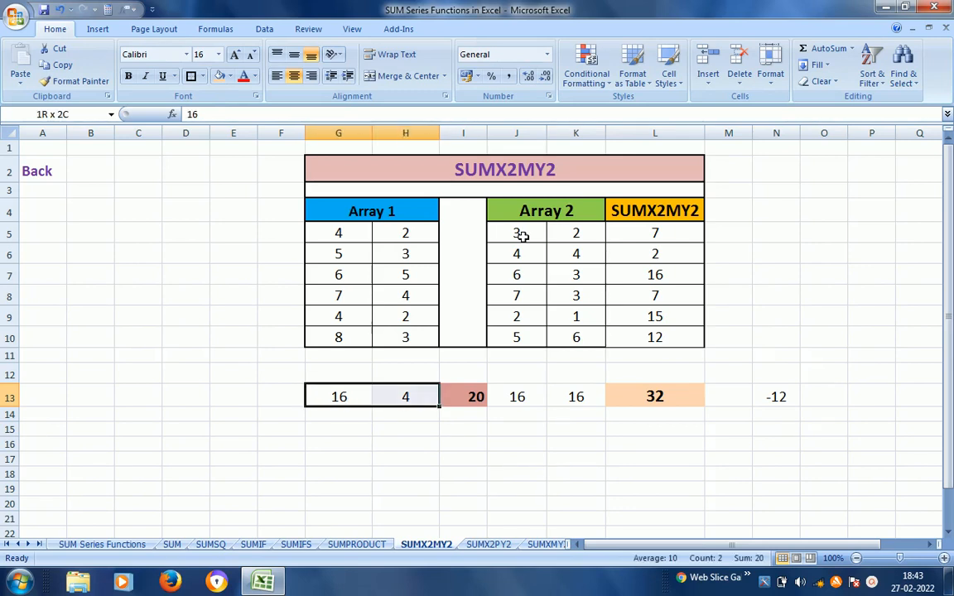
pyautogui.press('Right')
pyautogui.press('Right')
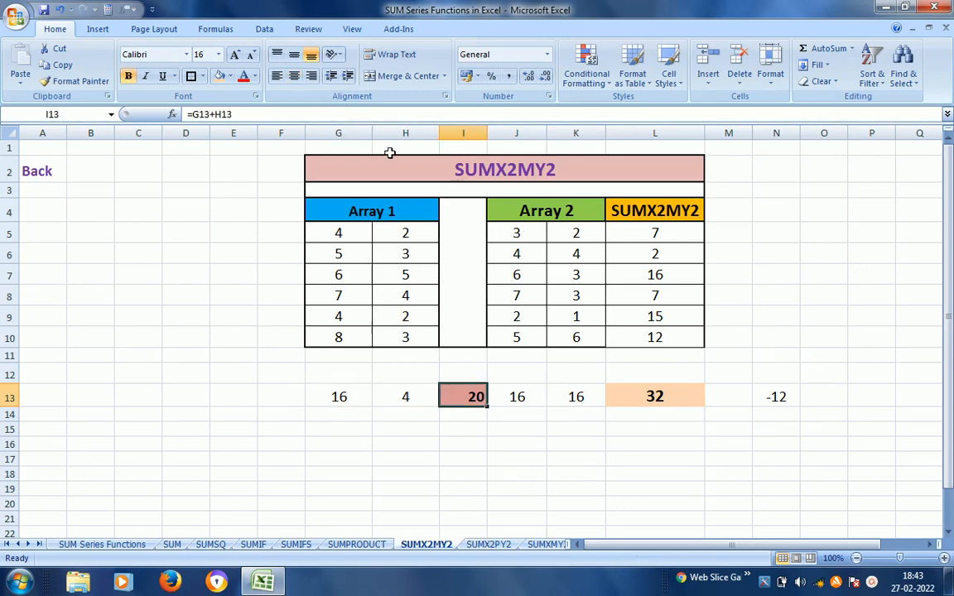
# Set J13 to 9, the square of the first Array 2 value in J5.
pyautogui.click(335, 240)
pyautogui.press('Right')
pyautogui.press('Right')
pyautogui.press('Right')
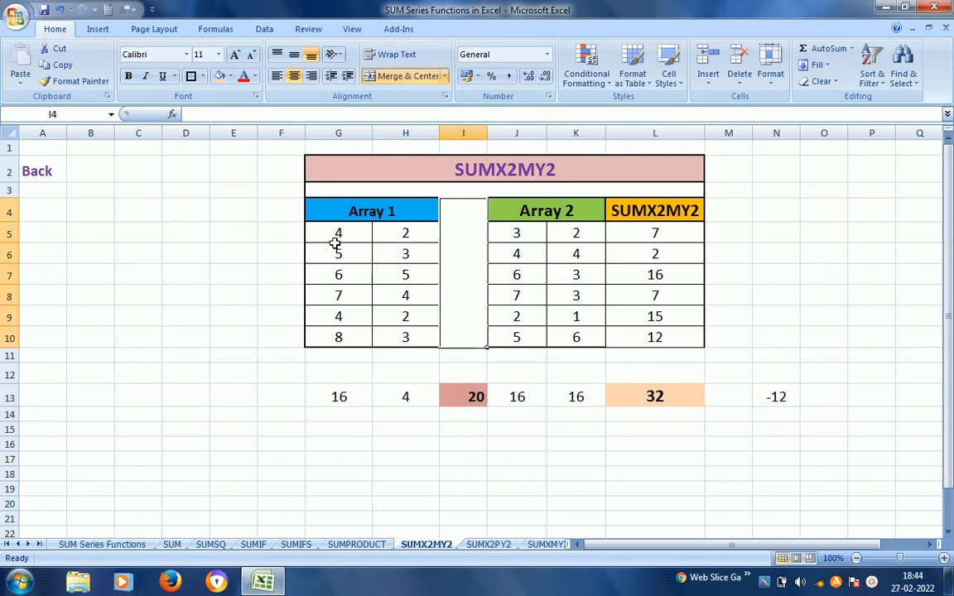
pyautogui.press('Down')
pyautogui.press('Down')
pyautogui.press('Down')
pyautogui.press('Down')
pyautogui.press('Down')
pyautogui.press('Down')
pyautogui.press('Down')
pyautogui.press('Down')
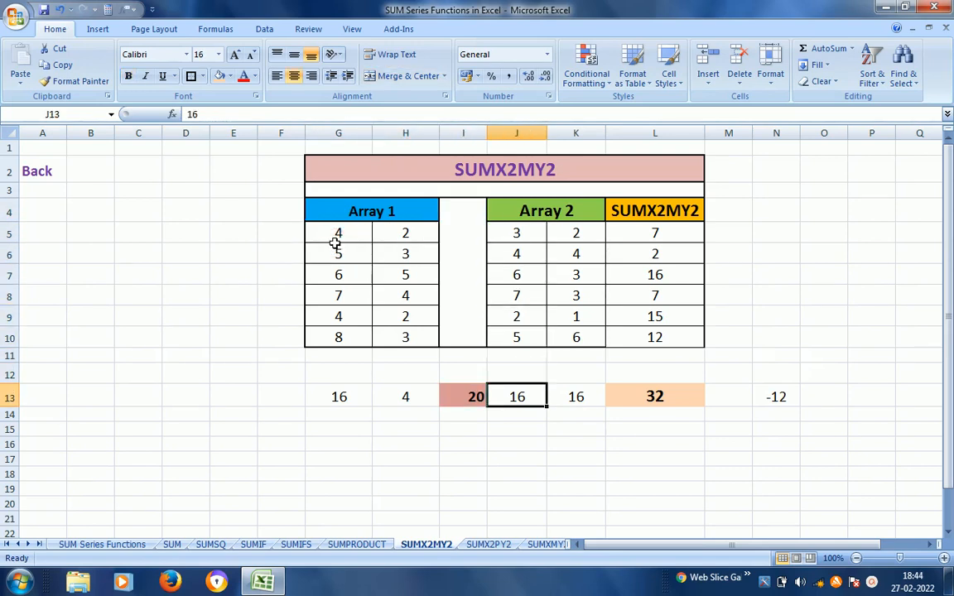
pyautogui.write('9')
pyautogui.hotkey('ctrl', 'Return')
# Set K13 to 4, the square of the second Array 2 value in K5.
pyautogui.click(607, 236)
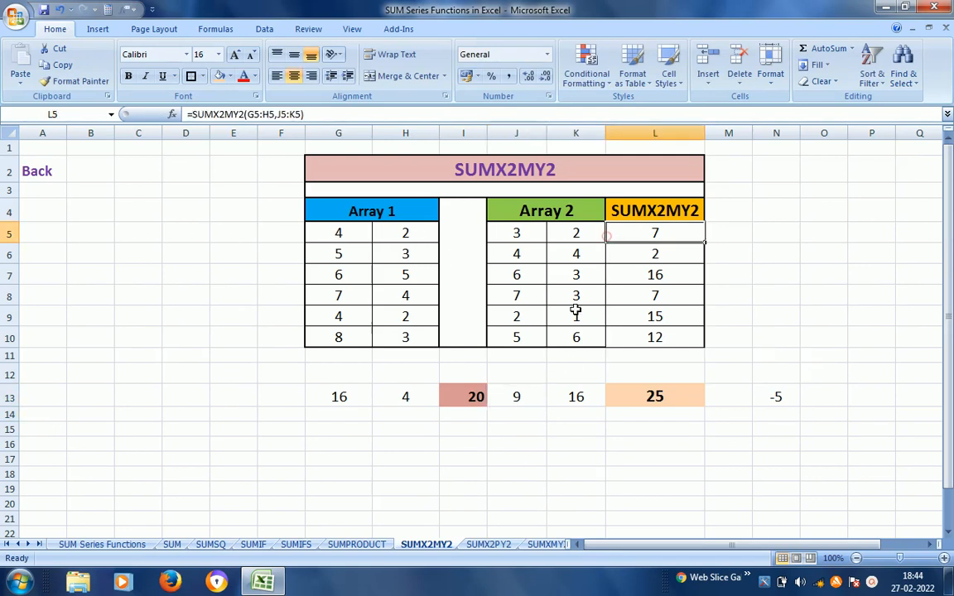
pyautogui.click(568, 411)
pyautogui.click(581, 399)
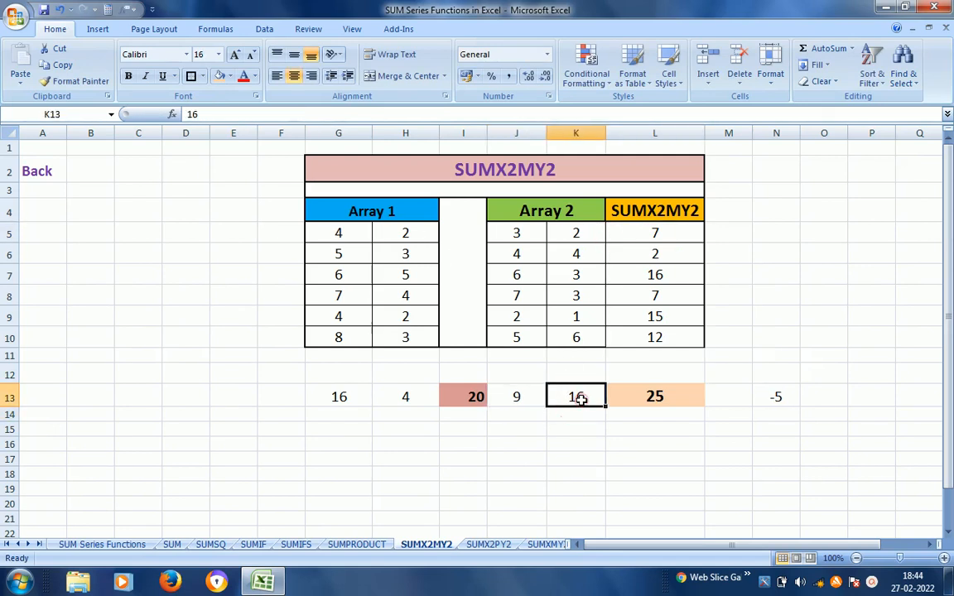
pyautogui.write('4')
pyautogui.press('Return')
pyautogui.click(581, 399)
# Examine the Array 2 squares, their sum in L13, and the difference formula =I13-L13 in N13.
pyautogui.press('Right')
pyautogui.press('Right')
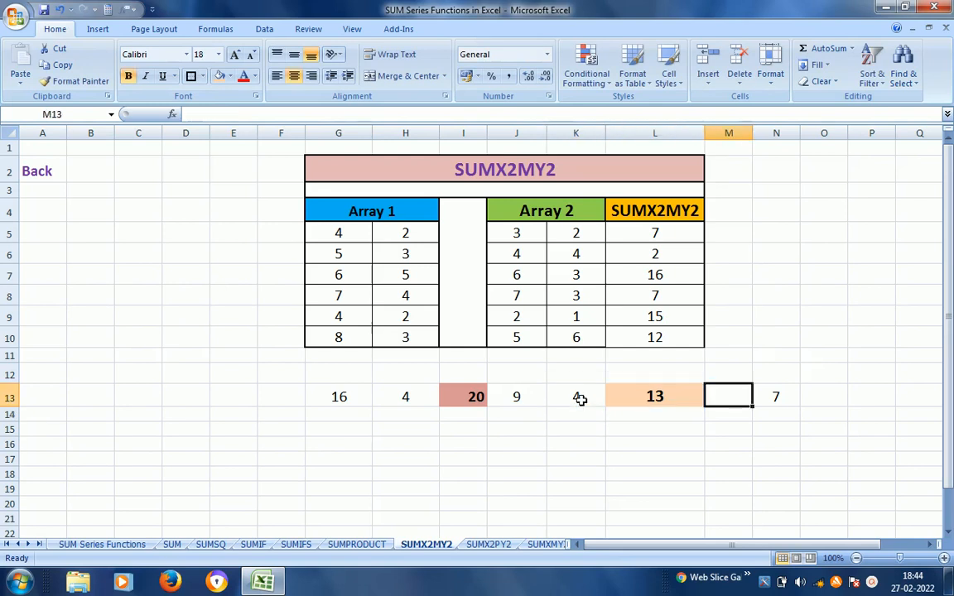
pyautogui.press('Left')
pyautogui.press('Left')
pyautogui.press('Left')
pyautogui.press('Right')
pyautogui.press('Right')
pyautogui.press('Left')
pyautogui.press('Left')
pyautogui.press('Left')
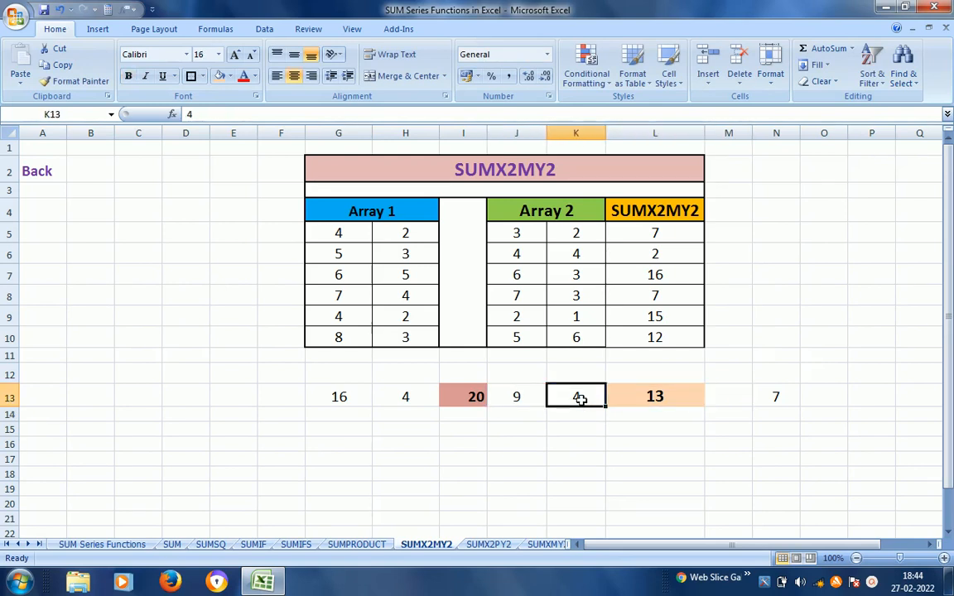
pyautogui.press('Right')
pyautogui.press('Right')
pyautogui.press('Right')
pyautogui.press('Right')
pyautogui.press('Right')
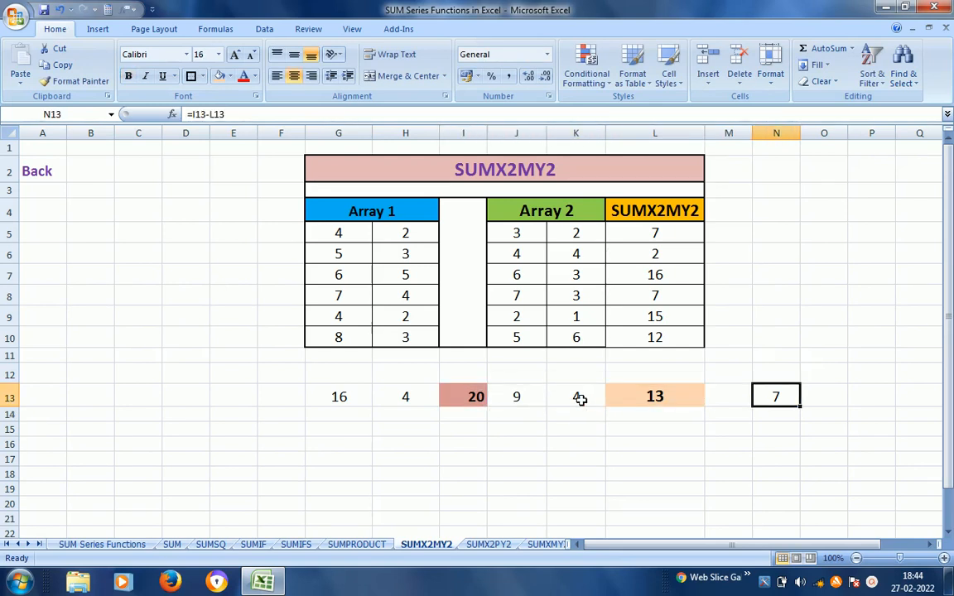
pyautogui.press('Left')
pyautogui.press('Left')
pyautogui.press('Left')
pyautogui.press('Left')
pyautogui.press('Left')
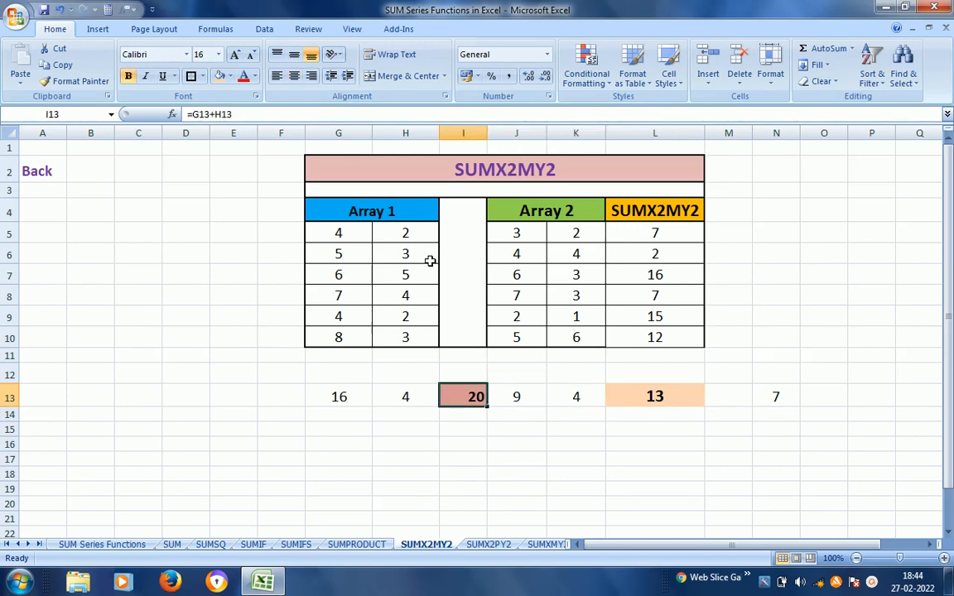
# Compare the sums in I13 and L13 and their difference in N13 with the SUMX2MY2 formula in L5.
pyautogui.click(405, 234)
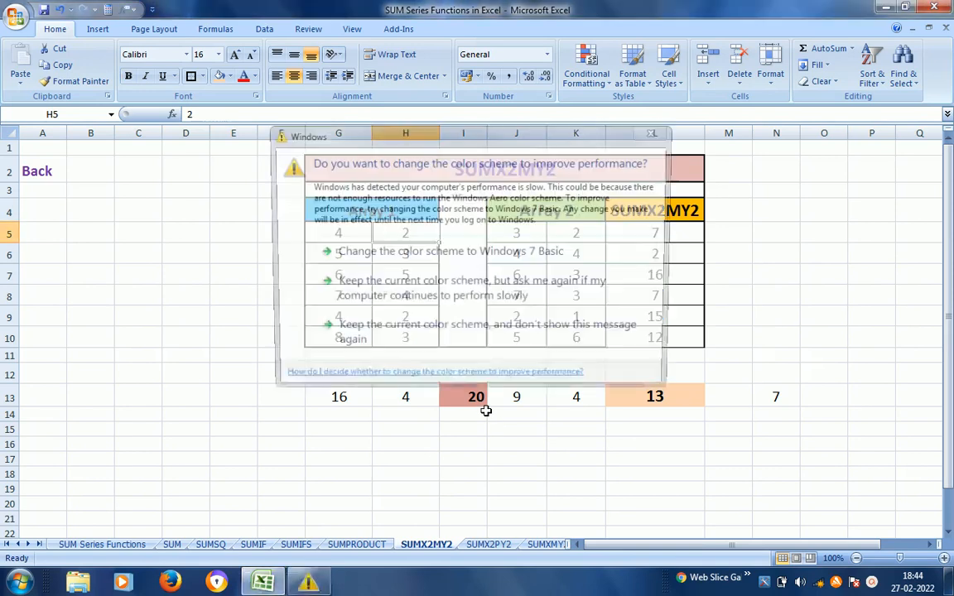
pyautogui.click(486, 410)
pyautogui.click(653, 401)
pyautogui.click(786, 403)
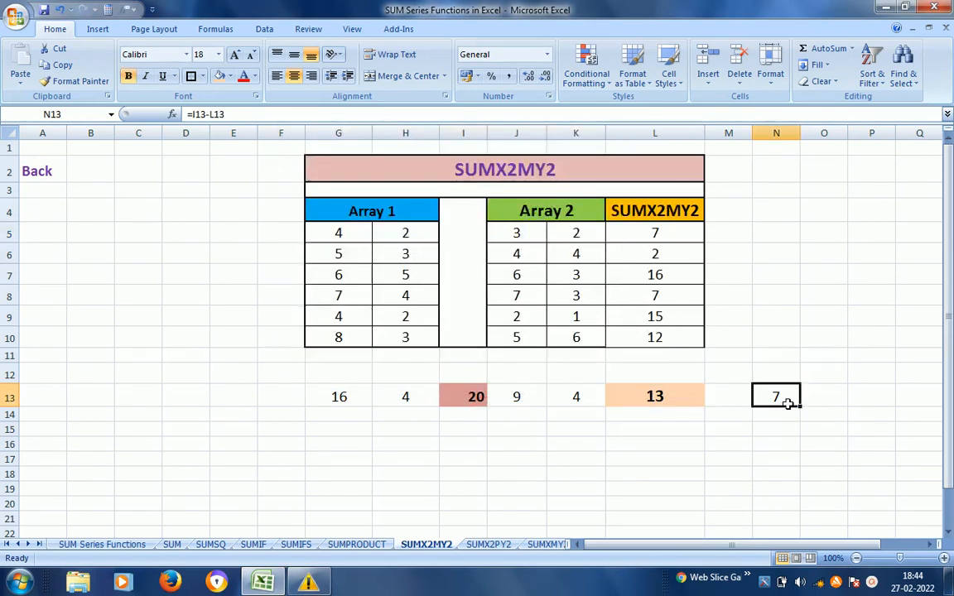
pyautogui.click(660, 239)
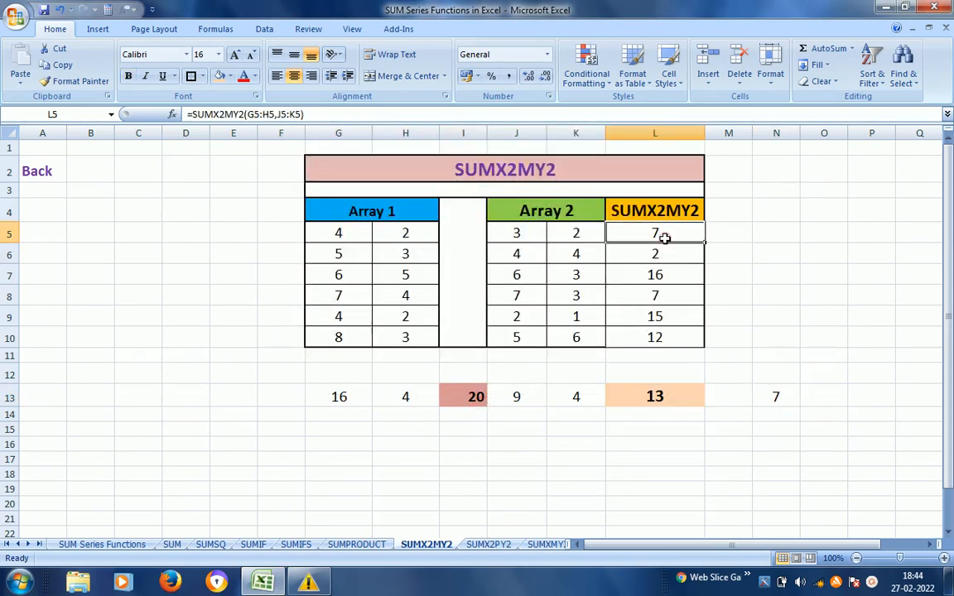
# Set G13 to 25, the square of the first Array 1 value in G6.
pyautogui.press('Left')
pyautogui.press('Left')
pyautogui.press('Left')
pyautogui.press('Left')
pyautogui.press('Left')
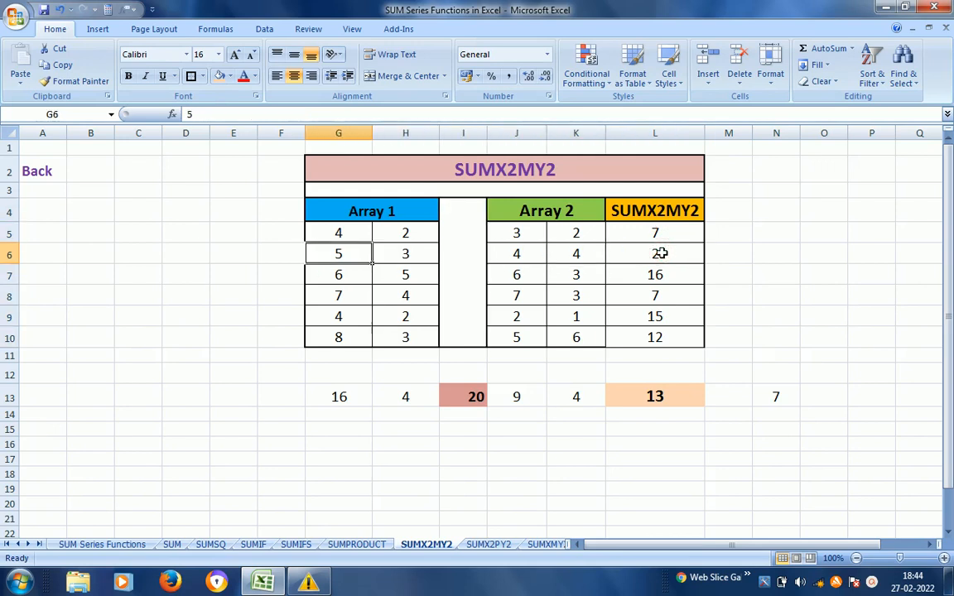
pyautogui.press('Down')
pyautogui.press('Down')
pyautogui.press('Down')
pyautogui.press('Down')
pyautogui.press('Up')
pyautogui.press('Up')
pyautogui.press('Up')
pyautogui.press('Down')
pyautogui.press('Down')
pyautogui.press('Down')
pyautogui.press('Down')
pyautogui.press('Down')
pyautogui.press('Down')
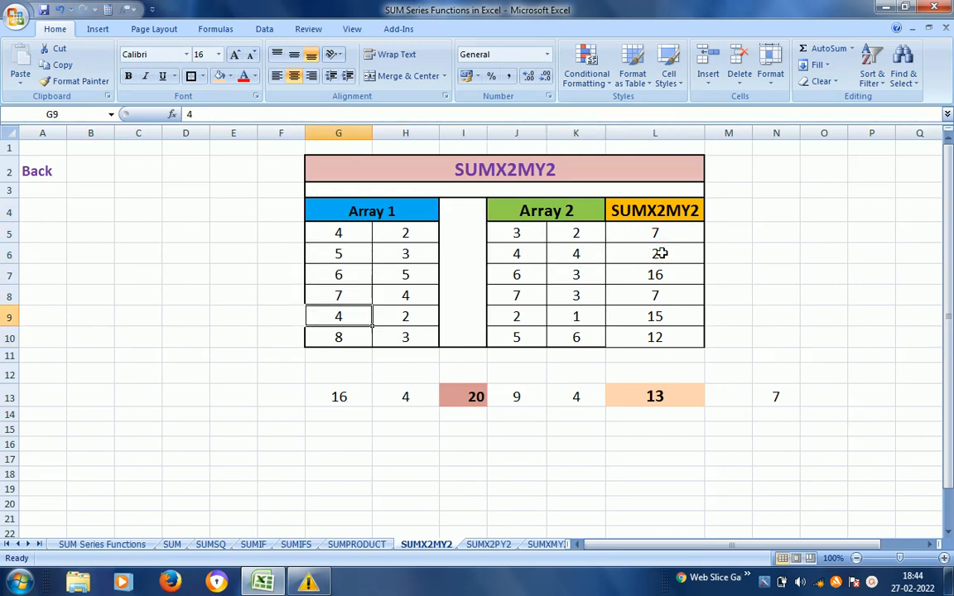
pyautogui.press('Down')
pyautogui.write('2')
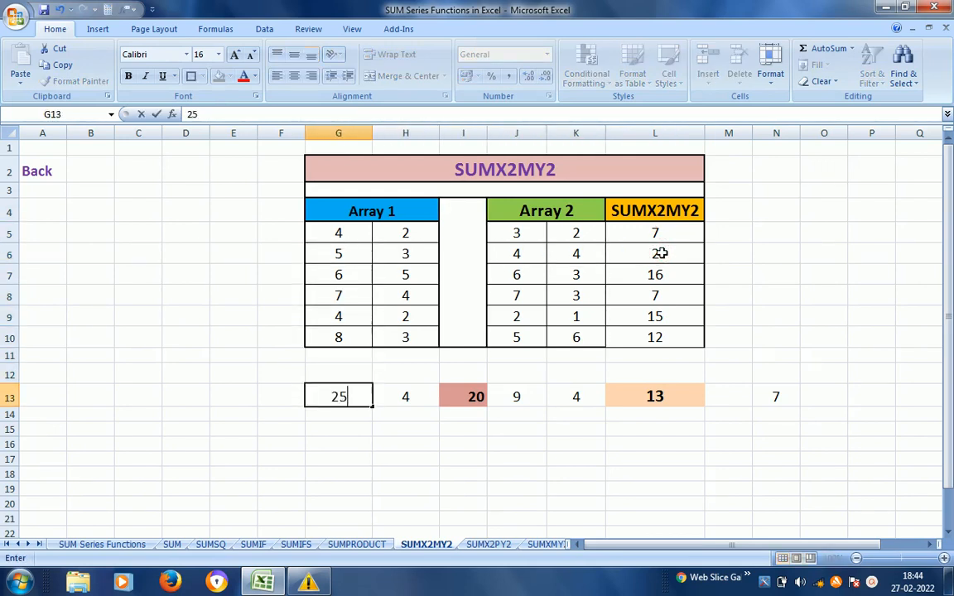
pyautogui.write('5')
pyautogui.press('Return')
pyautogui.press('Up')
# Set H13 to 9, the square of the second Array 1 value in H6.
pyautogui.press('Right')
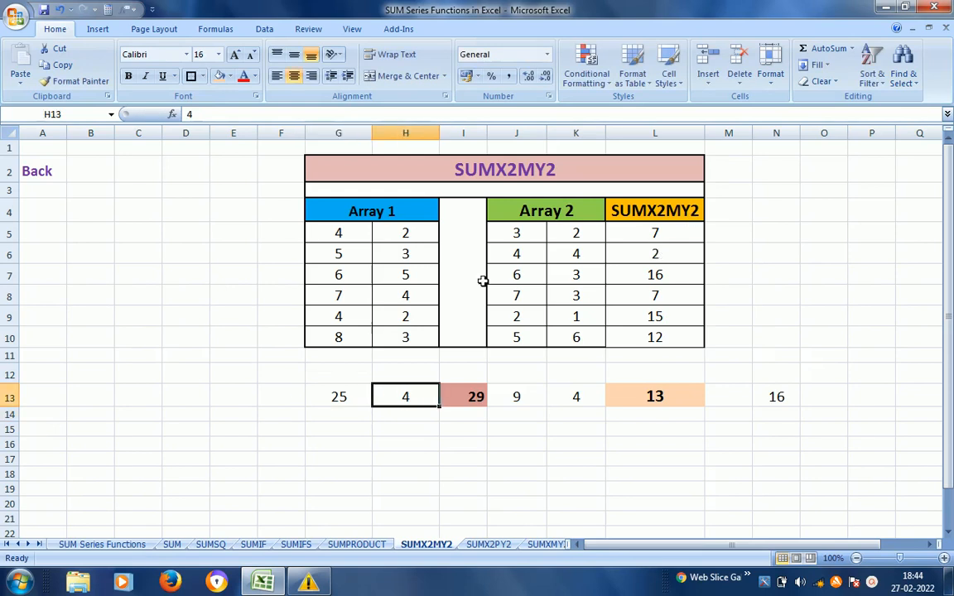
pyautogui.click(421, 255)
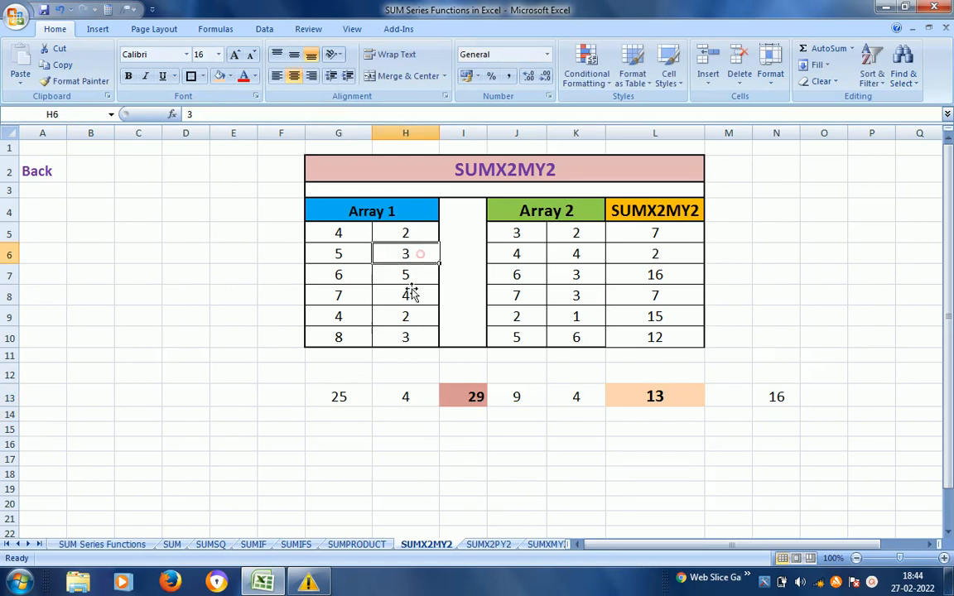
pyautogui.click(405, 397)
pyautogui.write('9')
pyautogui.press('Return')
pyautogui.press('Up')
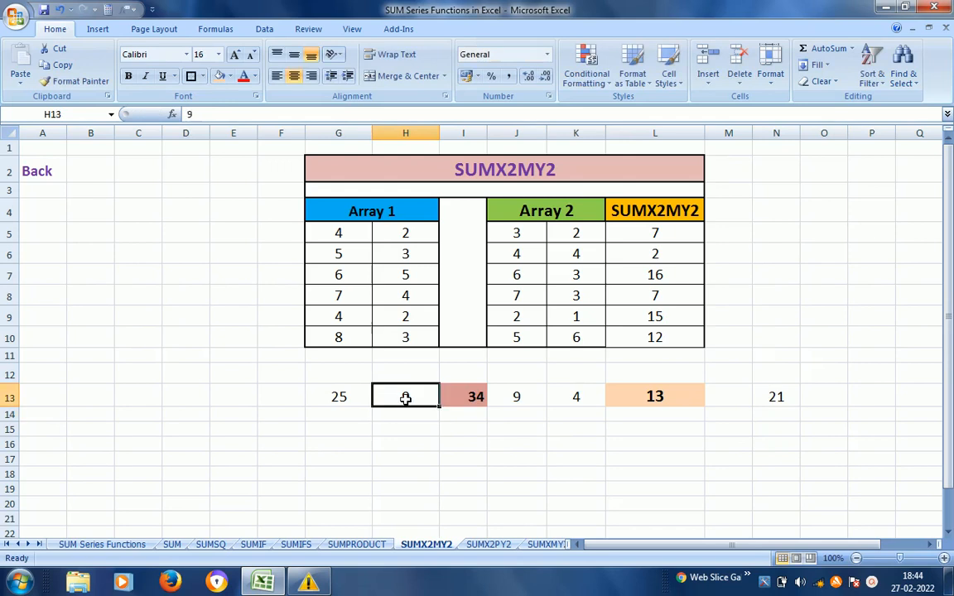
# Check the row 6 Array 1 squares in G13:H13 against the sum formula in I13.
pyautogui.press('Left')
pyautogui.press('Left')
pyautogui.press('Right')
pyautogui.hotkey('shift', 'Right')
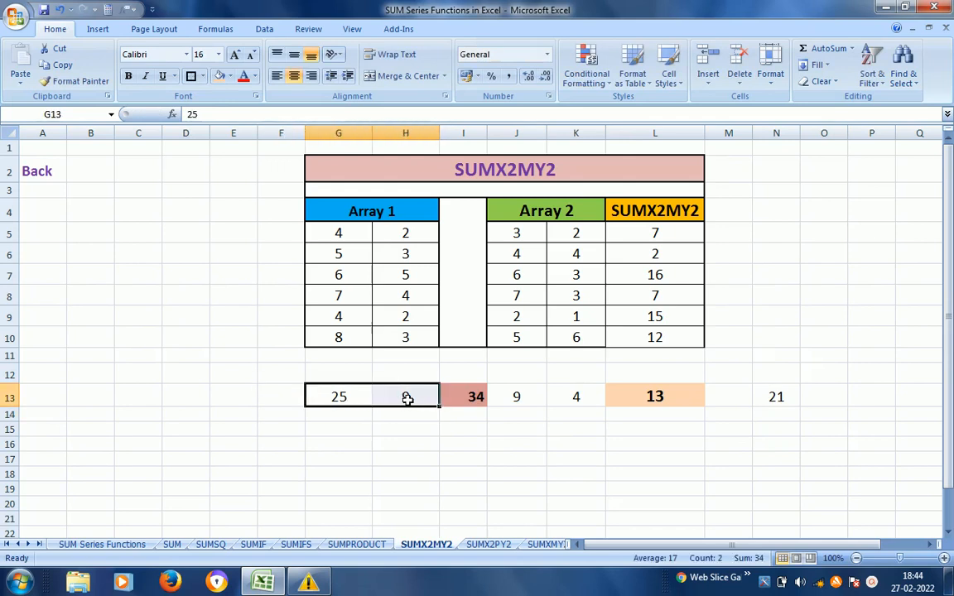
pyautogui.click(469, 397)
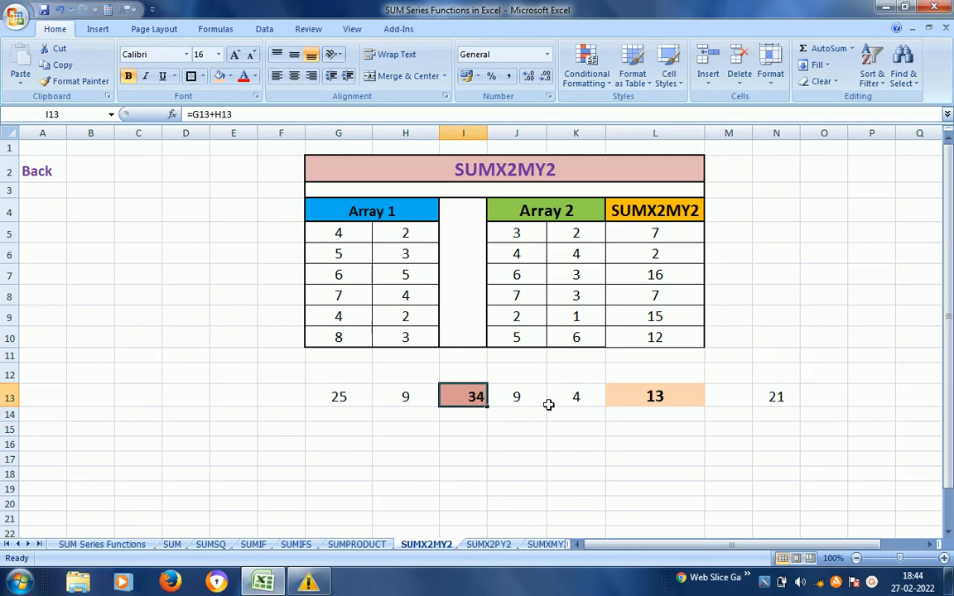
# Set both J13 and K13 to 16, the squares of the Array 2 values in J6 and K6.
pyautogui.click(517, 396)
pyautogui.click(525, 260)
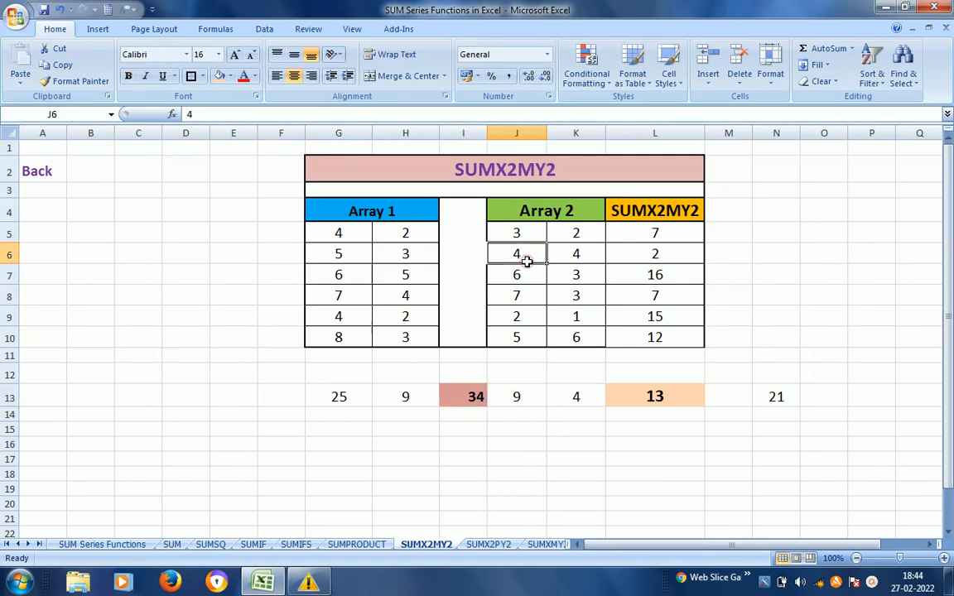
pyautogui.click(515, 397)
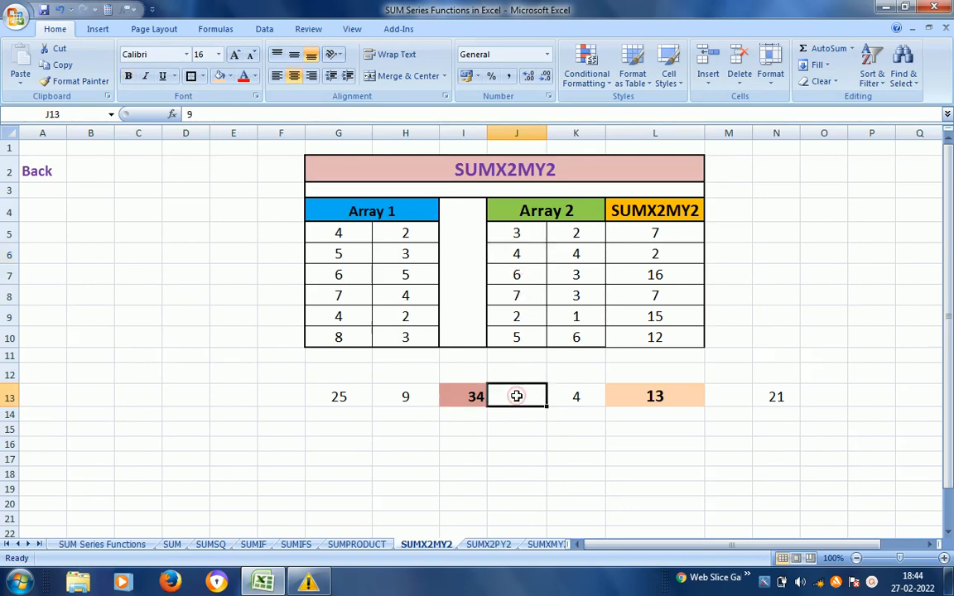
pyautogui.write('16')
pyautogui.hotkey('ctrl', 'Return')
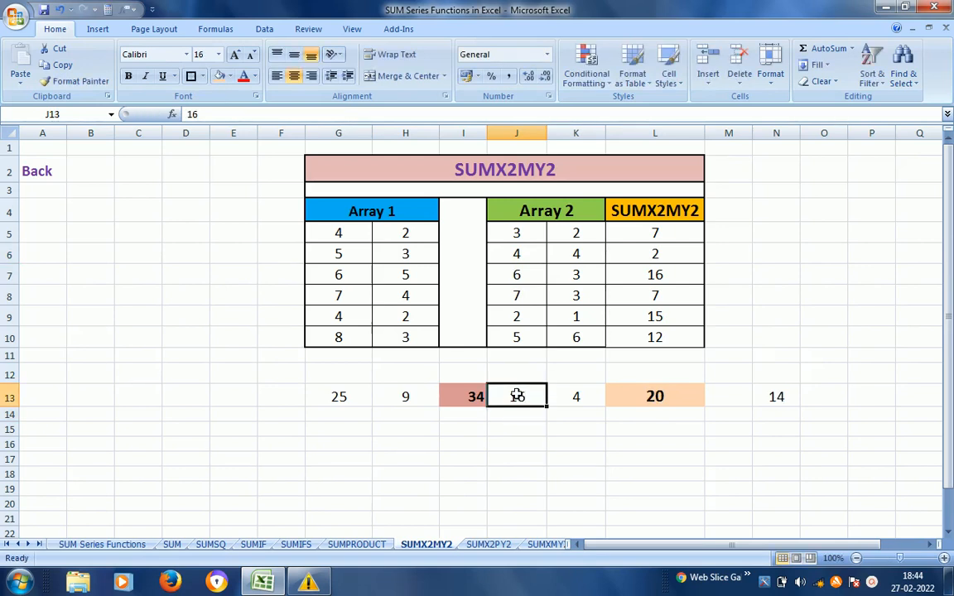
pyautogui.click(580, 255)
pyautogui.click(571, 396)
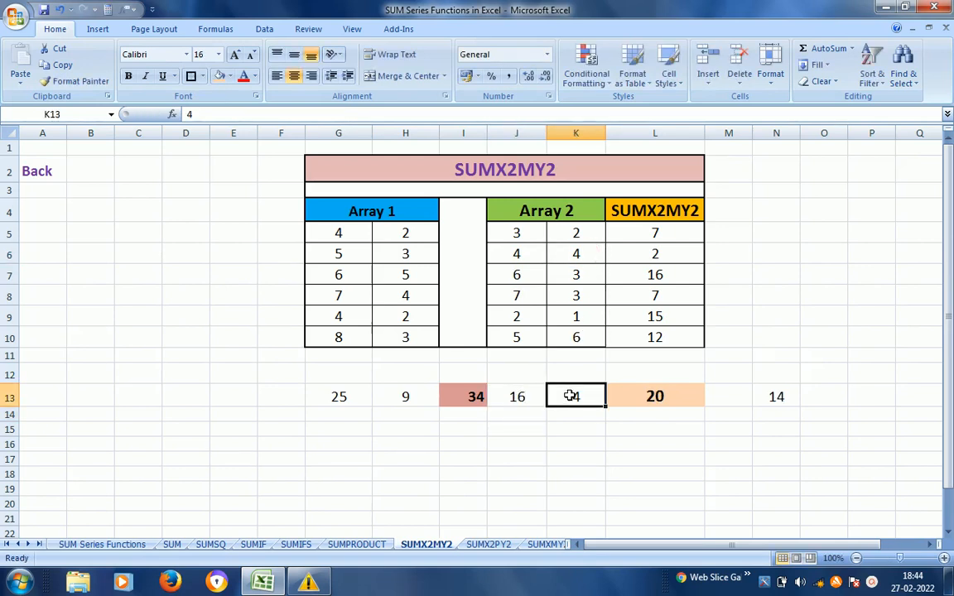
pyautogui.write('16')
pyautogui.hotkey('ctrl', 'Return')
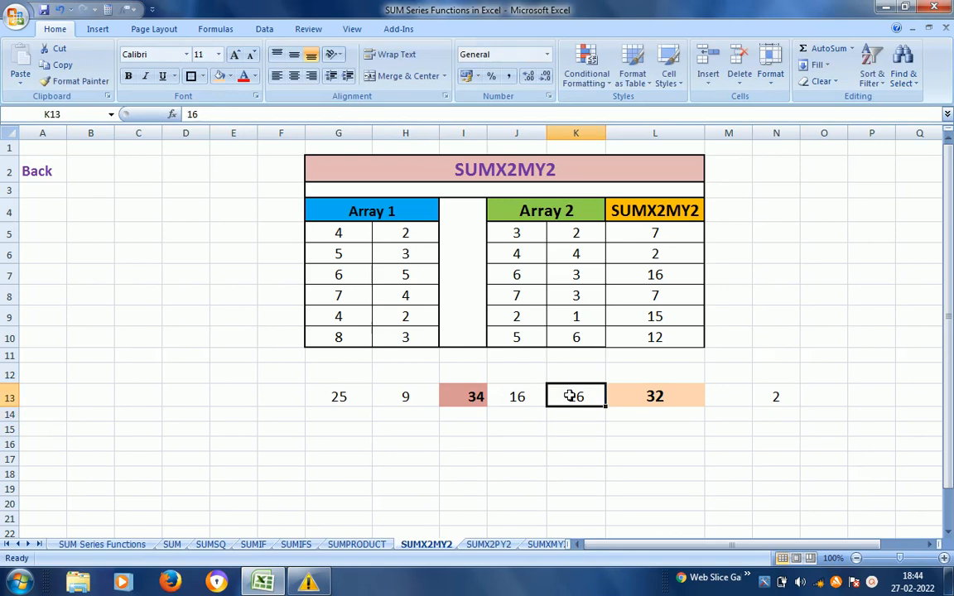
# Compare the row 13 sums of squares and their difference in N13 with the SUMX2MY2 results in the table.
pyautogui.press('Right')
pyautogui.press('Left')
pyautogui.press('Left')
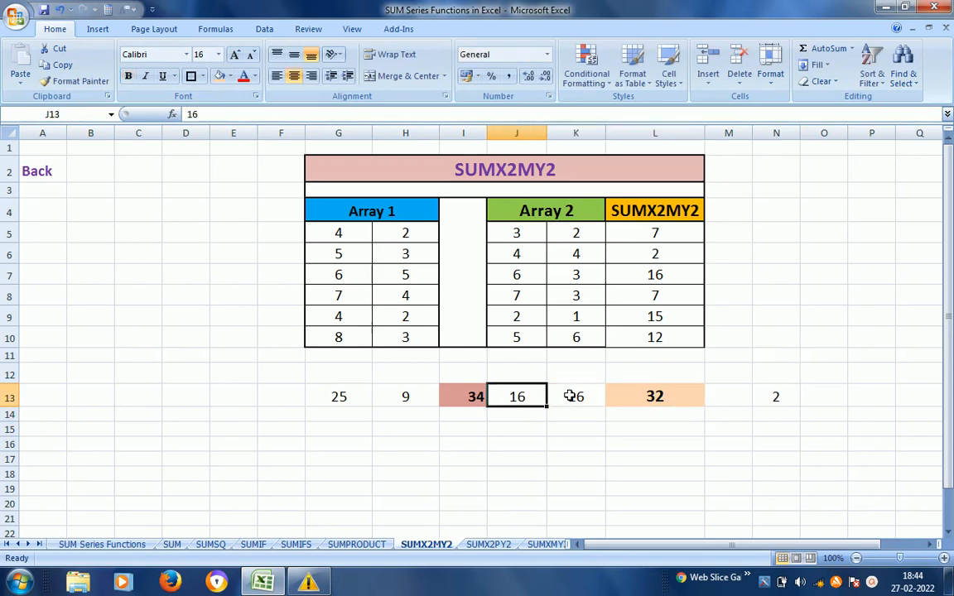
pyautogui.press('Right')
pyautogui.press('Right')
pyautogui.press('Left')
pyautogui.press('Left')
pyautogui.press('Left')
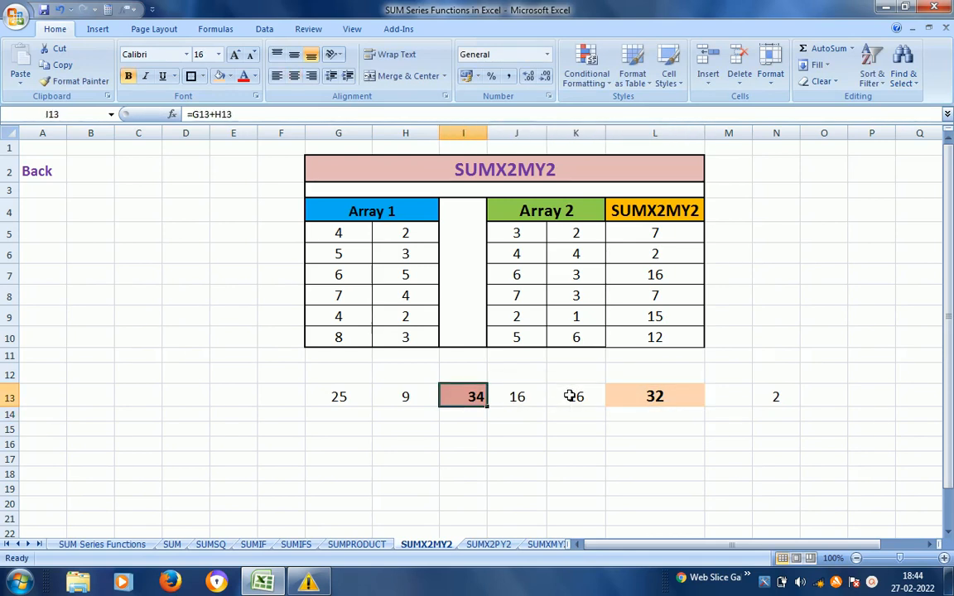
pyautogui.press('Right')
pyautogui.press('Right')
pyautogui.press('Right')
pyautogui.press('Right')
pyautogui.press('Right')
pyautogui.press('Up')
pyautogui.press('Up')
pyautogui.press('Up')
pyautogui.press('Up')
pyautogui.press('Up')
pyautogui.press('Up')
pyautogui.press('Up')
pyautogui.press('Up')
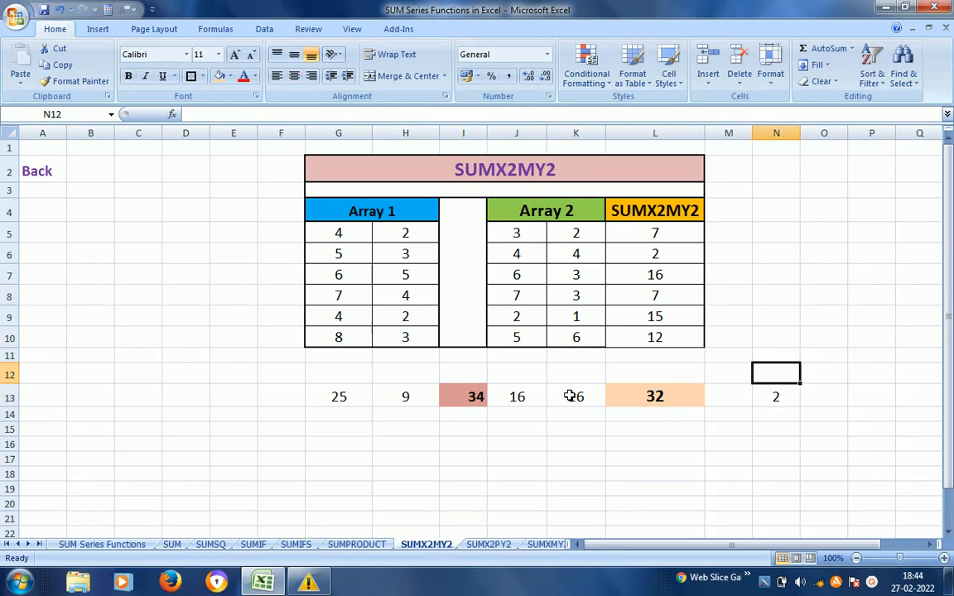
pyautogui.press('Left')
pyautogui.press('Left')
pyautogui.press('Left')
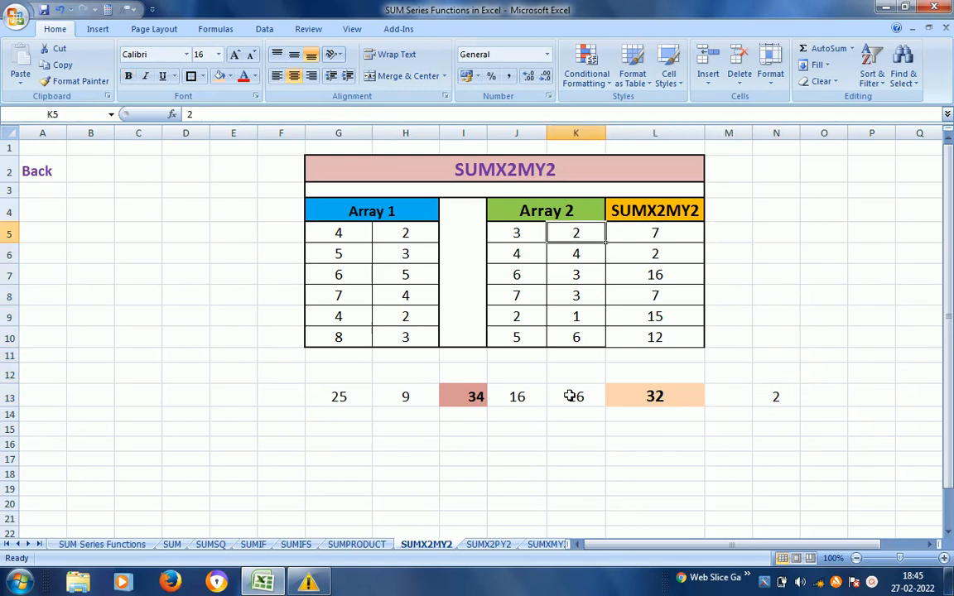
# Return to the function index and go to the SUMX2PY2 sheet.
pyautogui.press('Right')
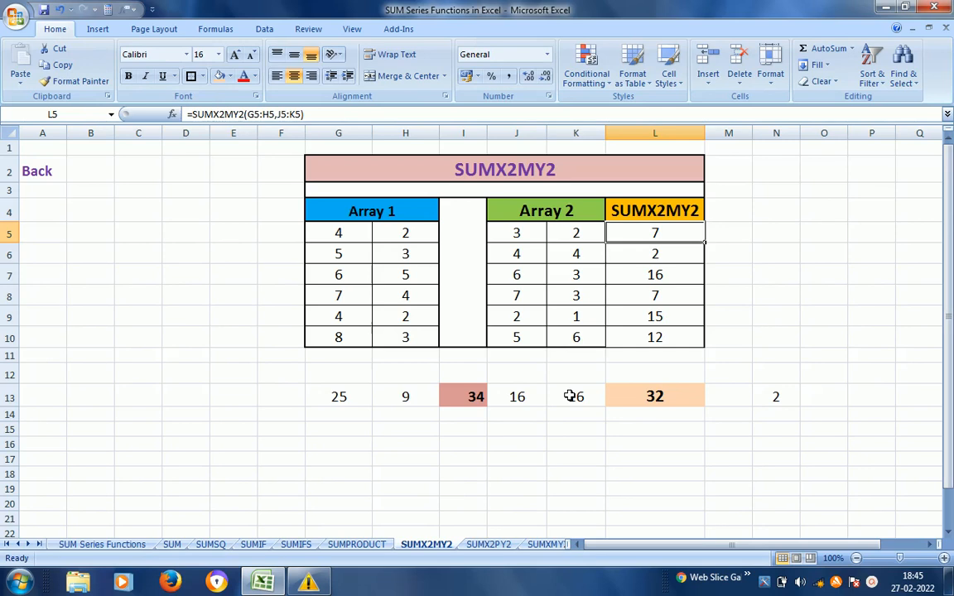
pyautogui.click(43, 175)
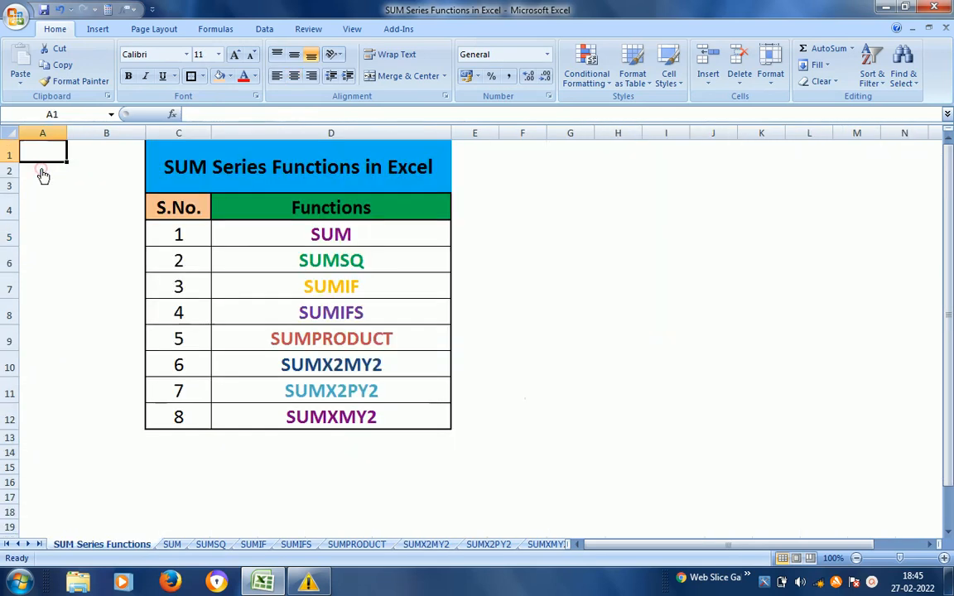
pyautogui.click(351, 392)
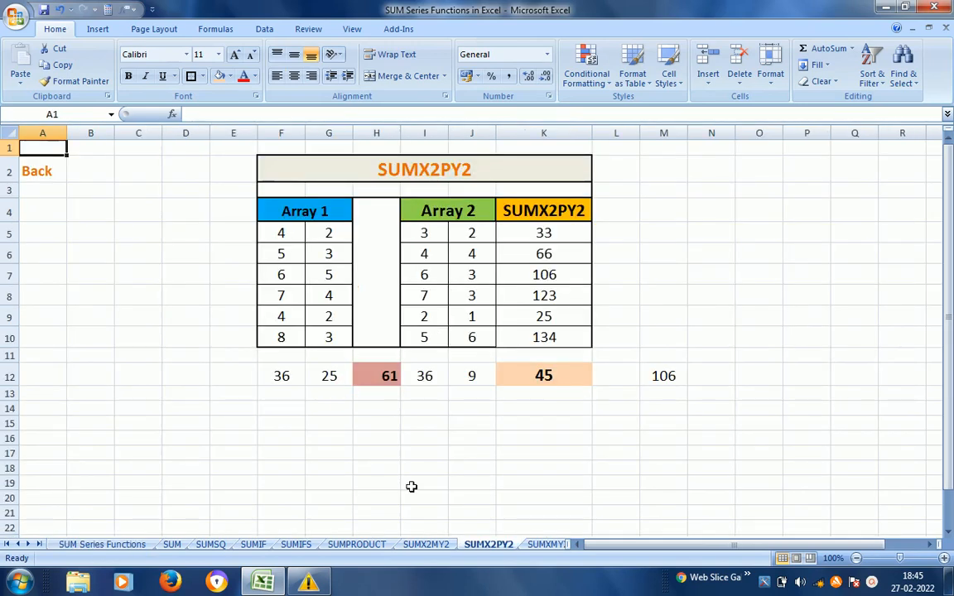
pyautogui.click(422, 544)
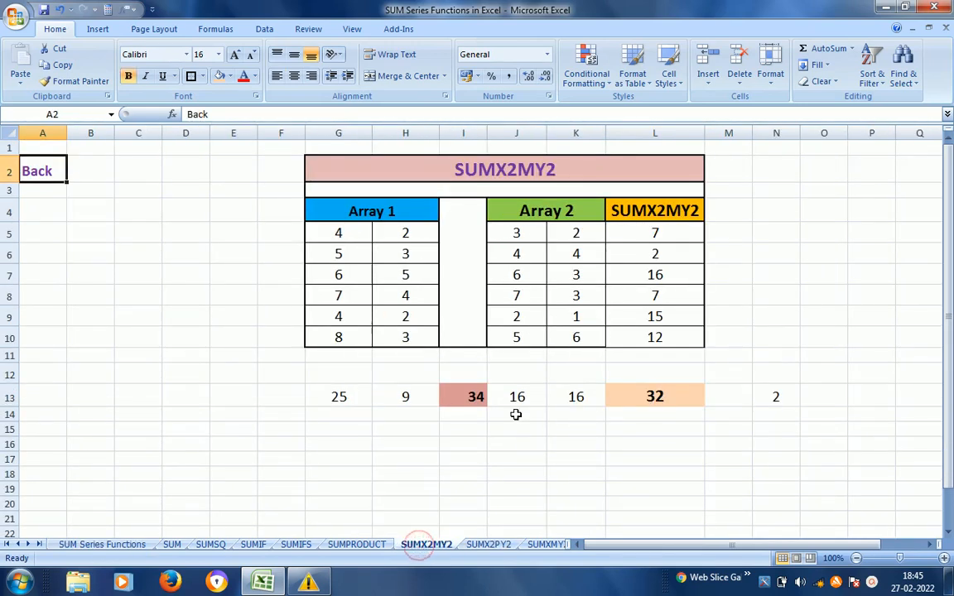
pyautogui.click(487, 544)
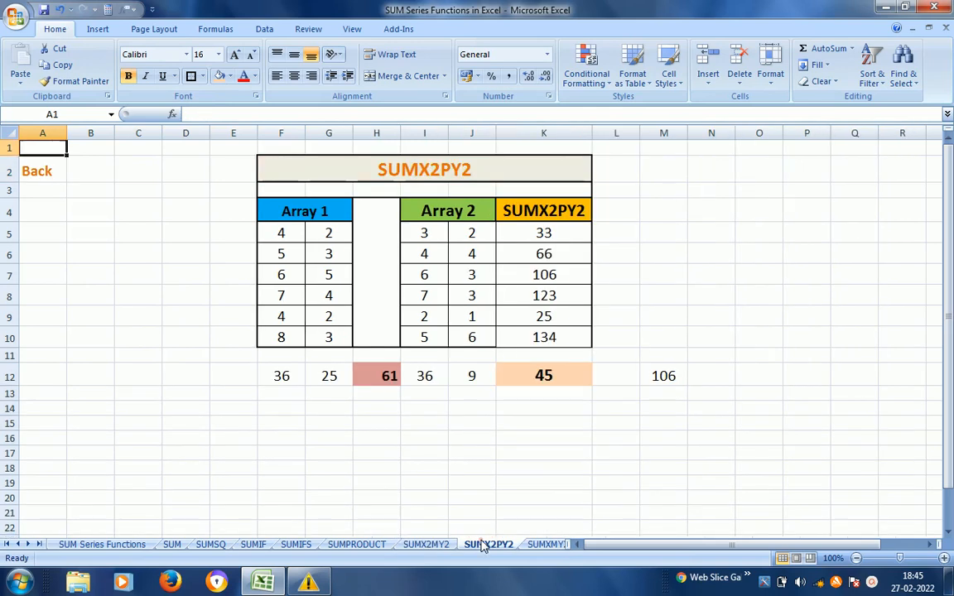
# Clear the existing results in K5:K10 of the SUMX2PY2 column.
pyautogui.click(488, 242)
pyautogui.press('Right')
pyautogui.press('Right')
pyautogui.press('Left')
pyautogui.hotkey('shift', 'Down')
pyautogui.hotkey('shift', 'Down')
pyautogui.hotkey('shift', 'Down')
pyautogui.hotkey('shift', 'Down')
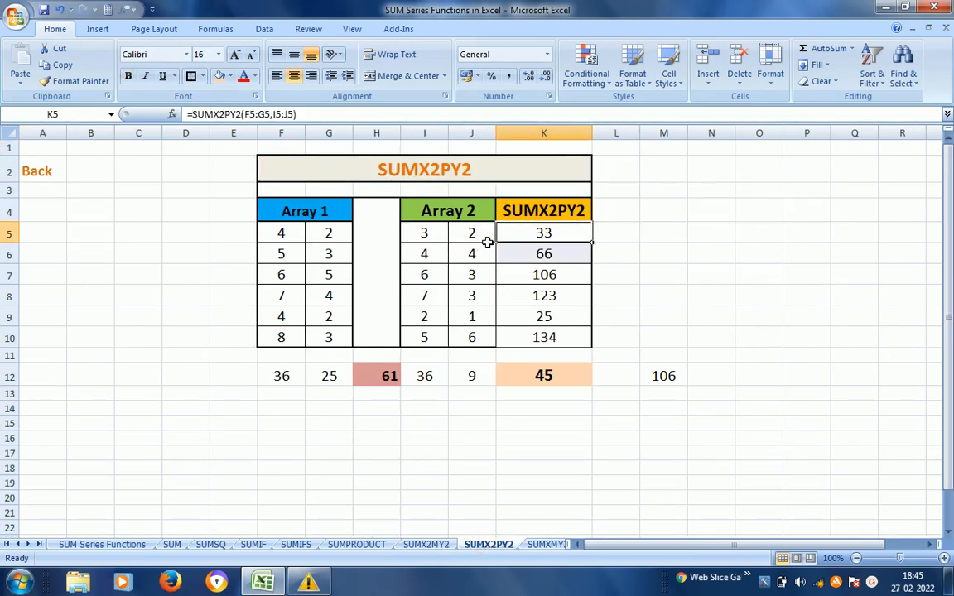
pyautogui.hotkey('shift', 'Down')
pyautogui.press('Delete')
# Begin a formula in K5 with the function name SUMX2PY2 copied from the heading in K4.
pyautogui.press('Up')
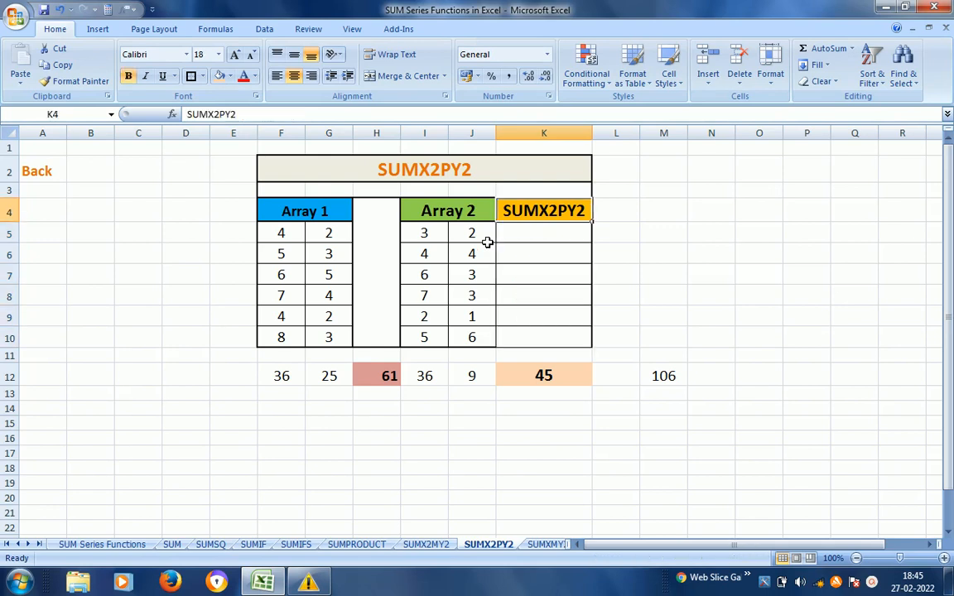
pyautogui.press('F2')
pyautogui.hotkey('shift', 'Home')
pyautogui.hotkey('ctrl', 'c')
pyautogui.press('Escape')
pyautogui.press('Down')
pyautogui.write('=')
pyautogui.hotkey('ctrl', 'v')
pyautogui.write('(')
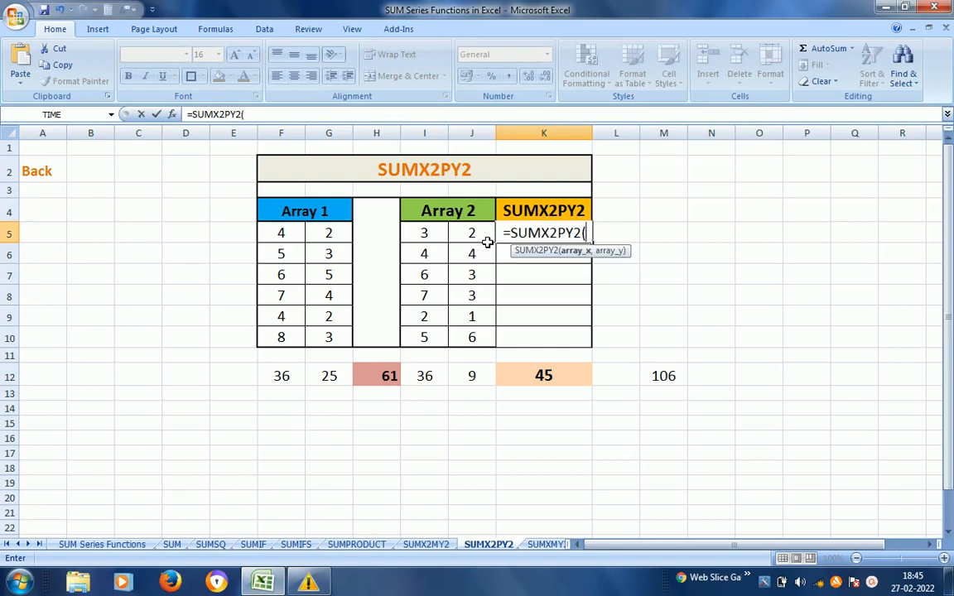
# Complete the K5 formula with F5:G5 as the first array and I5:J5 as the second.
pyautogui.press('Left')
pyautogui.press('Left')
pyautogui.press('Left')
pyautogui.press('Left')
pyautogui.hotkey('shift', 'Left')
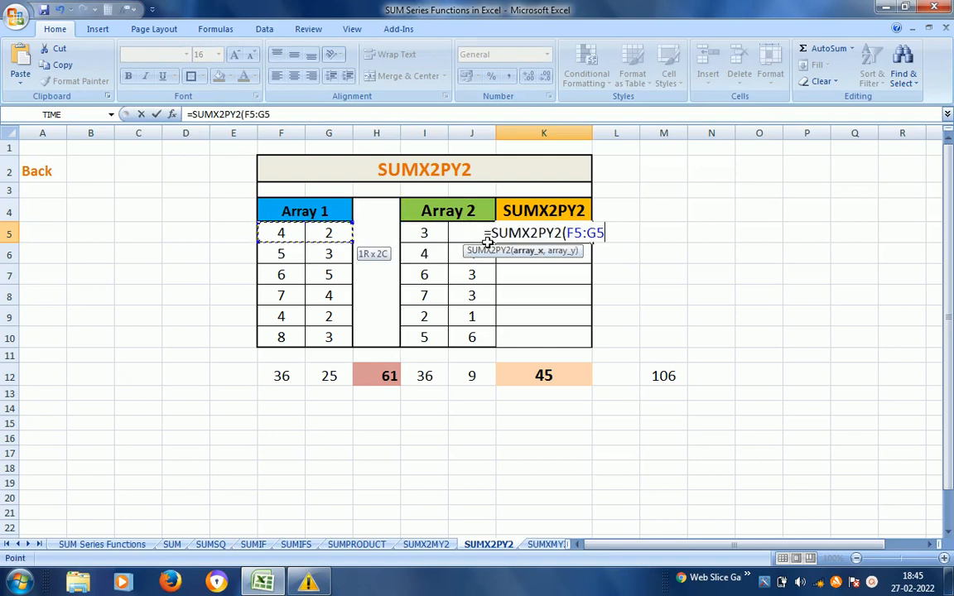
pyautogui.write(',')
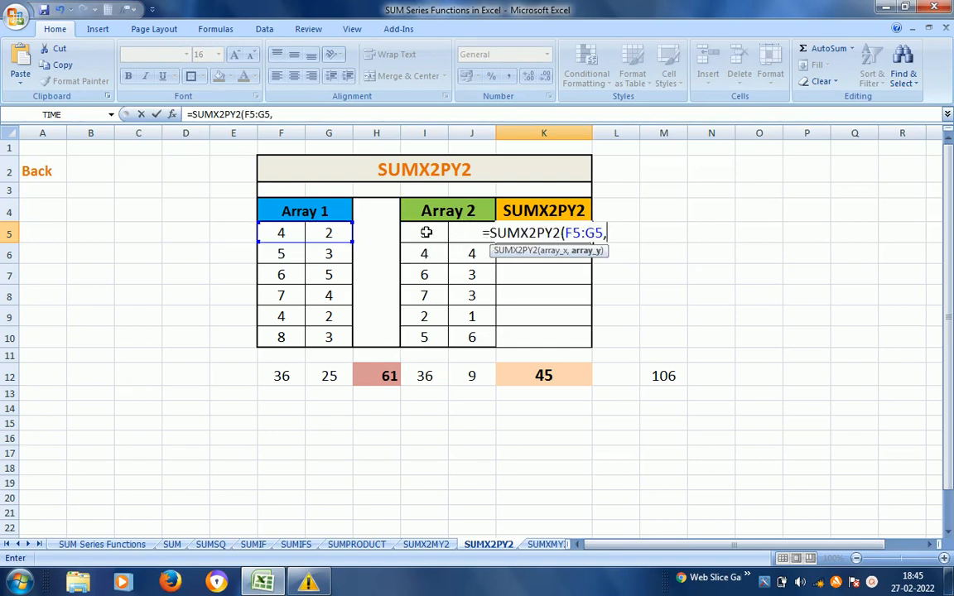
pyautogui.press('Left')
pyautogui.press('Left')
pyautogui.hotkey('shift', 'Right')
pyautogui.press('Return')
# Copy the SUMX2PY2 formula from K5 down through K10.
pyautogui.hotkey('ctrl', 'c')
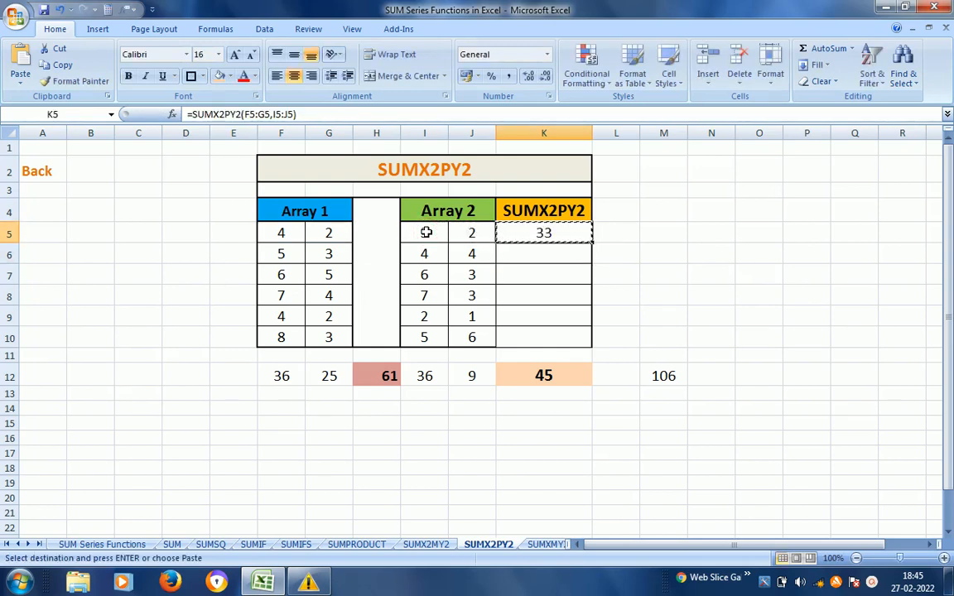
pyautogui.hotkey('shift', 'Down')
pyautogui.hotkey('shift', 'Down')
pyautogui.hotkey('shift', 'Down')
pyautogui.hotkey('shift', 'Down')
pyautogui.hotkey('shift', 'Down')
pyautogui.hotkey('ctrl', 'v')
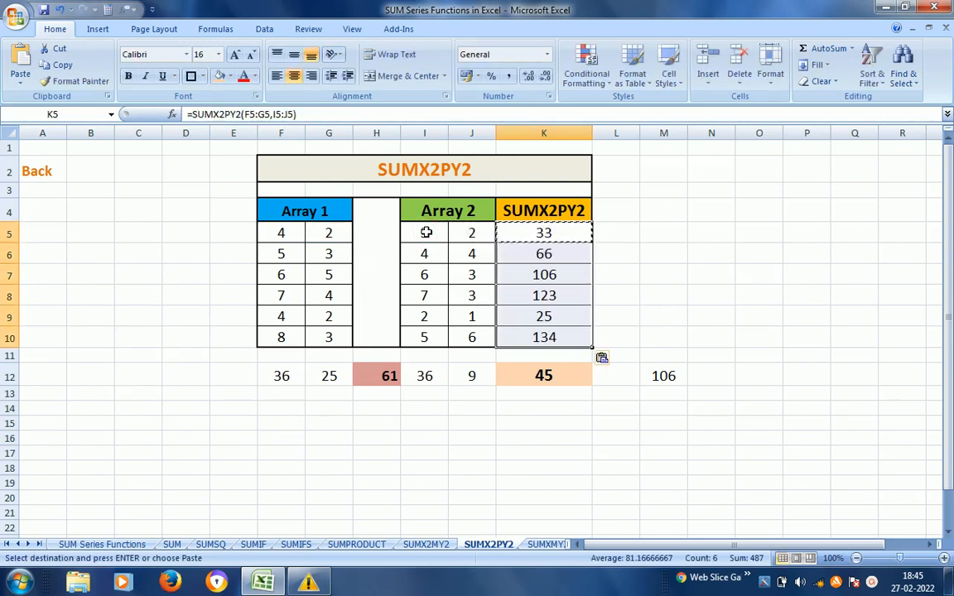
pyautogui.press('Escape')
# Review the copied SUMX2PY2 formulas row by row from K5 to K10.
pyautogui.press('Down')
pyautogui.press('Up')
pyautogui.press('Down')
pyautogui.press('Down')
pyautogui.press('Down')
pyautogui.press('Down')
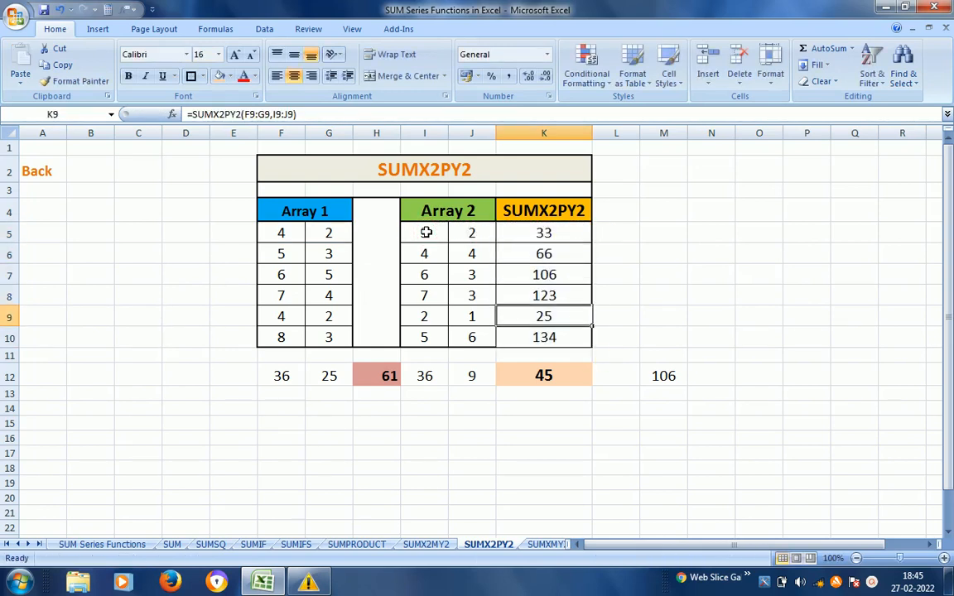
pyautogui.press('Down')
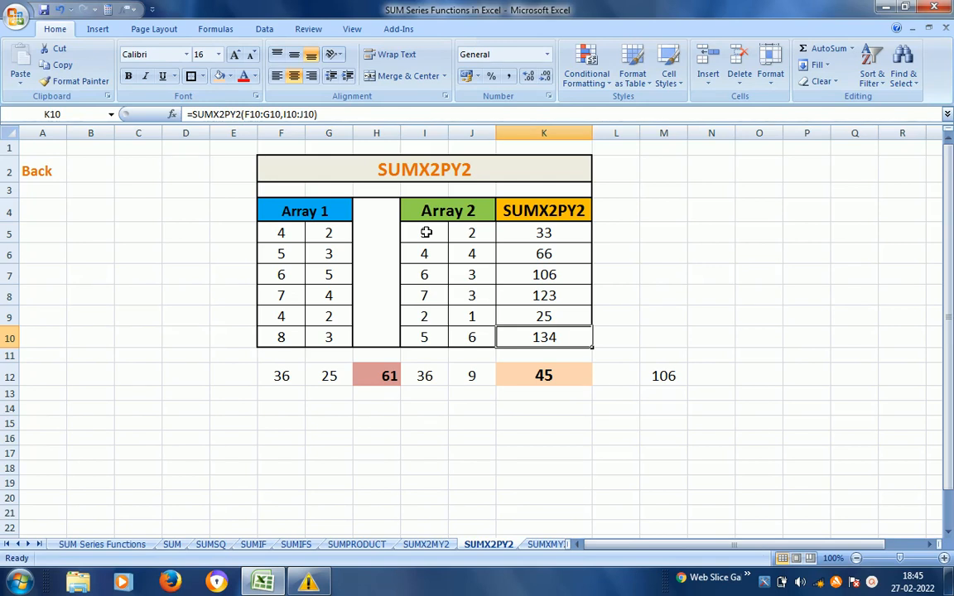
# Clear the old Array 1 squares in F12:G12 below the table.
pyautogui.press('Left')
pyautogui.press('Left')
pyautogui.press('Left')
pyautogui.press('Left')
pyautogui.press('Down')
pyautogui.press('Down')
pyautogui.press('Left')
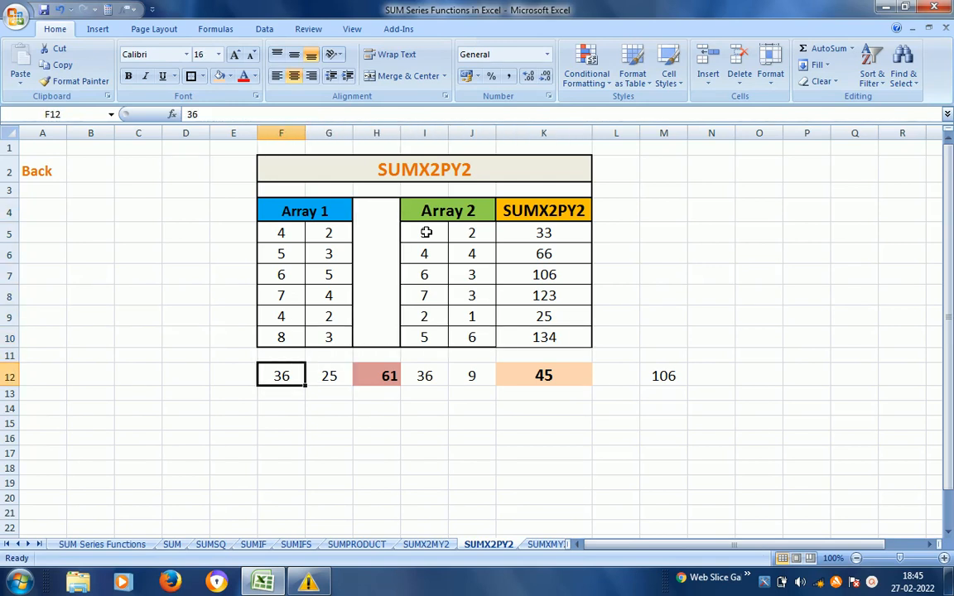
pyautogui.hotkey('shift', 'Right')
pyautogui.press('Delete')
# Clear the old Array 2 squares in I12:J12 below the table.
pyautogui.press('Right')
pyautogui.press('Right')
pyautogui.press('Right')
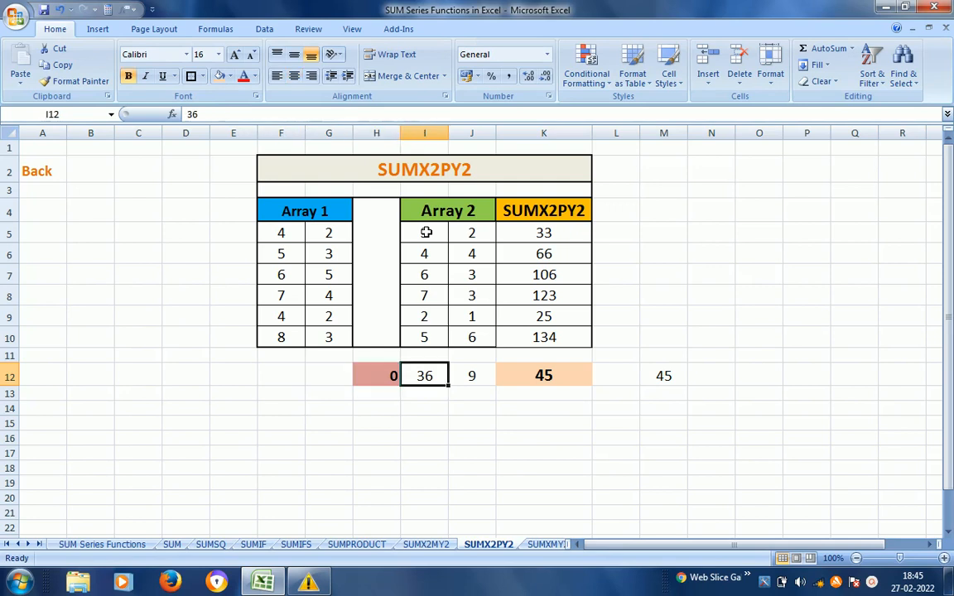
pyautogui.hotkey('shift', 'Right')
pyautogui.press('Delete')
# Set F12 to 16, the square of the first Array 1 value in F5.
pyautogui.press('Left')
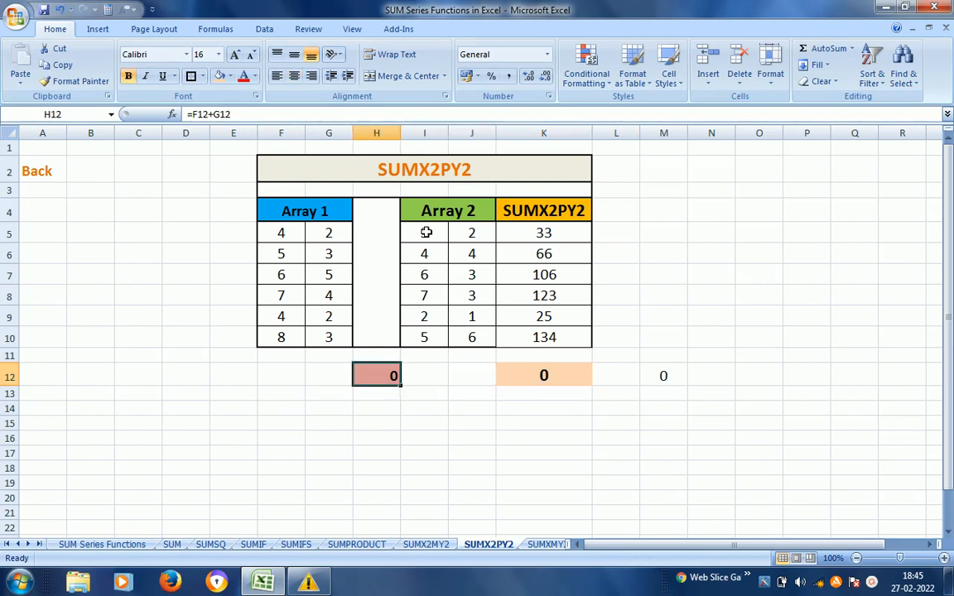
pyautogui.press('Left')
pyautogui.press('Left')
pyautogui.press('Up')
pyautogui.press('Up')
pyautogui.press('Up')
pyautogui.press('Up')
pyautogui.press('Up')
pyautogui.press('Up')
pyautogui.press('Up')
pyautogui.press('Down')
pyautogui.press('Down')
pyautogui.press('Down')
pyautogui.press('Down')
pyautogui.press('Down')
pyautogui.press('Down')
pyautogui.press('Down')
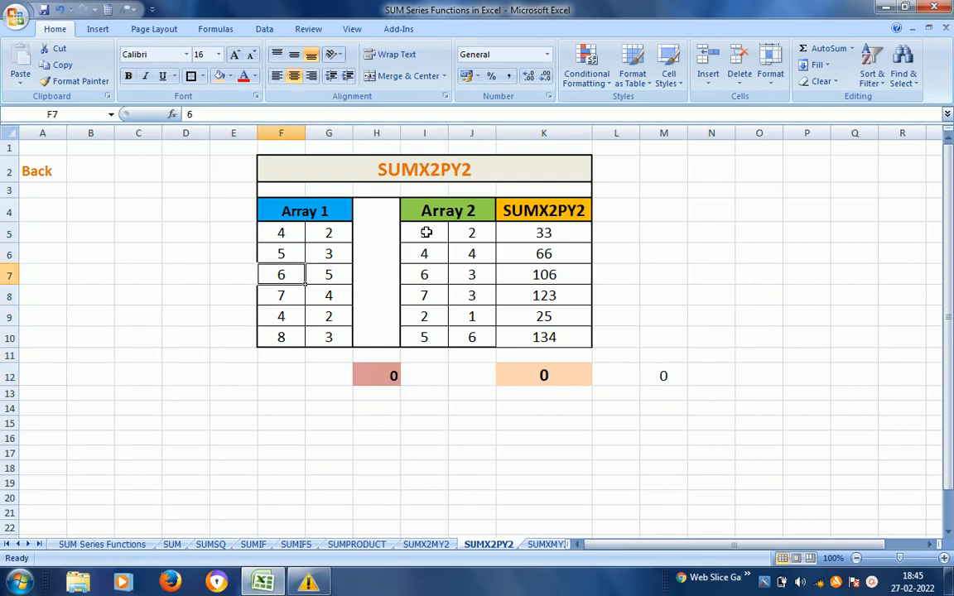
pyautogui.write('16')
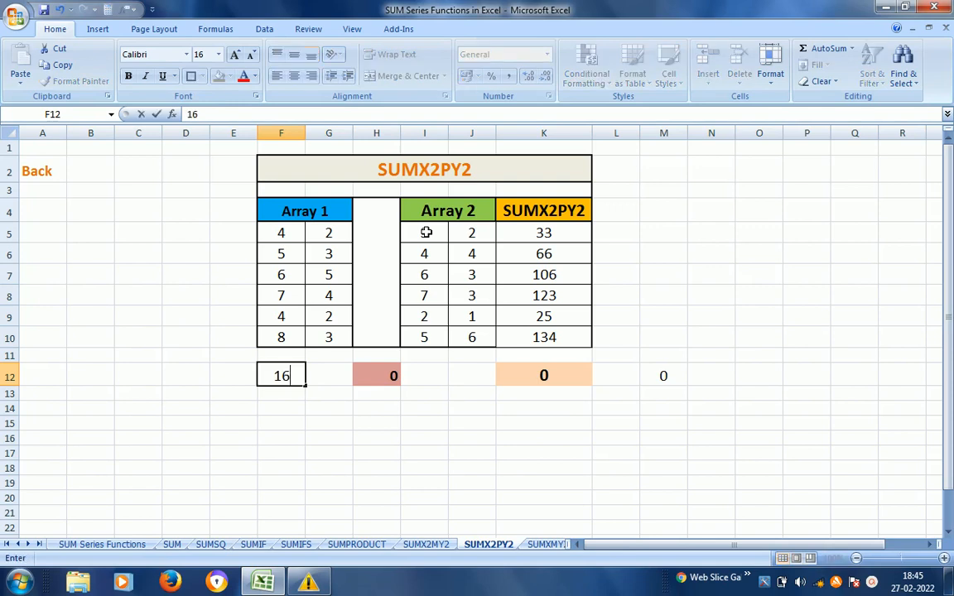
pyautogui.hotkey('ctrl', 'Return')
# Set G12 to 4, the square of the second Array 1 value in G5.
pyautogui.press('Right')
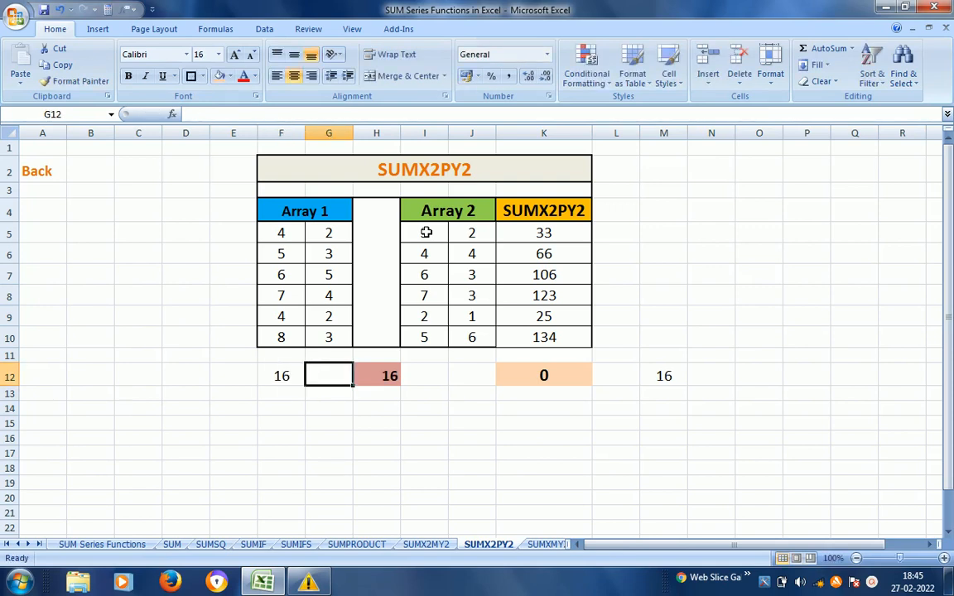
pyautogui.press('Up')
pyautogui.press('Up')
pyautogui.press('Up')
pyautogui.press('Up')
pyautogui.press('Up')
pyautogui.press('Up')
pyautogui.press('Down')
pyautogui.press('Down')
pyautogui.press('Down')
pyautogui.press('Down')
pyautogui.press('Down')
pyautogui.press('Down')
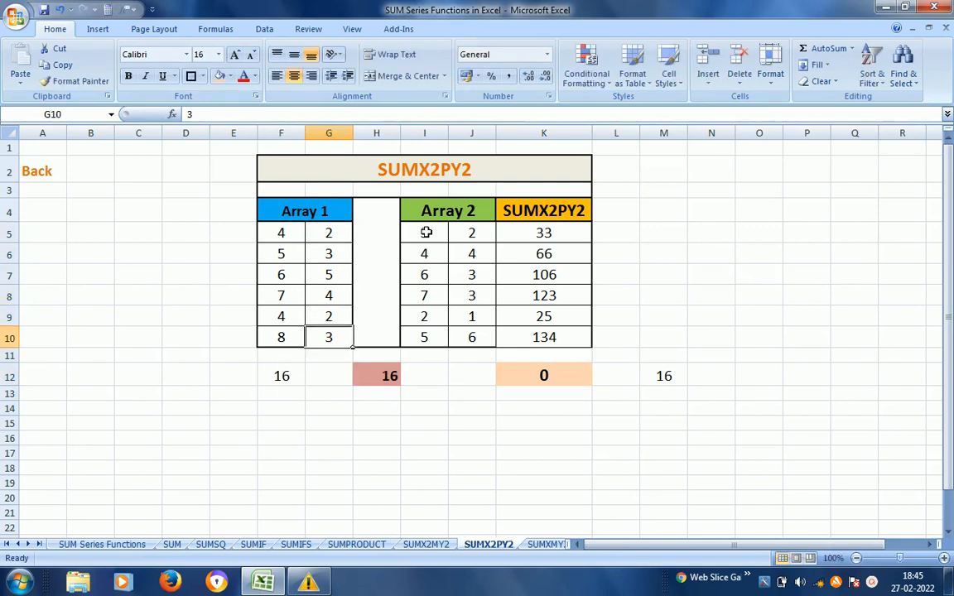
pyautogui.write('4')
pyautogui.press('Return')
# Set I12 to 9 and J12 to 4, the squares of the Array 2 values in I5 and J5.
pyautogui.press('Up')
pyautogui.press('Right')
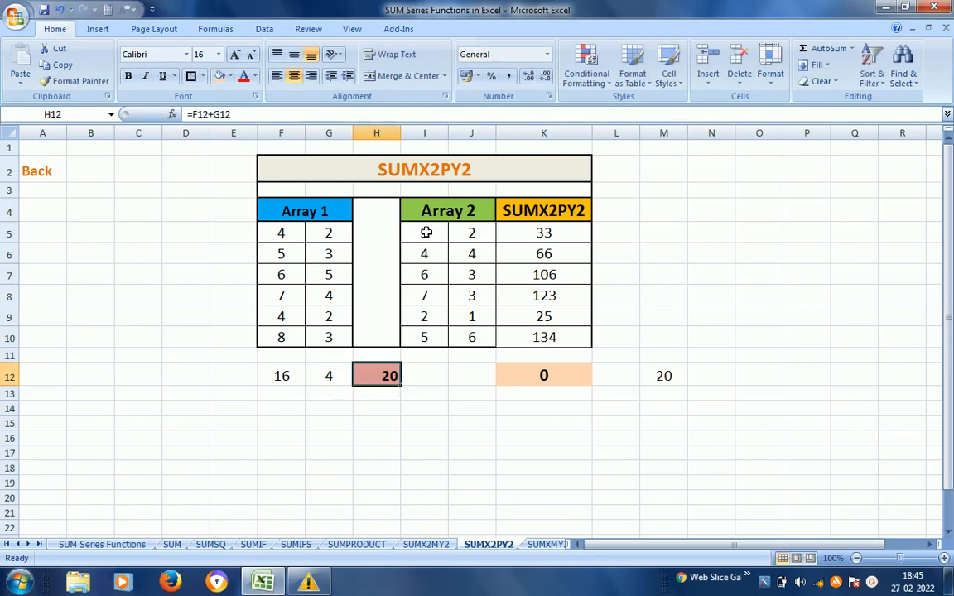
pyautogui.press('Right')
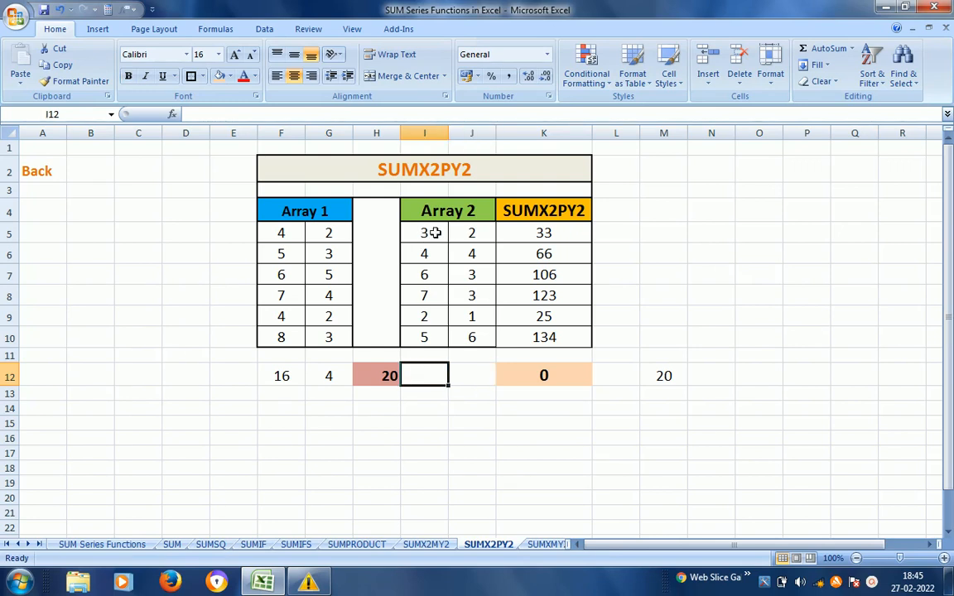
pyautogui.write('9')
pyautogui.press('Return')
pyautogui.press('Up')
pyautogui.press('Right')
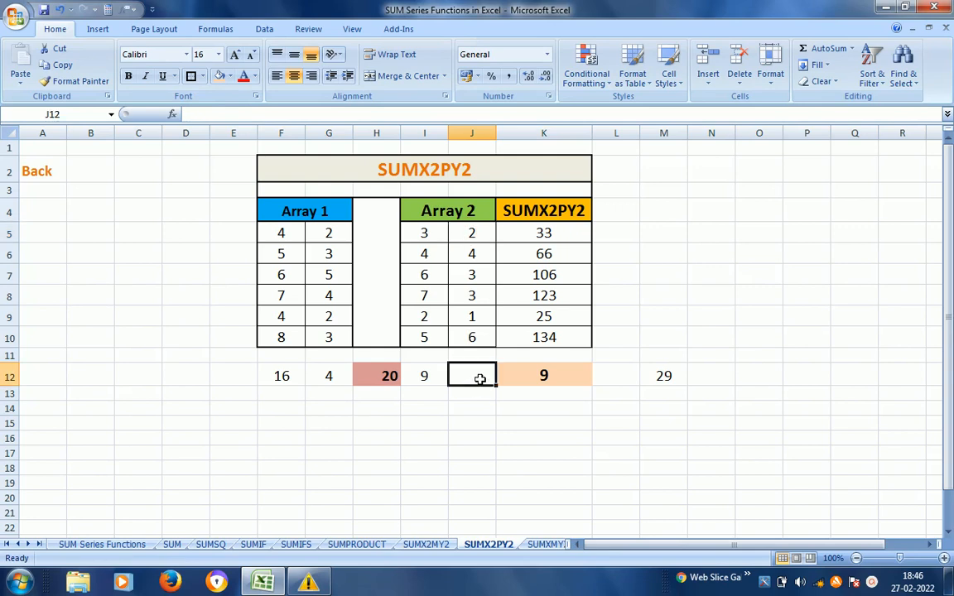
pyautogui.write('4')
pyautogui.press('Right')
# Check the total in M12 against the sums of squares in H12 and K12.
pyautogui.press('Right')
pyautogui.press('Right')
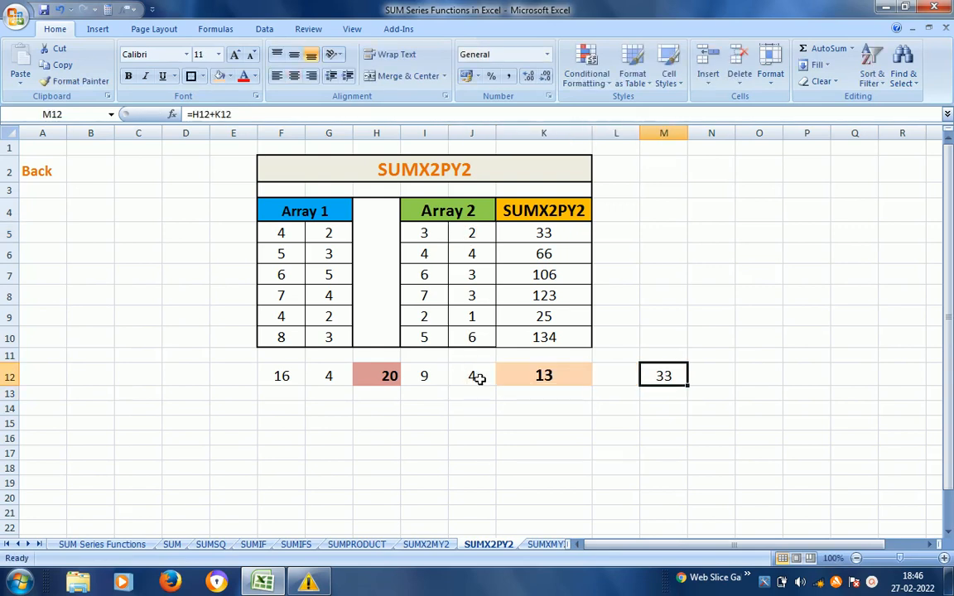
pyautogui.press('Left')
pyautogui.press('Left')
pyautogui.press('Left')
pyautogui.press('Left')
pyautogui.press('Left')
pyautogui.press('Right')
pyautogui.press('Right')
pyautogui.press('Right')
pyautogui.press('Right')
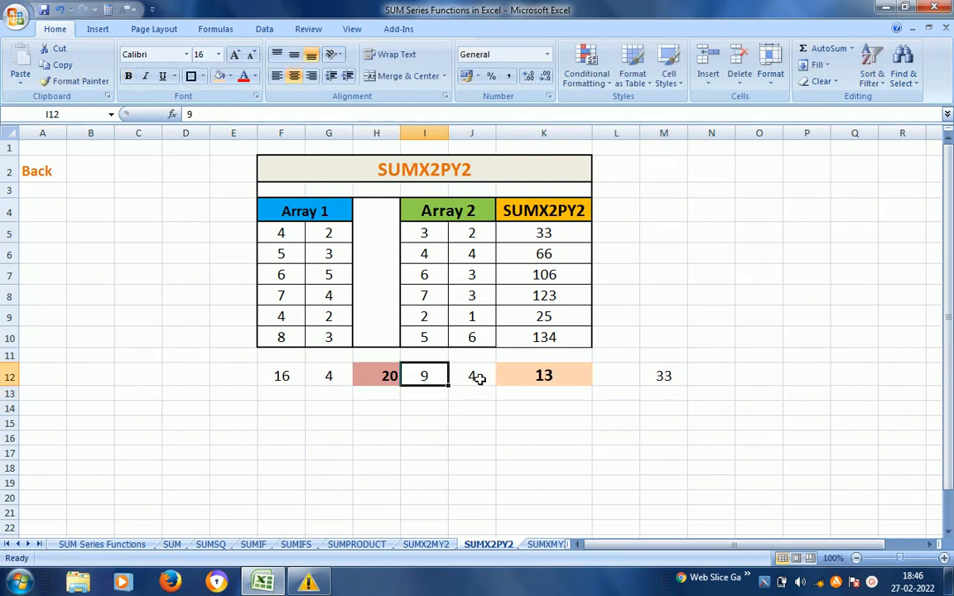
# Compare the row 12 sums of squares with the row 5 result in the SUMX2PY2 column.
pyautogui.press('Left')
pyautogui.press('Up')
pyautogui.press('Up')
pyautogui.press('Up')
pyautogui.press('Up')
pyautogui.press('Up')
pyautogui.press('Up')
pyautogui.press('Up')
pyautogui.press('Up')
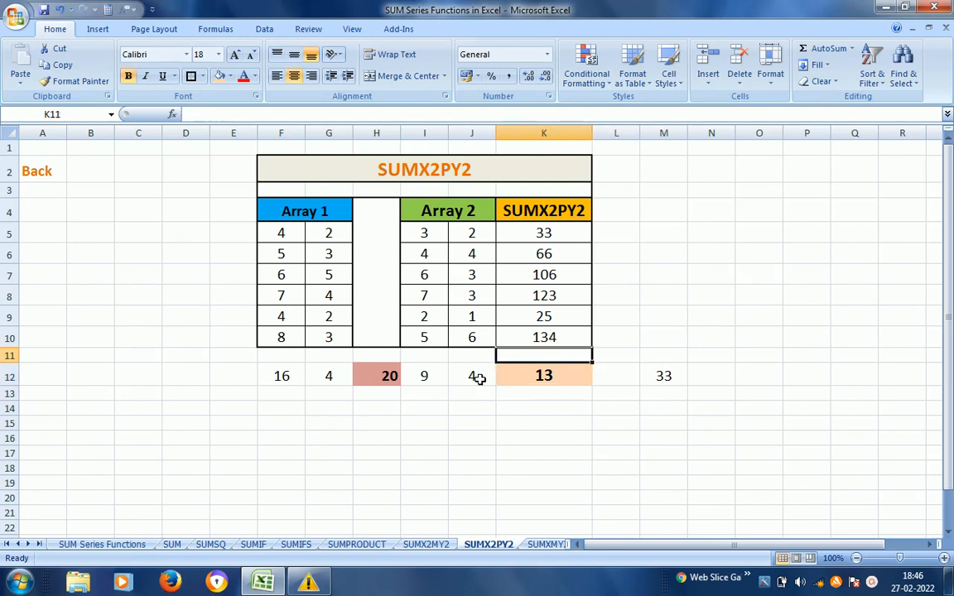
pyautogui.press('Down')
pyautogui.press('Down')
pyautogui.press('Down')
pyautogui.press('Down')
pyautogui.press('Down')
pyautogui.press('Down')
pyautogui.press('Down')
pyautogui.press('Down')
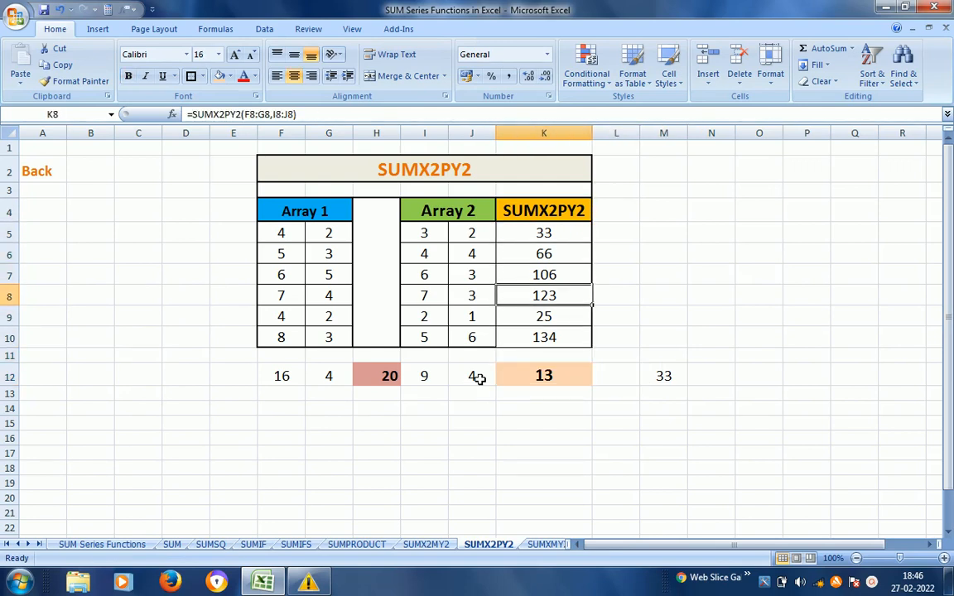
# Set F12 to 25, the square of the first Array 1 value in F6.
pyautogui.press('Left')
pyautogui.press('Up')
pyautogui.press('Up')
pyautogui.press('Up')
pyautogui.press('Up')
pyautogui.press('Up')
pyautogui.press('Up')
pyautogui.press('Up')
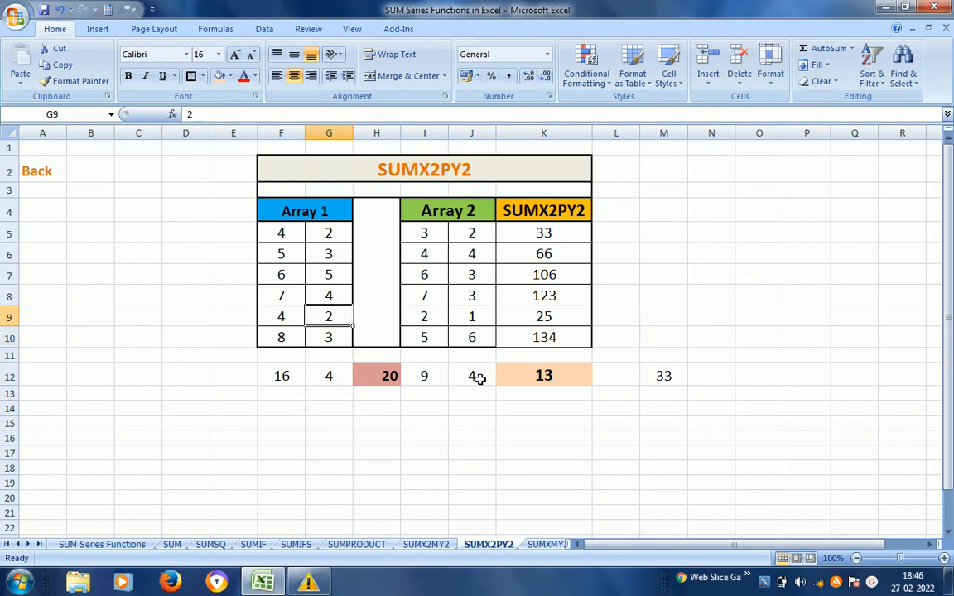
pyautogui.press('Left')
pyautogui.press('Down')
pyautogui.press('Down')
pyautogui.press('Down')
pyautogui.press('Down')
pyautogui.press('Down')
pyautogui.press('Down')
pyautogui.press('Down')
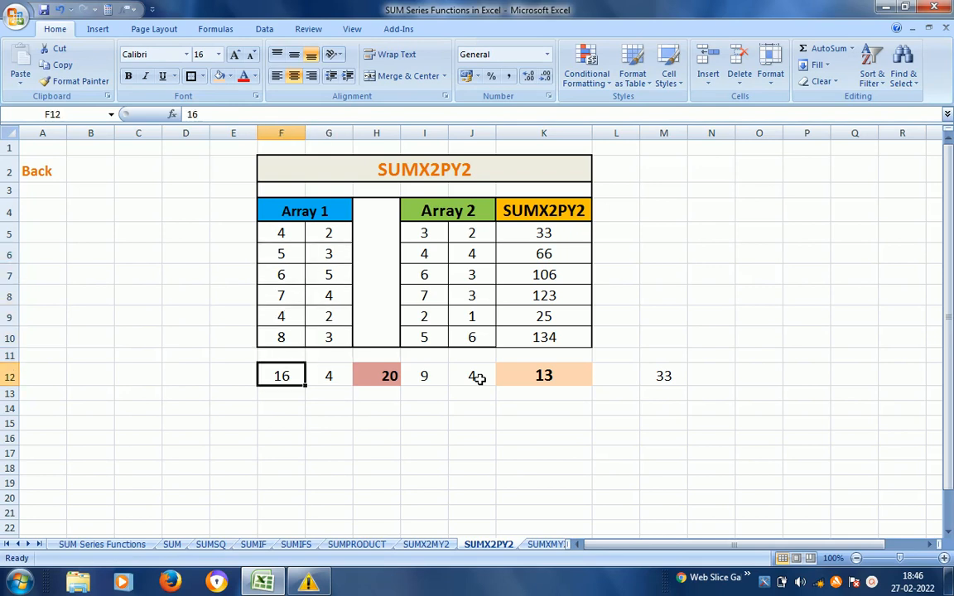
pyautogui.write('25')
pyautogui.press('Return')
pyautogui.press('Up')
pyautogui.press('Right')
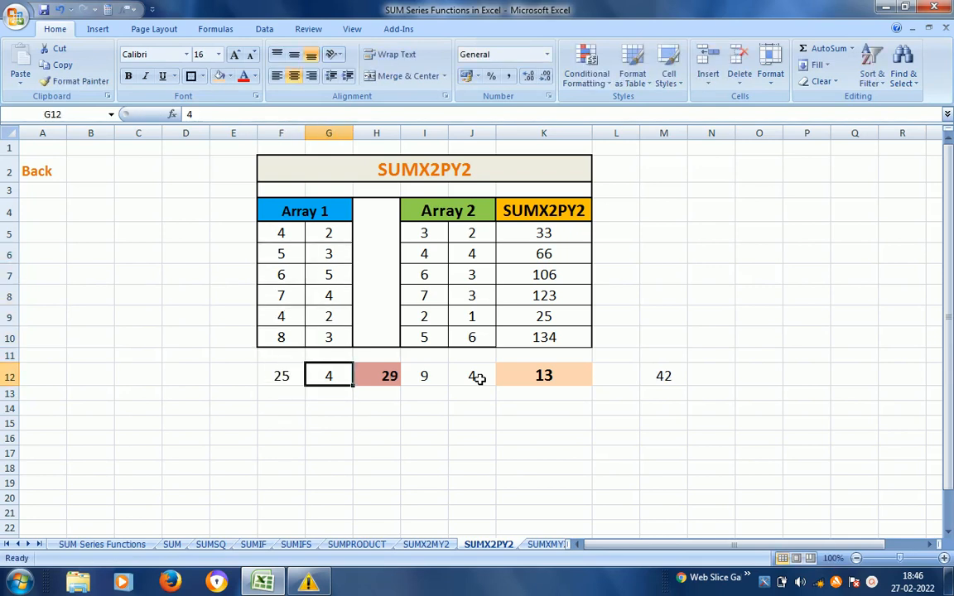
# Set G12 to 9, the square of the second Array 1 value in G6.
pyautogui.press('Up')
pyautogui.press('Up')
pyautogui.press('Up')
pyautogui.press('Up')
pyautogui.press('Up')
pyautogui.press('Down')
pyautogui.press('Down')
pyautogui.press('Down')
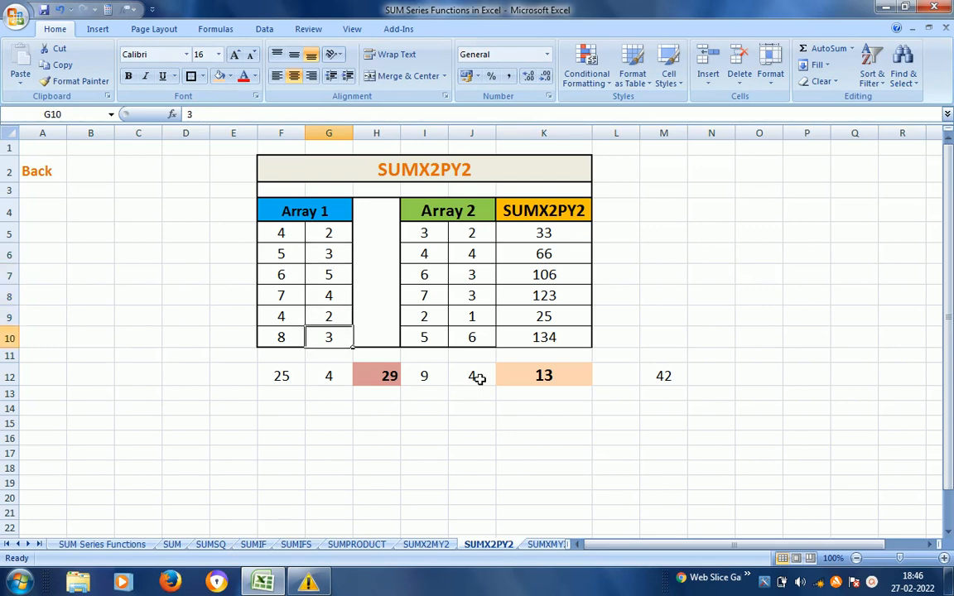
pyautogui.press('Down')
pyautogui.press('Down')
pyautogui.write('9')
pyautogui.press('Return')
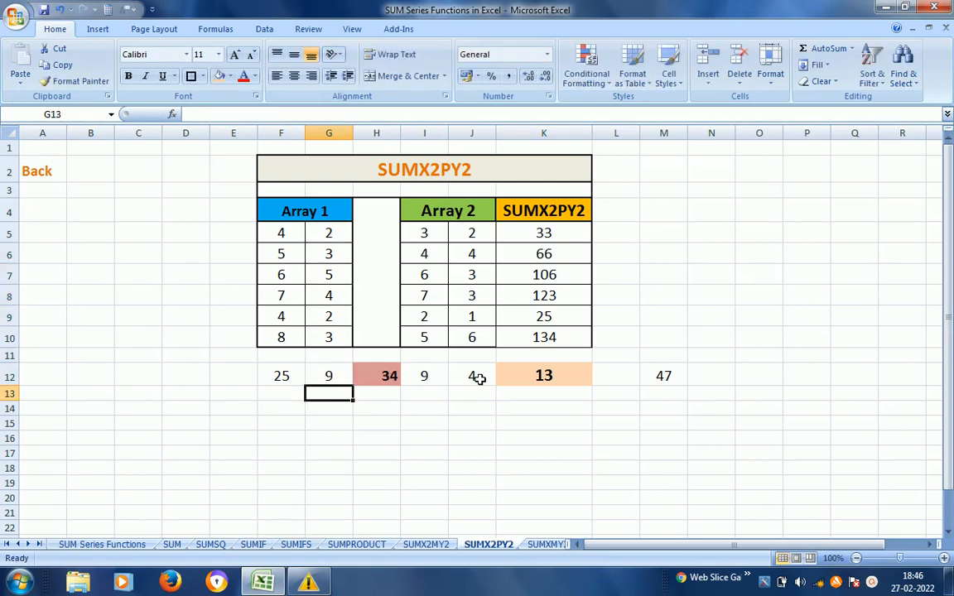
# Set I12 to 16, the square of the first Array 2 value in I6.
pyautogui.press('Up')
pyautogui.press('Right')
pyautogui.press('Right')
pyautogui.press('Up')
pyautogui.press('Up')
pyautogui.press('Up')
pyautogui.press('Up')
pyautogui.press('Up')
pyautogui.press('Up')
pyautogui.press('Up')
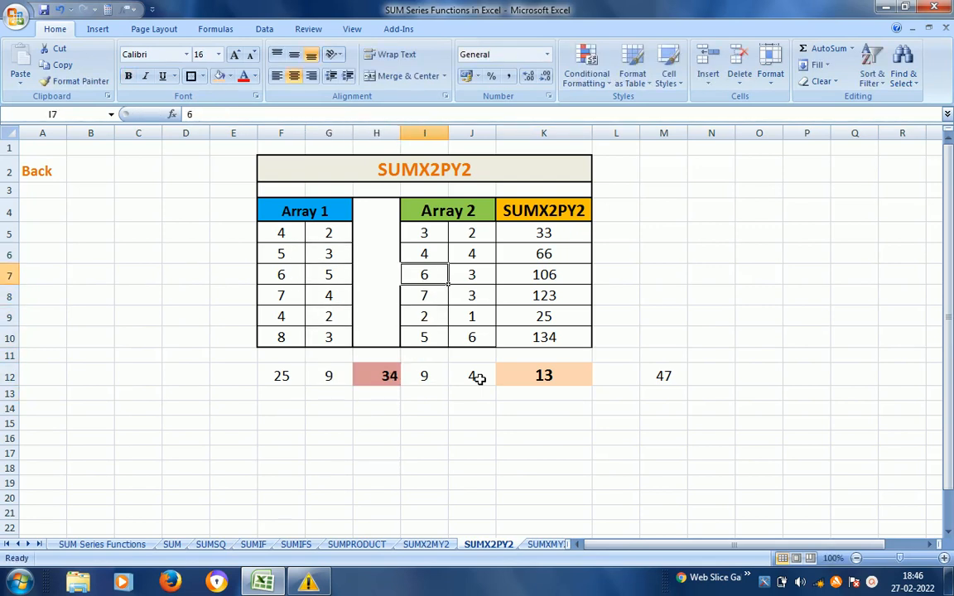
pyautogui.press('Down')
pyautogui.press('Down')
pyautogui.press('Down')
pyautogui.press('Down')
pyautogui.press('Down')
pyautogui.press('Down')
pyautogui.press('Down')
pyautogui.write('16')
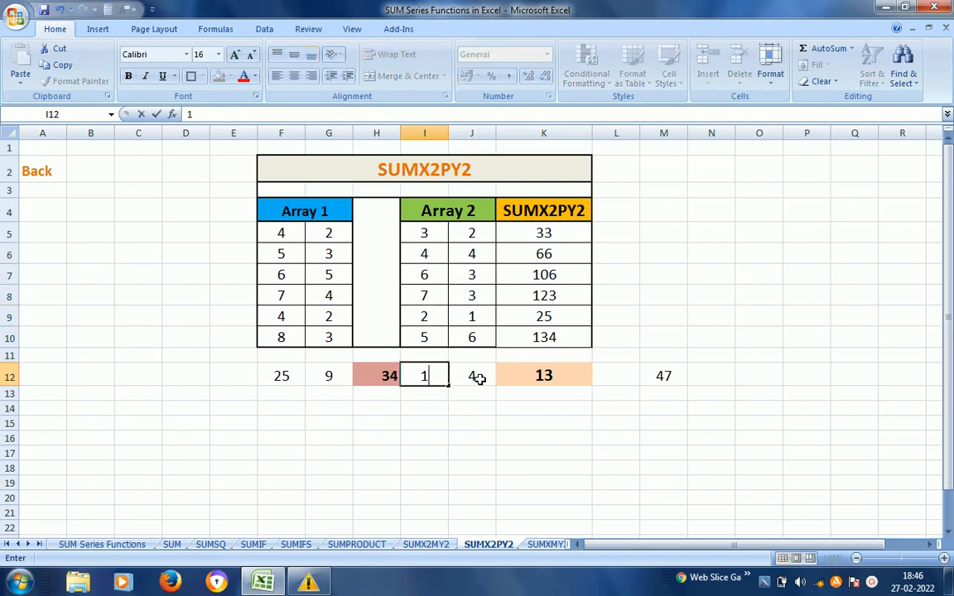
pyautogui.press('Return')
# Set J12 to 16, the square of the second Array 2 value in J6.
pyautogui.press('Up')
pyautogui.press('Up')
pyautogui.press('Up')
pyautogui.press('Up')
pyautogui.press('Up')
pyautogui.press('Up')
pyautogui.press('Up')
pyautogui.press('Up')
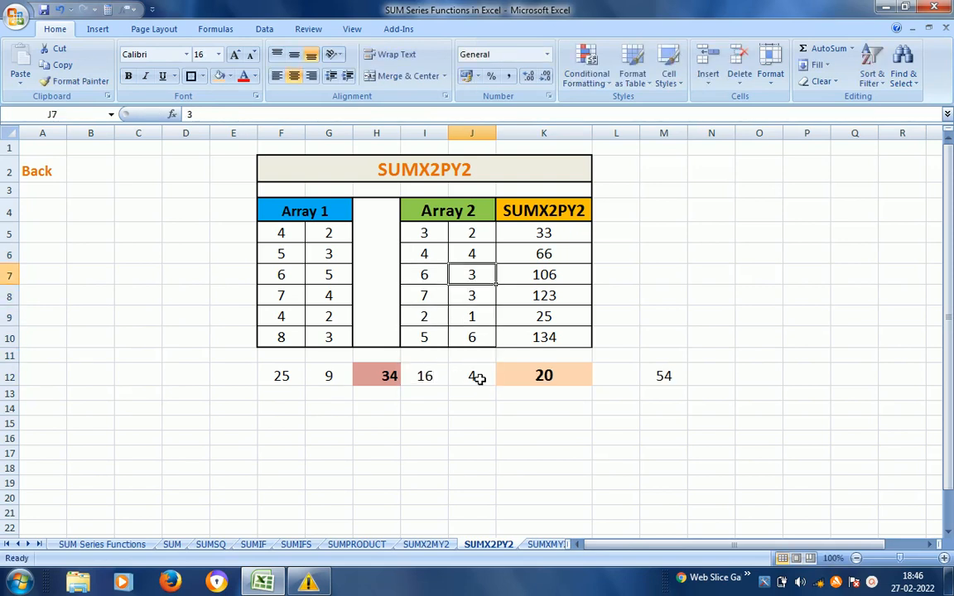
pyautogui.press('Down')
pyautogui.press('Down')
pyautogui.press('Down')
pyautogui.press('Down')
pyautogui.press('Down')
pyautogui.press('Right')
pyautogui.press('Down')
pyautogui.press('Down')
pyautogui.write('16')
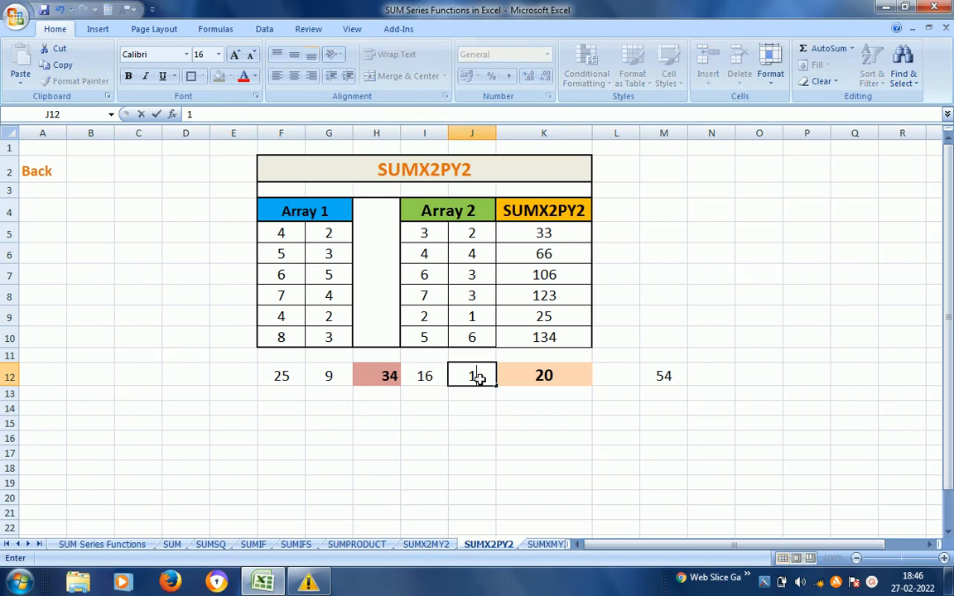
pyautogui.press('Return')
# Check the Array 2 sum of squares in K12 and the combined total in M12 against the row 6 result.
pyautogui.press('Up')
pyautogui.press('Right')
pyautogui.press('Right')
pyautogui.press('Left')
pyautogui.press('Left')
pyautogui.press('Left')
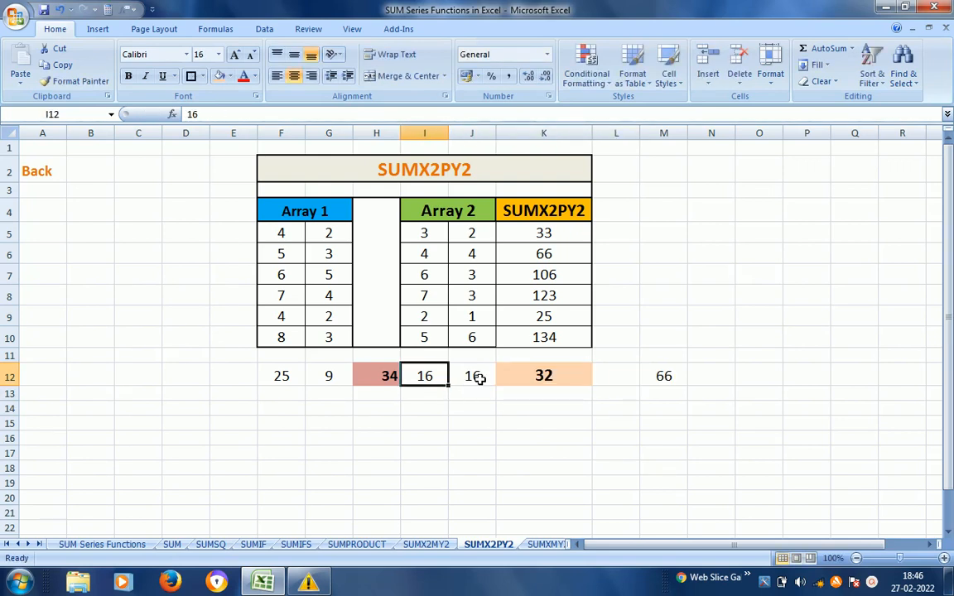
pyautogui.press('Left')
pyautogui.press('Right')
pyautogui.press('Right')
pyautogui.press('Right')
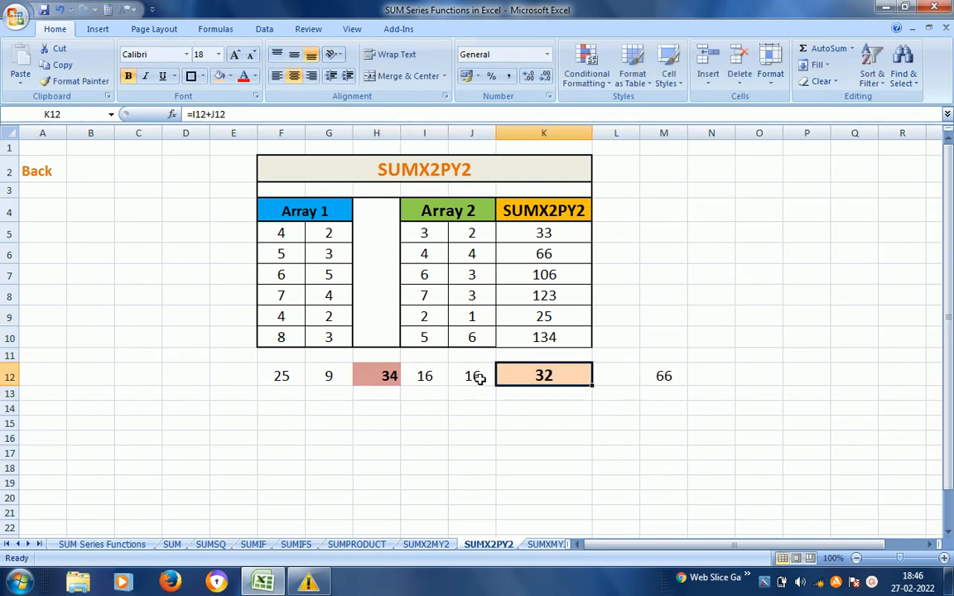
pyautogui.press('Right')
pyautogui.press('Right')
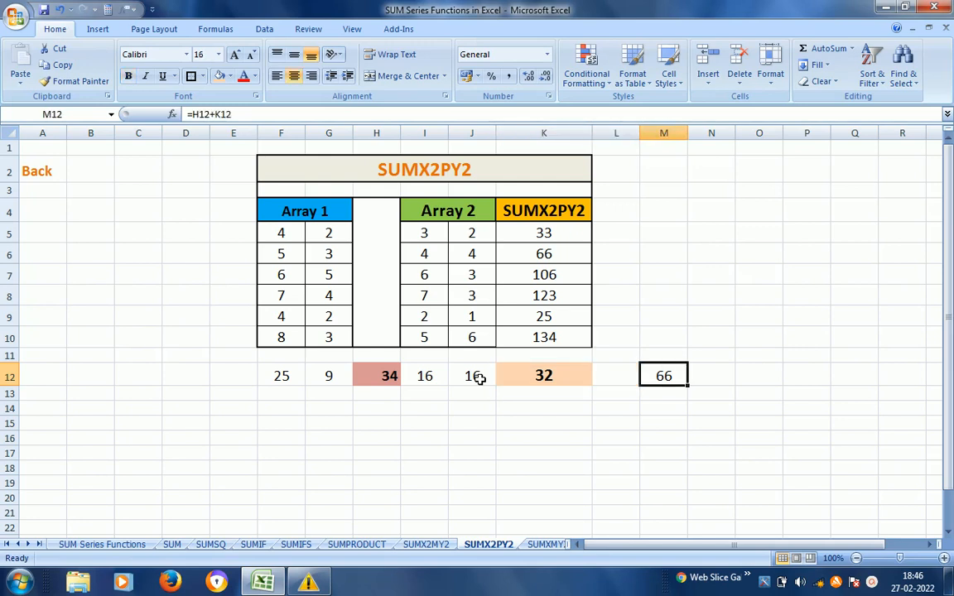
# Review the row 12 sums again and compare them with the working on the SUMX2MY2 sheet.
pyautogui.press('Left')
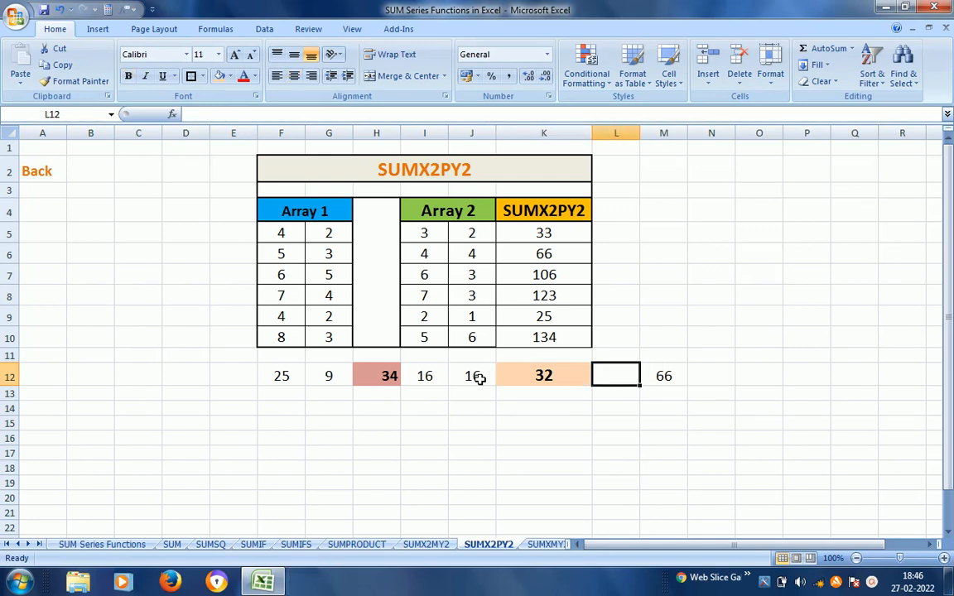
pyautogui.press('Right')
pyautogui.press('Left')
pyautogui.press('Left')
pyautogui.press('Left')
pyautogui.press('Left')
pyautogui.press('Left')
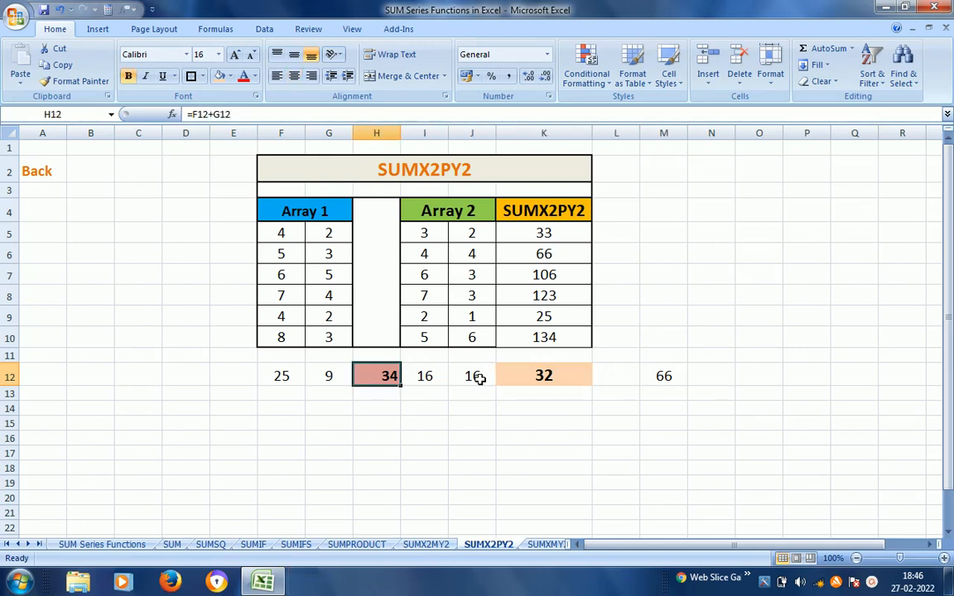
pyautogui.click(424, 544)
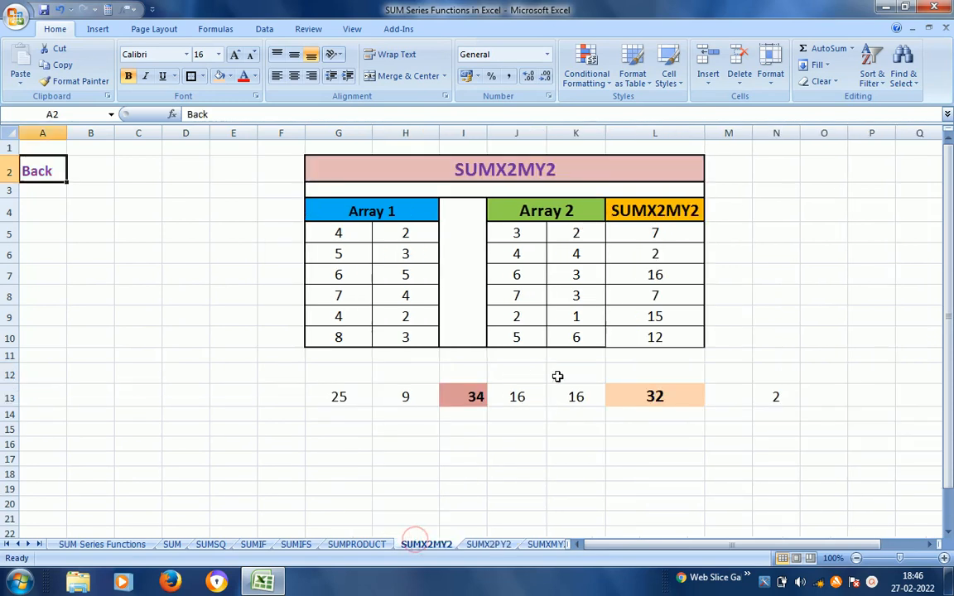
pyautogui.click(488, 544)
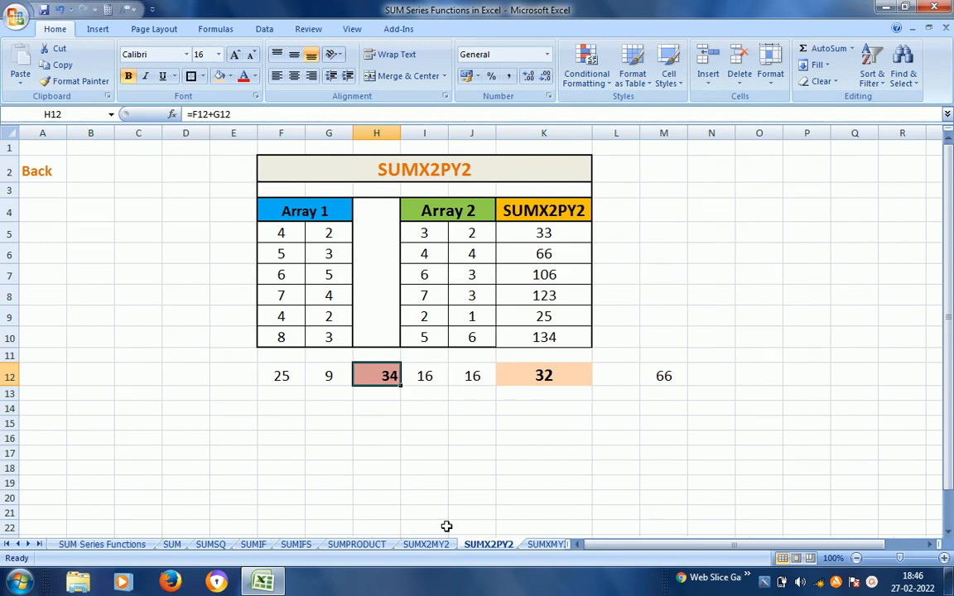
# Open the SUMXMY2 sheet from the function index and clear the results in J5:J10.
pyautogui.click(35, 163)
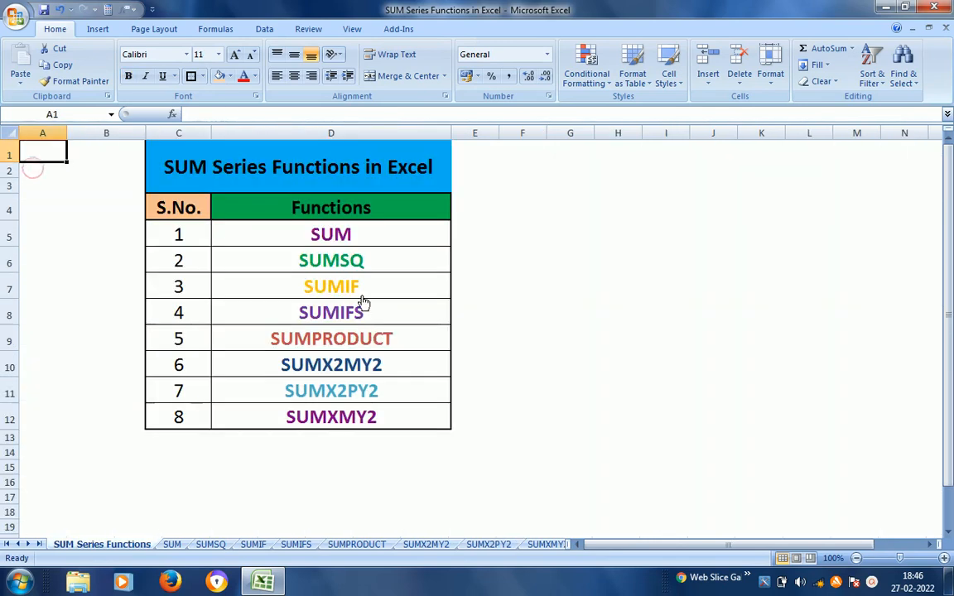
pyautogui.click(315, 425)
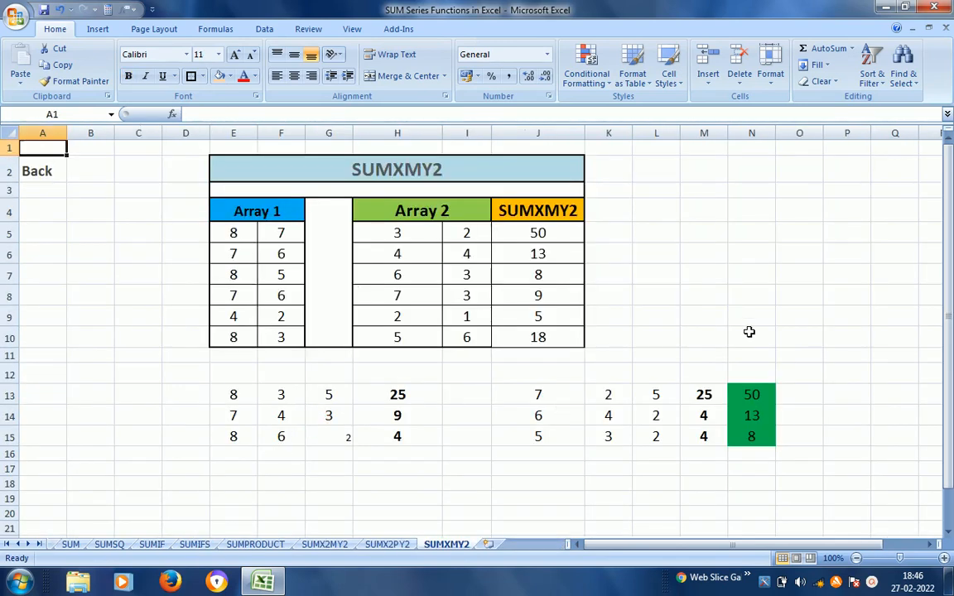
pyautogui.click(528, 236)
pyautogui.hotkey('ctrl', 'shift', 'Down')
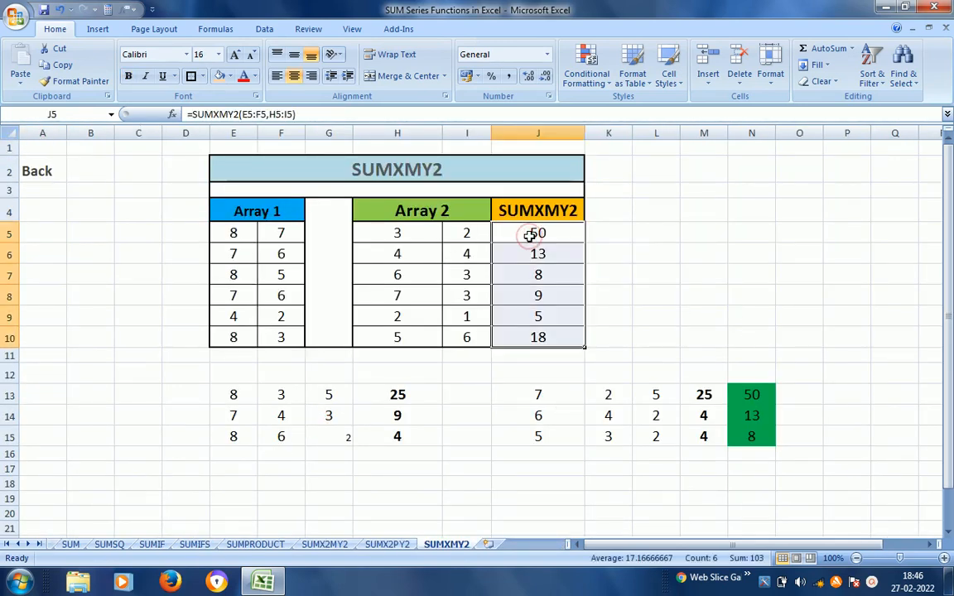
pyautogui.press('Delete')
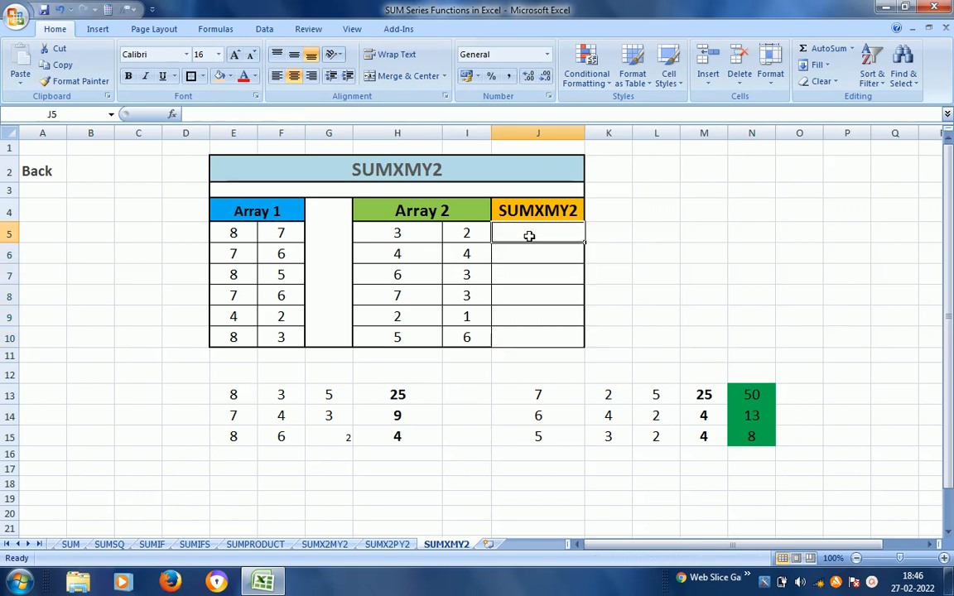
# Copy the function name text SUMXMY2 from the header in J4.
pyautogui.click(528, 236)
pyautogui.press('Up')
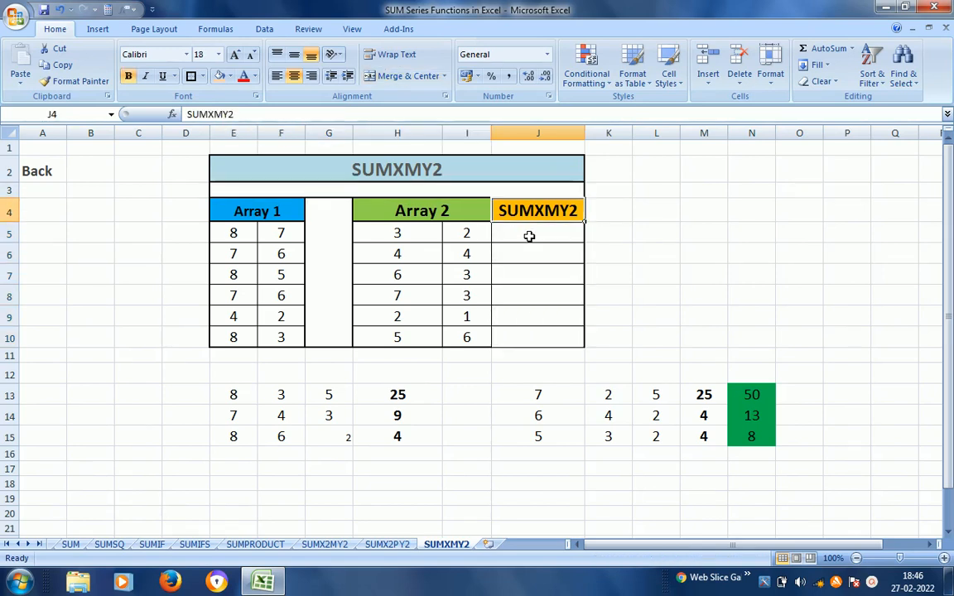
pyautogui.press('F2')
pyautogui.hotkey('shift', 'Home')
pyautogui.hotkey('ctrl', 'c')
pyautogui.press('Escape')
pyautogui.press('Down')
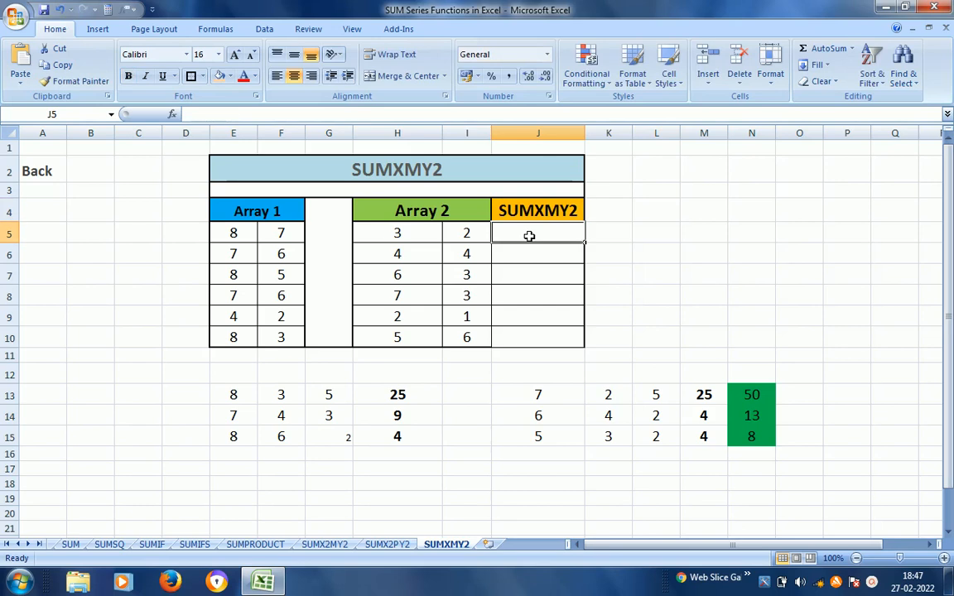
# Enter the formula =SUMXMY2(E5:F5,H5:I5) in J5, reusing the copied function name.
pyautogui.write('=')
pyautogui.hotkey('ctrl', 'v')
pyautogui.write('(')
pyautogui.press('Left')
pyautogui.press('Left')
pyautogui.press('Left')
pyautogui.press('Left')
pyautogui.press('Left')
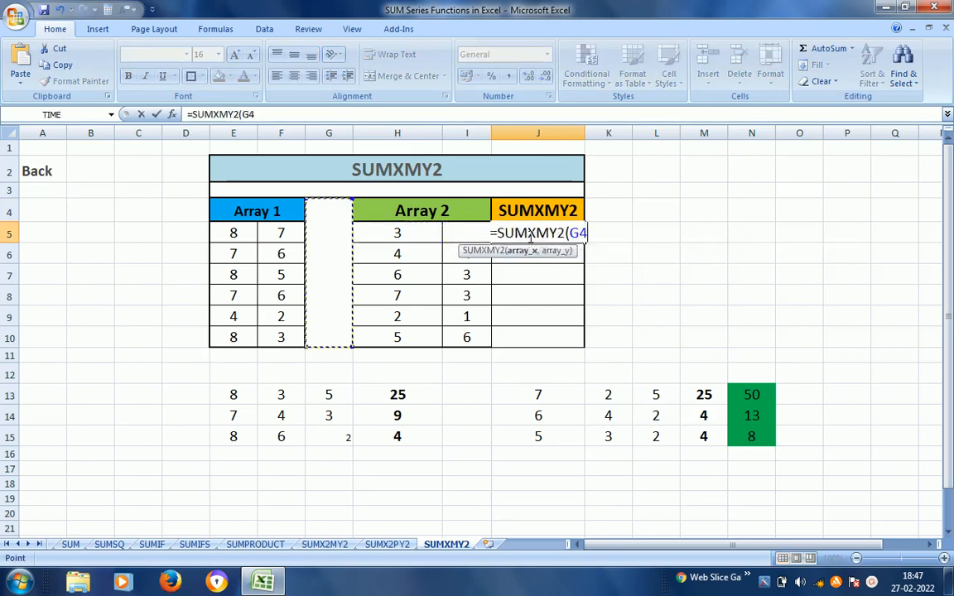
pyautogui.hotkey('shift', 'Right')
pyautogui.write(',')
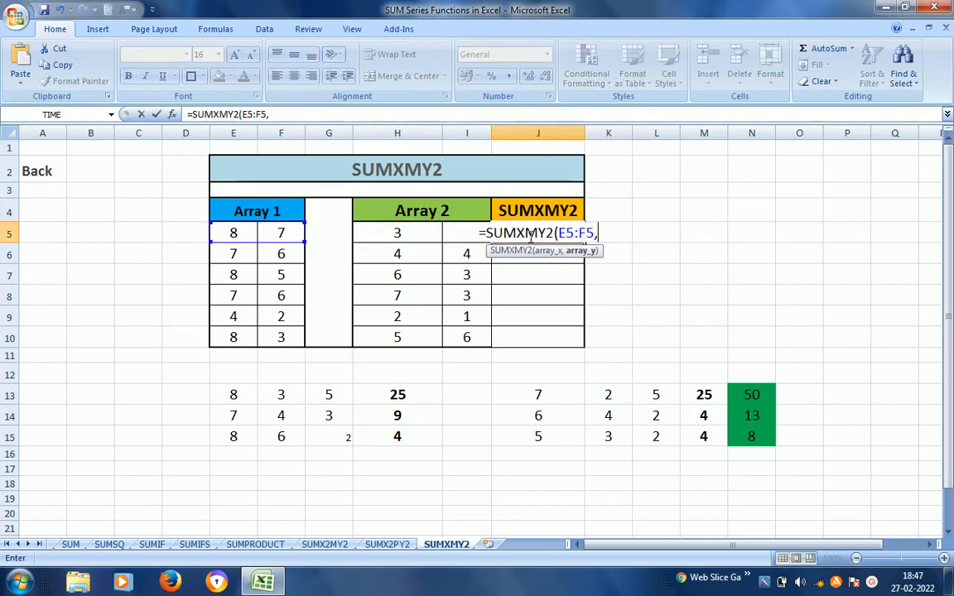
pyautogui.press('Left')
pyautogui.press('Left')
pyautogui.hotkey('shift', 'Right')
pyautogui.hotkey('ctrl', 'Return')
# Copy the J5 formula down the SUMXMY2 column to J10.
pyautogui.hotkey('ctrl', 'c')
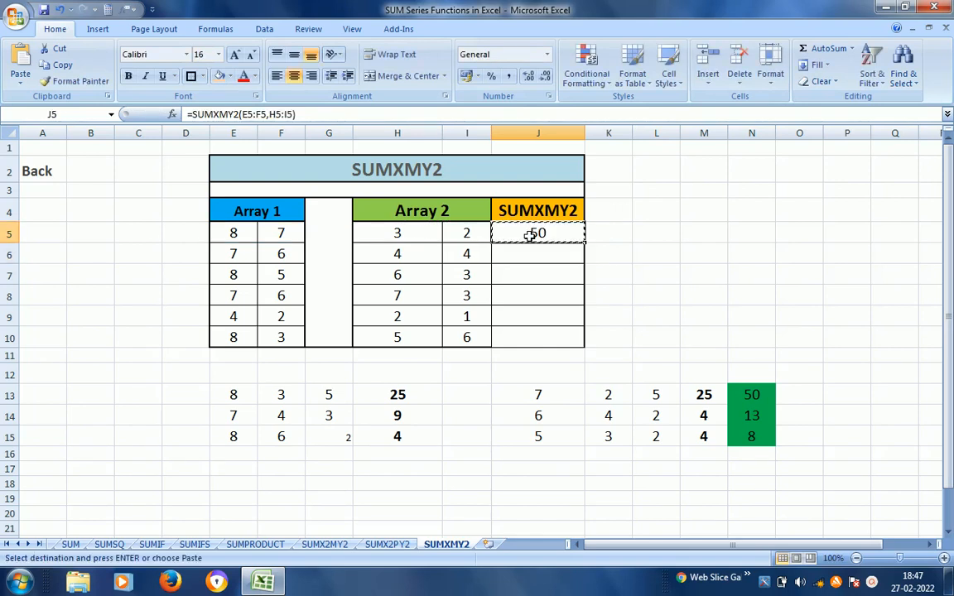
pyautogui.hotkey('shift', 'Down')
pyautogui.hotkey('shift', 'Down')
pyautogui.hotkey('shift', 'Down')
pyautogui.hotkey('shift', 'Down')
pyautogui.hotkey('shift', 'Down')
pyautogui.hotkey('ctrl', 'v')
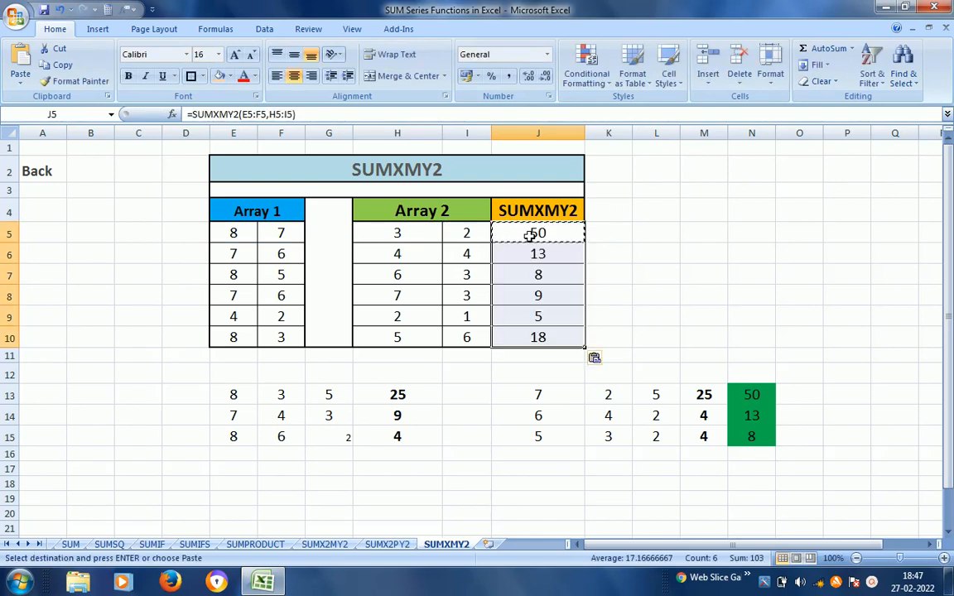
pyautogui.press('Return')
# Match the first Array 1 and Array 2 values in E5 and H5 with the manual working starting at E13.
pyautogui.press('Left')
pyautogui.press('Left')
pyautogui.press('Left')
pyautogui.press('Left')
pyautogui.press('Left')
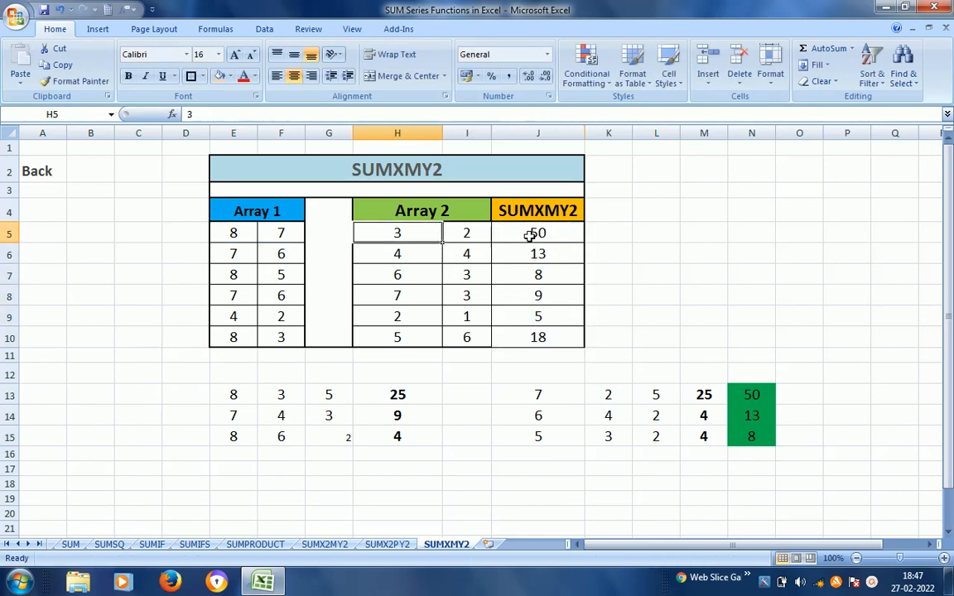
pyautogui.press('Down')
pyautogui.press('Down')
pyautogui.press('Down')
pyautogui.press('Down')
pyautogui.press('Down')
pyautogui.press('Down')
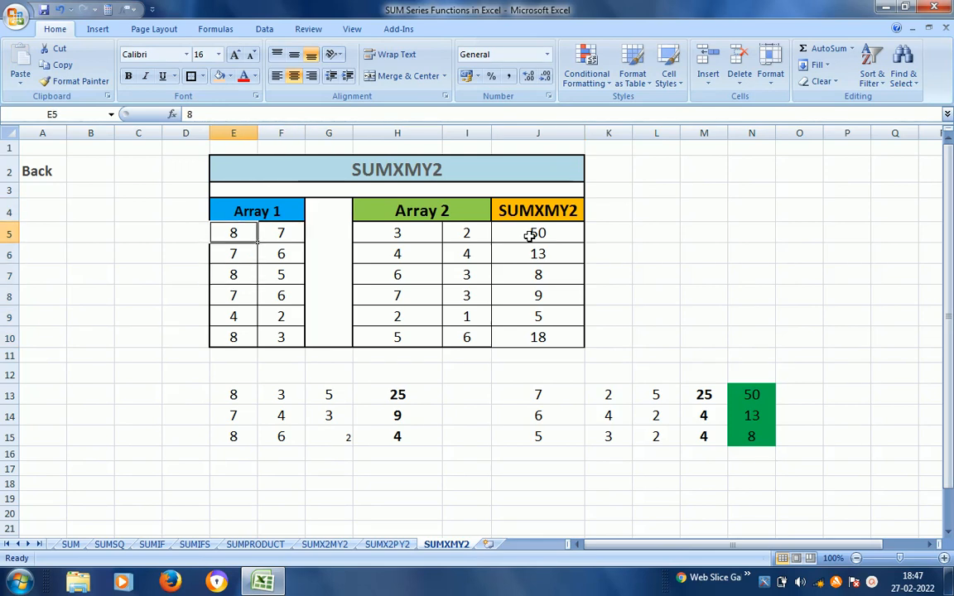
pyautogui.press('Down')
pyautogui.press('Down')
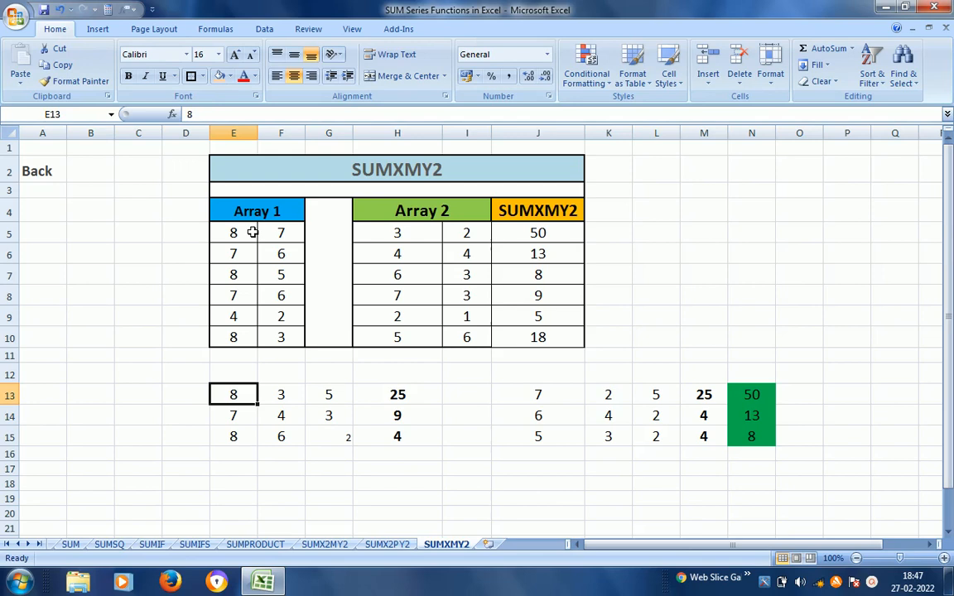
pyautogui.click(234, 394)
pyautogui.click(240, 234)
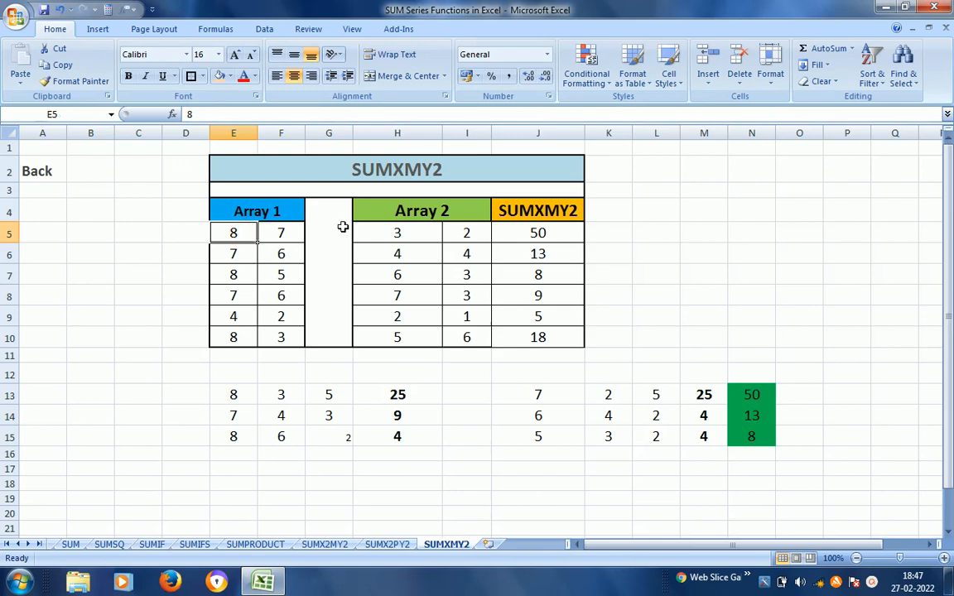
pyautogui.click(413, 235)
pyautogui.click(235, 394)
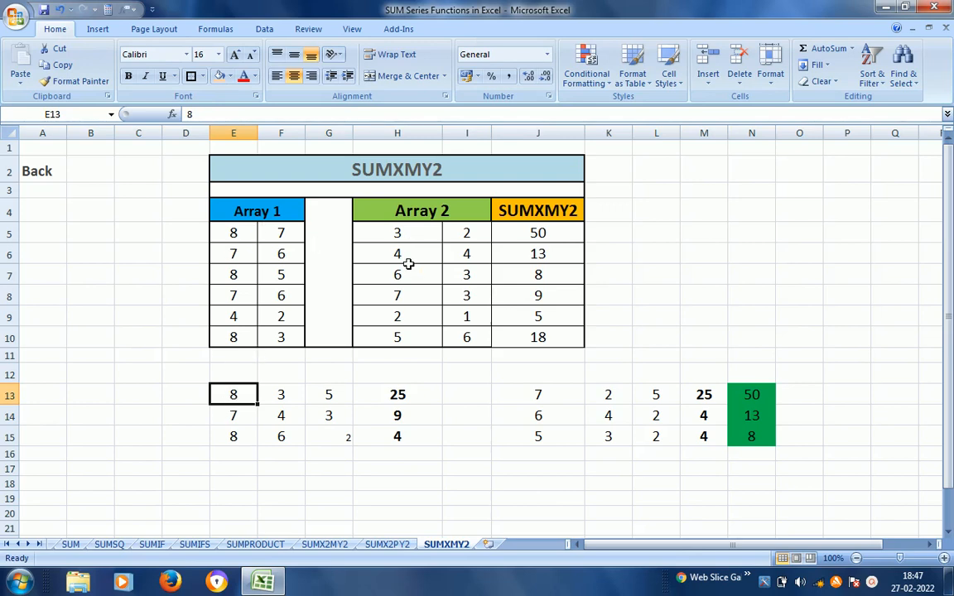
# Examine the manual working in E13:H13, including the difference in G13 and its square in H13.
pyautogui.click(283, 395)
pyautogui.click(234, 395)
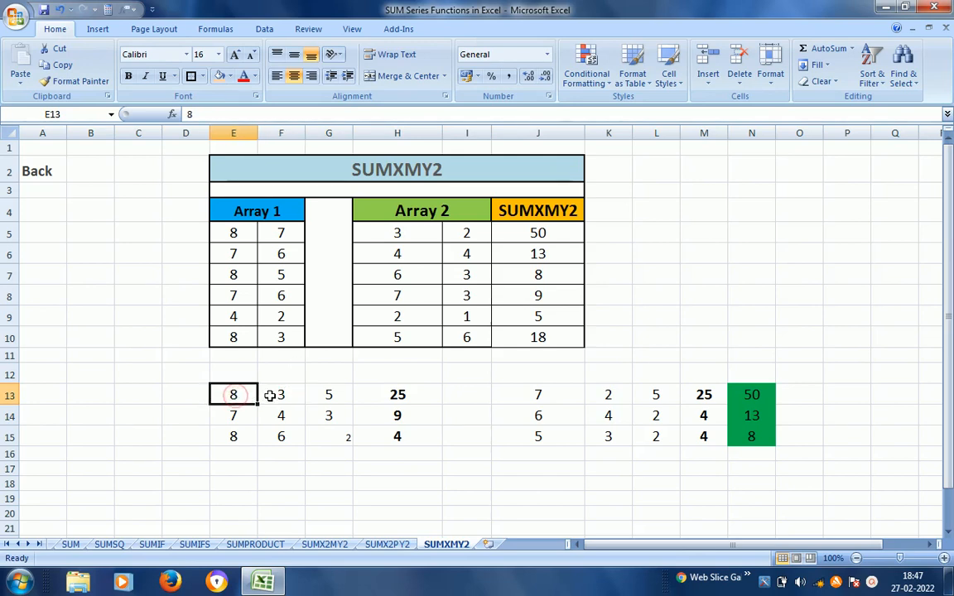
pyautogui.click(273, 395)
pyautogui.click(326, 396)
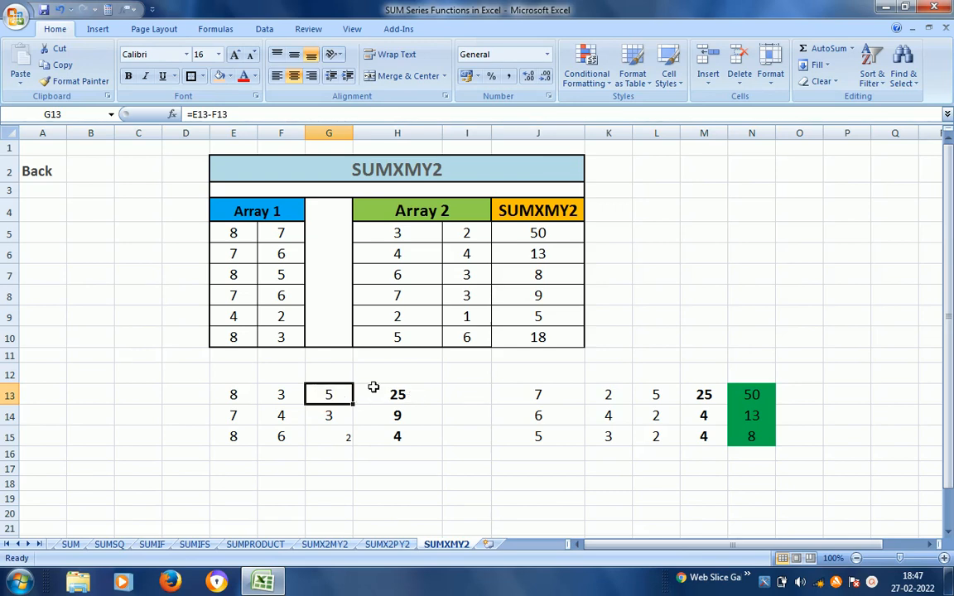
pyautogui.click(397, 395)
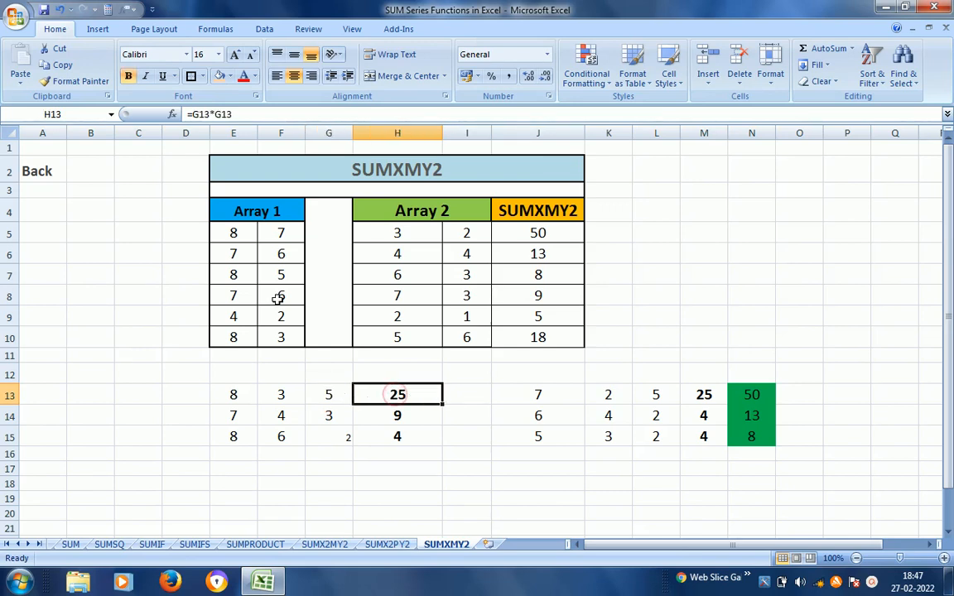
# Trace the second Array 1 value from F5 to the working in J13, keeping the current Windows color scheme when asked.
pyautogui.click(236, 237)
pyautogui.click(395, 247)
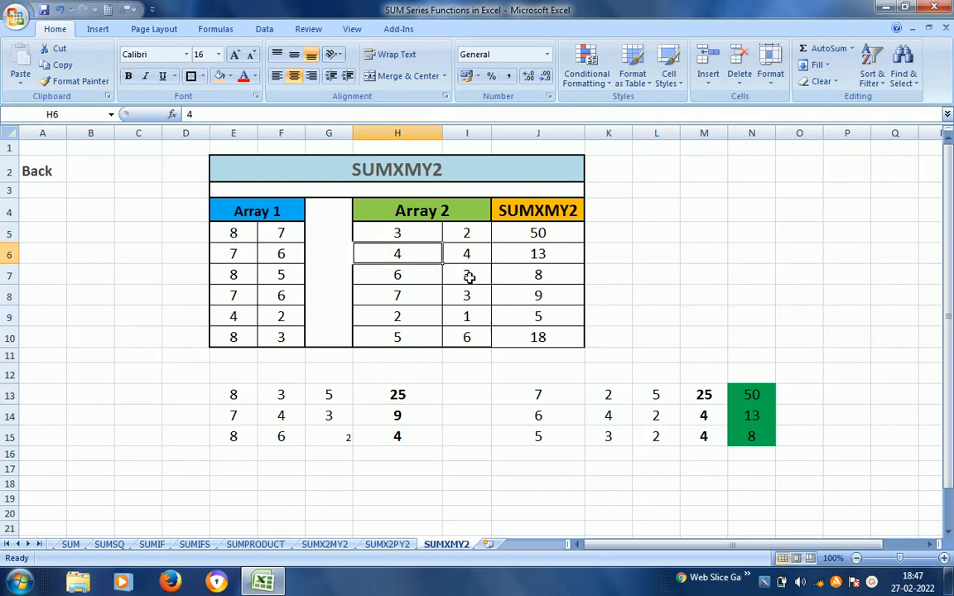
pyautogui.click(281, 232)
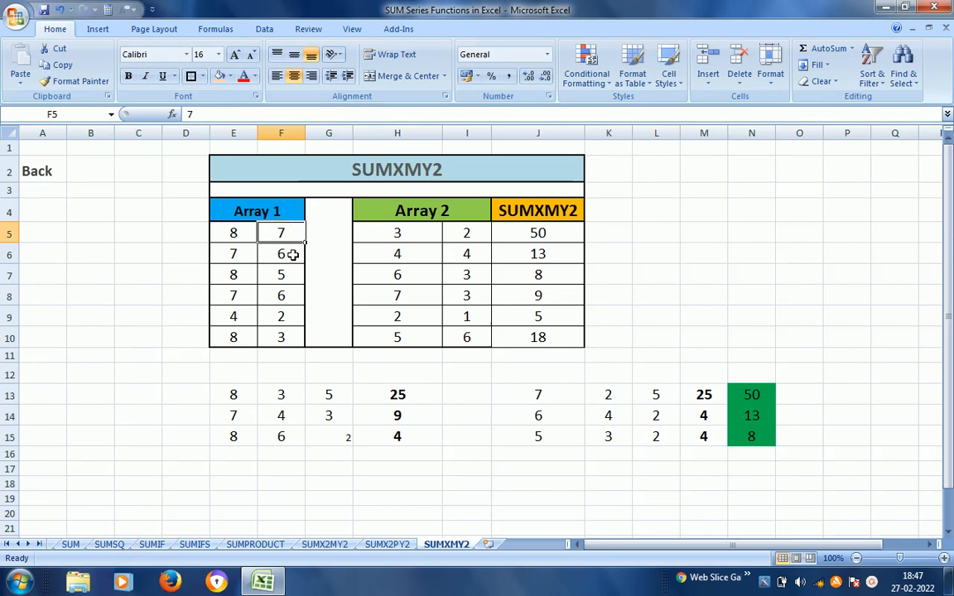
pyautogui.click(531, 394)
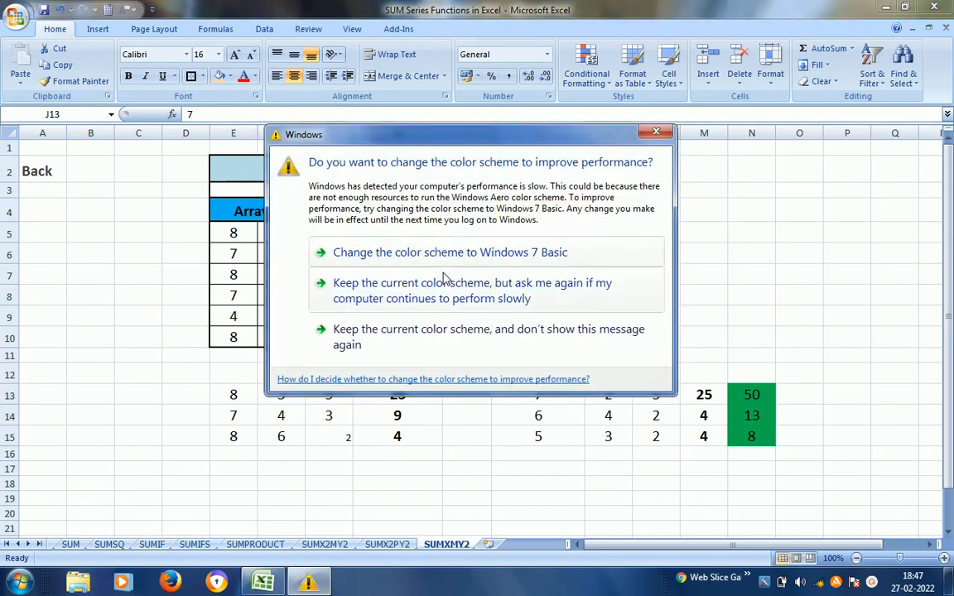
pyautogui.click(443, 277)
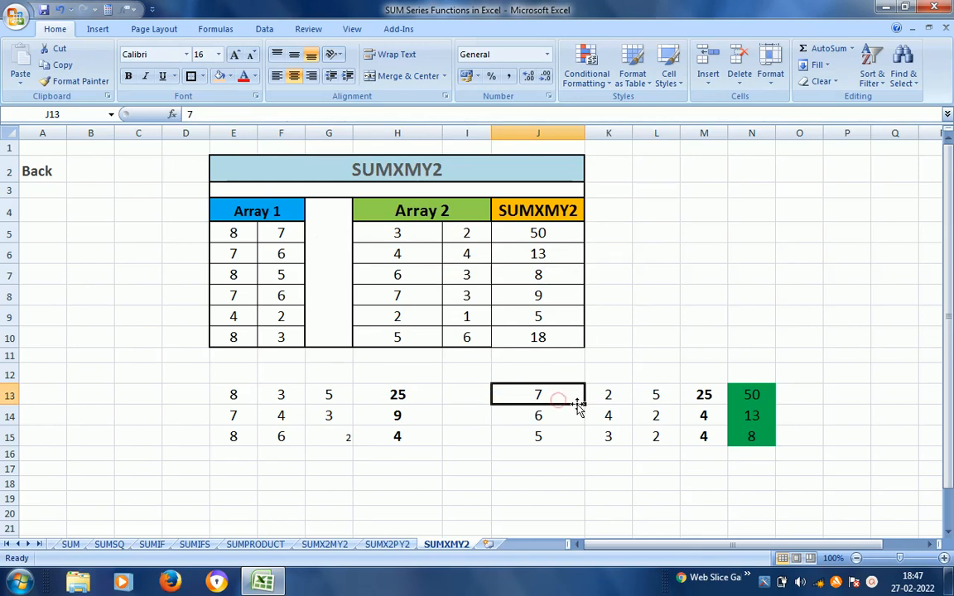
# Trace the second pair's difference and square in K13:M13, and compare H13 and M13 with the row total in N13.
pyautogui.click(609, 398)
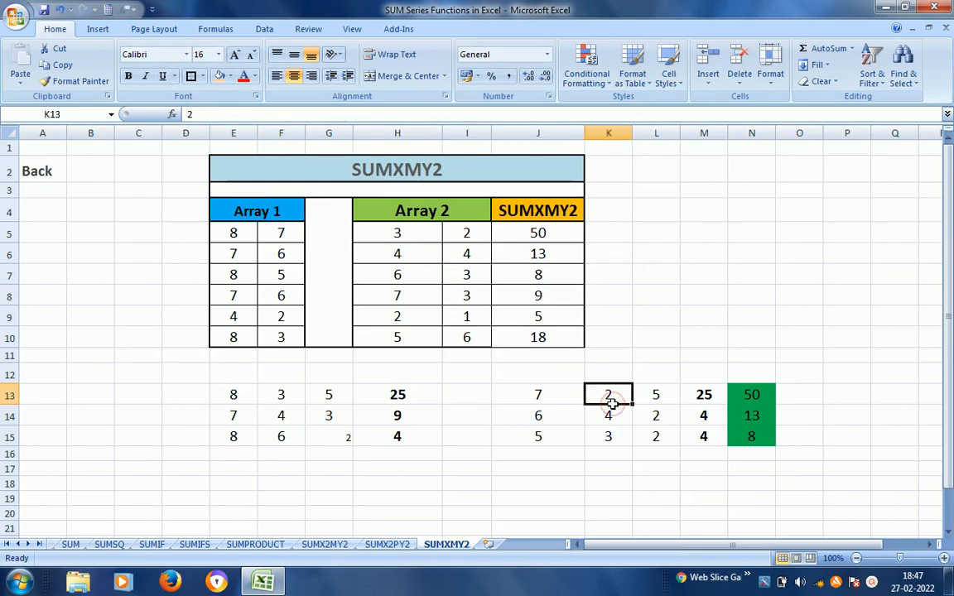
pyautogui.click(658, 397)
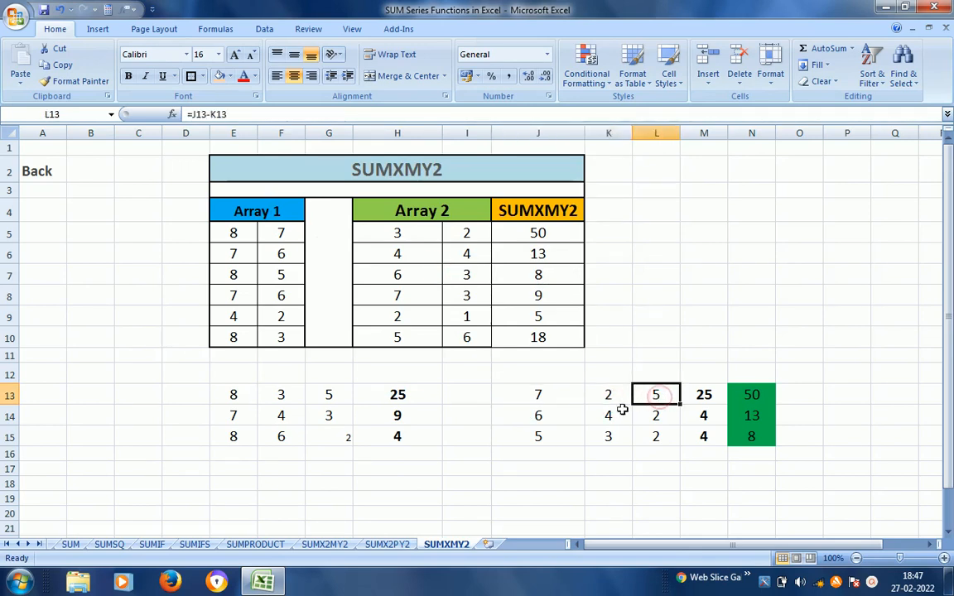
pyautogui.click(704, 399)
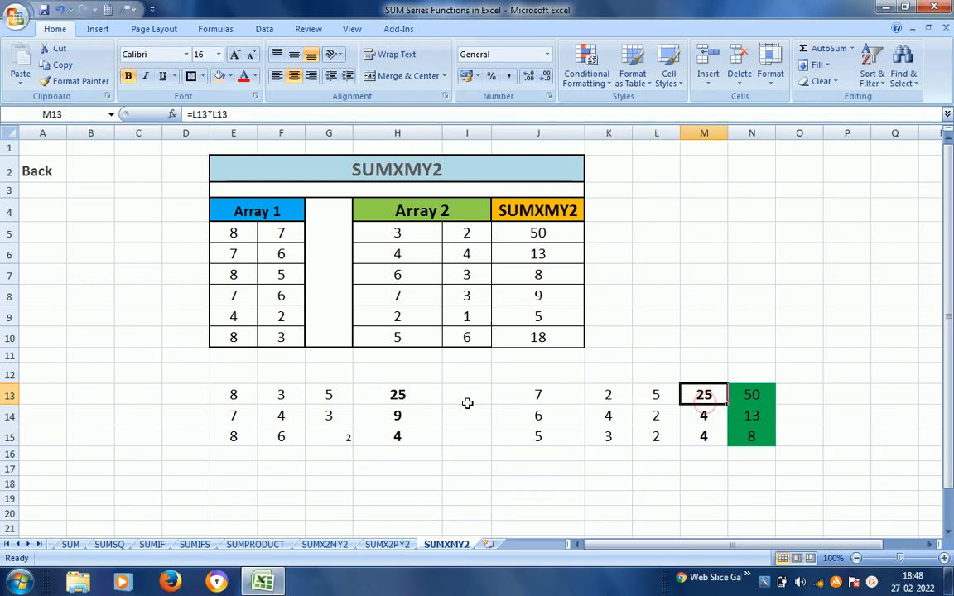
pyautogui.click(399, 397)
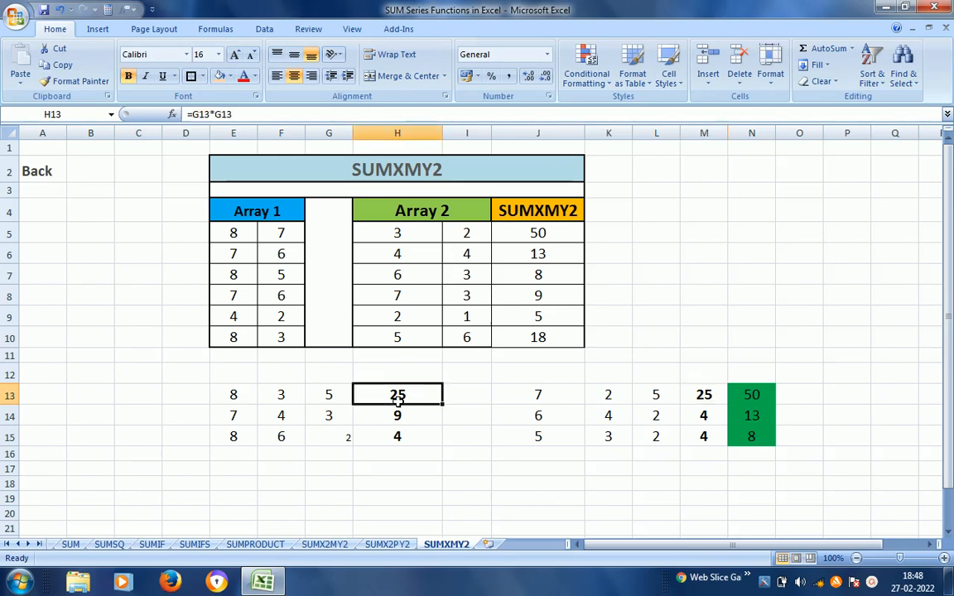
pyautogui.click(702, 396)
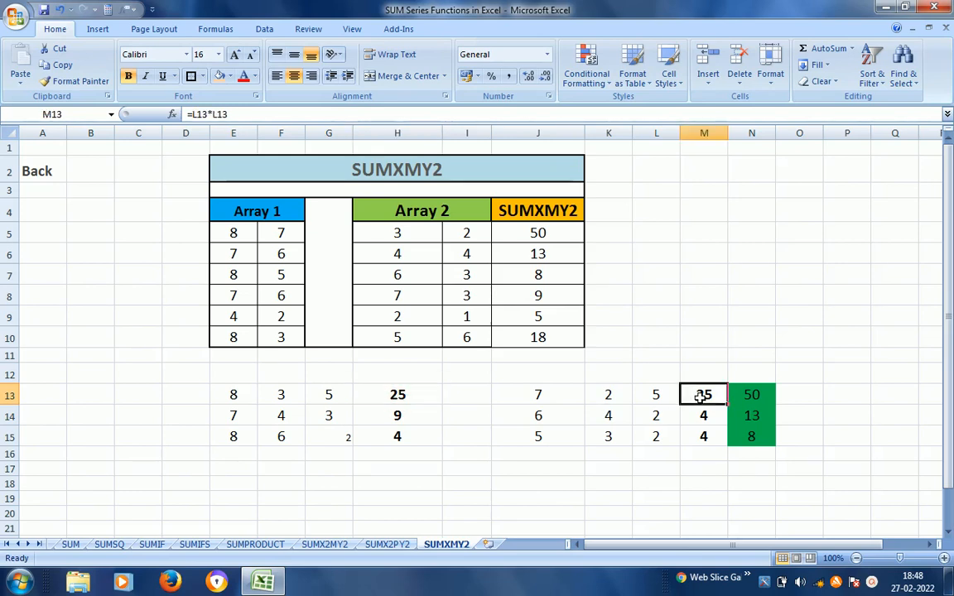
pyautogui.click(751, 395)
# Match the first Array 1 and Array 2 values of row 6 with E14:F14, and examine their difference and square in G14:H14.
pyautogui.click(234, 416)
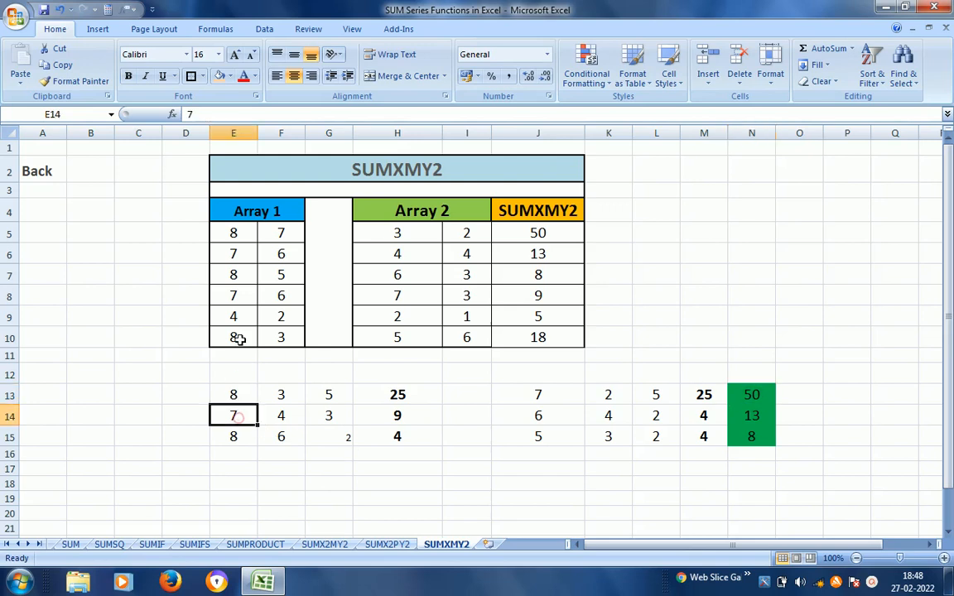
pyautogui.click(237, 254)
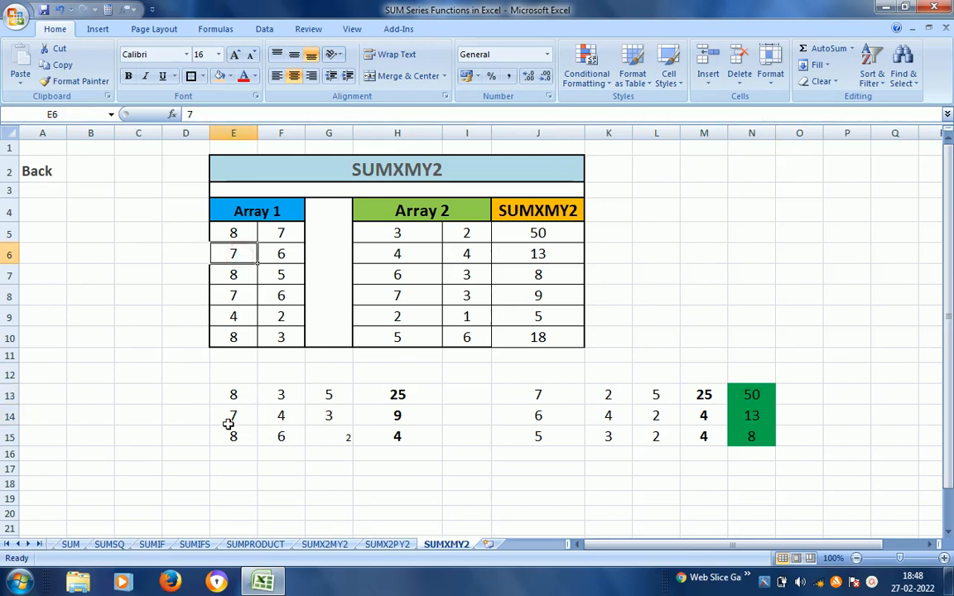
pyautogui.click(280, 417)
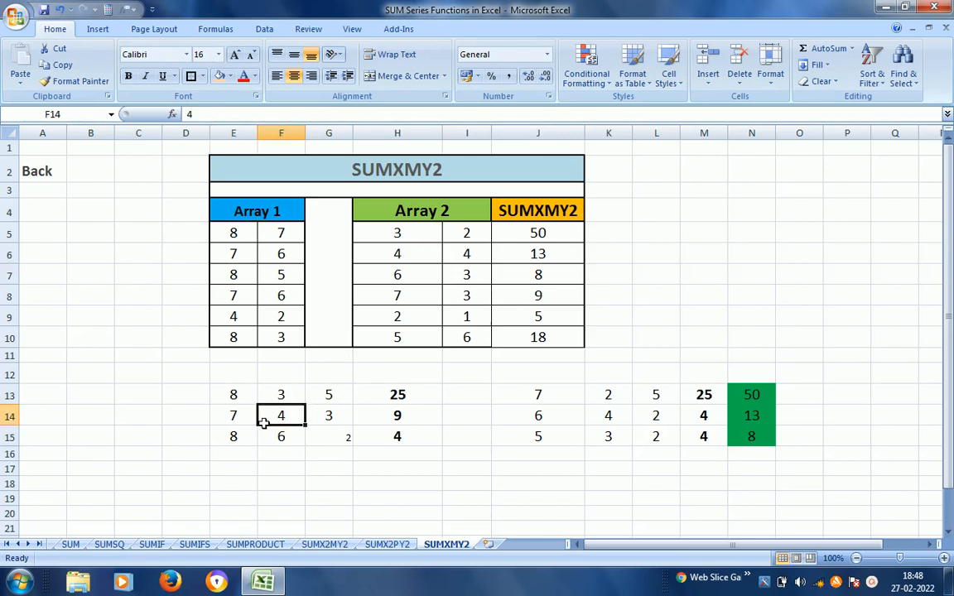
pyautogui.click(331, 418)
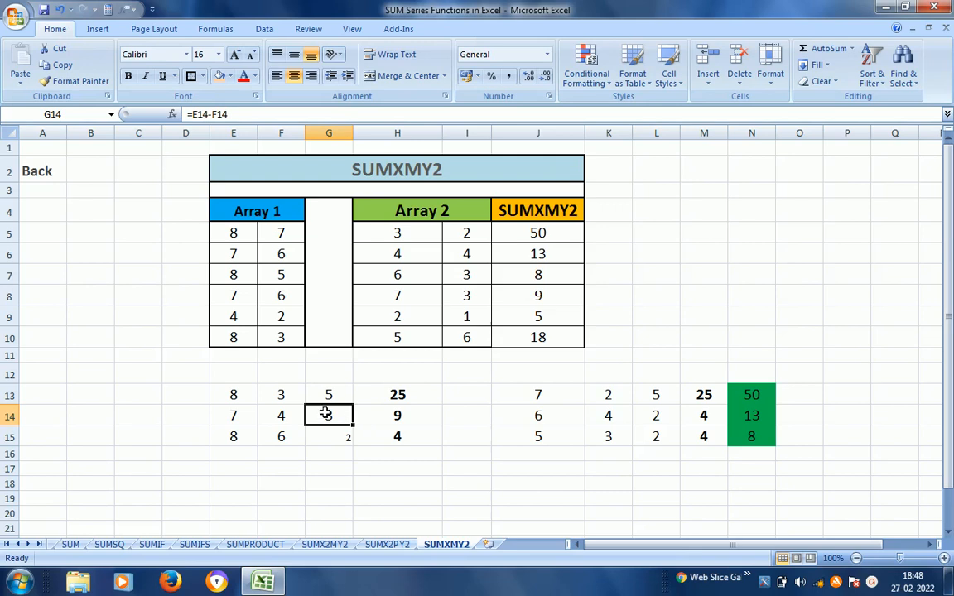
pyautogui.click(328, 426)
pyautogui.click(409, 430)
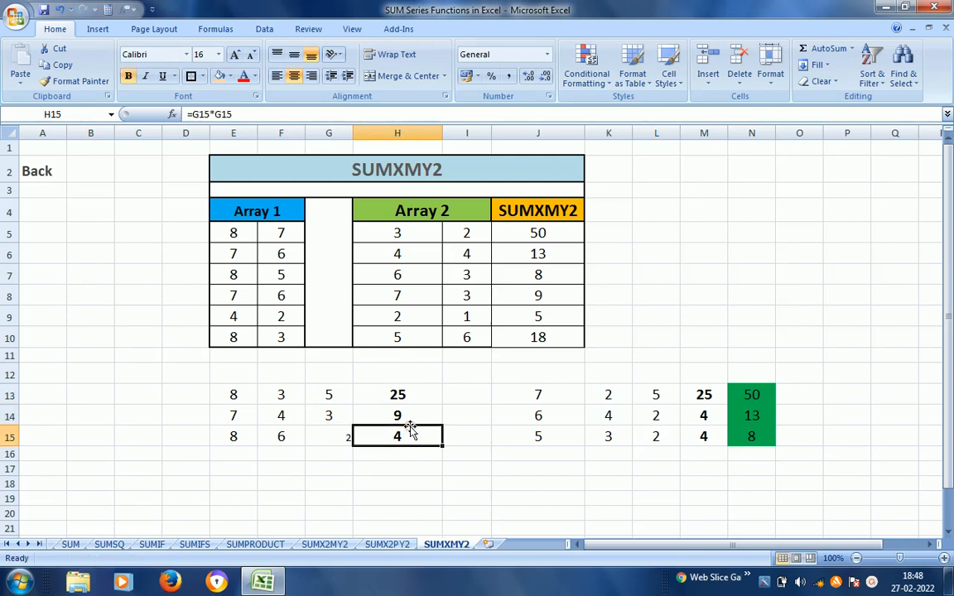
pyautogui.click(424, 412)
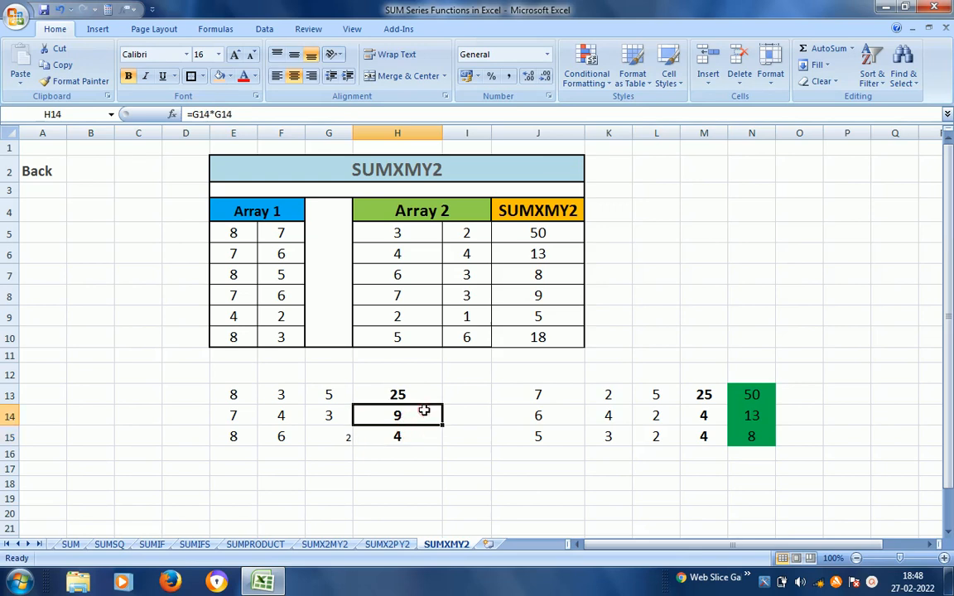
pyautogui.click(420, 253)
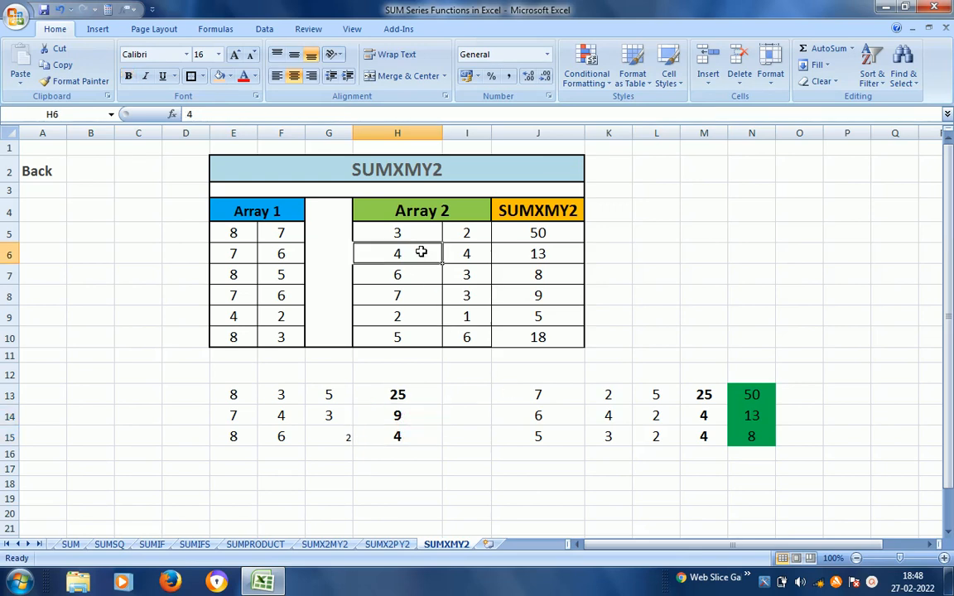
# Trace F6 to J14, review the second pair's difference and square through M14, and check the row 14 total in N14.
pyautogui.click(542, 417)
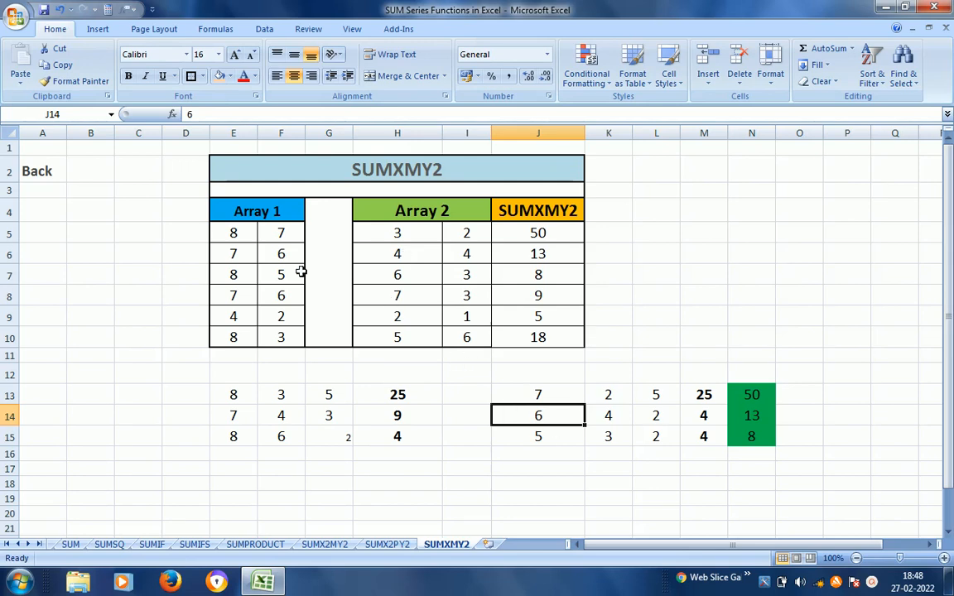
pyautogui.click(279, 256)
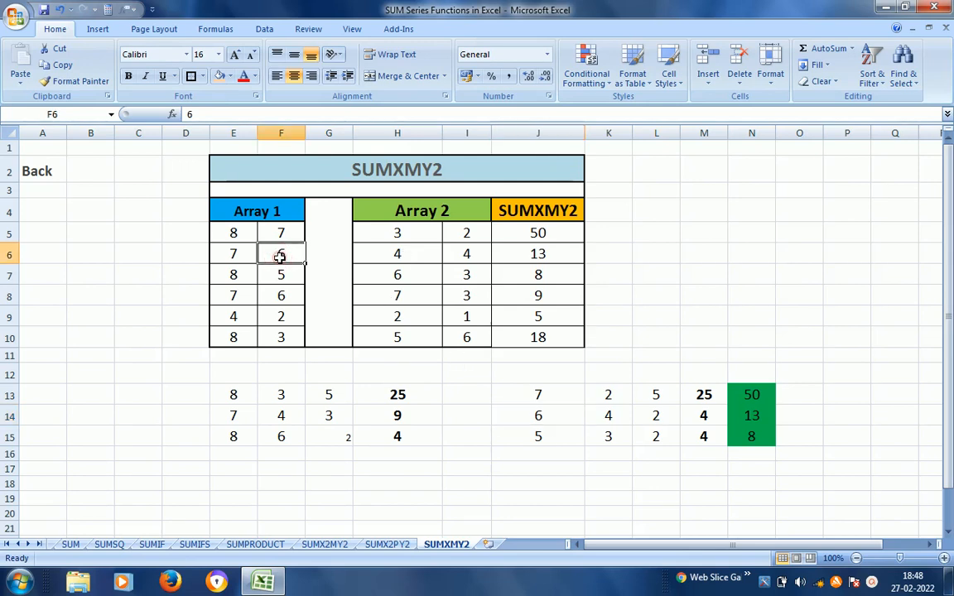
pyautogui.click(280, 256)
pyautogui.click(534, 419)
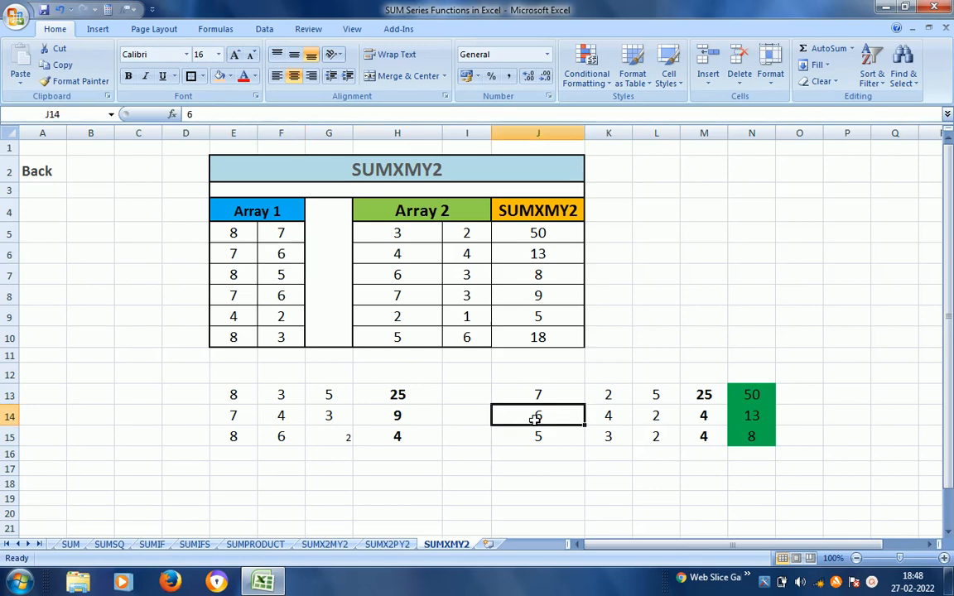
pyautogui.click(617, 413)
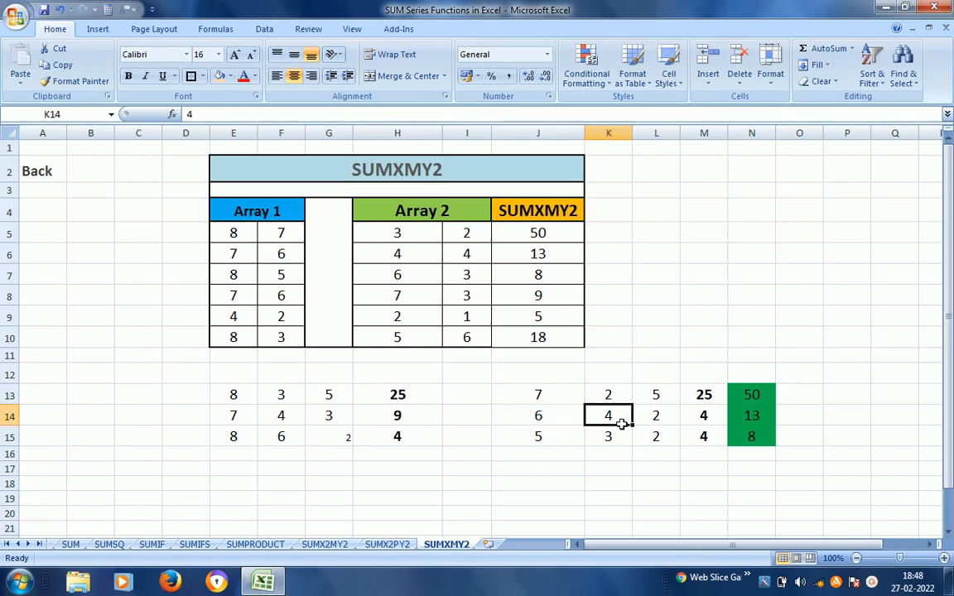
pyautogui.click(601, 428)
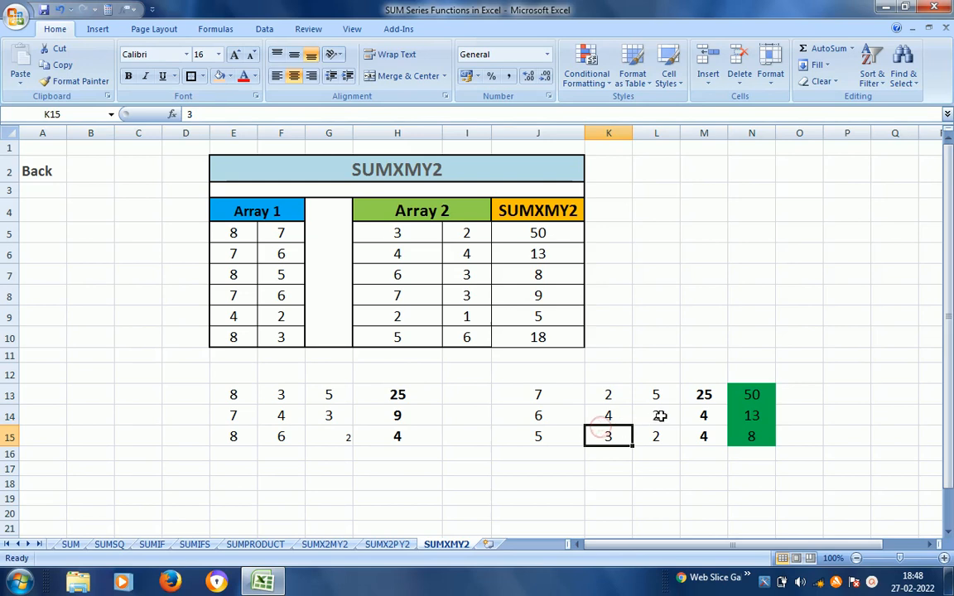
pyautogui.click(658, 414)
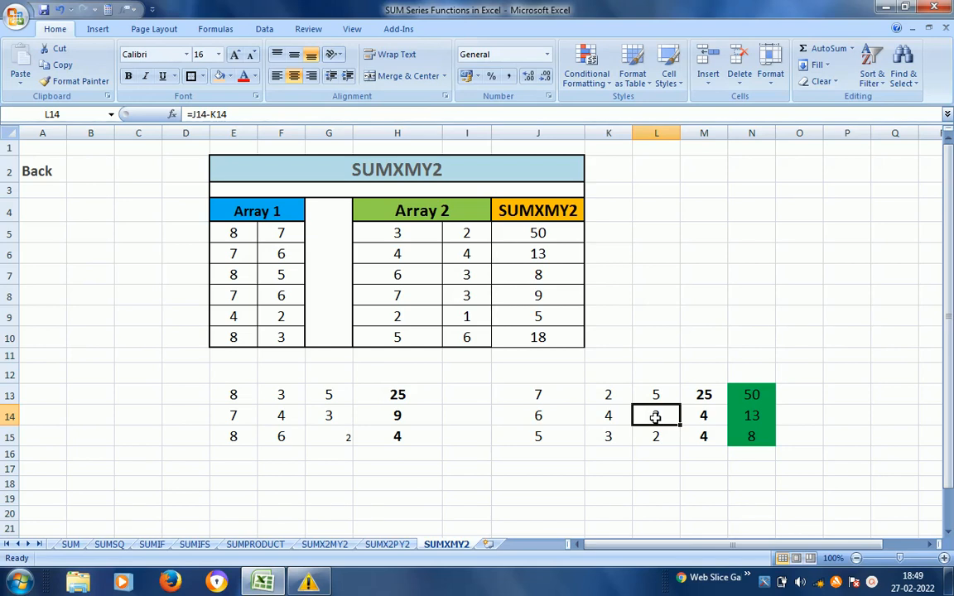
pyautogui.click(700, 418)
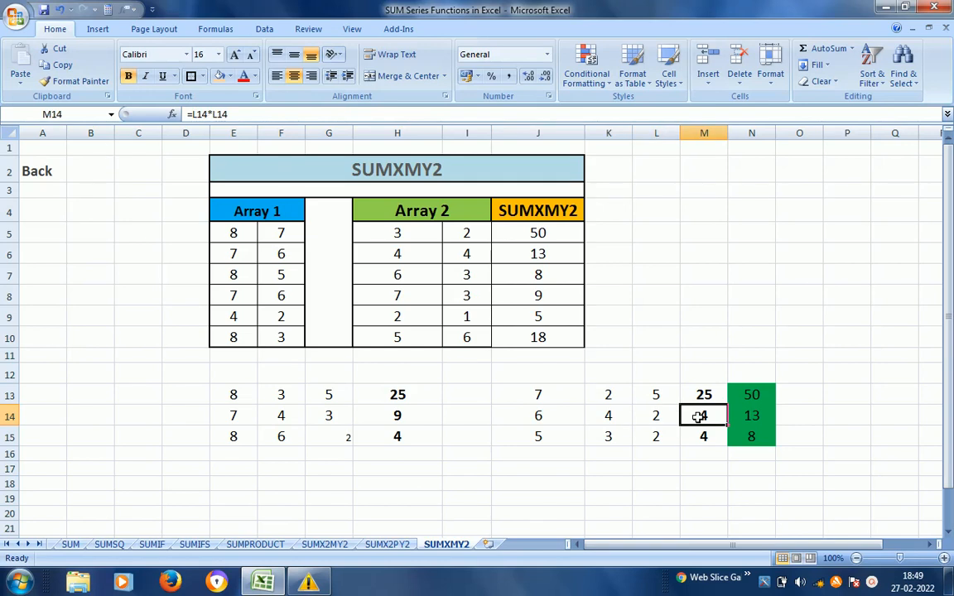
pyautogui.click(395, 419)
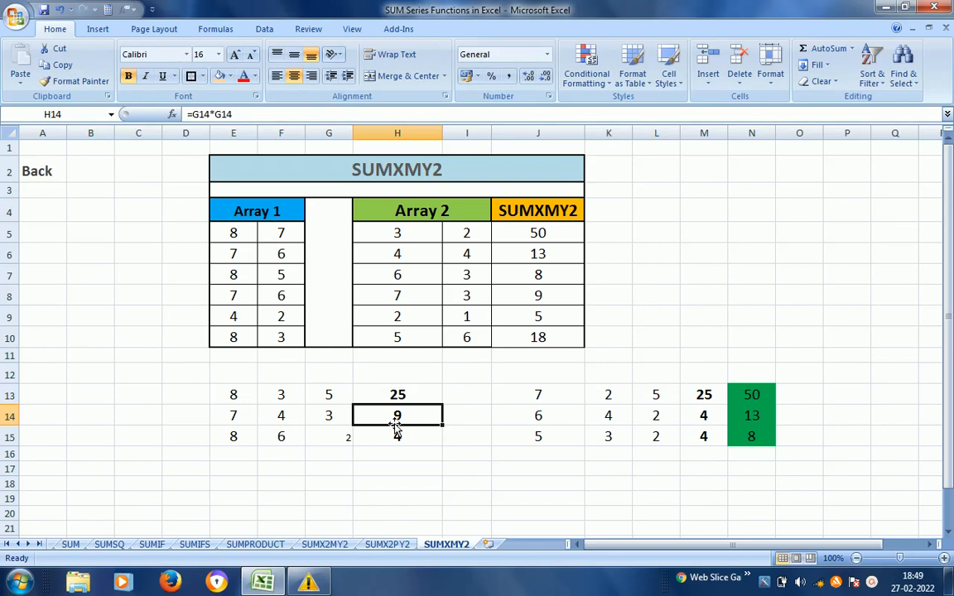
pyautogui.click(751, 418)
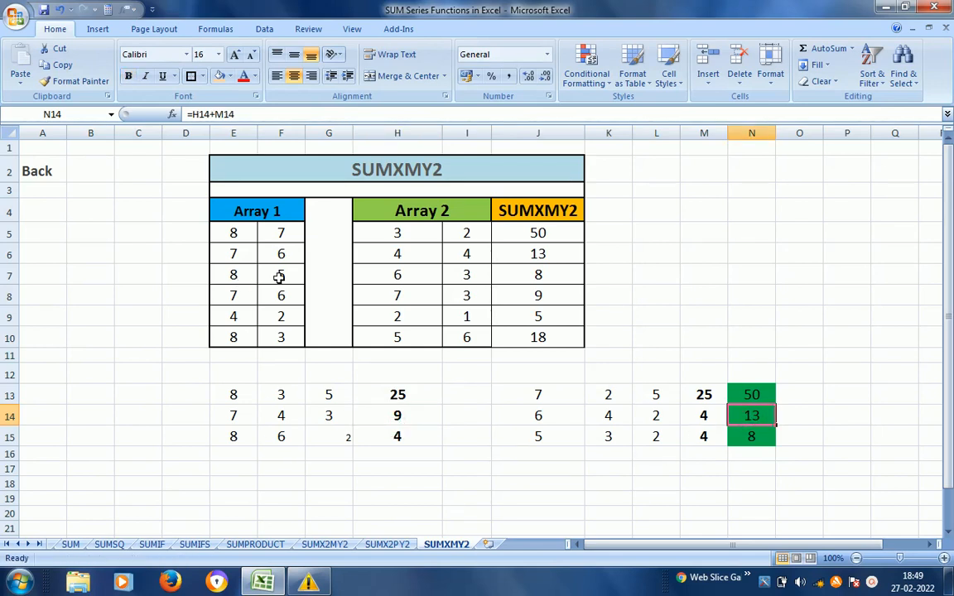
# Match E7 and H7 with the manual working in E15:F15, and examine the difference in G15 and its square in H15.
pyautogui.click(230, 275)
pyautogui.click(225, 434)
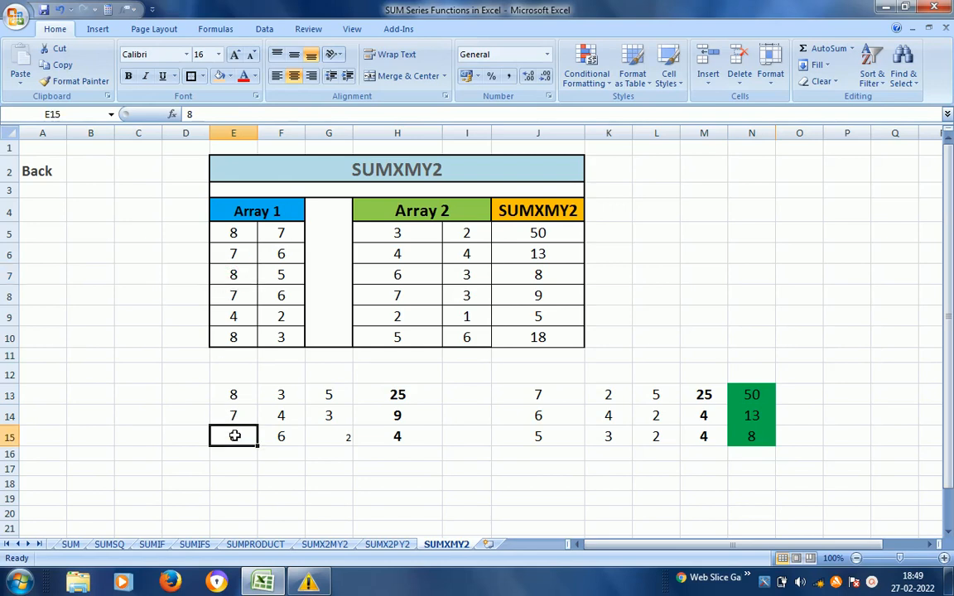
pyautogui.click(414, 275)
pyautogui.click(236, 274)
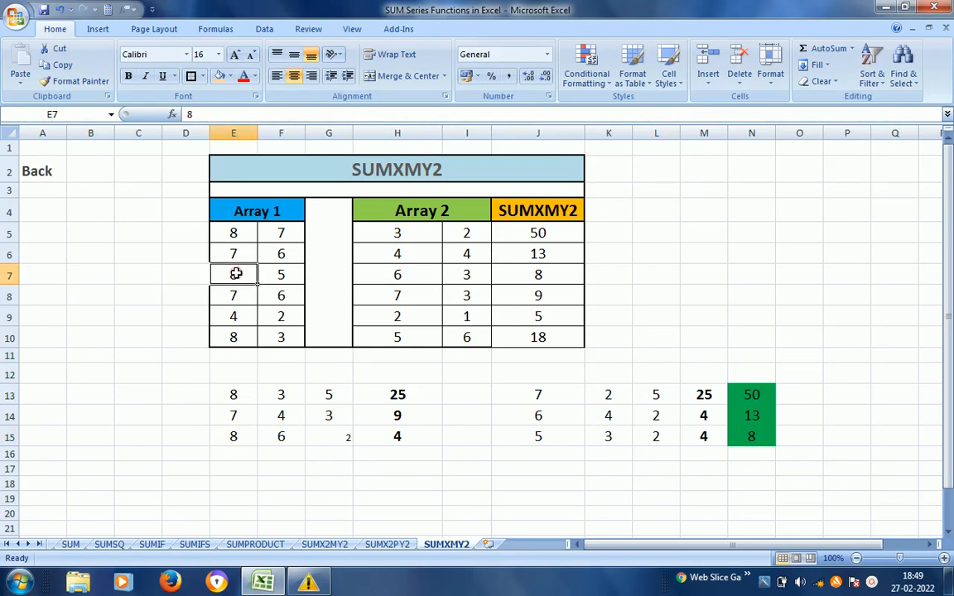
pyautogui.click(417, 275)
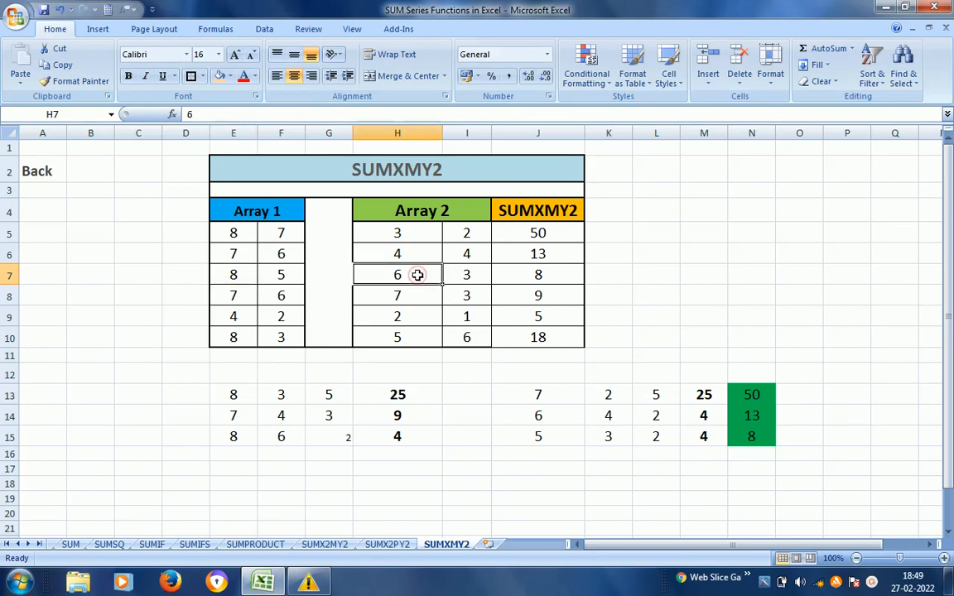
pyautogui.click(243, 435)
pyautogui.click(293, 435)
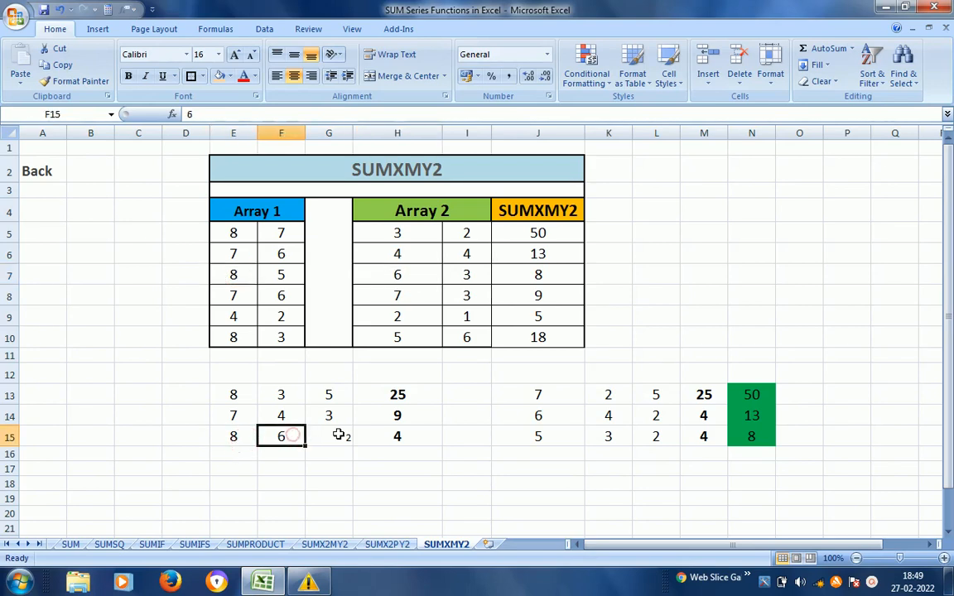
pyautogui.click(338, 435)
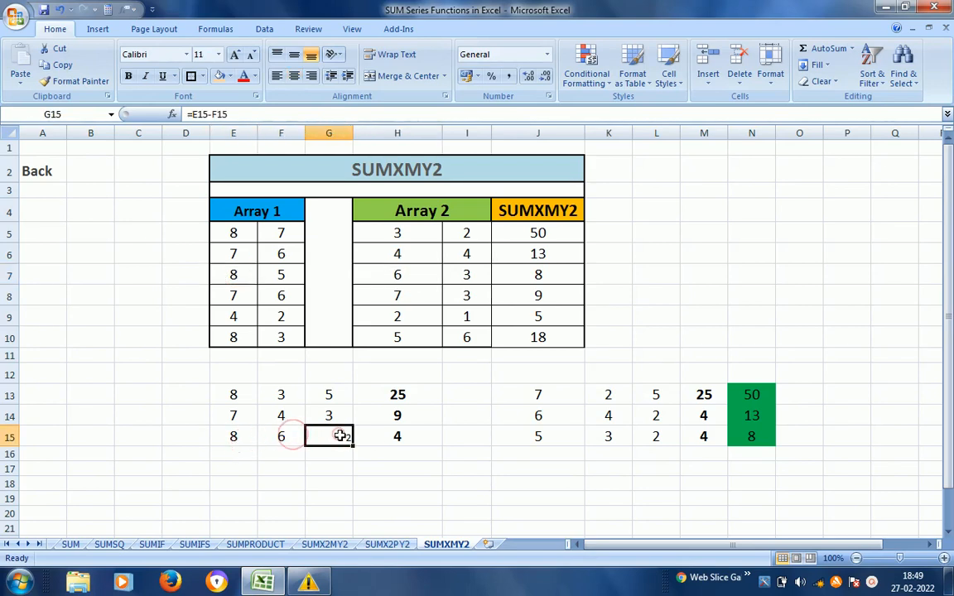
pyautogui.click(383, 439)
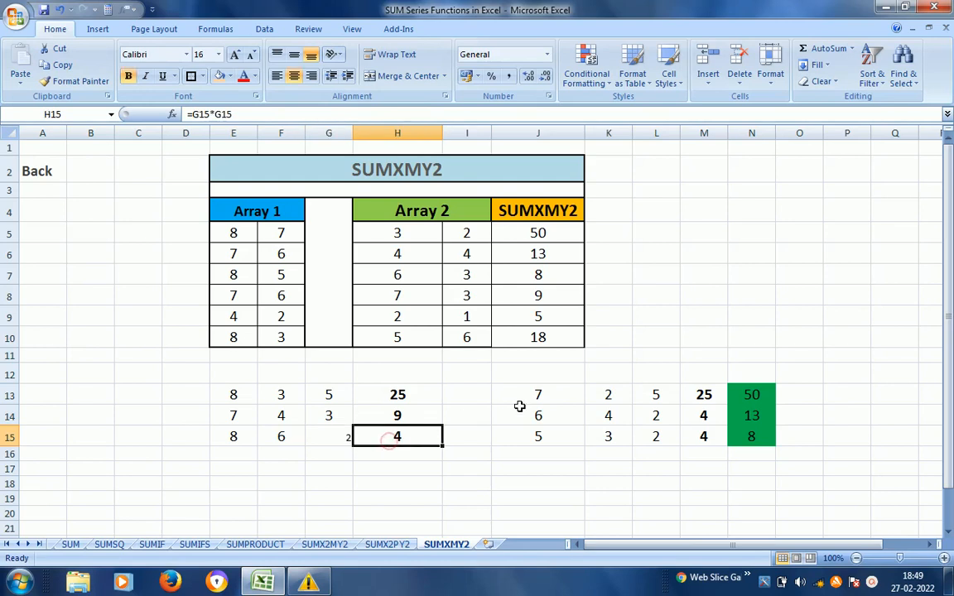
# Trace F7 and I7 to J15:K15, and review the difference in L15 and the sum of squares in N15.
pyautogui.click(407, 274)
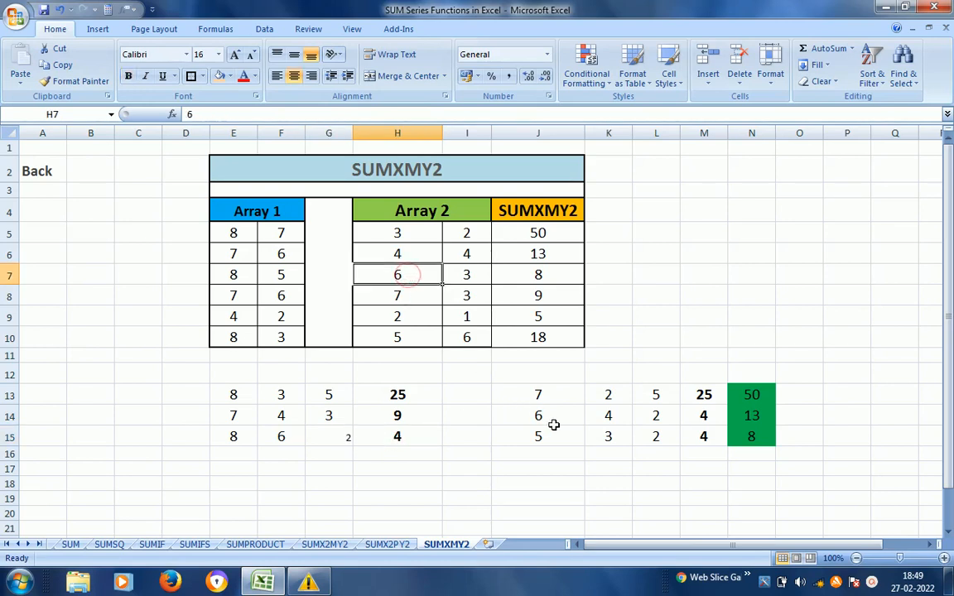
pyautogui.click(286, 278)
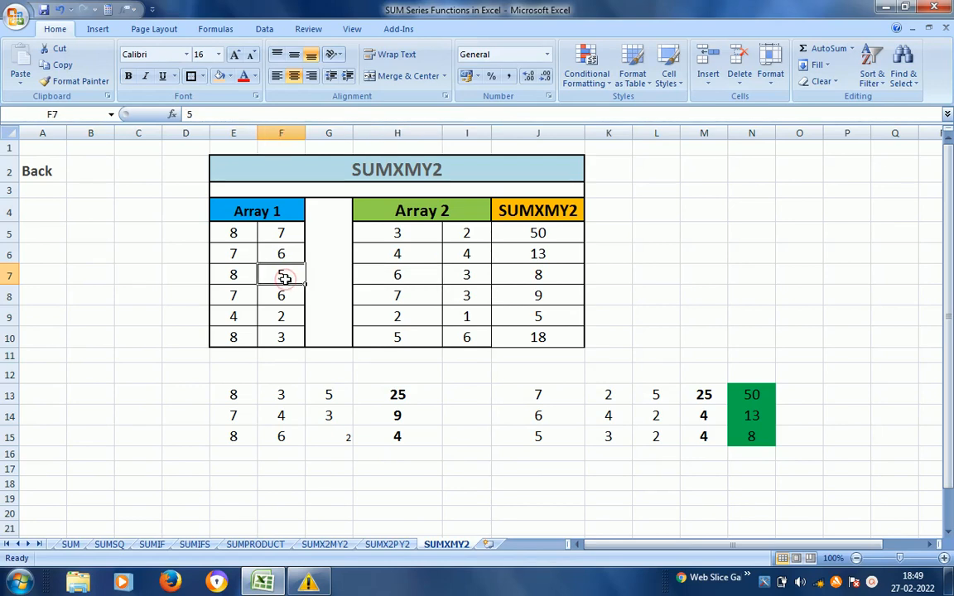
pyautogui.click(540, 437)
pyautogui.click(282, 281)
pyautogui.click(542, 437)
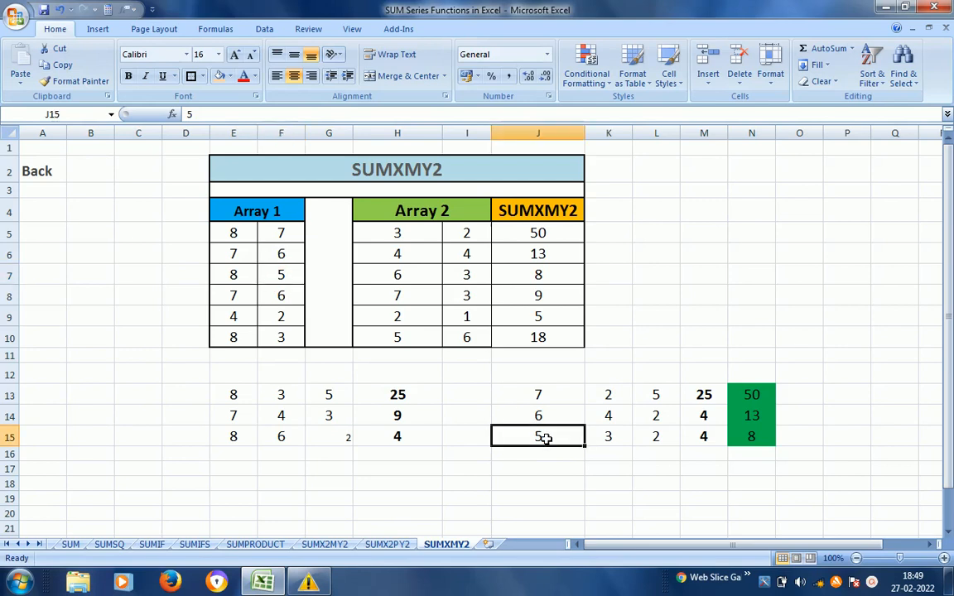
pyautogui.click(462, 275)
pyautogui.click(539, 437)
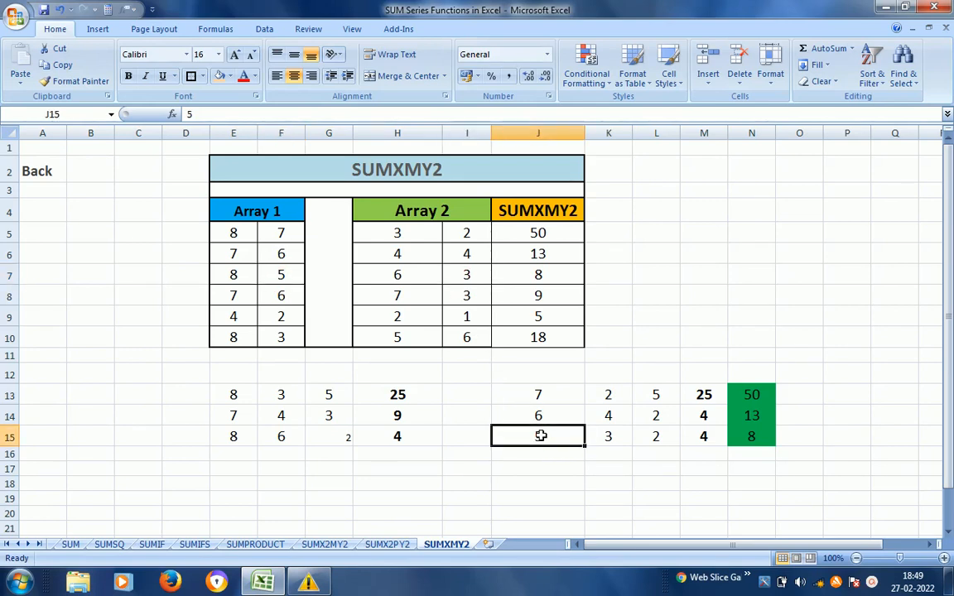
pyautogui.click(609, 438)
pyautogui.click(651, 439)
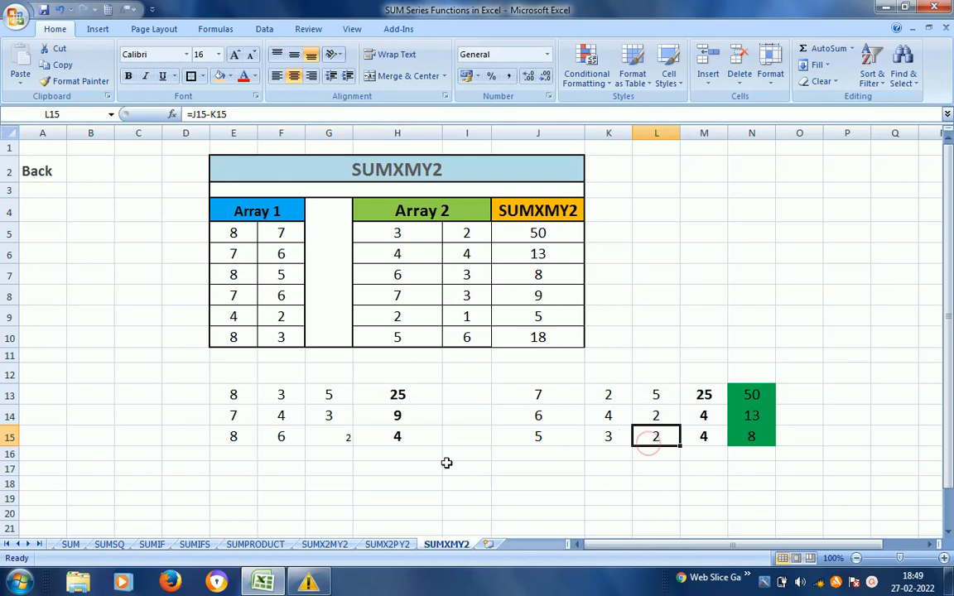
pyautogui.click(405, 440)
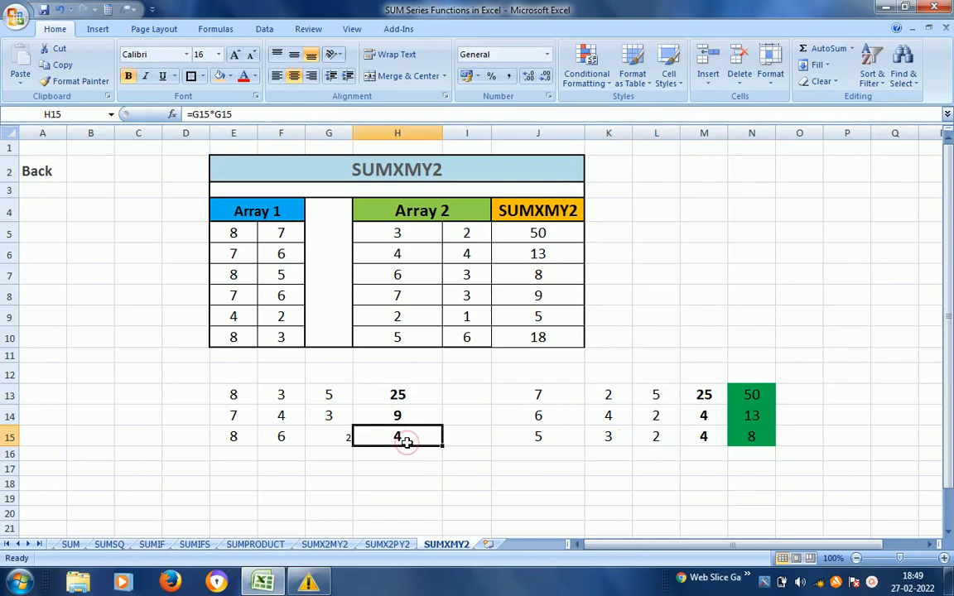
pyautogui.click(749, 440)
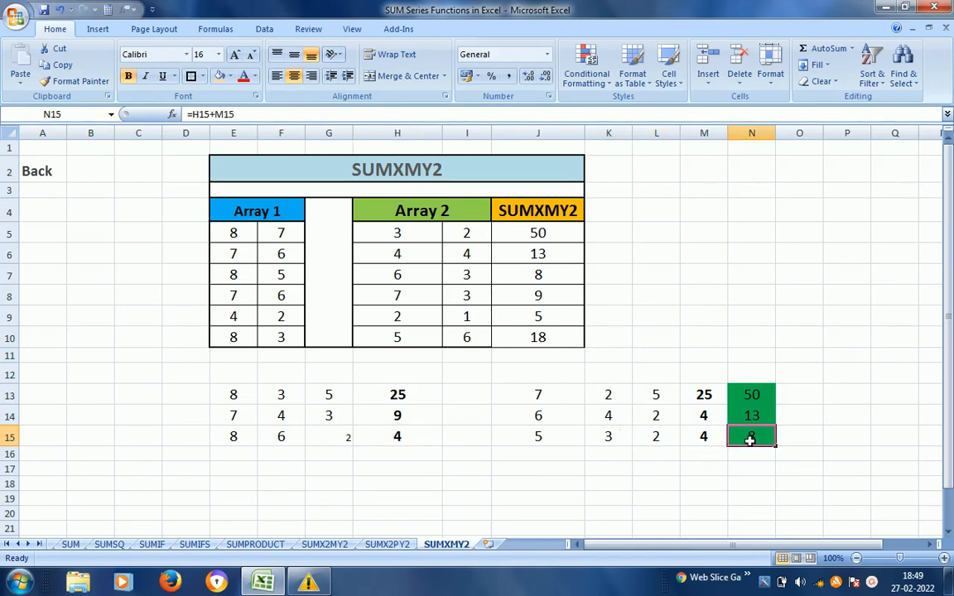
# Return to the SUM Series Functions index sheet and select the empty cell F5.
pyautogui.click(540, 297)
pyautogui.click(415, 319)
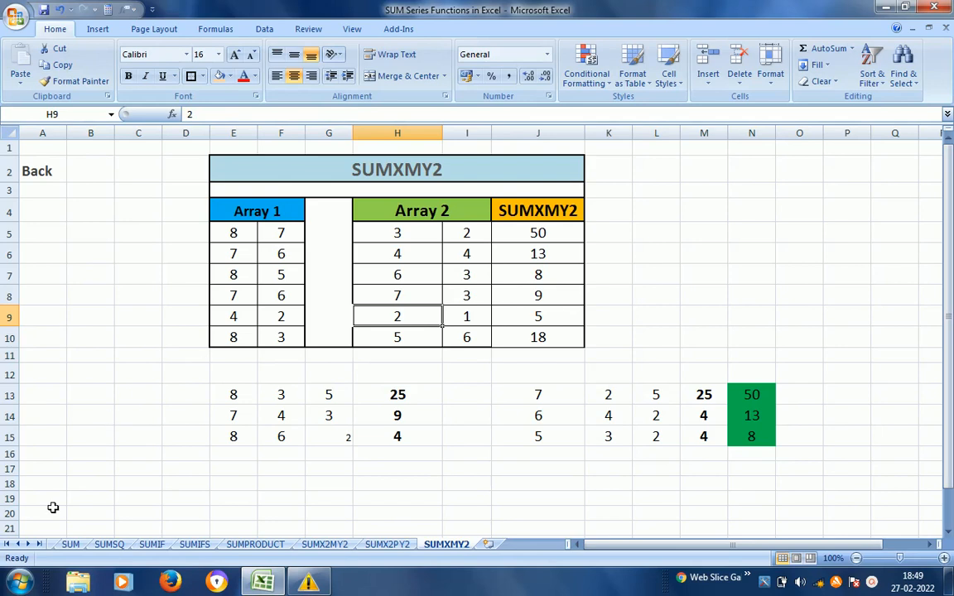
pyautogui.click(54, 545)
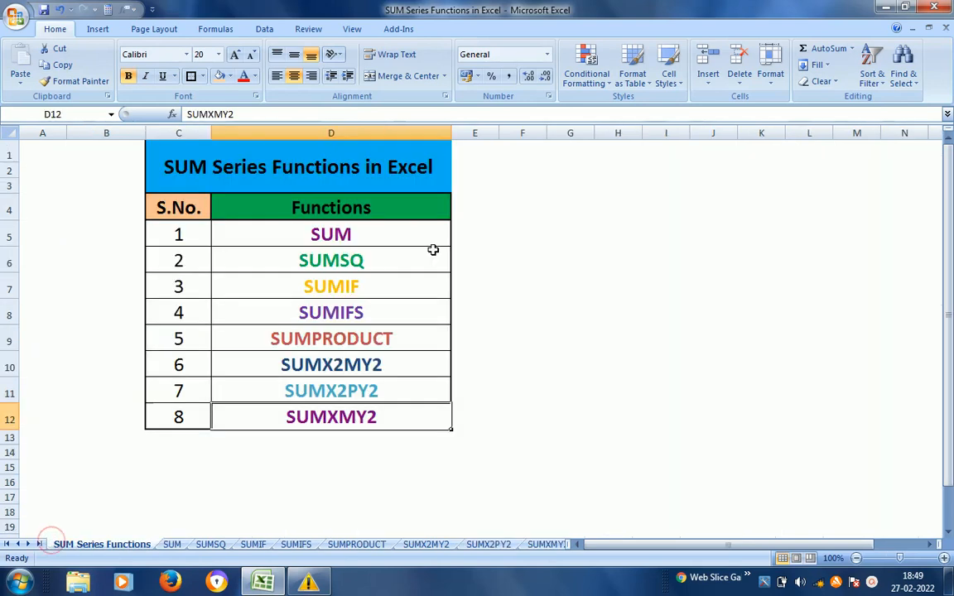
pyautogui.click(505, 225)
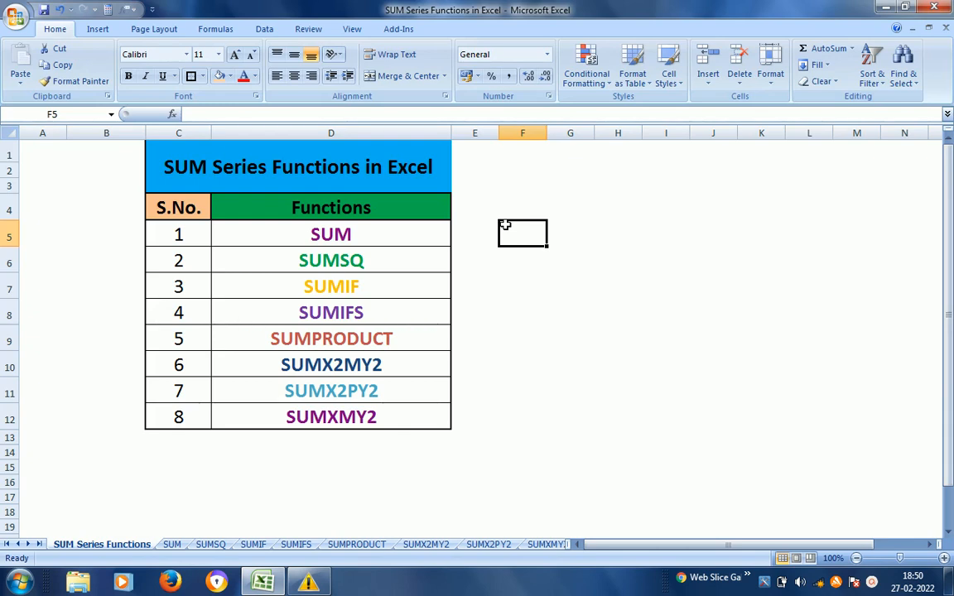
pyautogui.click(871, 584)
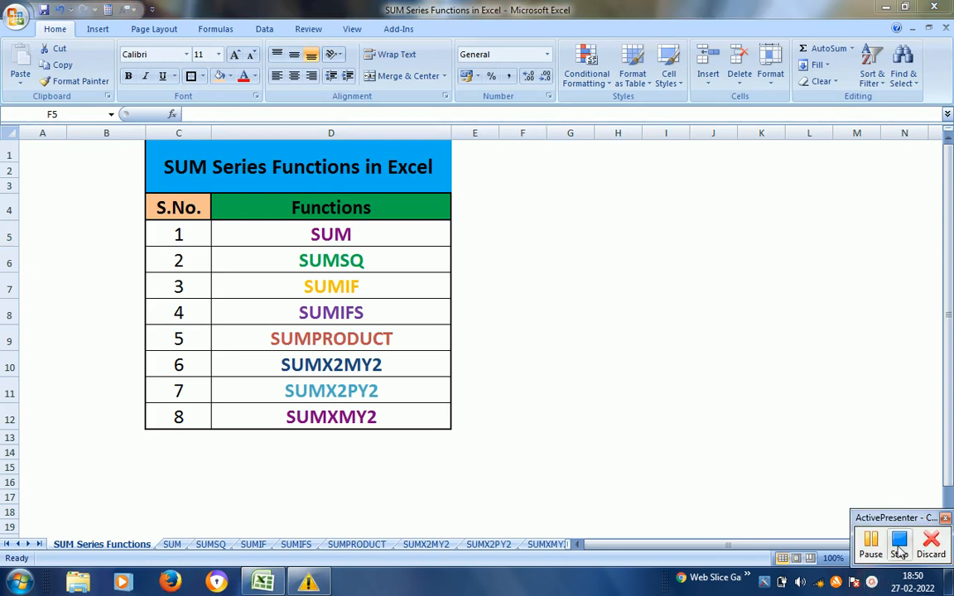
pyautogui.click(899, 546)
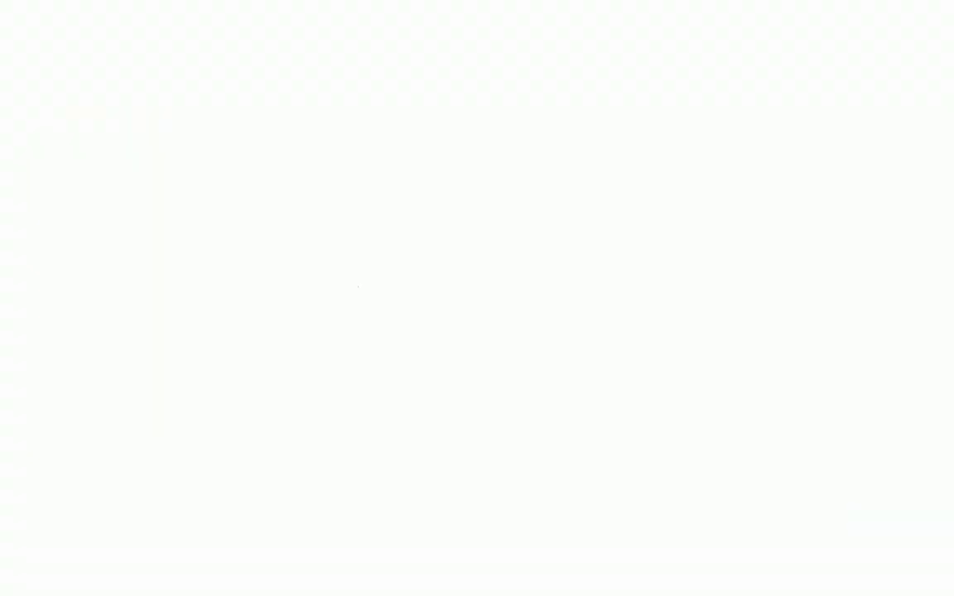